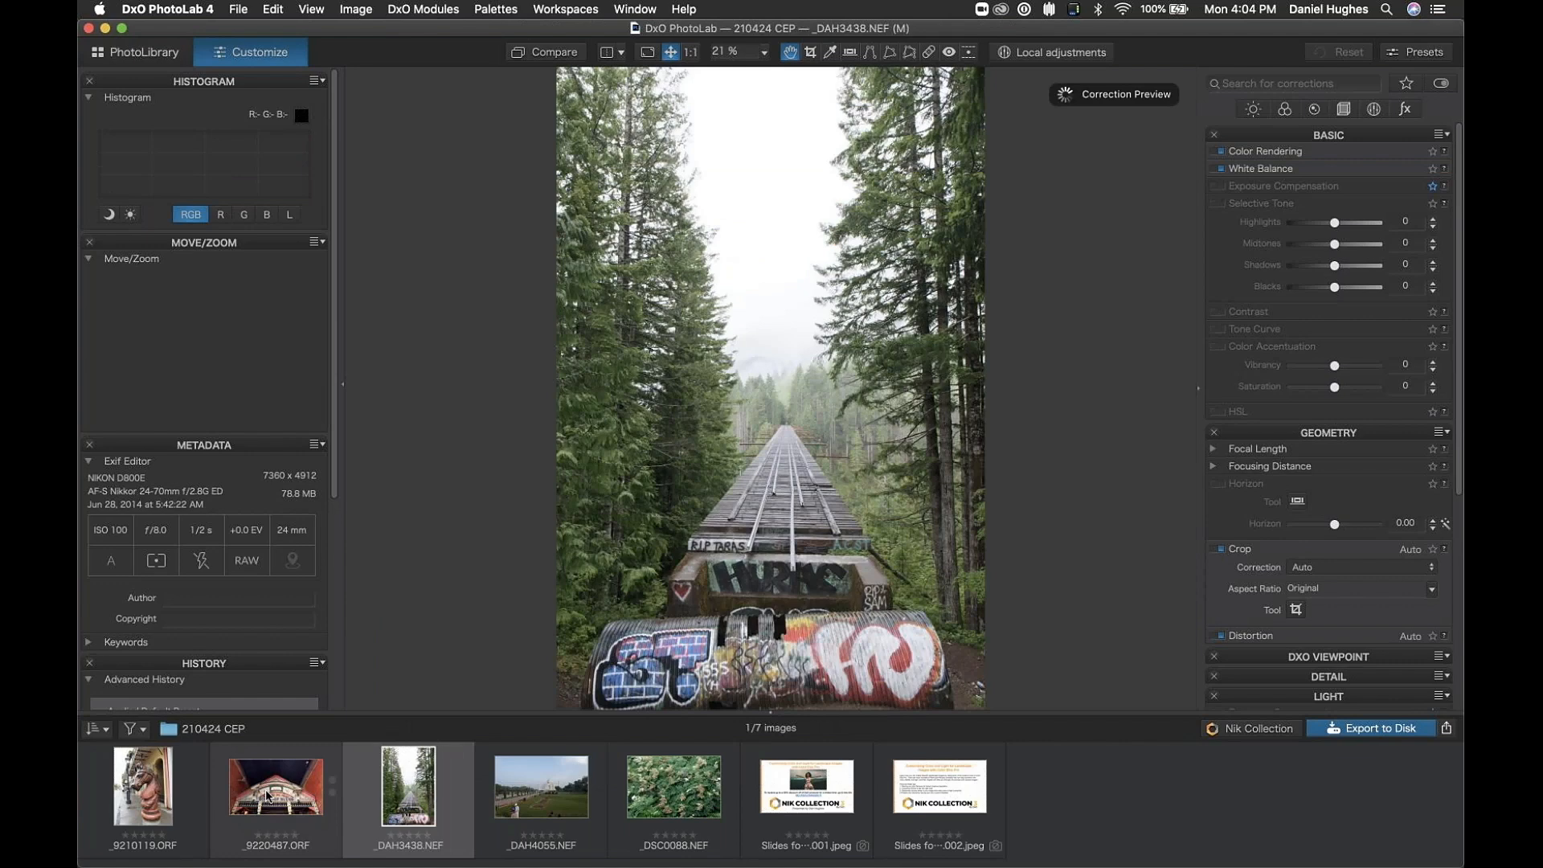
Step: Check the neighbouring photos, return to _DAH3438.NEF and set its white balance temperature to 5244
{"action": "left_click", "coordinate": [267, 795]}
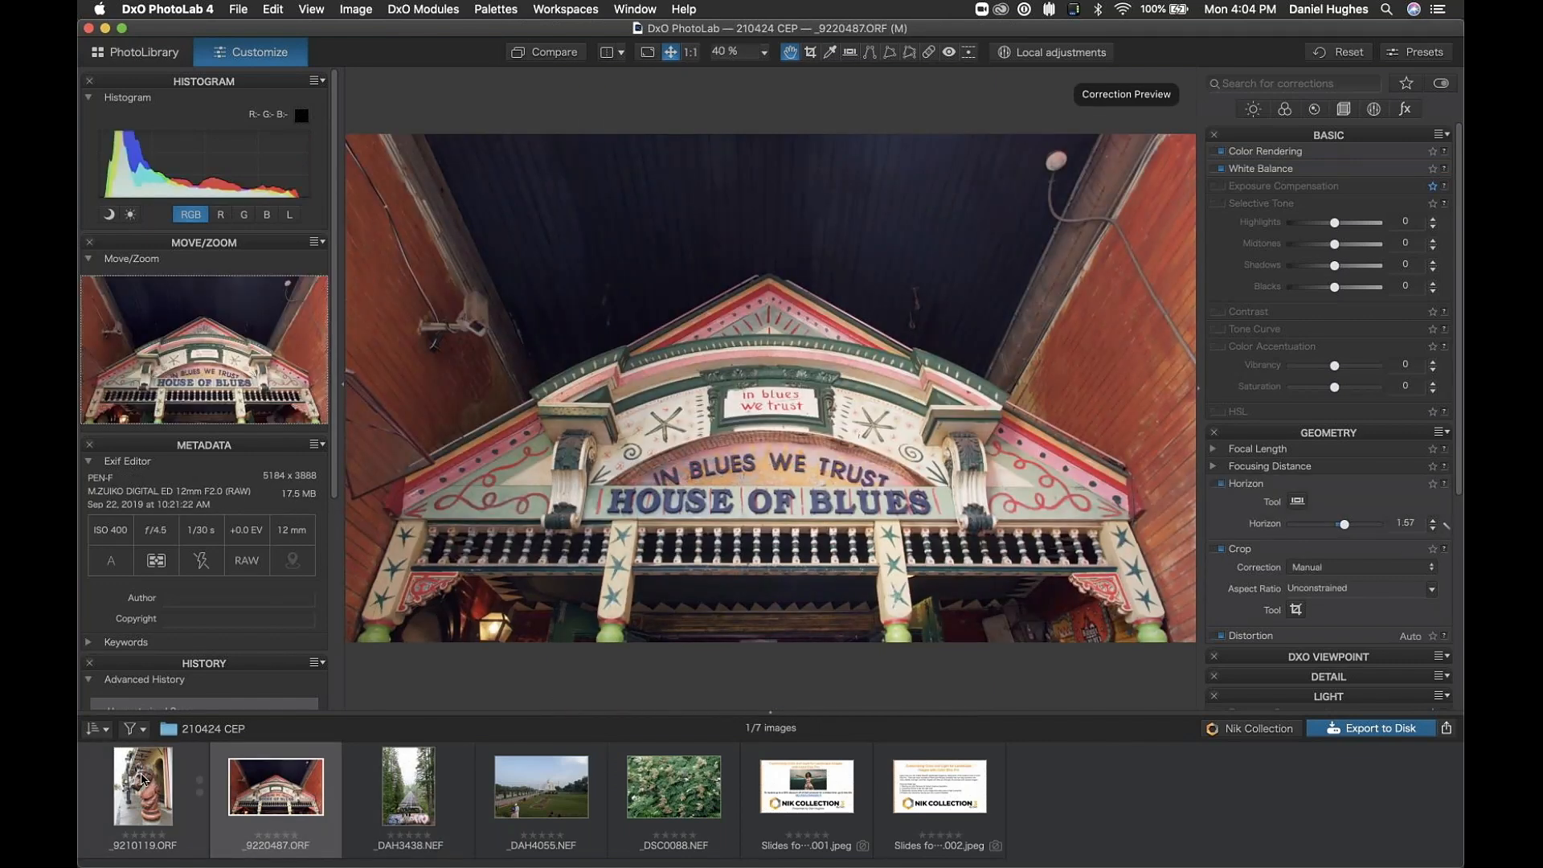
{"action": "key", "text": "Left"}
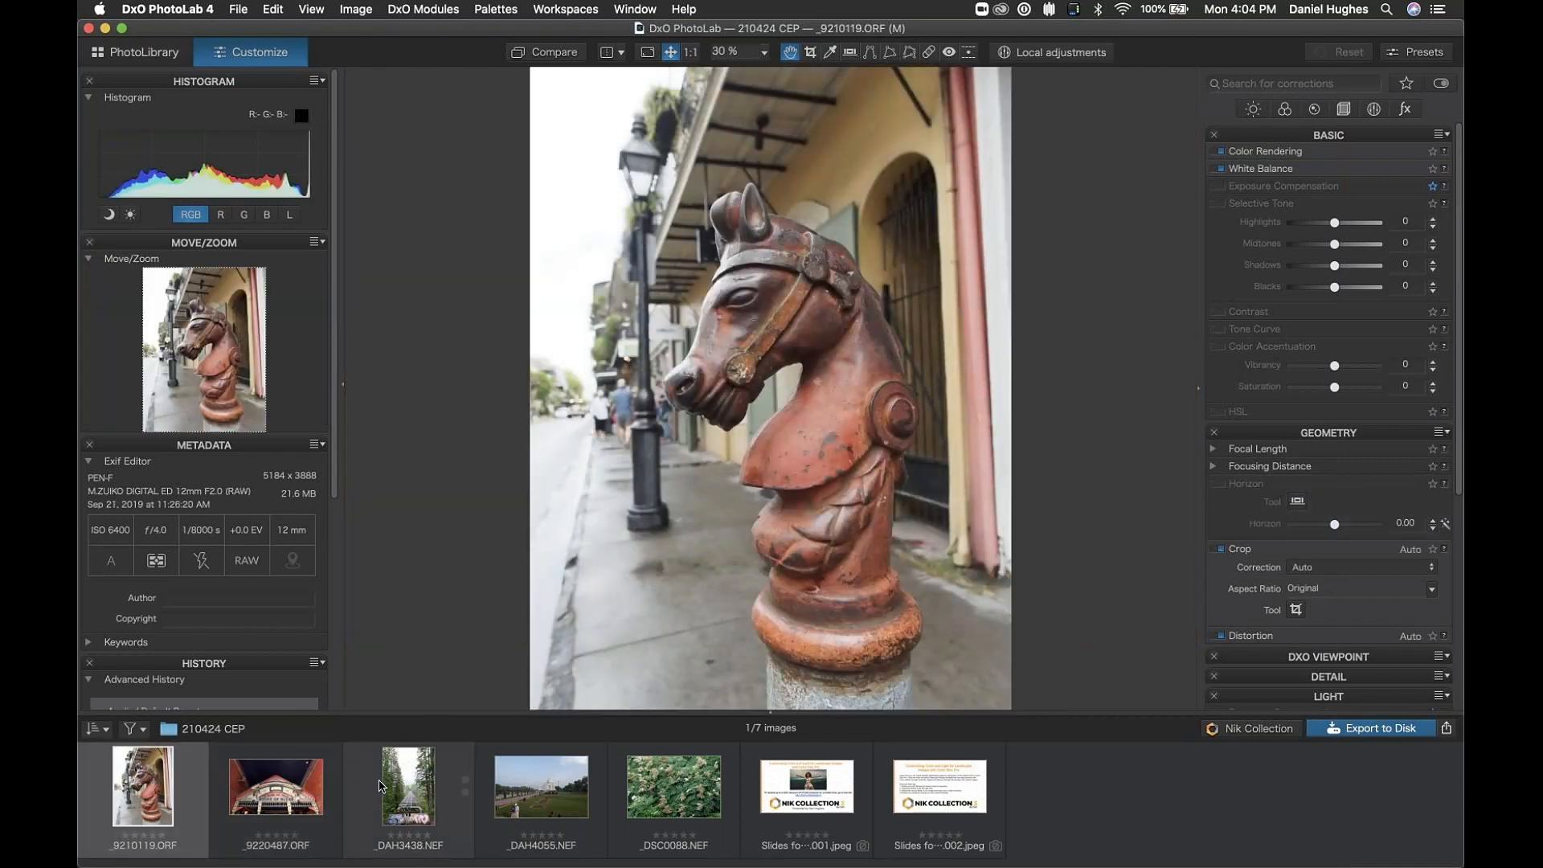
{"action": "left_click", "coordinate": [417, 802]}
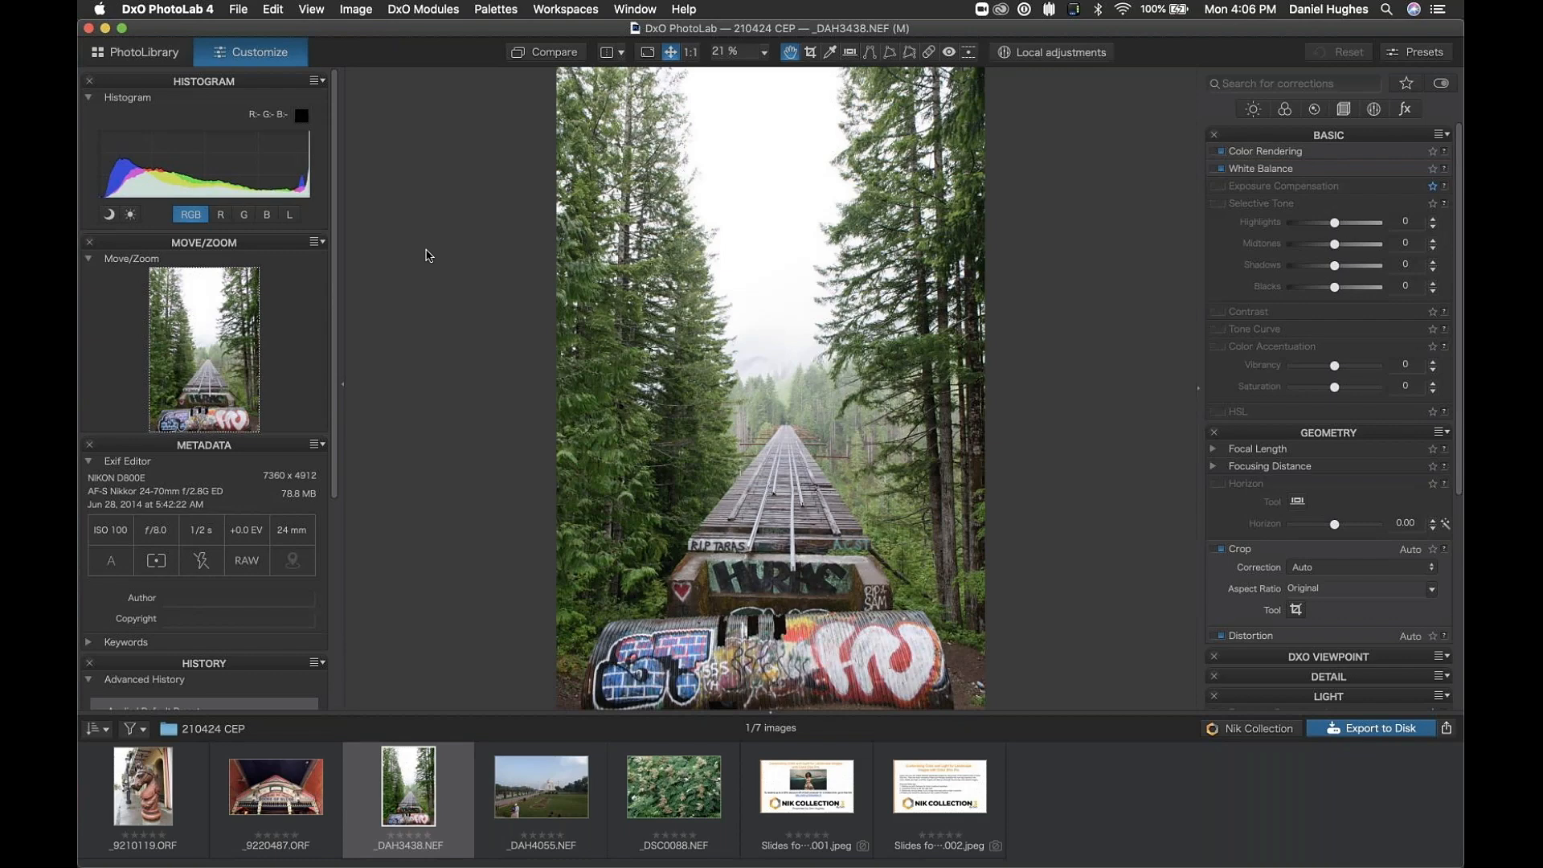
{"action": "left_click", "coordinate": [1260, 167]}
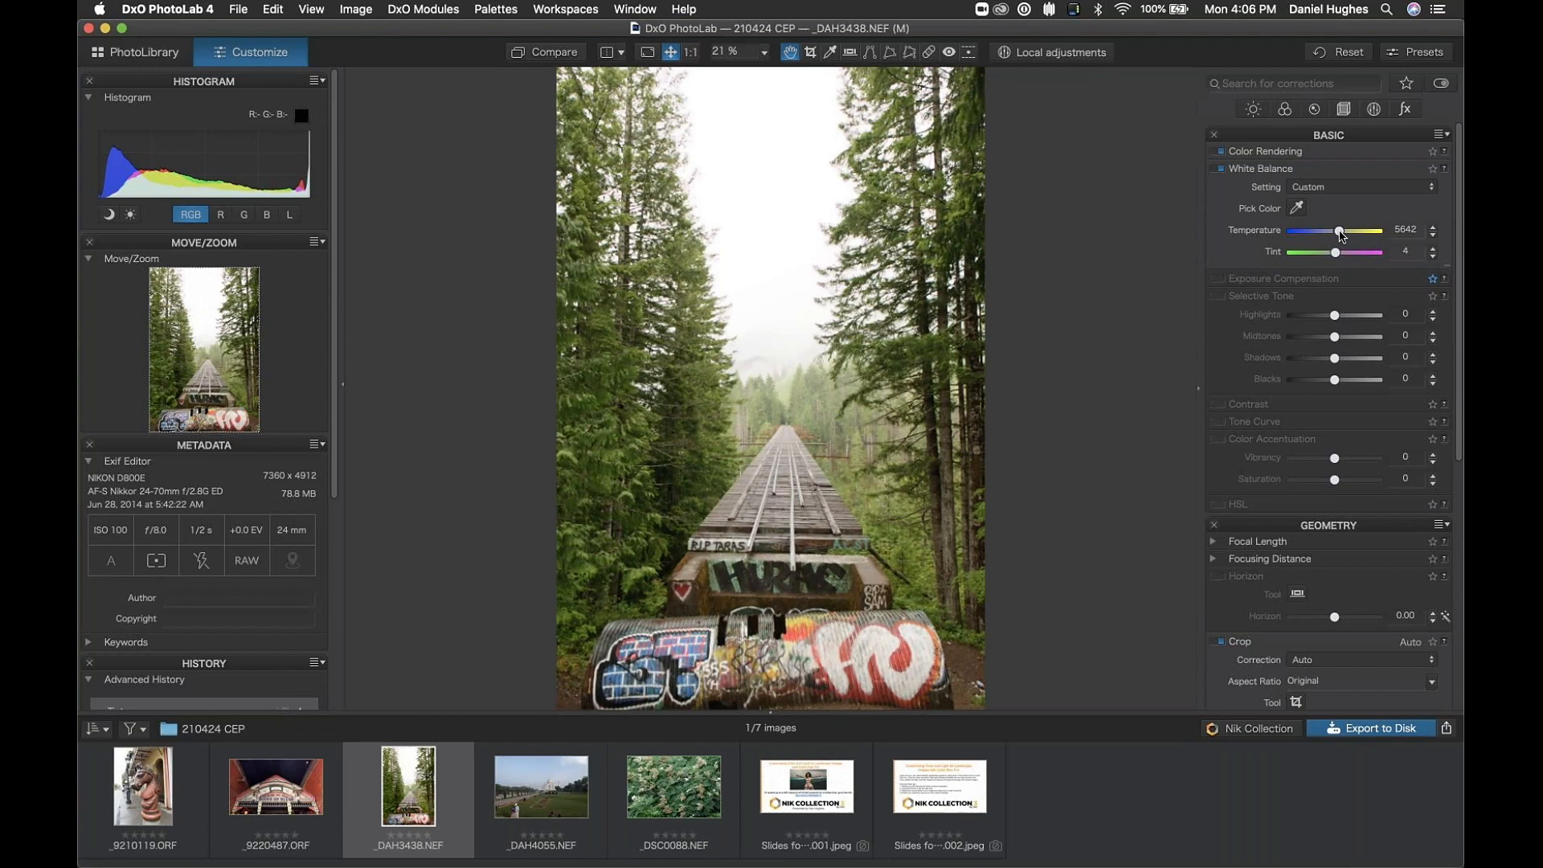
{"action": "left_click_drag", "start_coordinate": [1334, 233], "coordinate": [1339, 236]}
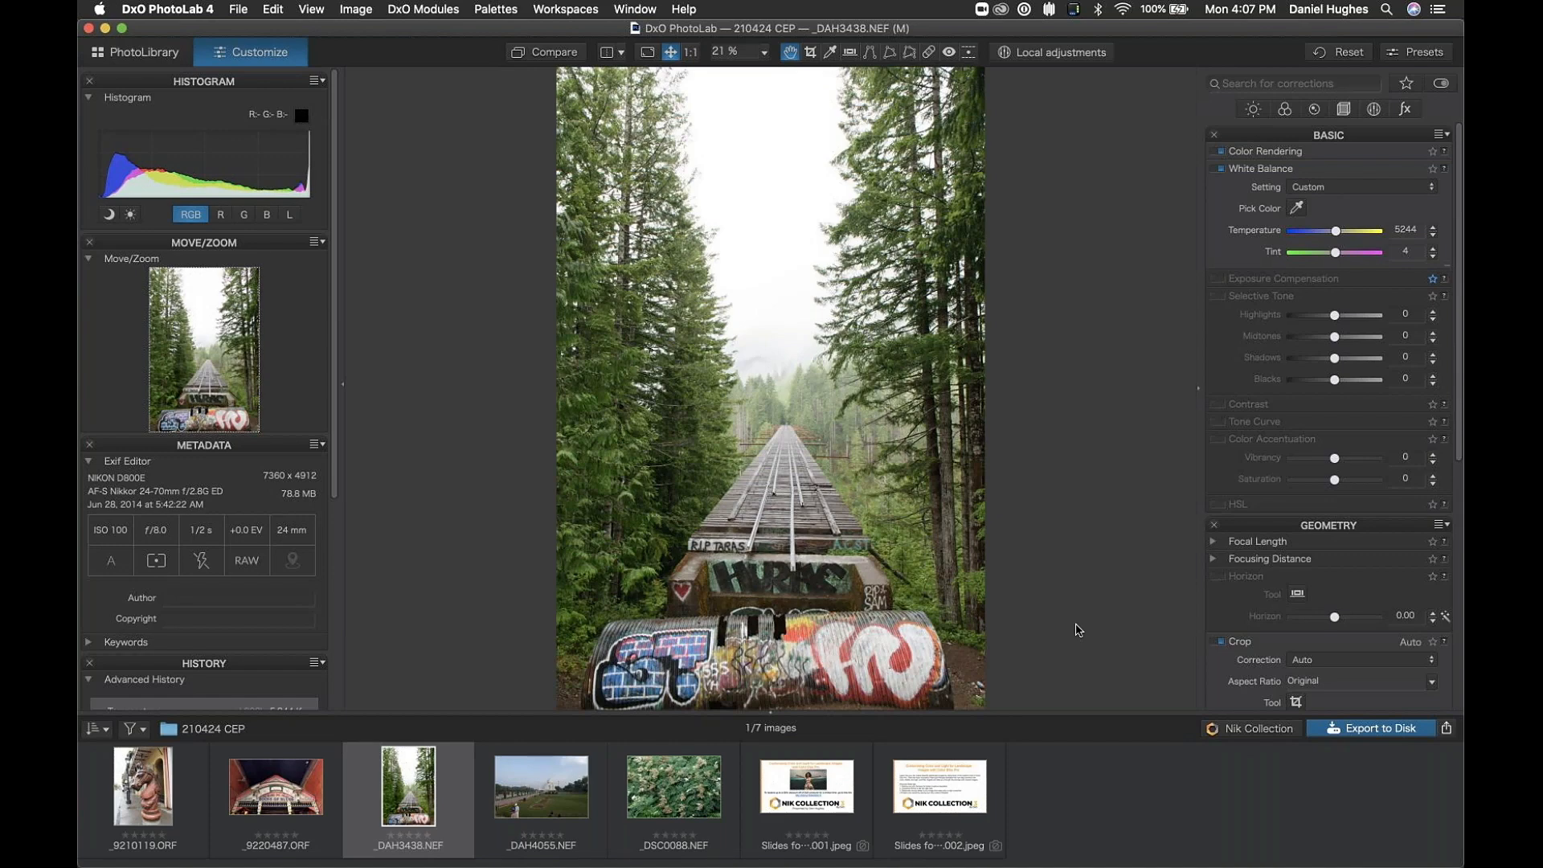
Step: Send the railway bridge photo to Color Efex Pro 4 through the Nik Collection and dismiss the JPEG or TIFF notice
{"action": "left_click", "coordinate": [1253, 730]}
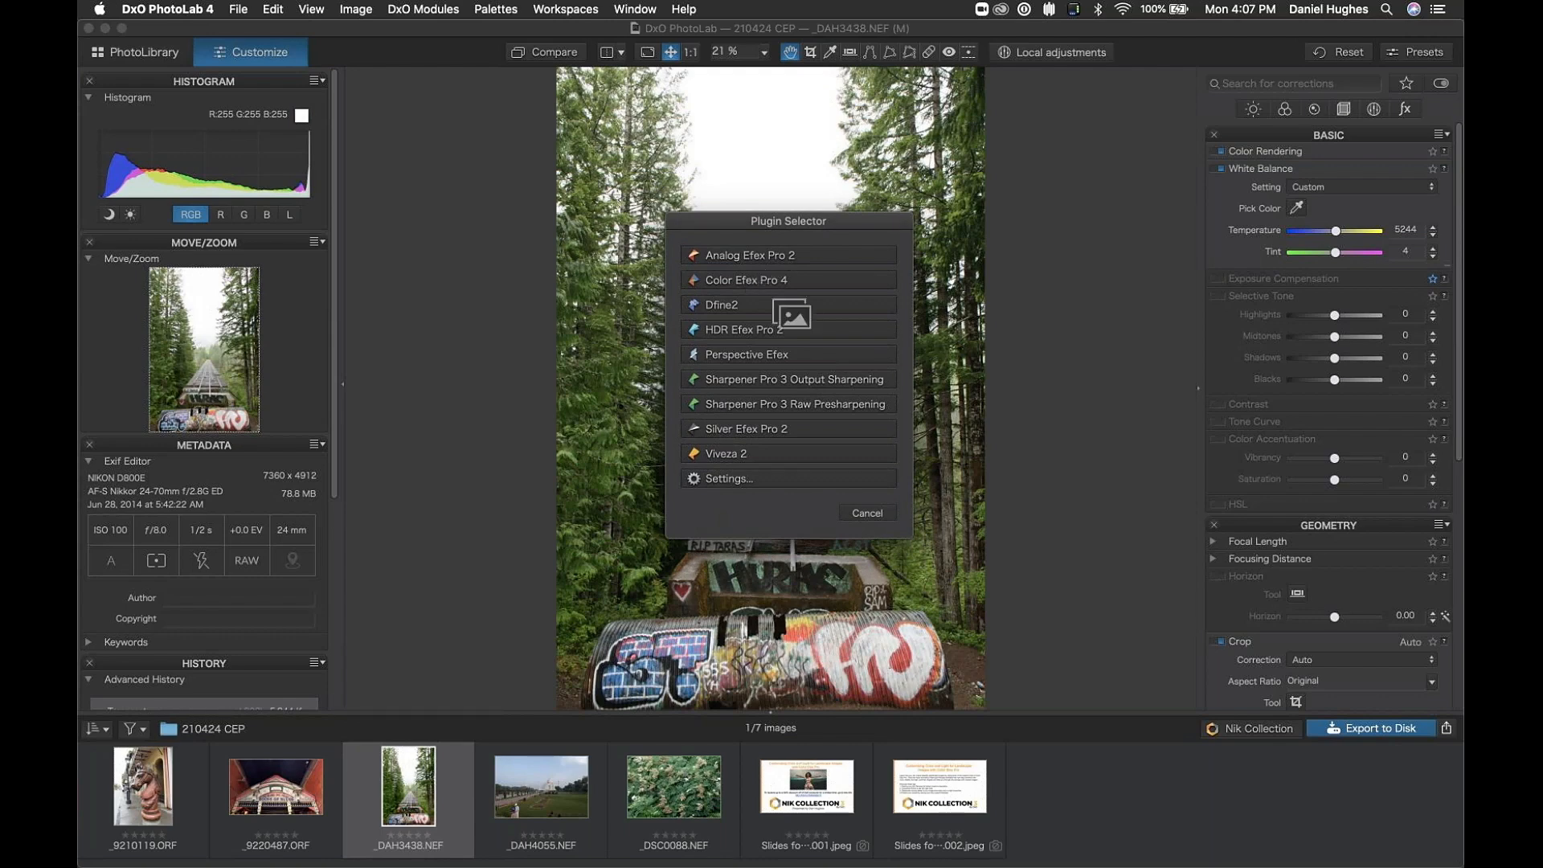
{"action": "left_click", "coordinate": [751, 283]}
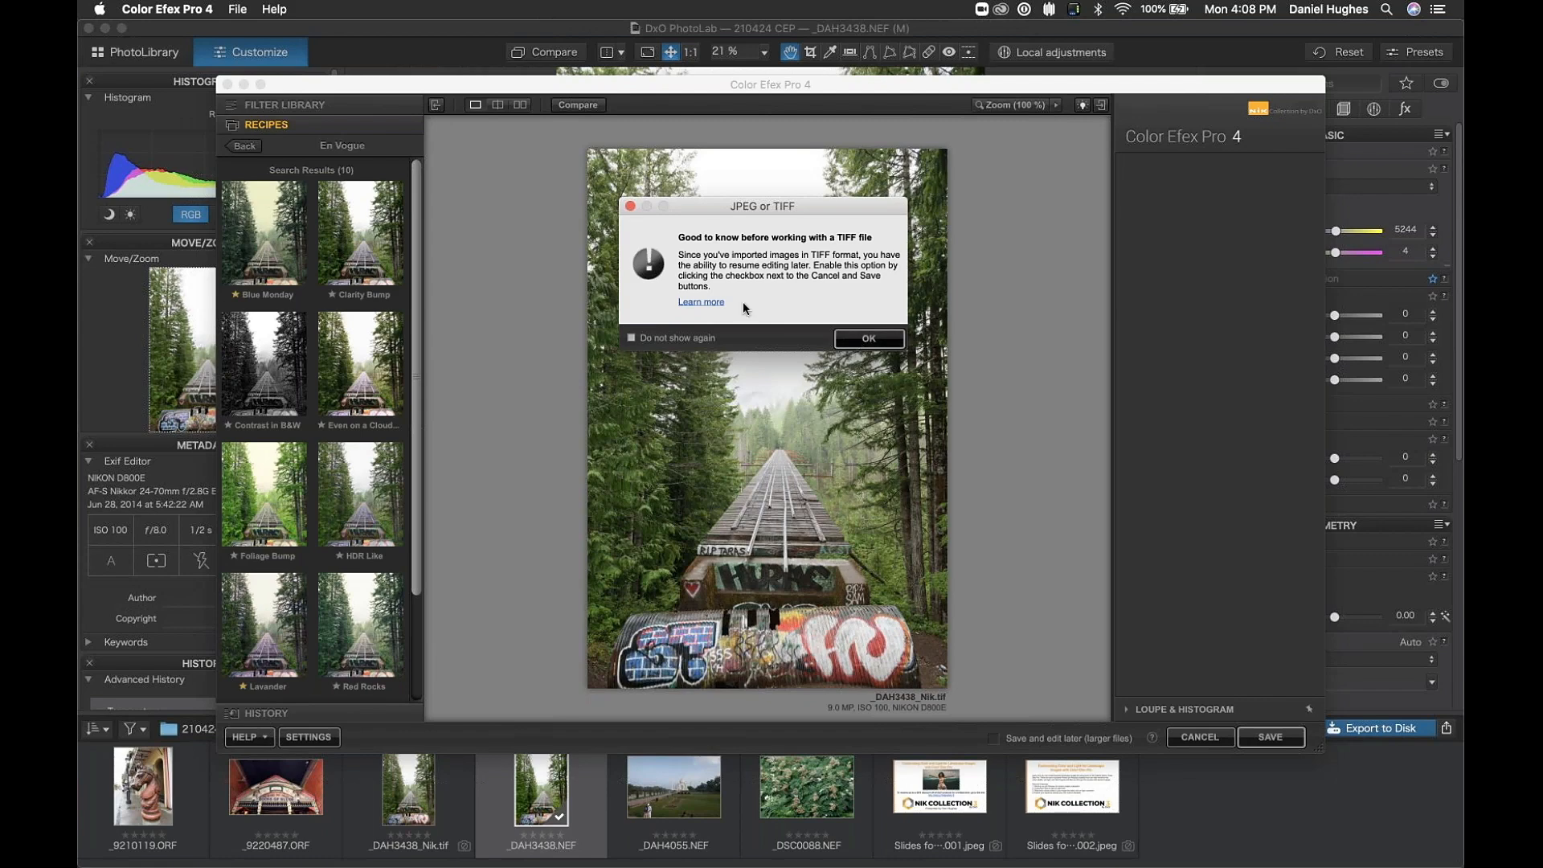
{"action": "left_click_drag", "start_coordinate": [721, 205], "coordinate": [703, 202]}
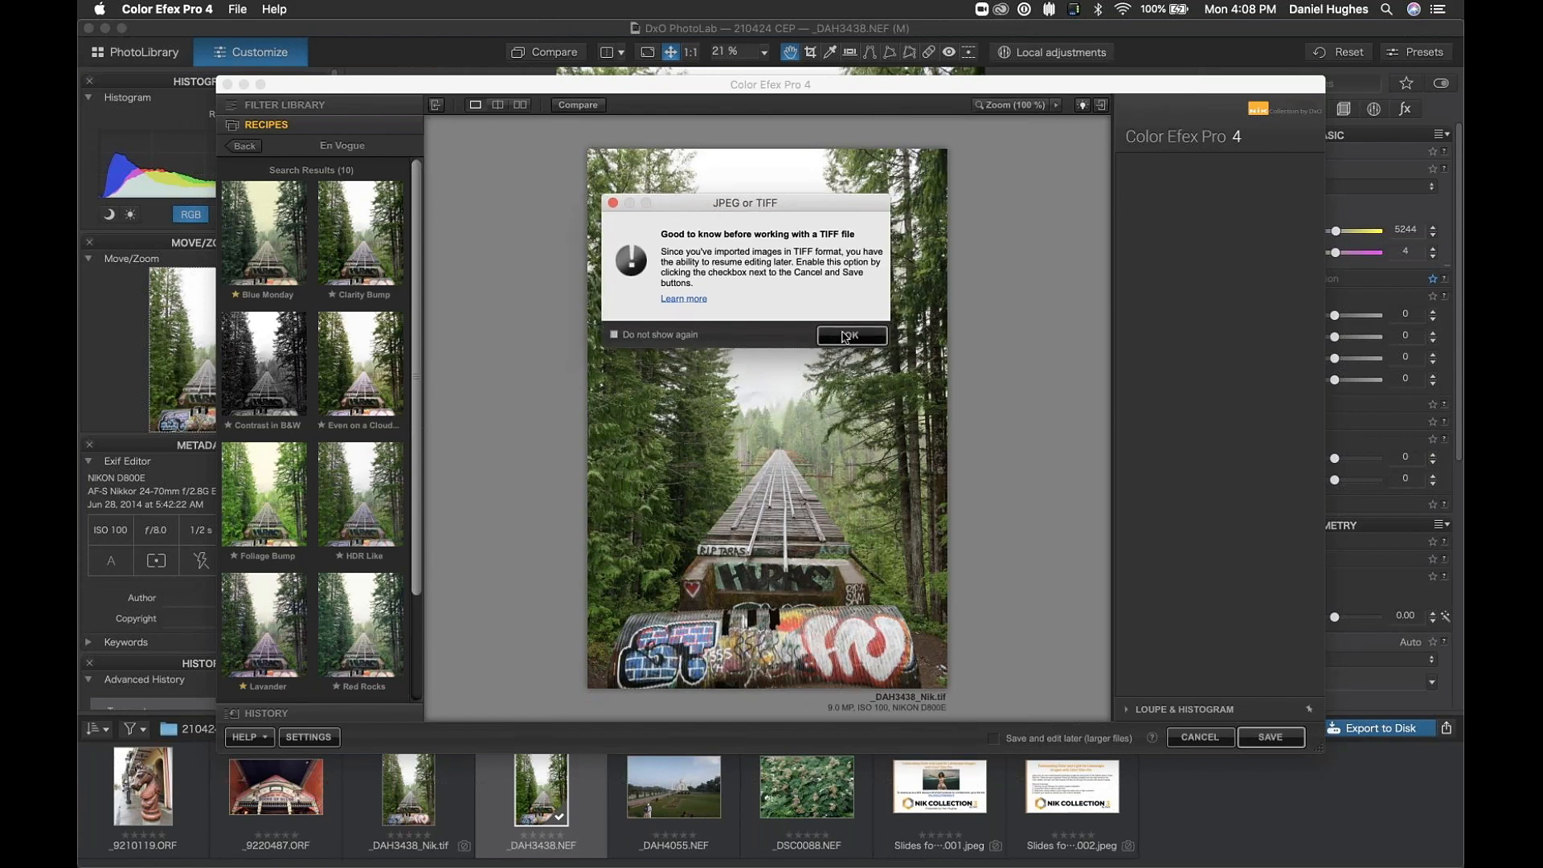
{"action": "left_click", "coordinate": [852, 336]}
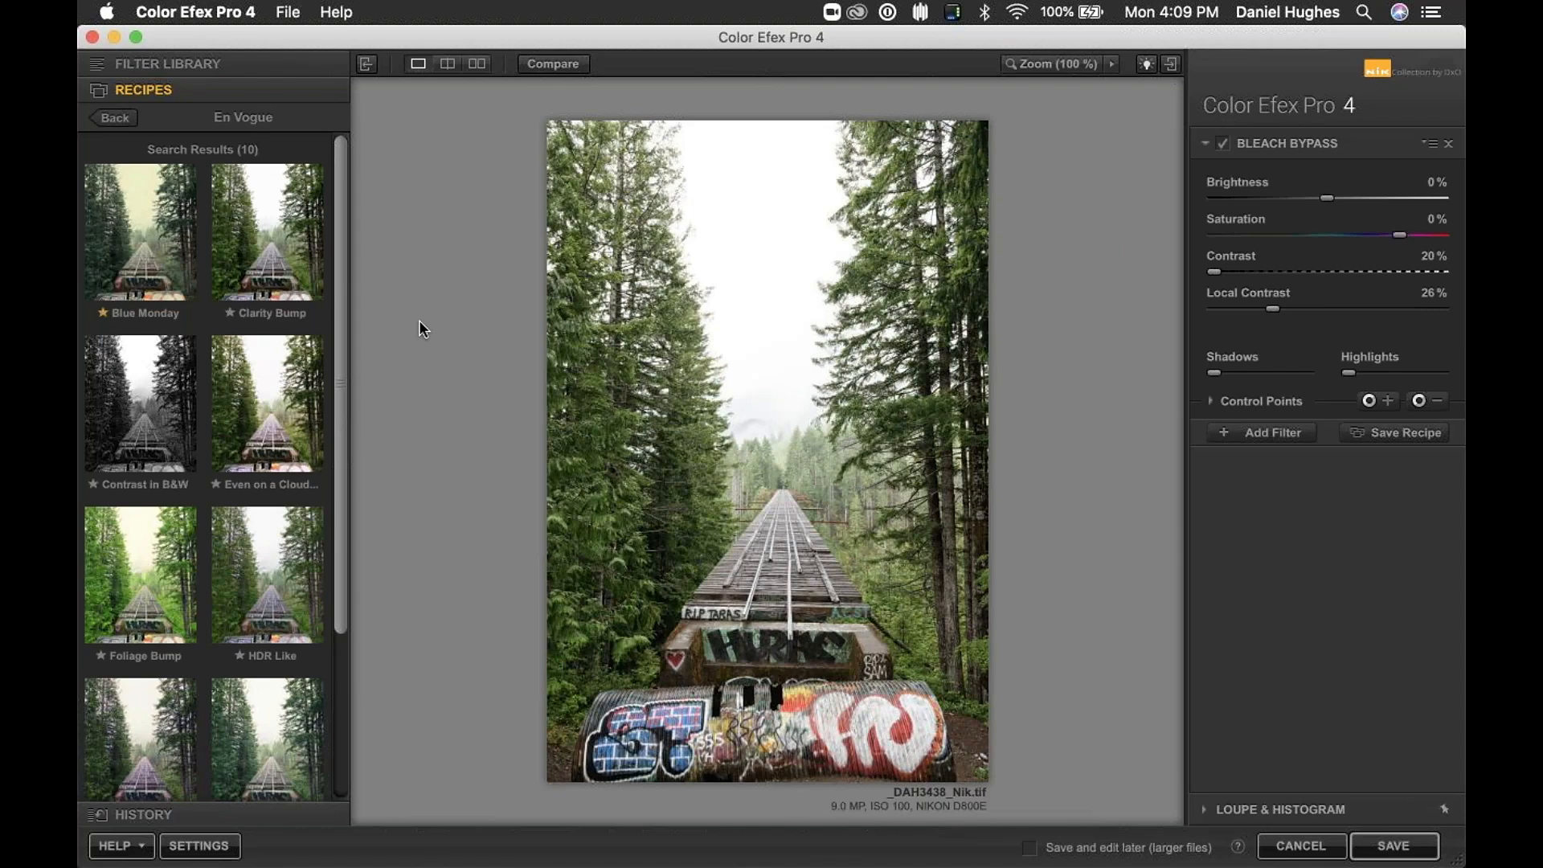
Step: Look through the complete filter library, the list of recipe categories and the En Vogue recipes
{"action": "key", "text": "space"}
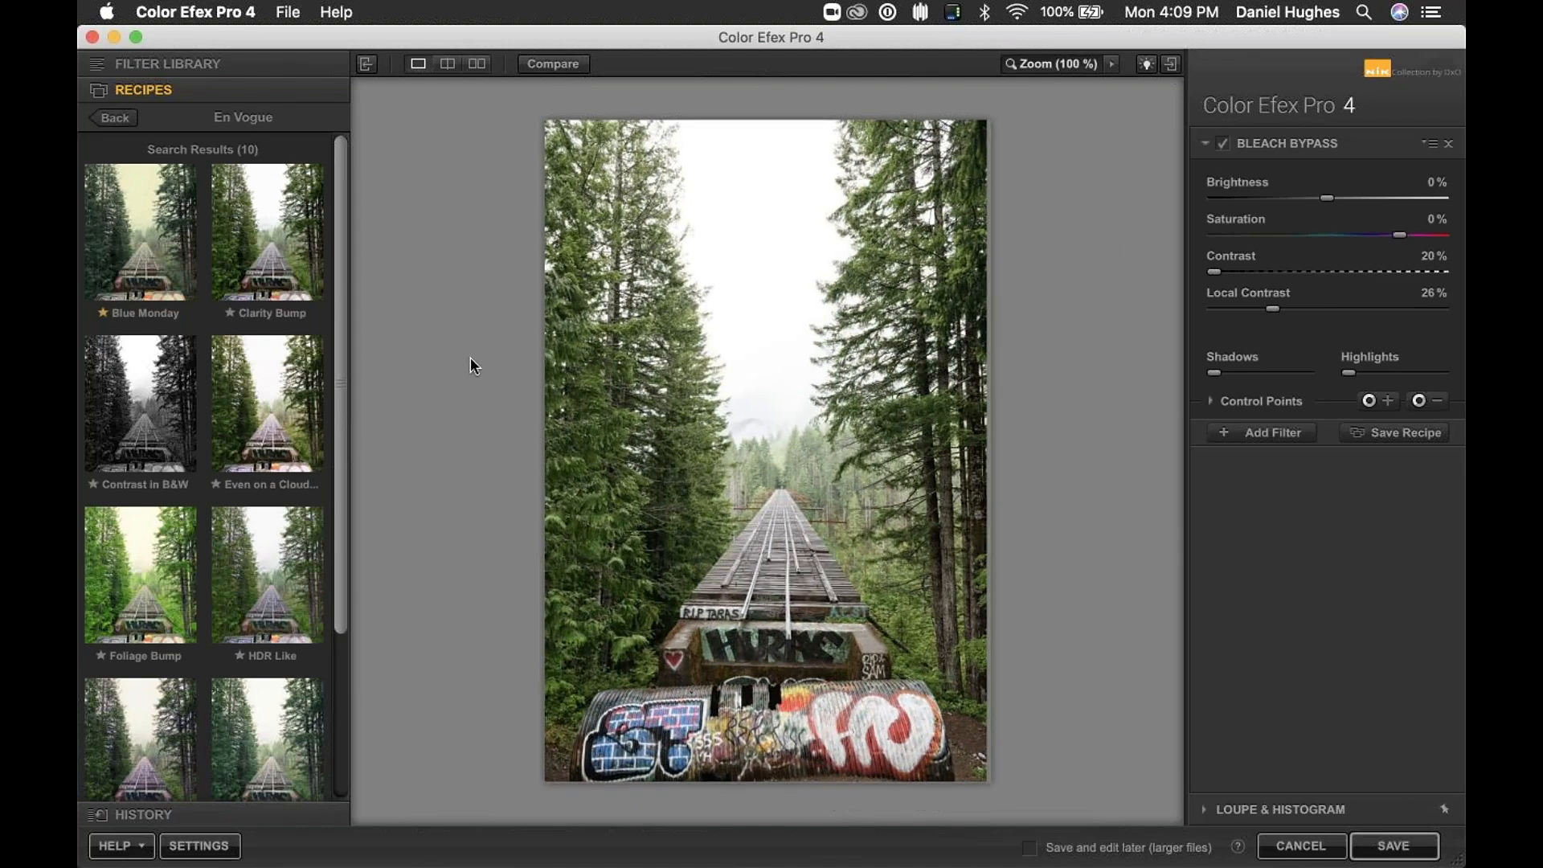
{"action": "key", "text": "space"}
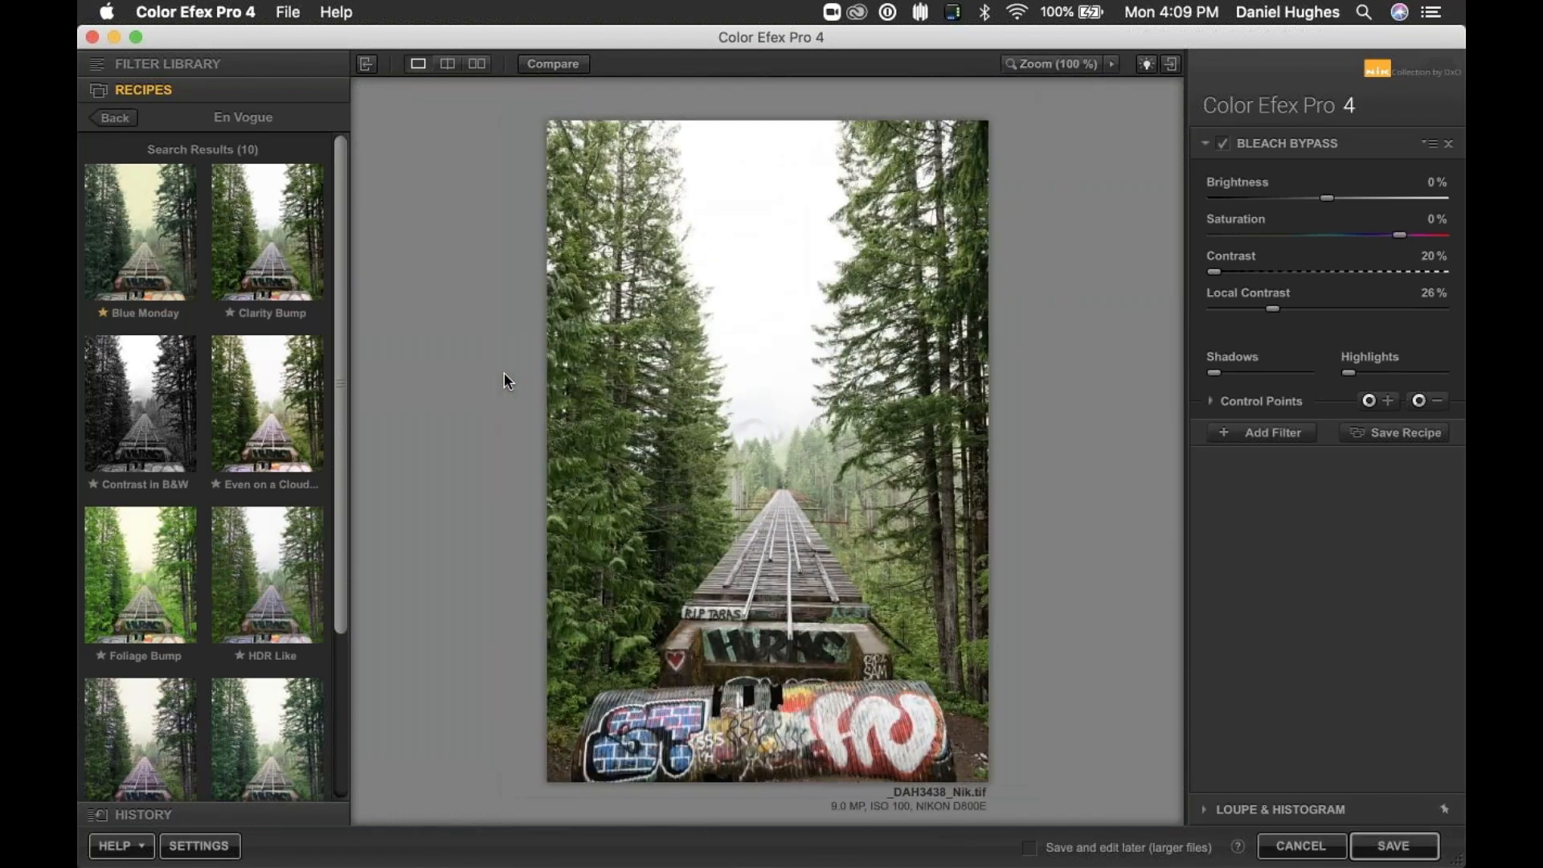
{"action": "left_click", "coordinate": [148, 70]}
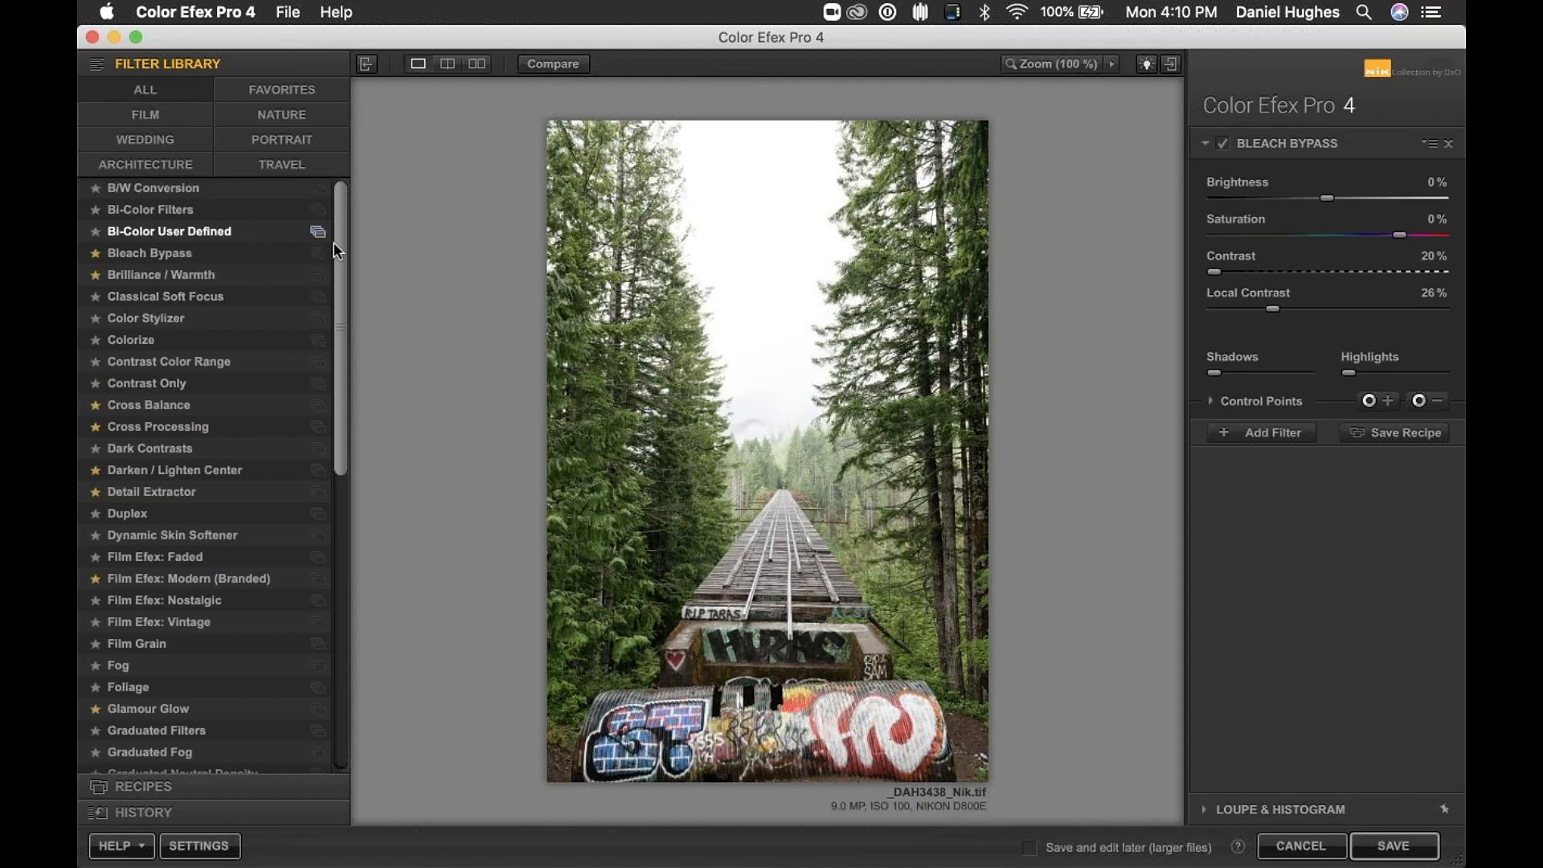
{"action": "left_click_drag", "start_coordinate": [340, 233], "coordinate": [338, 585]}
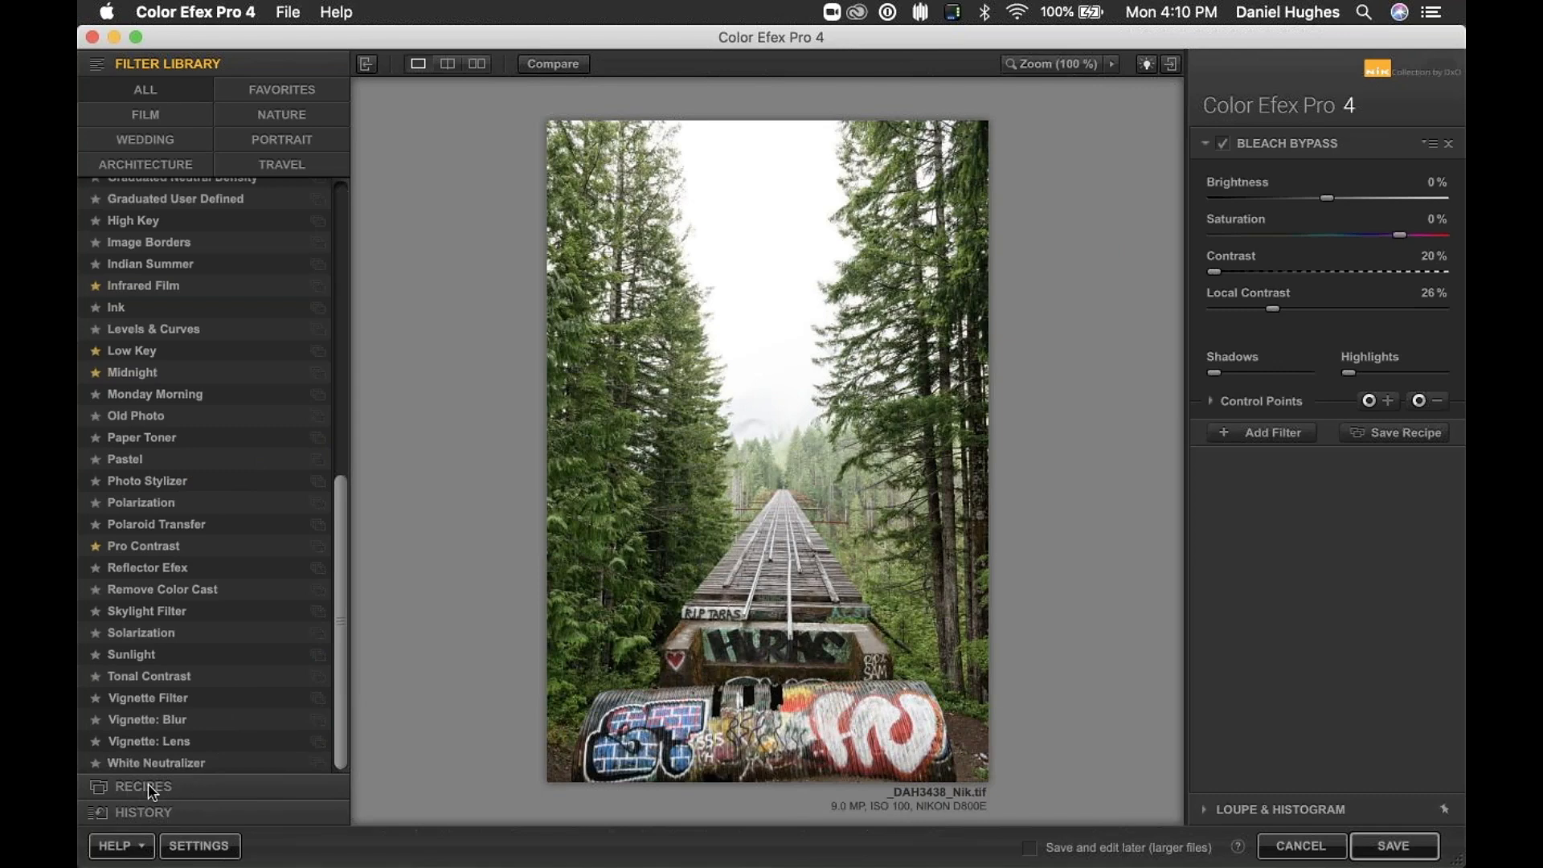
{"action": "left_click", "coordinate": [198, 792]}
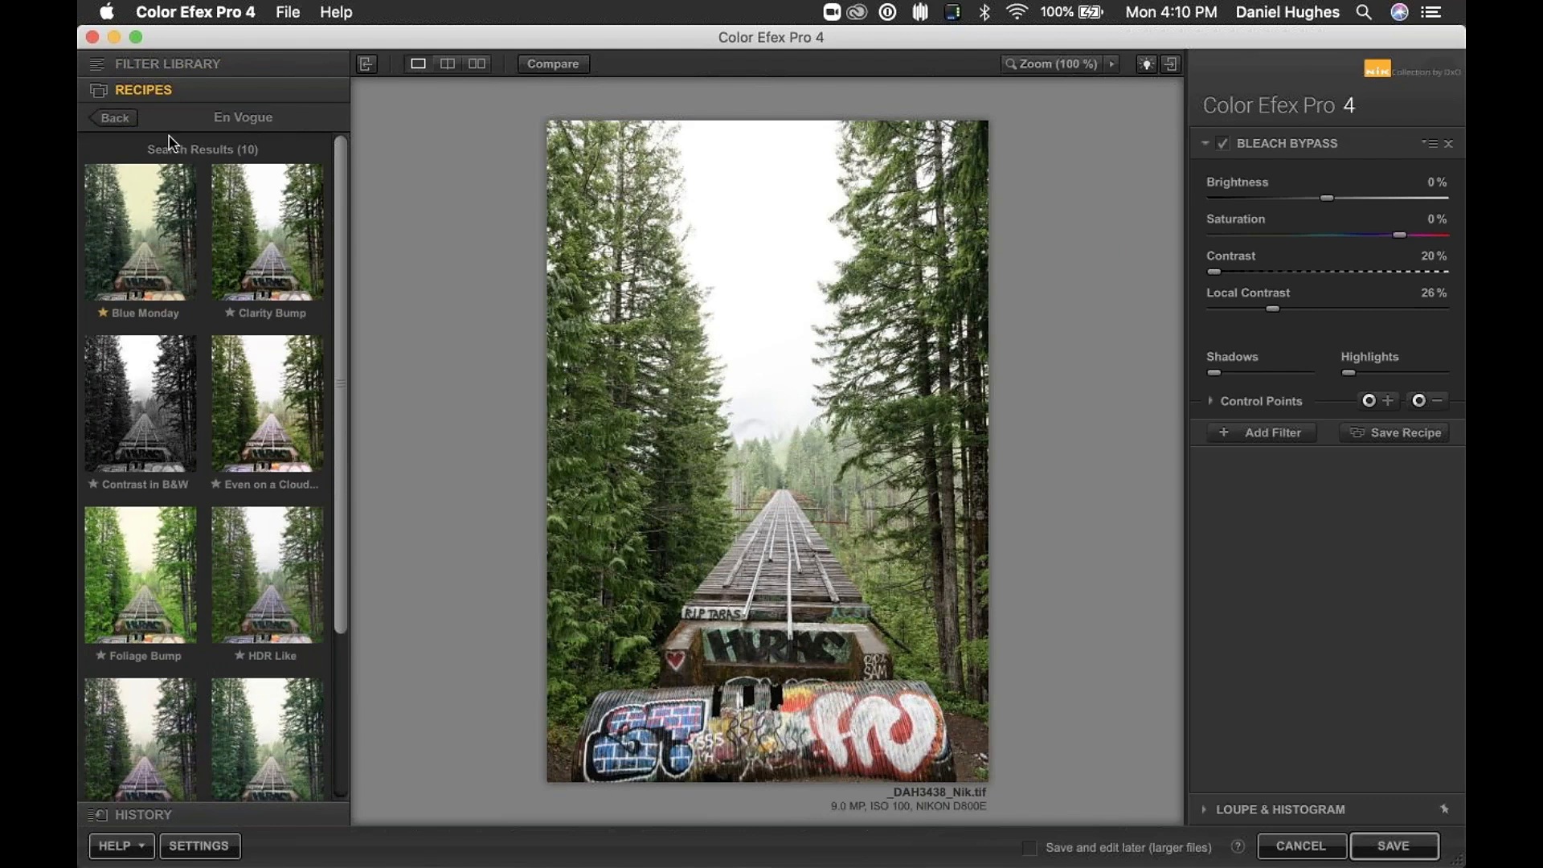
{"action": "left_click", "coordinate": [114, 120]}
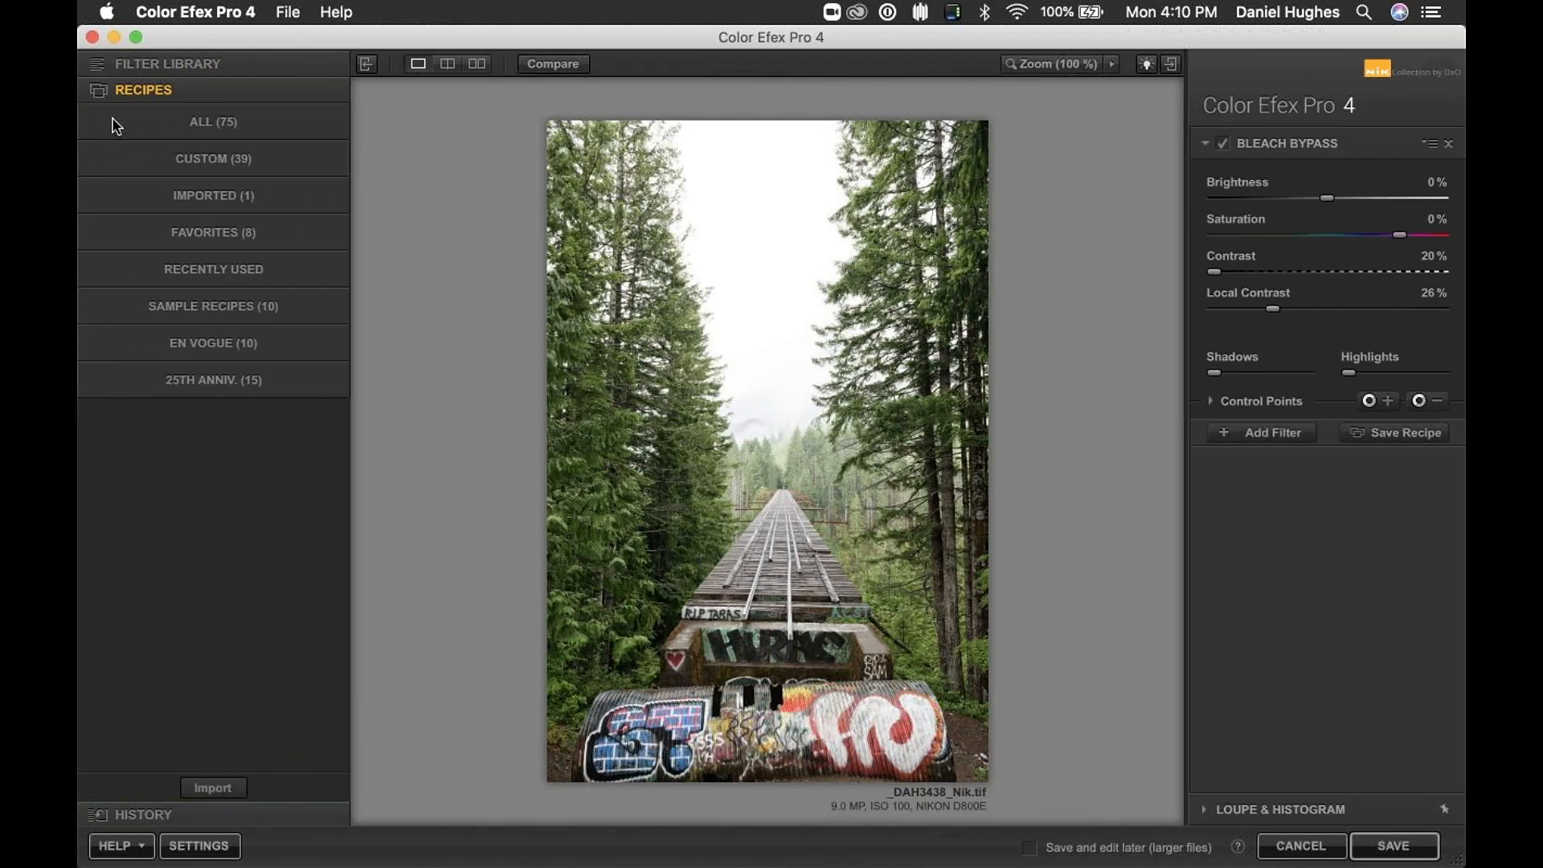
{"action": "left_click", "coordinate": [177, 344]}
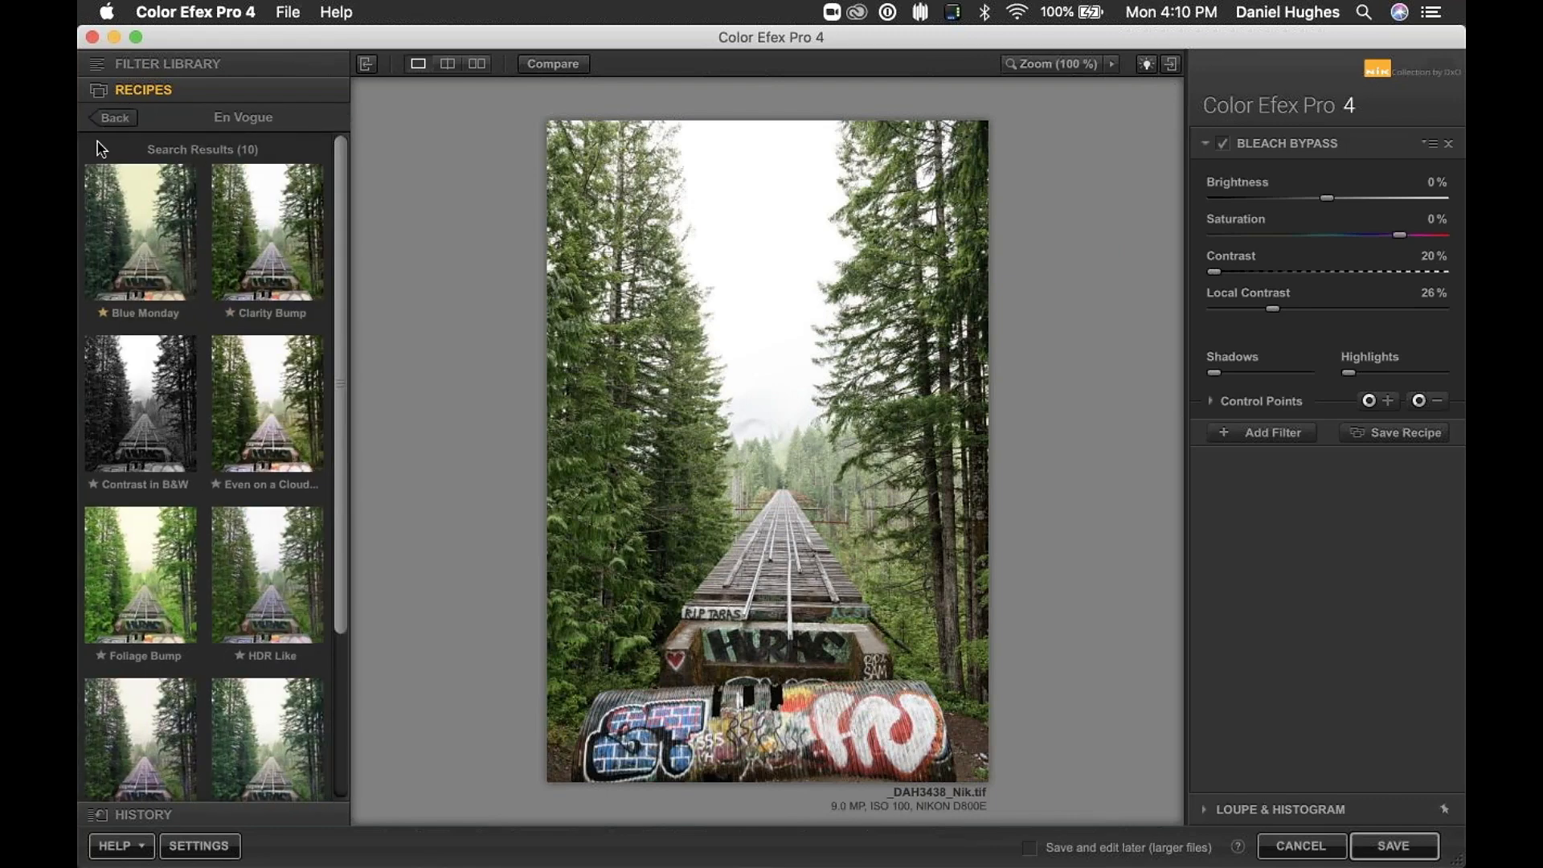
Step: Apply the Glowing Fade recipe from the Sample Recipes, accepting that it replaces the current filters
{"action": "left_click", "coordinate": [119, 119]}
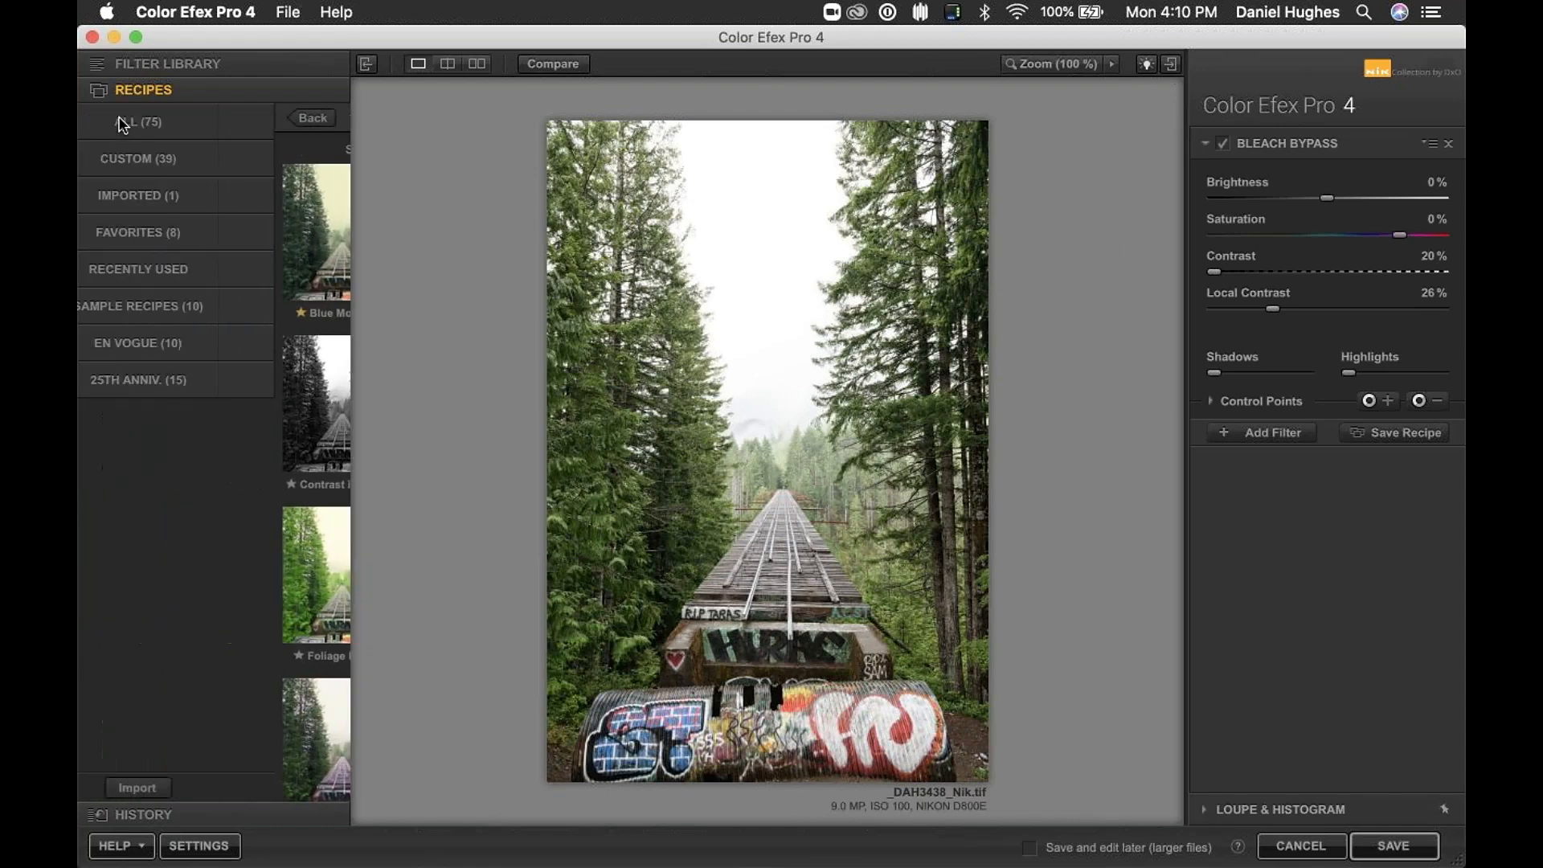
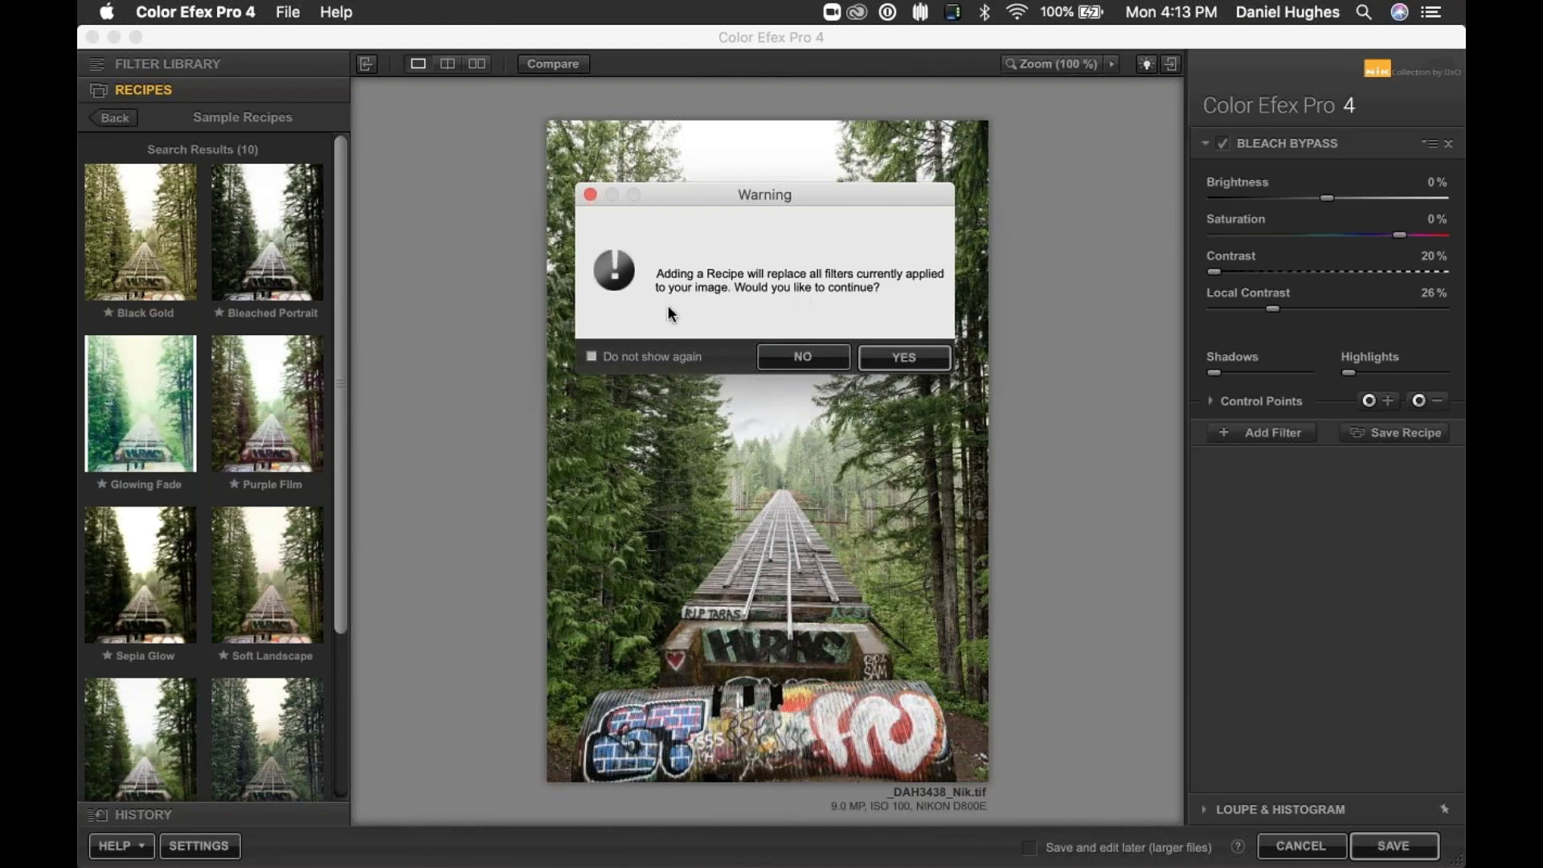
{"action": "left_click_drag", "start_coordinate": [666, 184], "coordinate": [549, 171]}
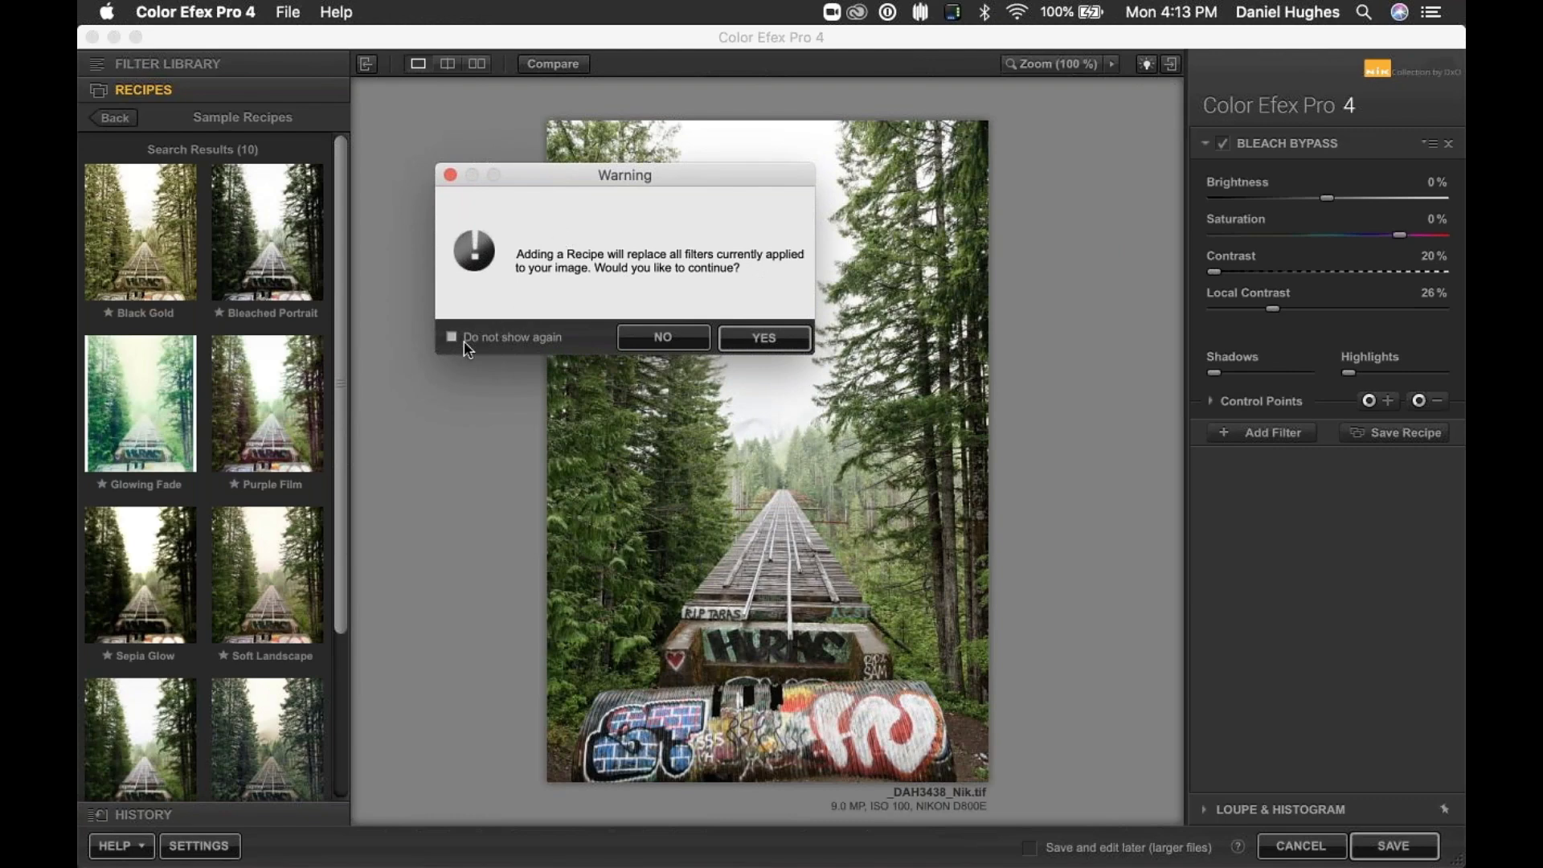
{"action": "left_click", "coordinate": [769, 346]}
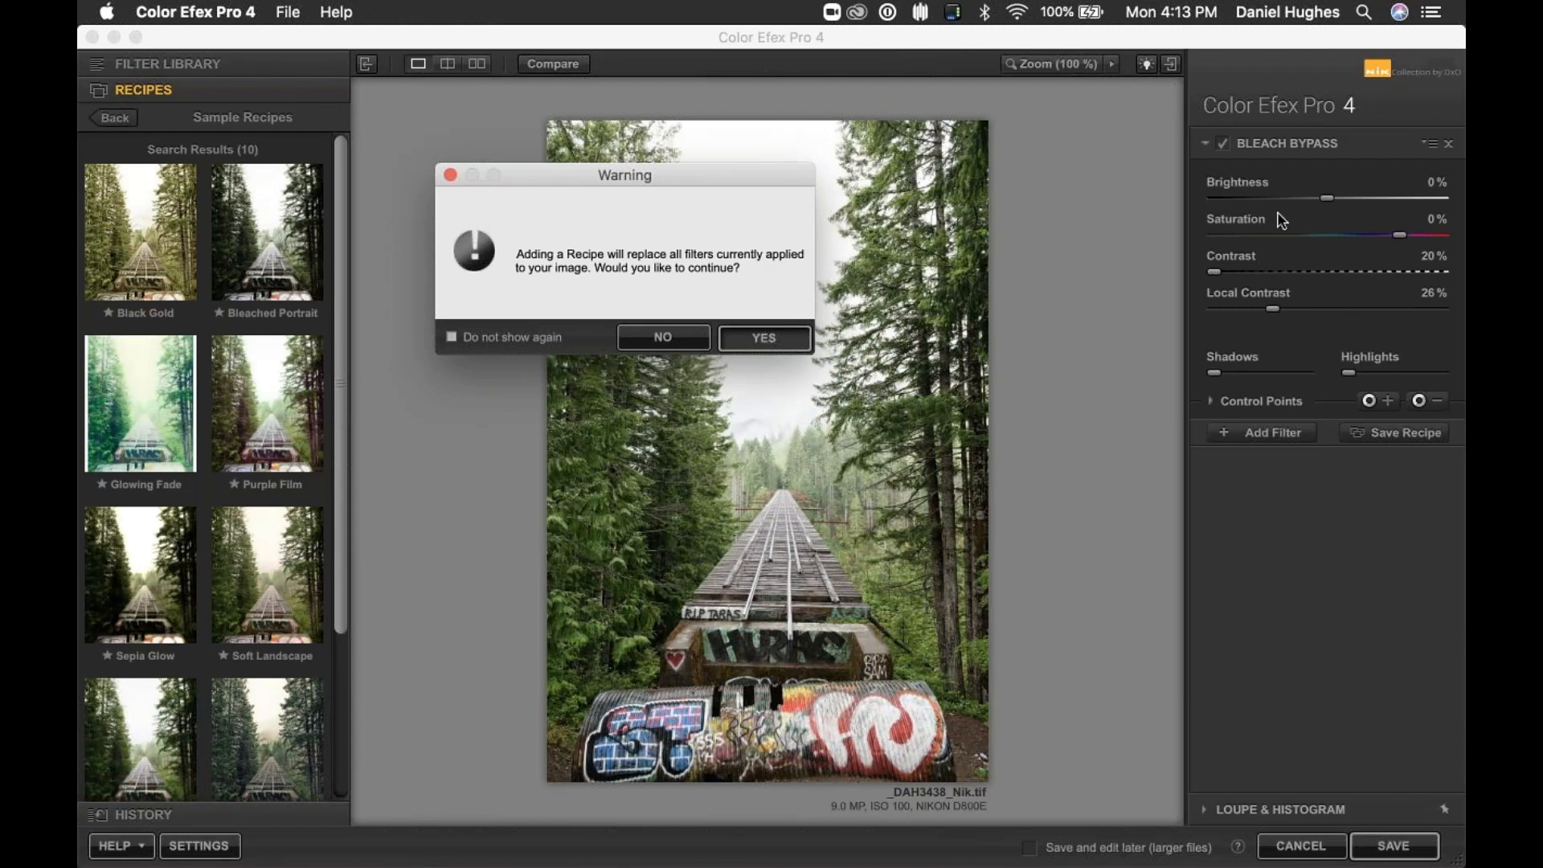
{"action": "left_click", "coordinate": [755, 337]}
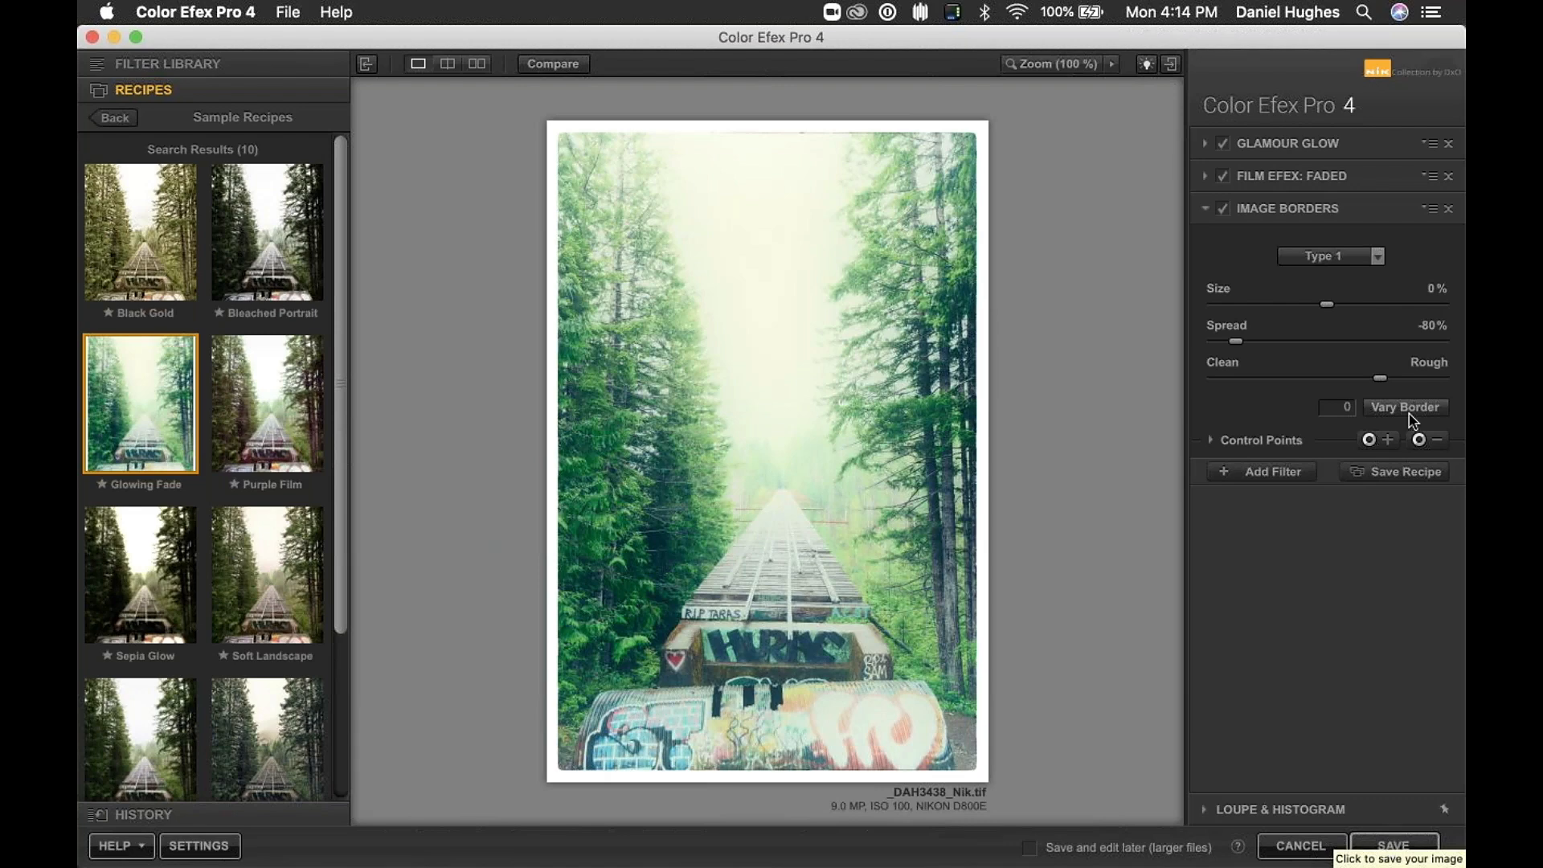
Step: Examine each filter's contribution by switching Image Borders, Film Efex: Faded and Glamour Glow off and back on
{"action": "left_click", "coordinate": [1224, 211]}
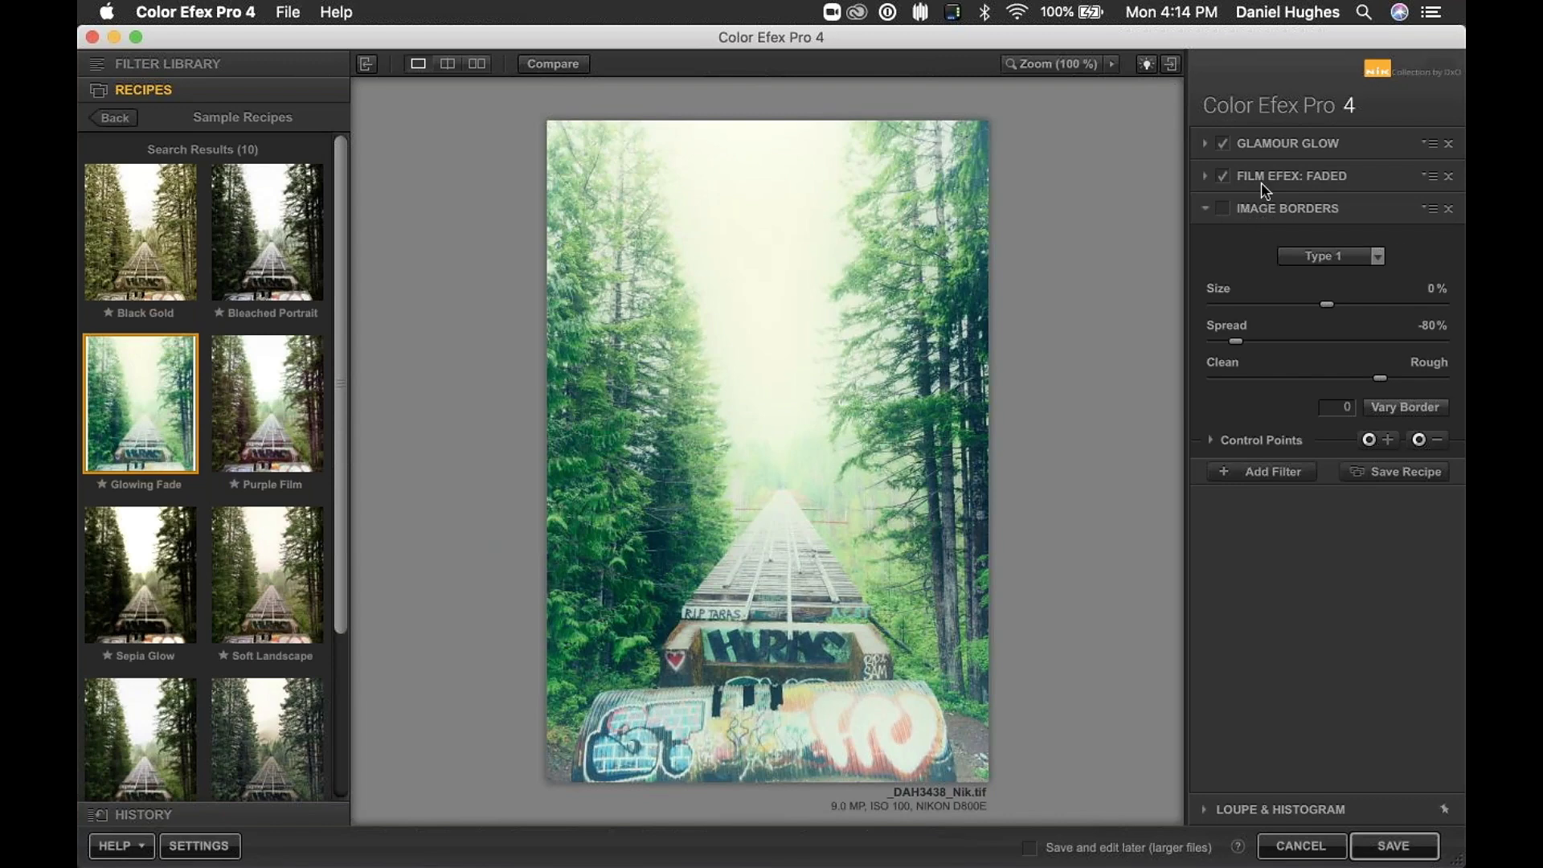
{"action": "left_click", "coordinate": [1223, 175]}
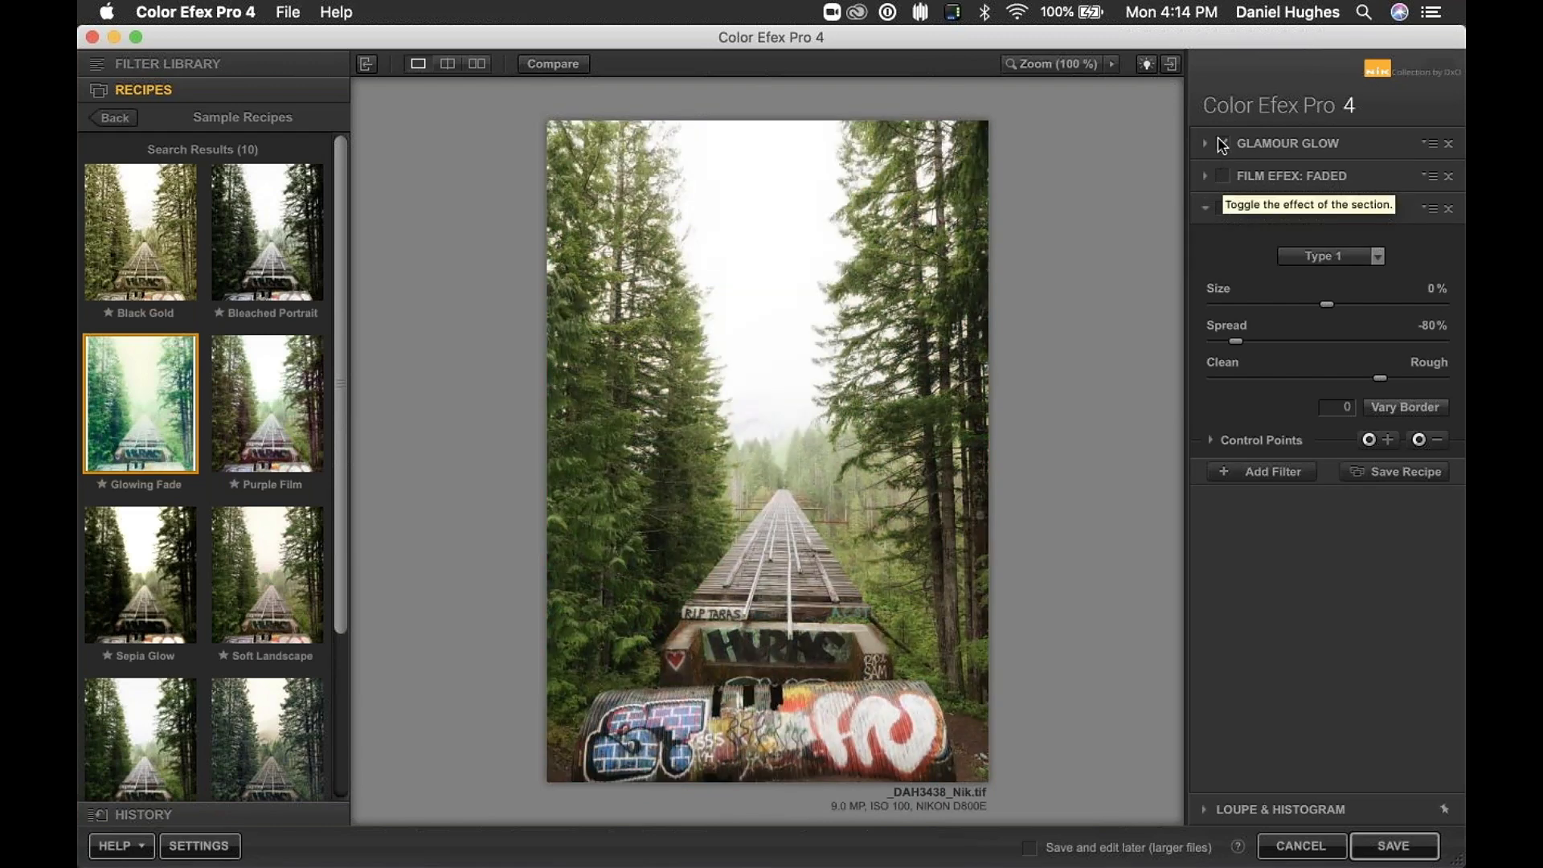
{"action": "left_click", "coordinate": [1223, 143]}
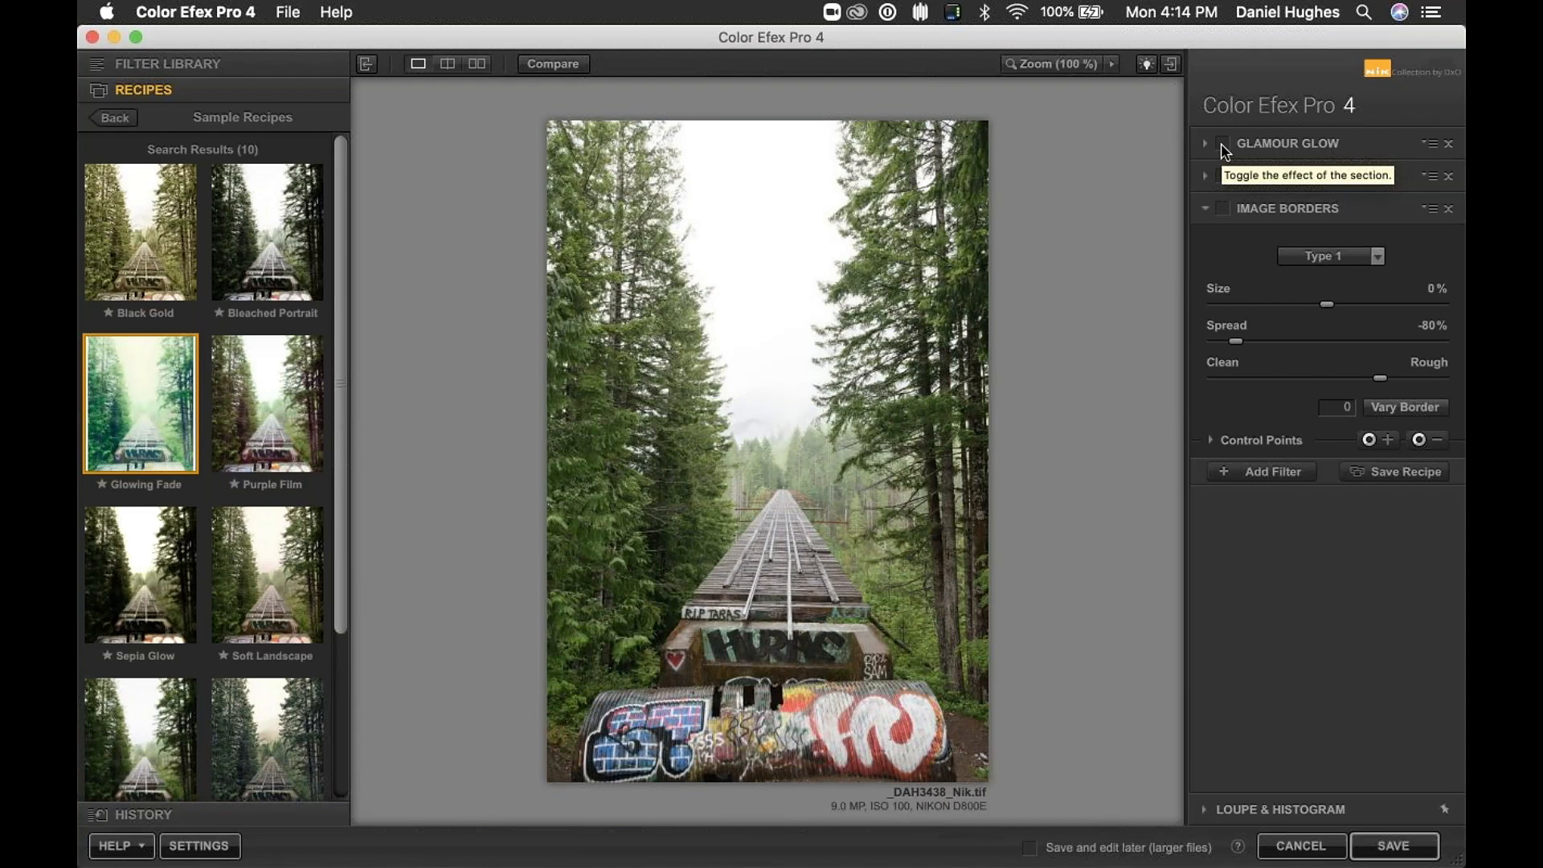
{"action": "left_click", "coordinate": [1222, 143]}
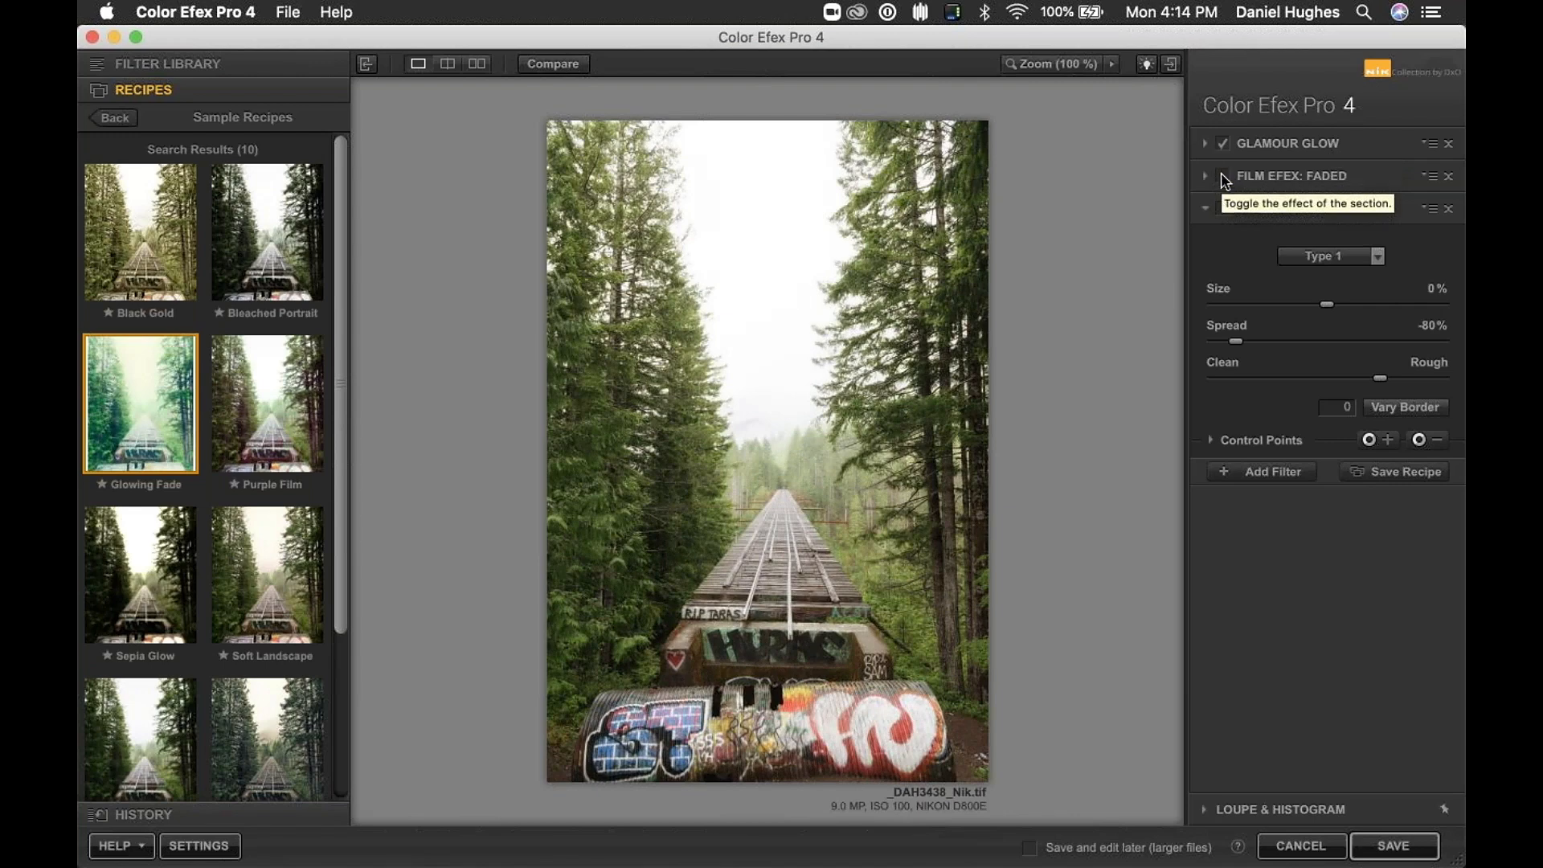
{"action": "left_click", "coordinate": [1223, 176]}
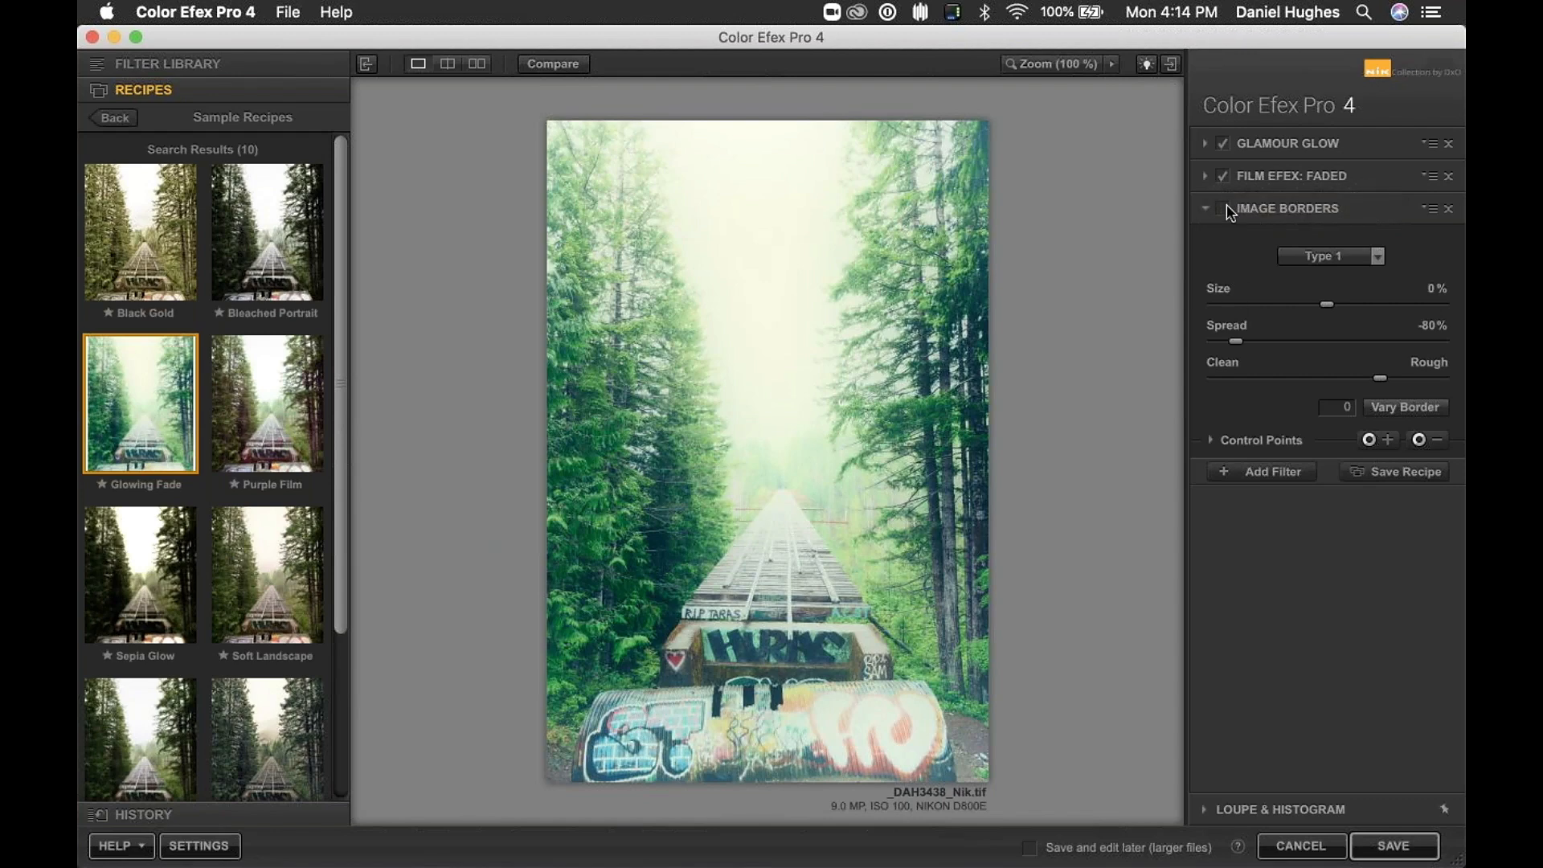
{"action": "left_click", "coordinate": [1222, 211]}
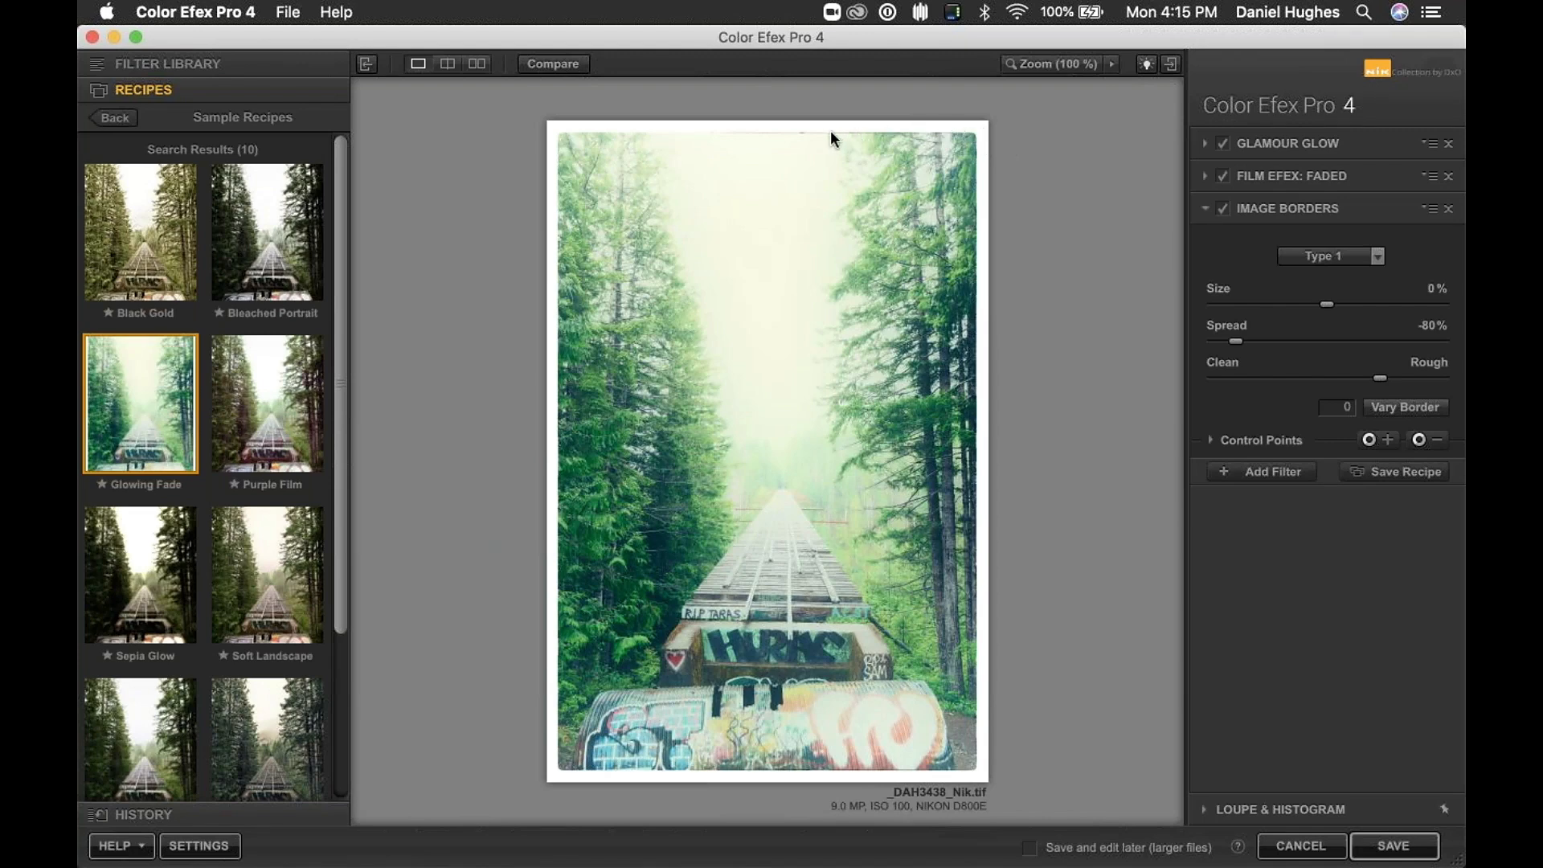
Step: Disable the Image Borders filter and set the Film Efex: Faded film type to 11
{"action": "left_click", "coordinate": [1222, 209]}
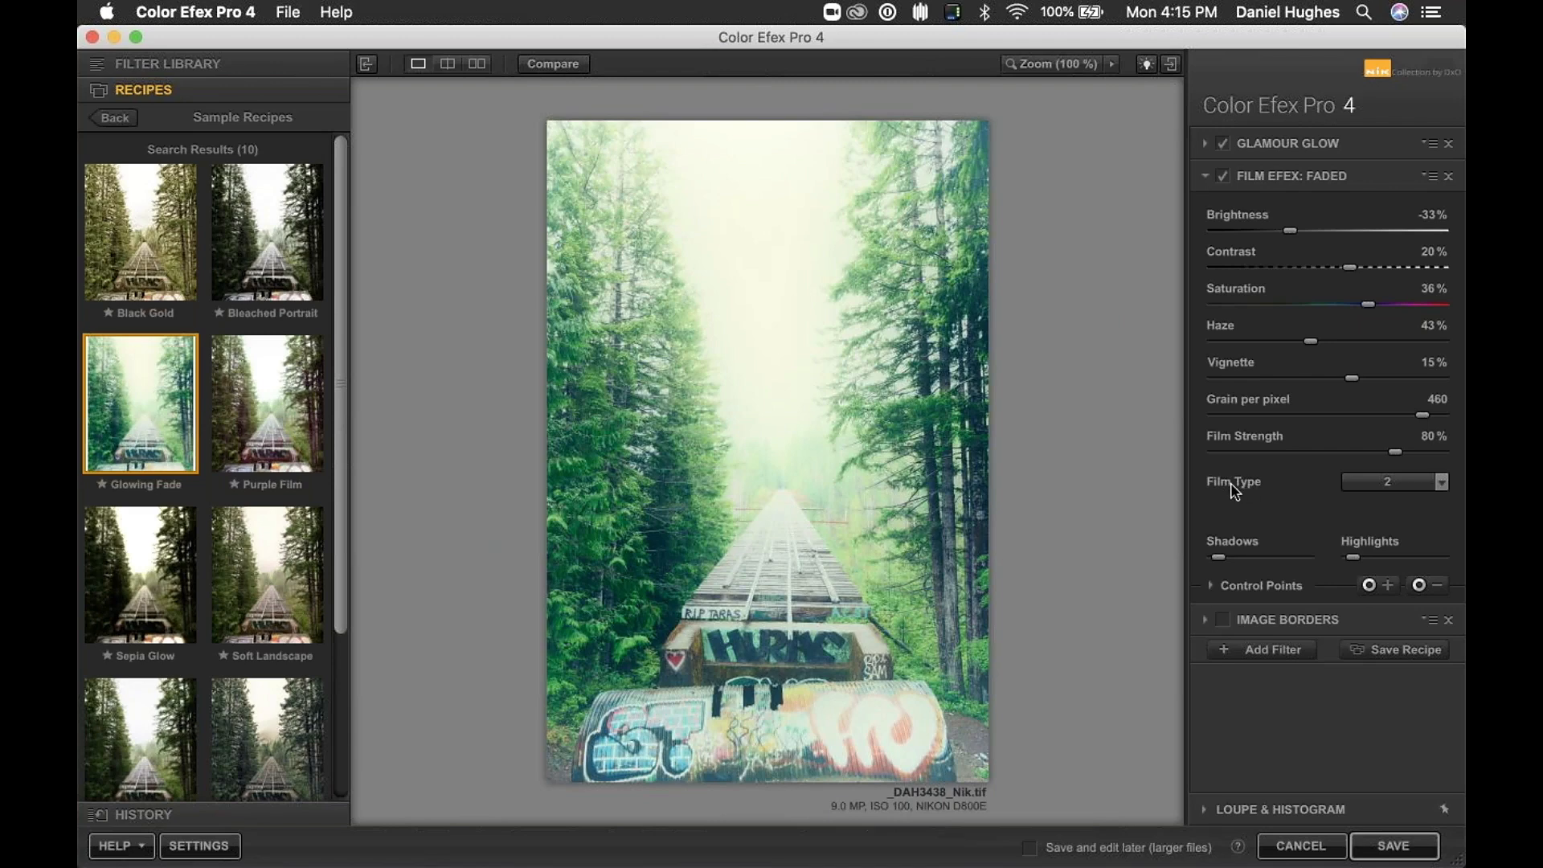
{"action": "left_click", "coordinate": [1443, 484]}
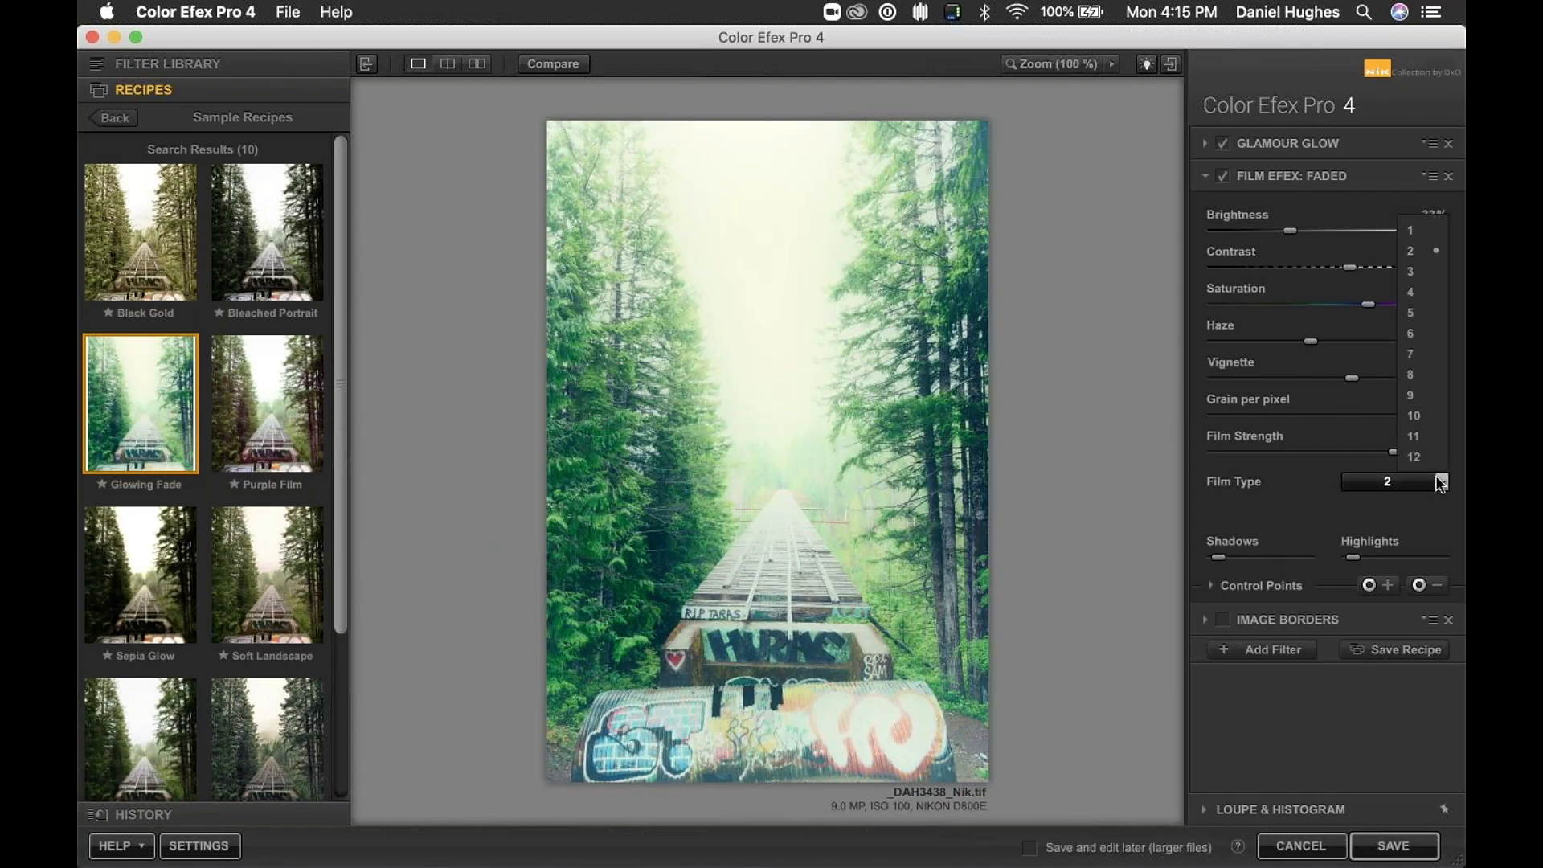
{"action": "left_click", "coordinate": [1421, 457]}
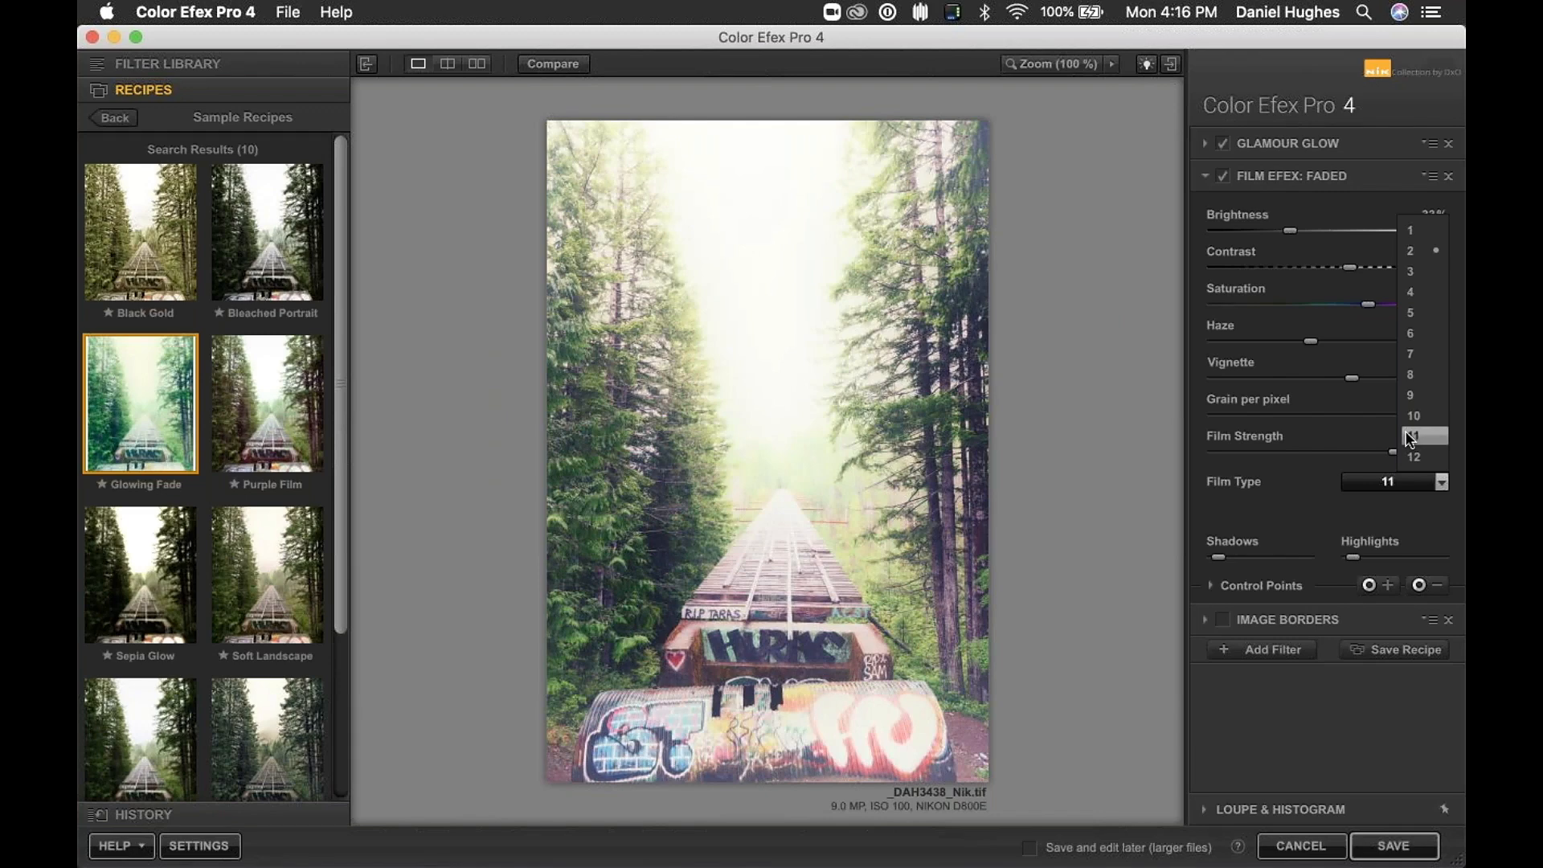
{"action": "left_click", "coordinate": [1409, 437]}
Step: Adjust Film Efex: Faded to 79% film strength, 396 grain per pixel, -7% vignette and 20% saturation, with lower contrast
{"action": "left_click_drag", "start_coordinate": [1398, 455], "coordinate": [1290, 451]}
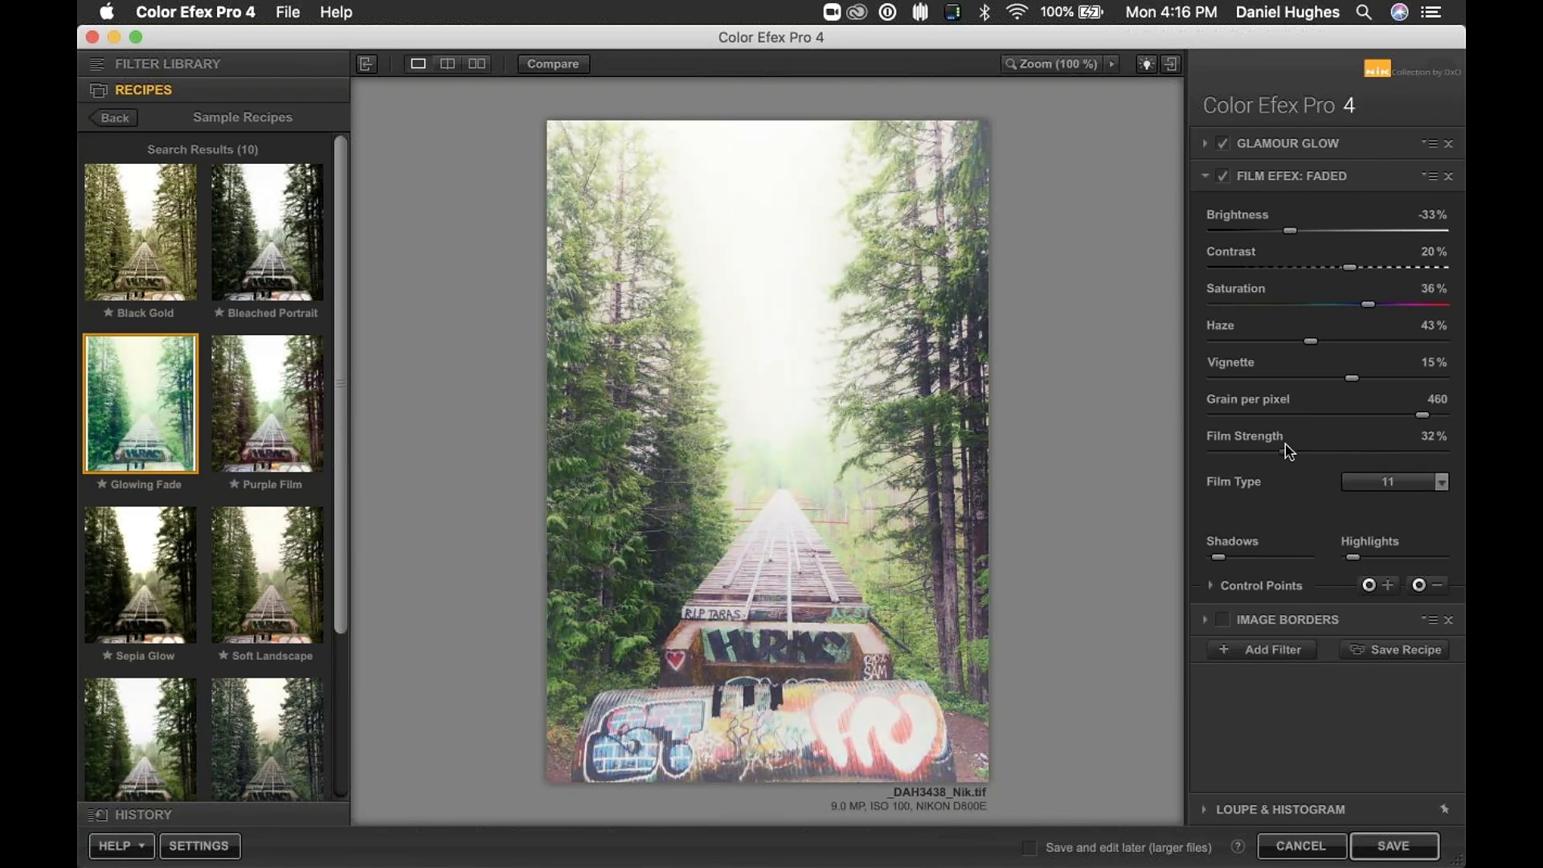
{"action": "left_click_drag", "start_coordinate": [1286, 447], "coordinate": [1177, 505]}
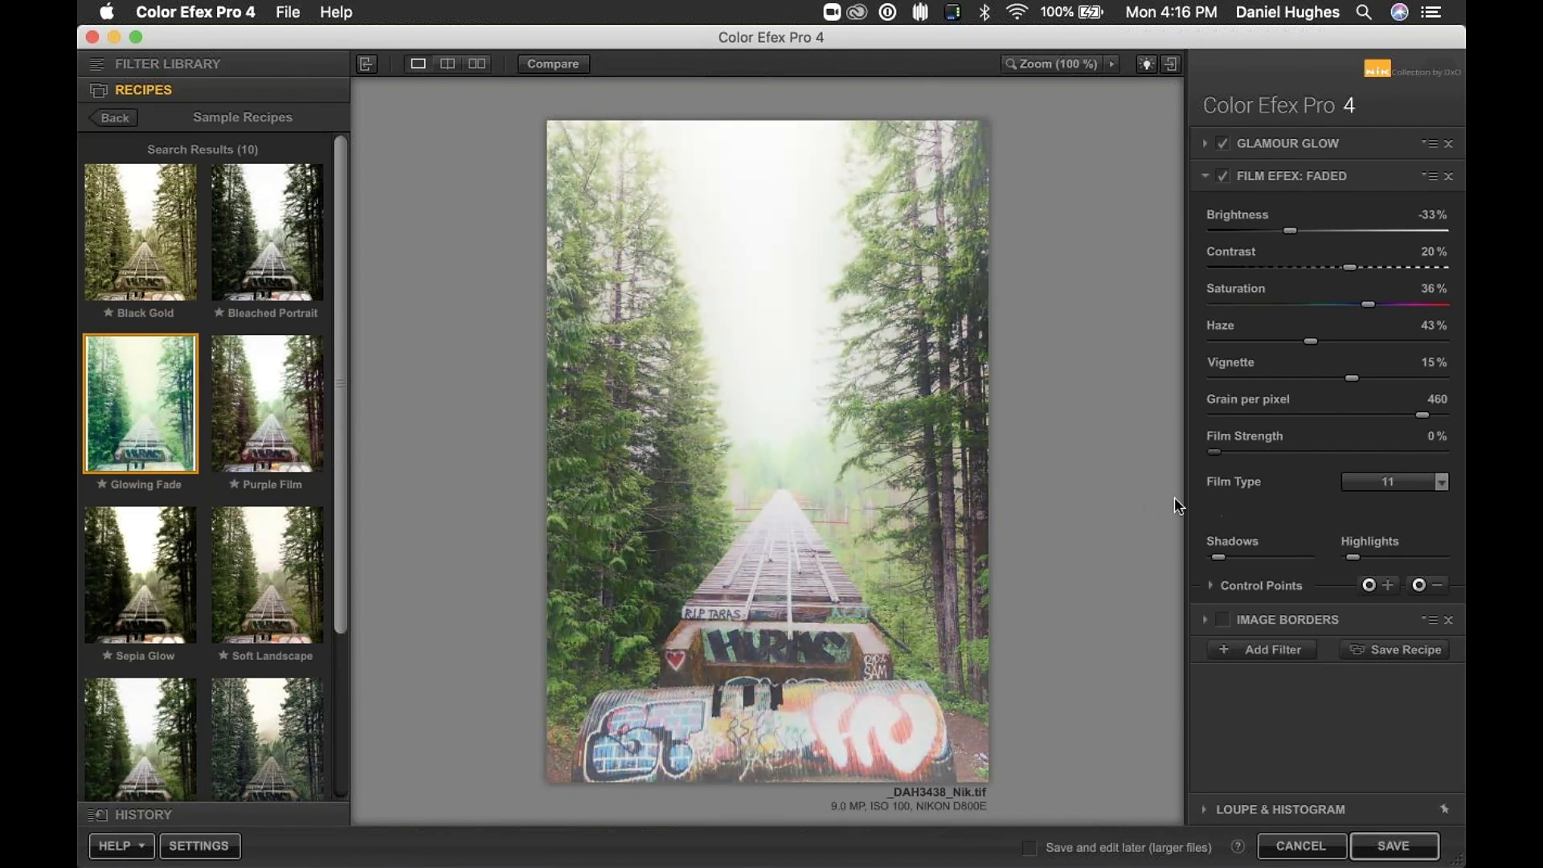
{"action": "left_click_drag", "start_coordinate": [1283, 453], "coordinate": [1399, 422]}
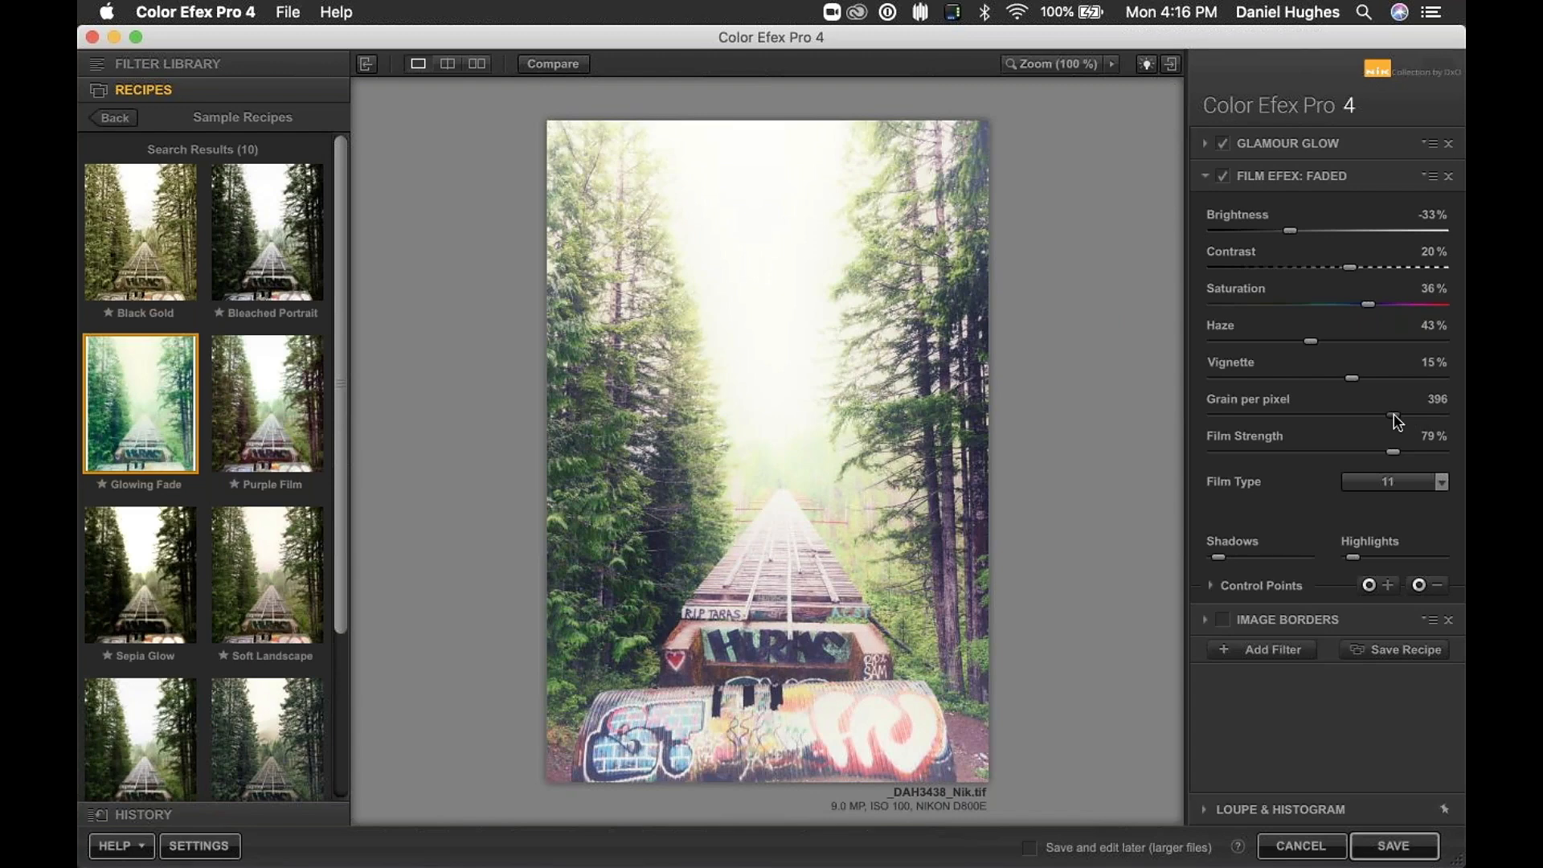
{"action": "left_click_drag", "start_coordinate": [1351, 378], "coordinate": [1352, 312]}
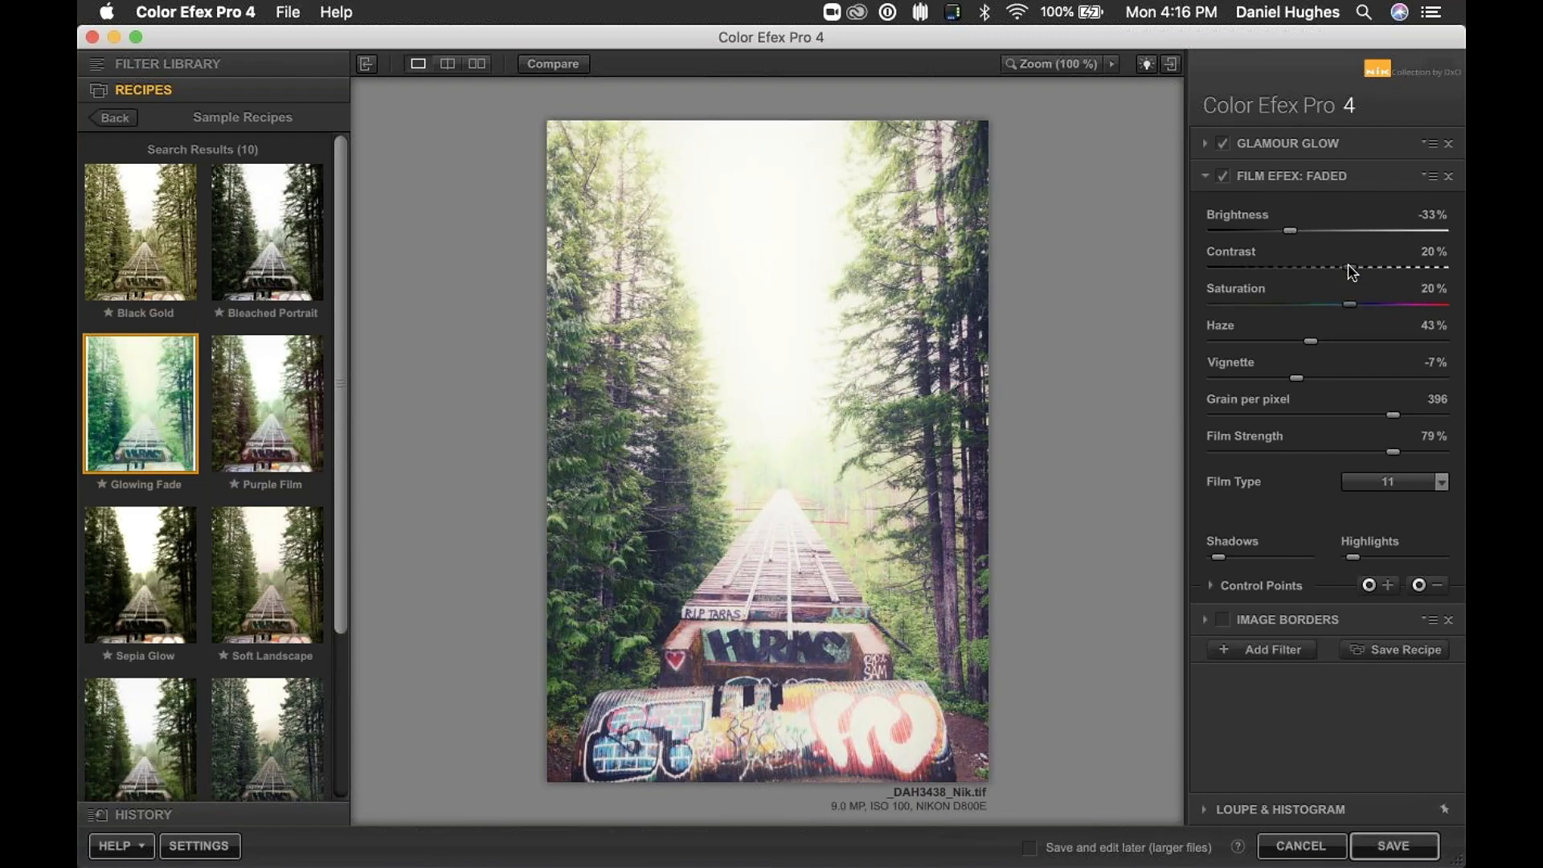
{"action": "left_click_drag", "start_coordinate": [1350, 267], "coordinate": [1299, 274]}
Step: Open the Glamour Glow settings and lower the Shadows protection to its minimum
{"action": "left_click", "coordinate": [1273, 145]}
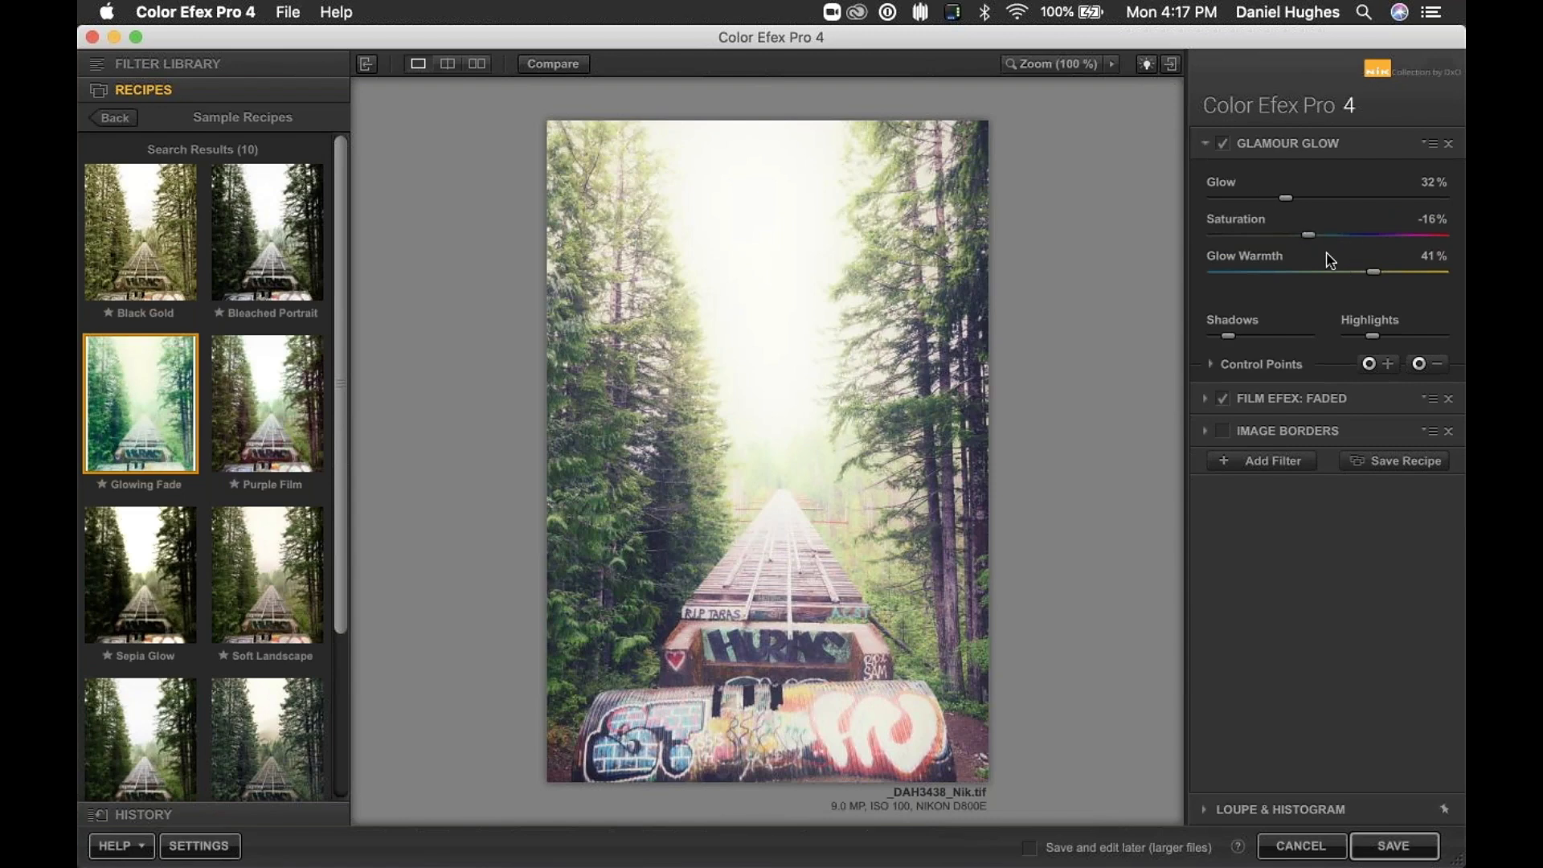
{"action": "left_click_drag", "start_coordinate": [1228, 336], "coordinate": [1214, 338]}
Step: Add a 0% opacity Glamour Glow control point above the bridge's far end and fine-tune its position, dismissing the administrative-rights notice
{"action": "left_click", "coordinate": [1435, 371]}
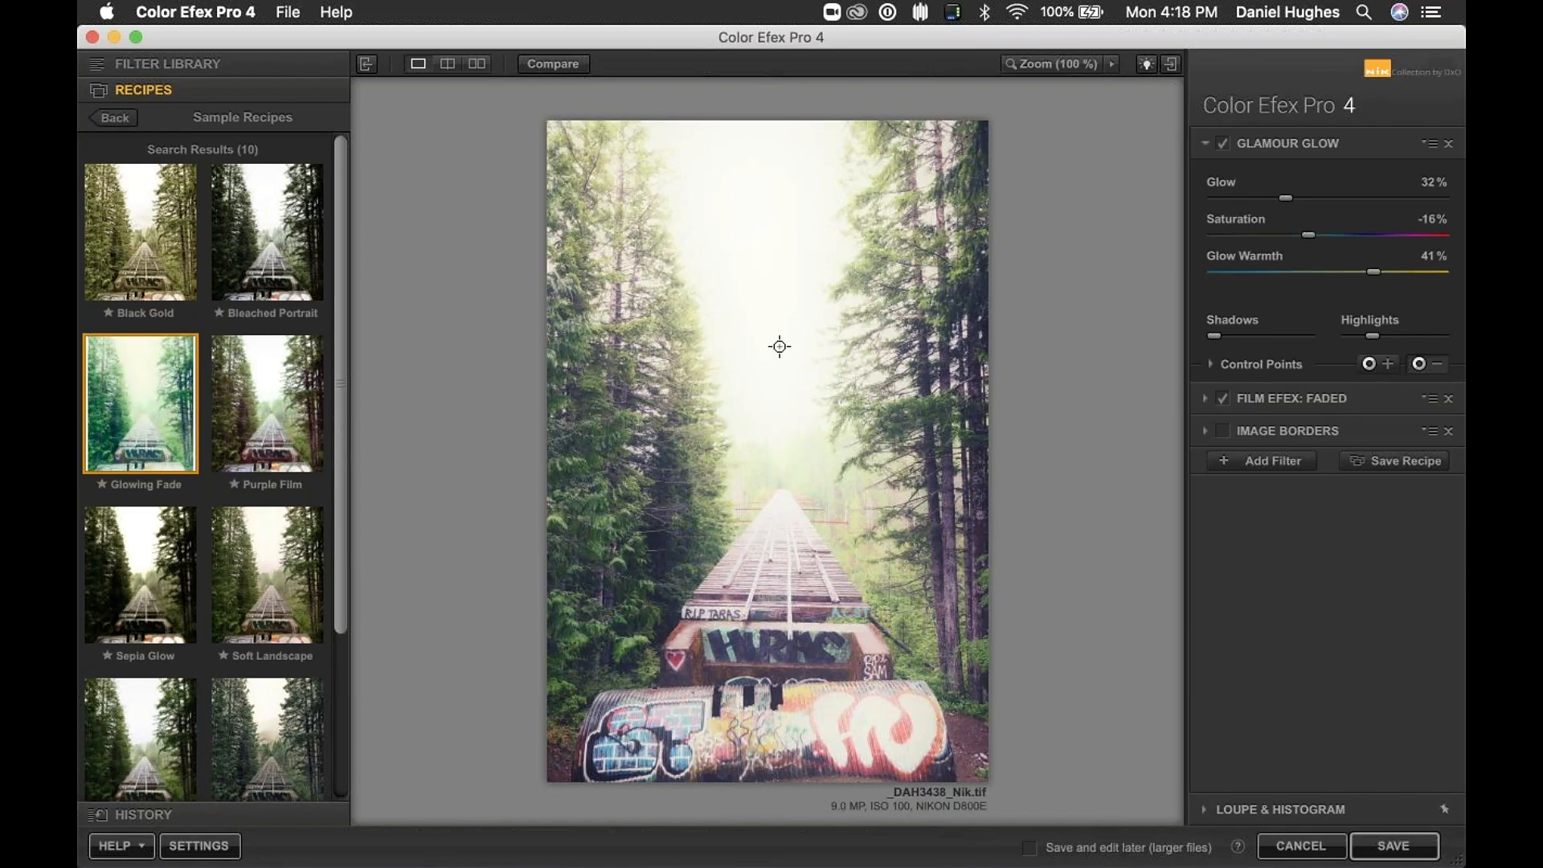
{"action": "left_click", "coordinate": [793, 474]}
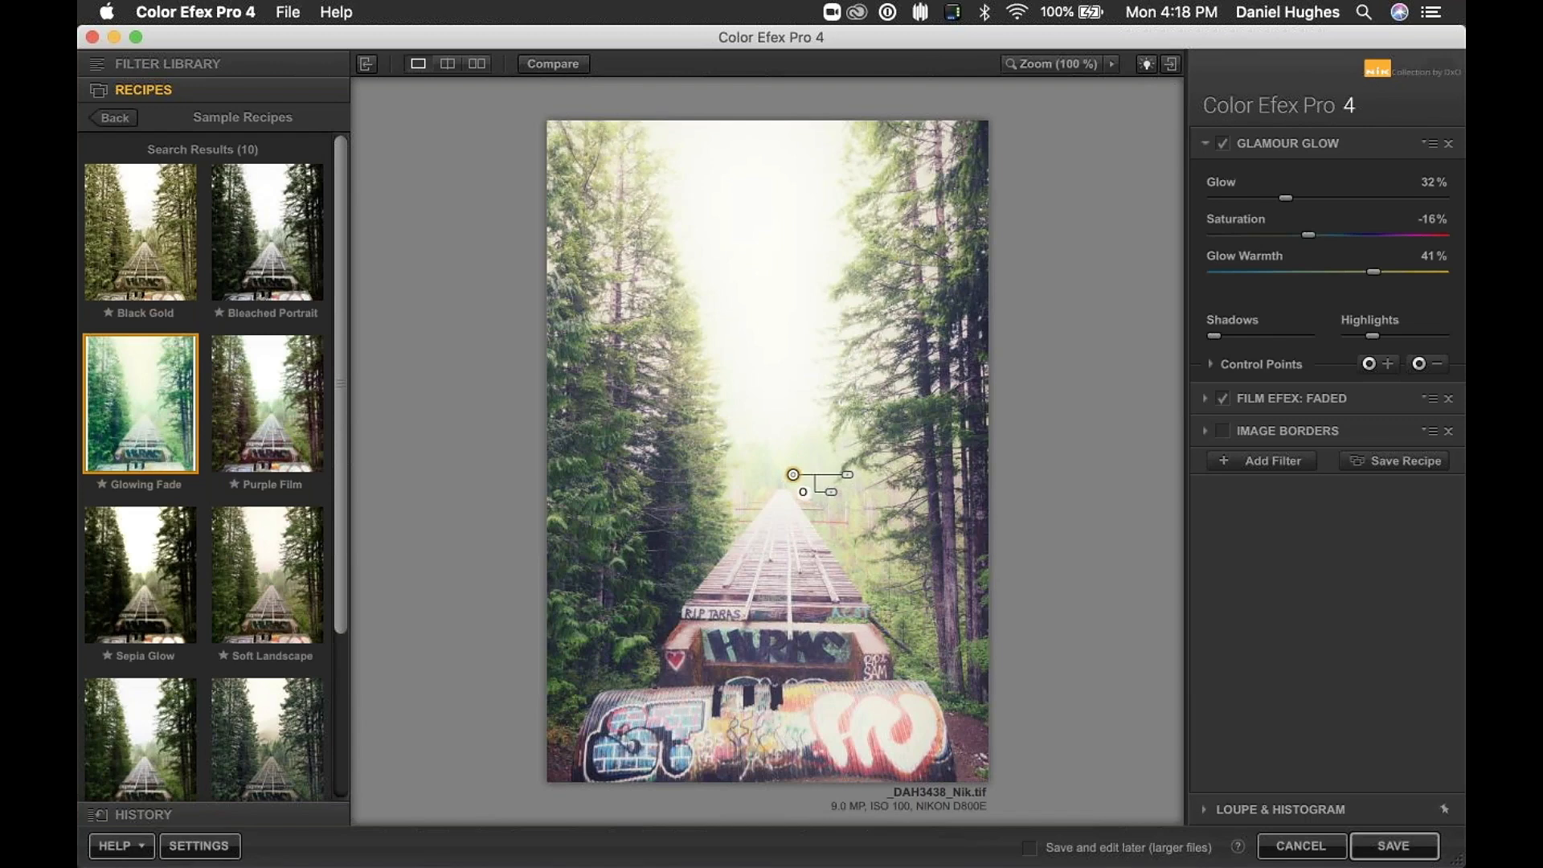
{"action": "left_click_drag", "start_coordinate": [793, 475], "coordinate": [850, 479]}
{"action": "left_click", "coordinate": [788, 478]}
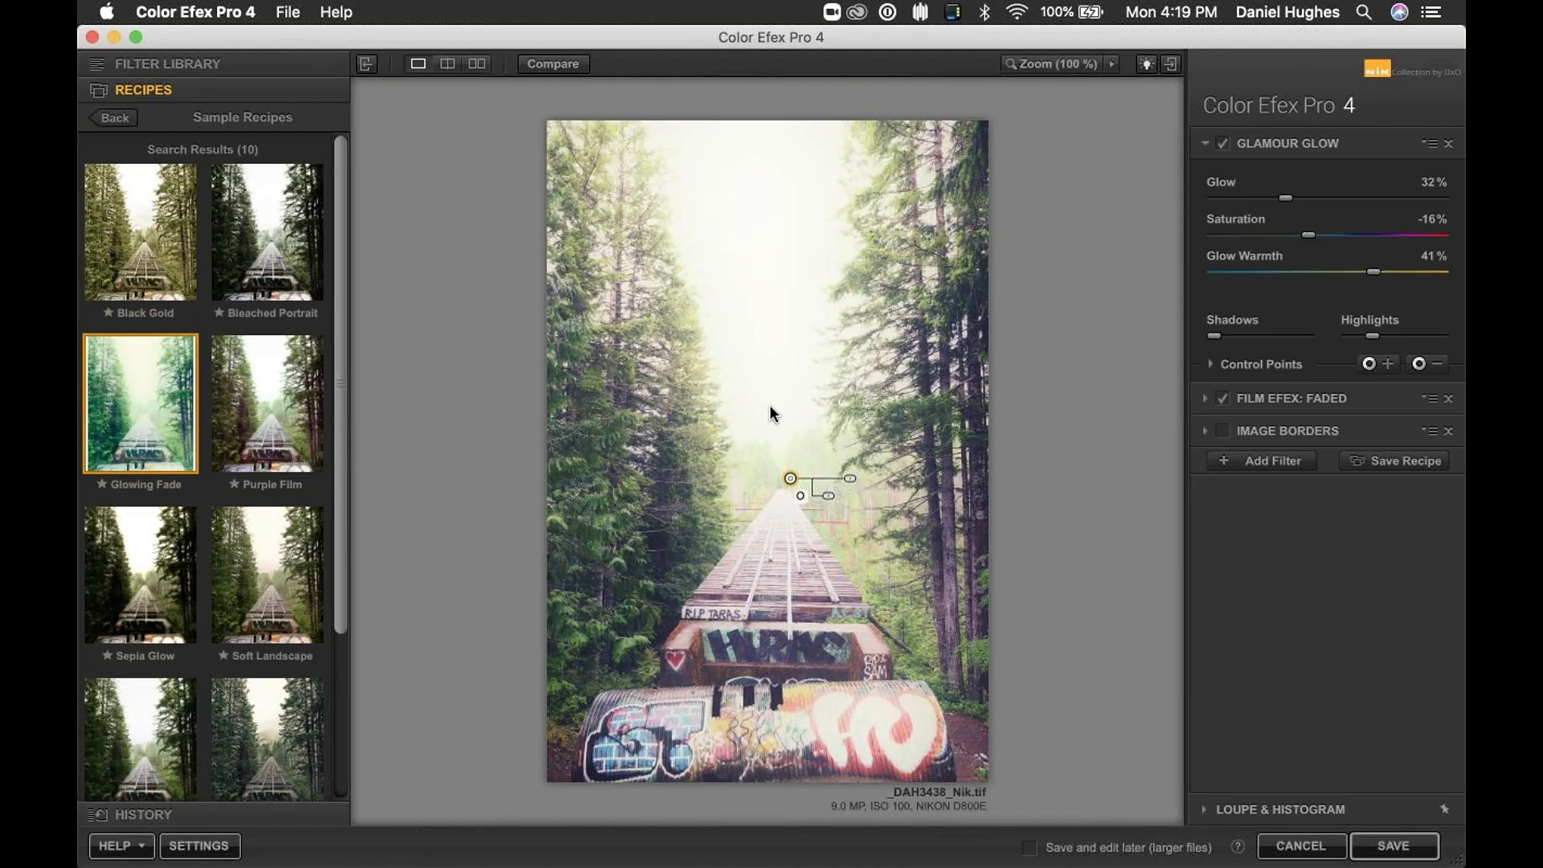
{"action": "left_click_drag", "start_coordinate": [790, 479], "coordinate": [792, 475]}
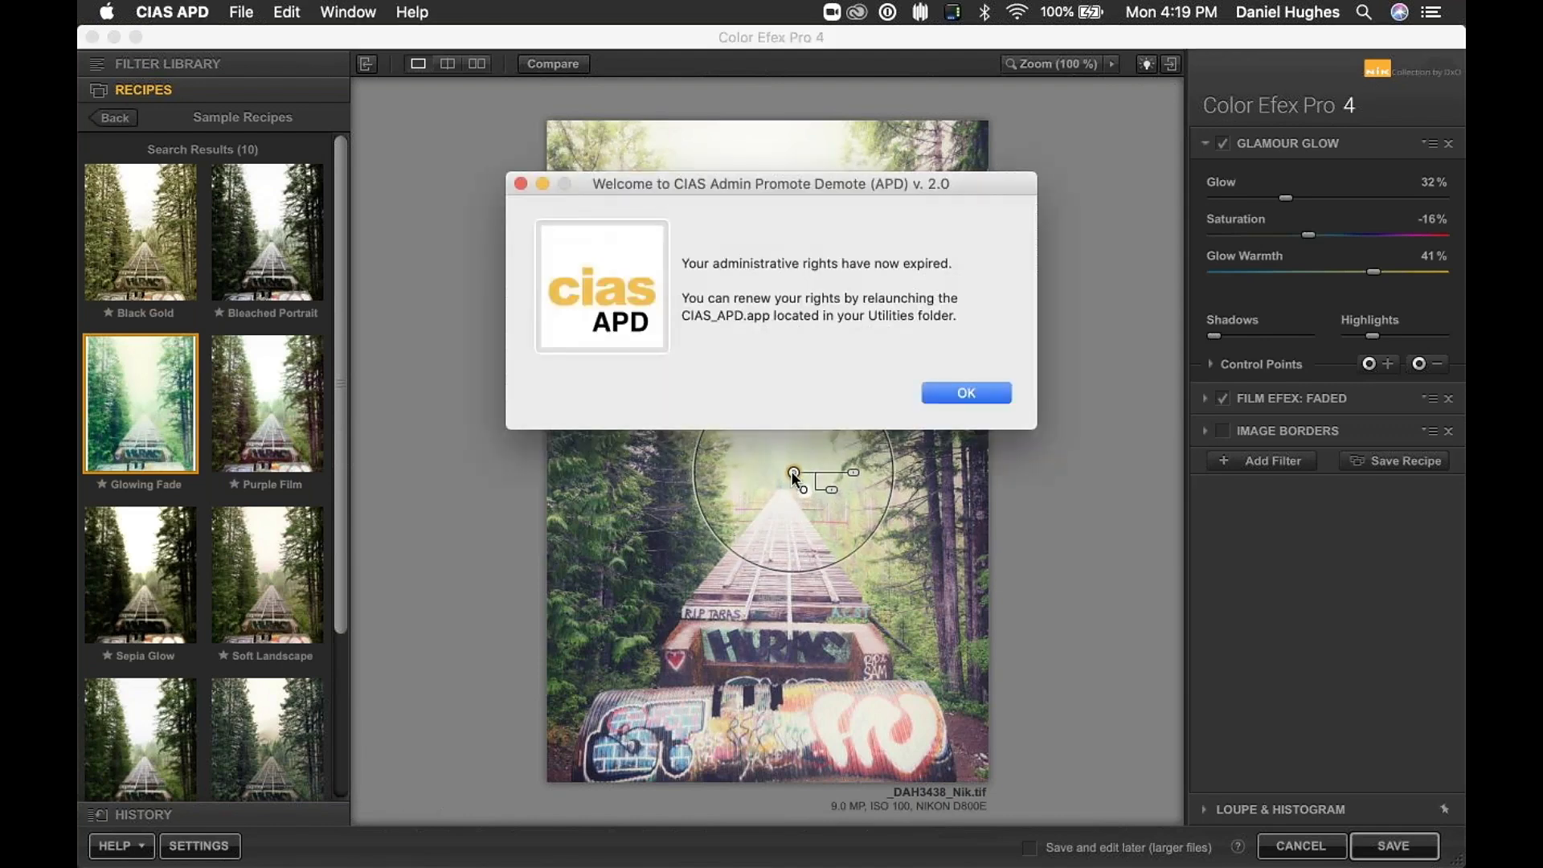
{"action": "left_click", "coordinate": [927, 392]}
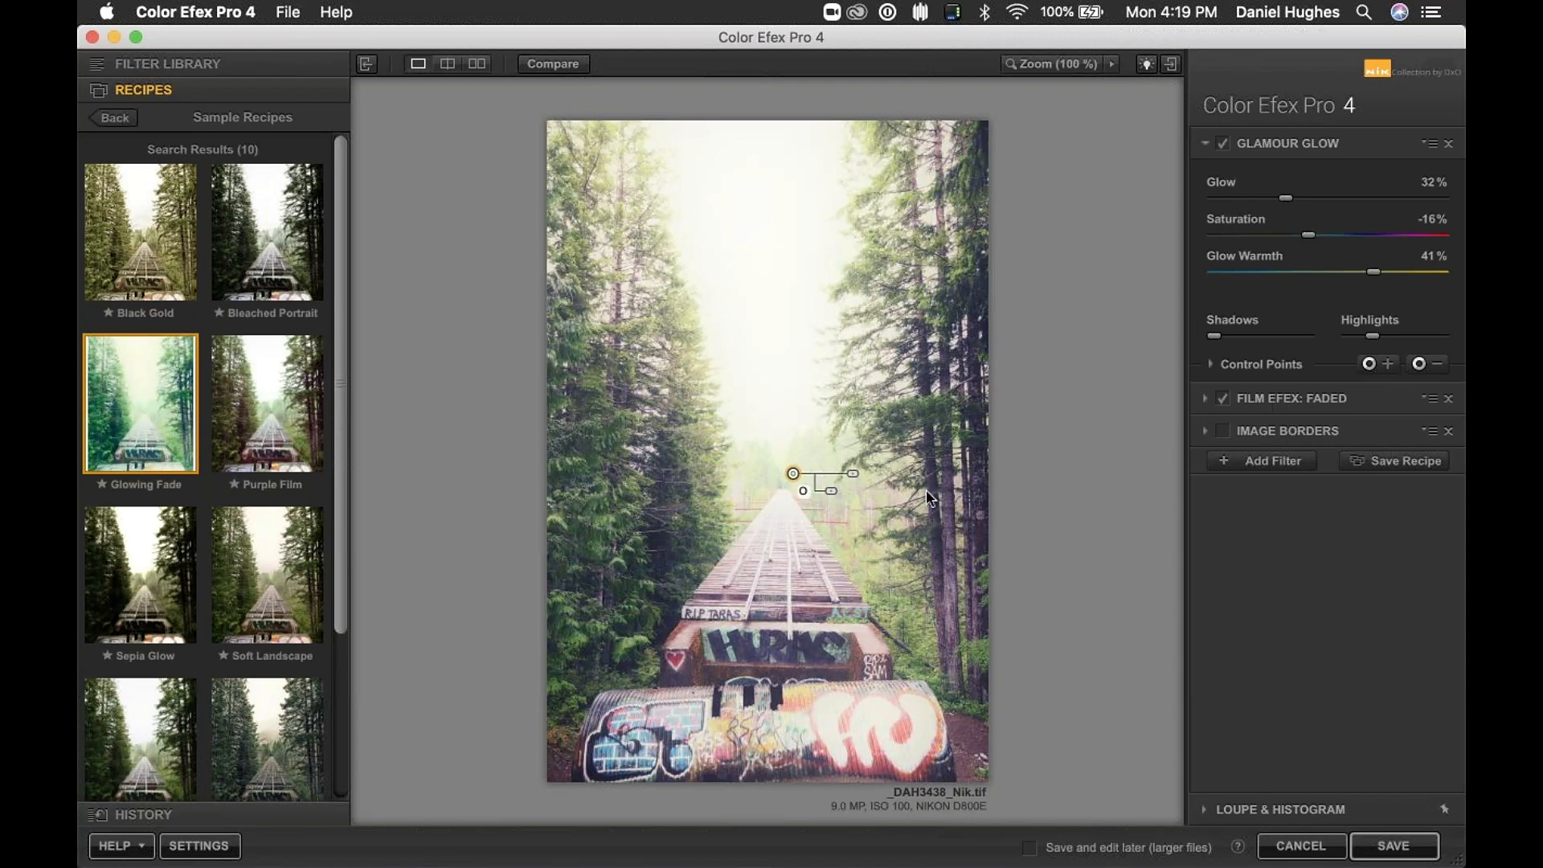
{"action": "left_click_drag", "start_coordinate": [793, 474], "coordinate": [795, 475]}
Step: Add a second 0% opacity control point on the bridge's far tip, then select both control points and delete them
{"action": "left_click", "coordinate": [1437, 364]}
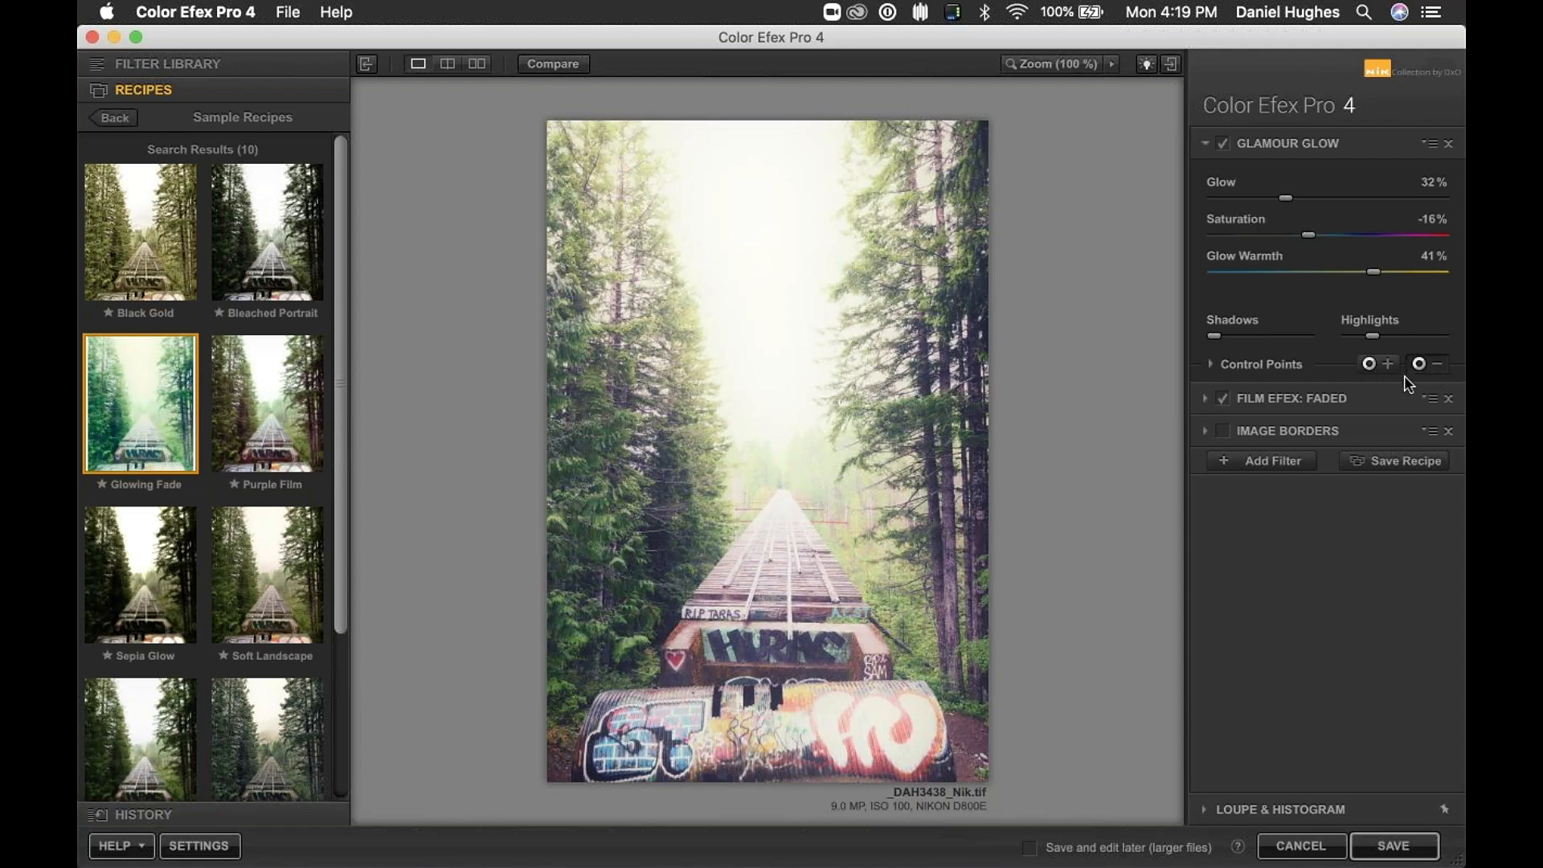
{"action": "left_click", "coordinate": [782, 497]}
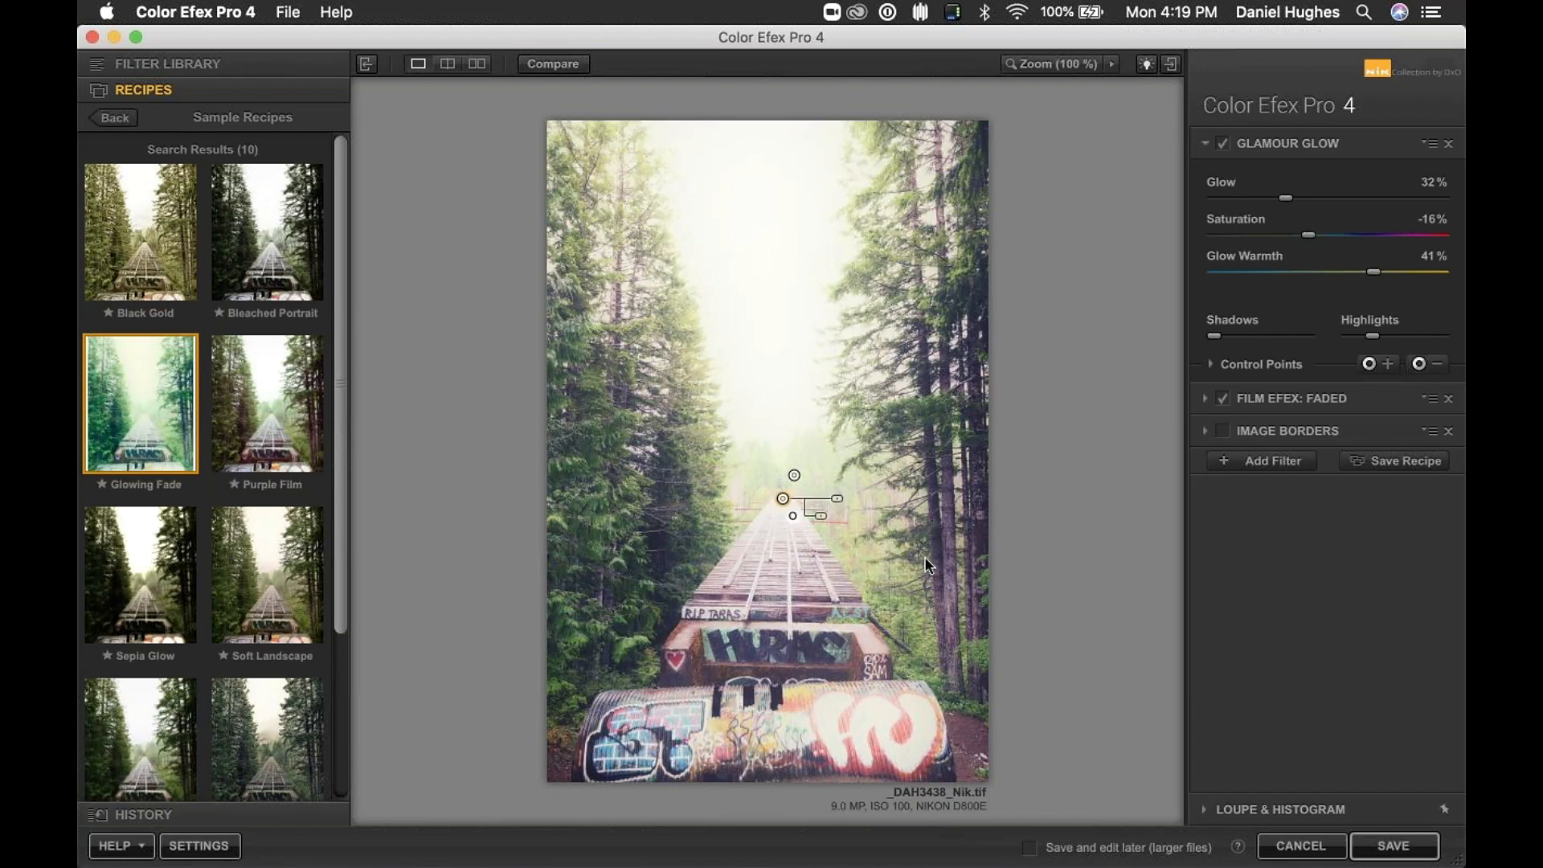
{"action": "left_click", "coordinate": [795, 477]}
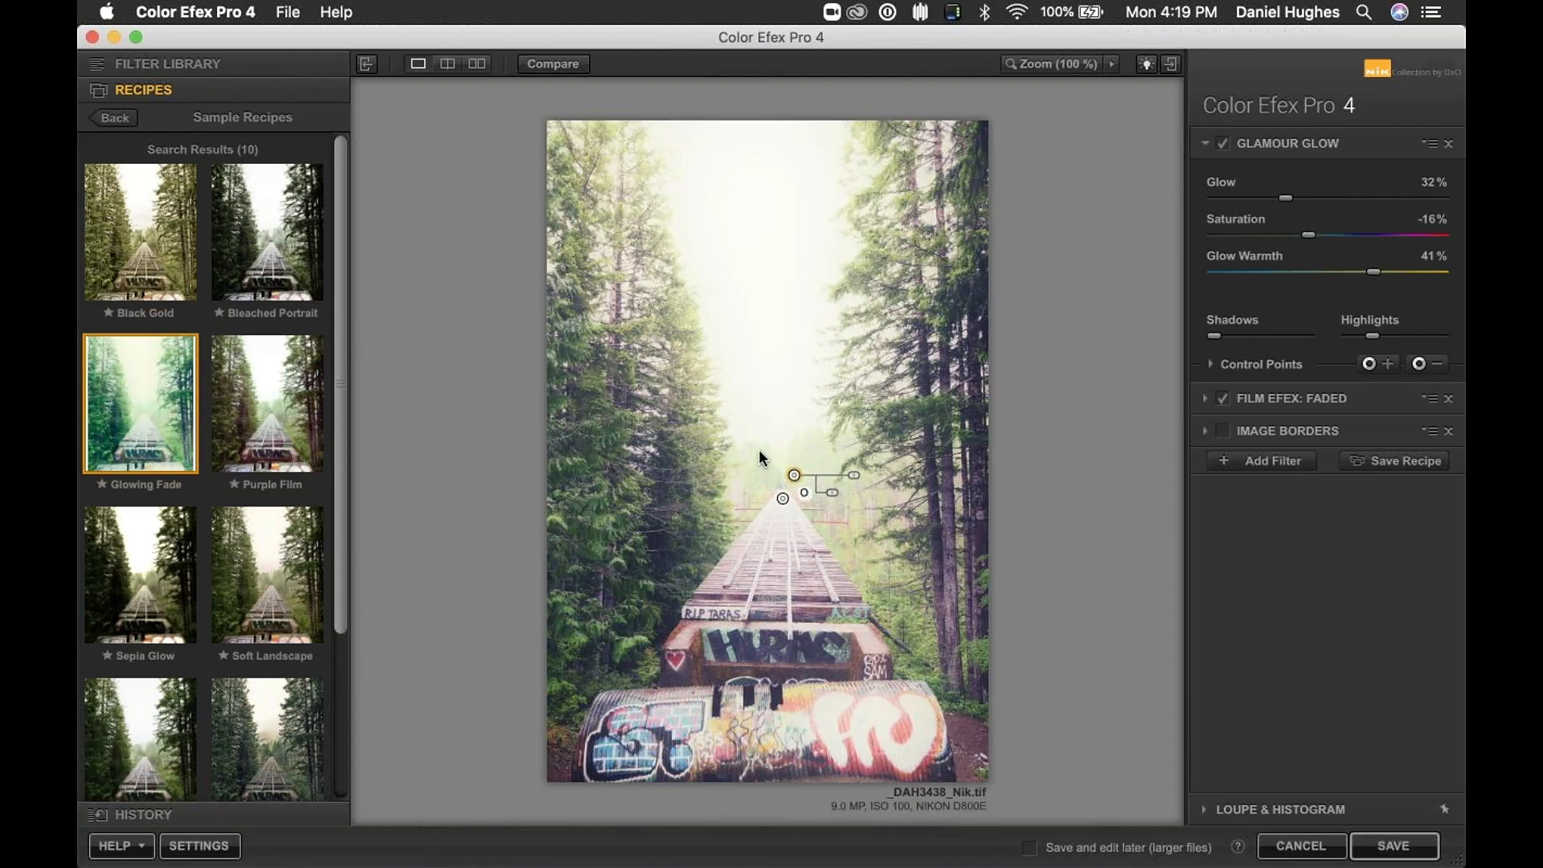
{"action": "left_click_drag", "start_coordinate": [764, 445], "coordinate": [833, 524]}
{"action": "key", "text": "BackSpace"}
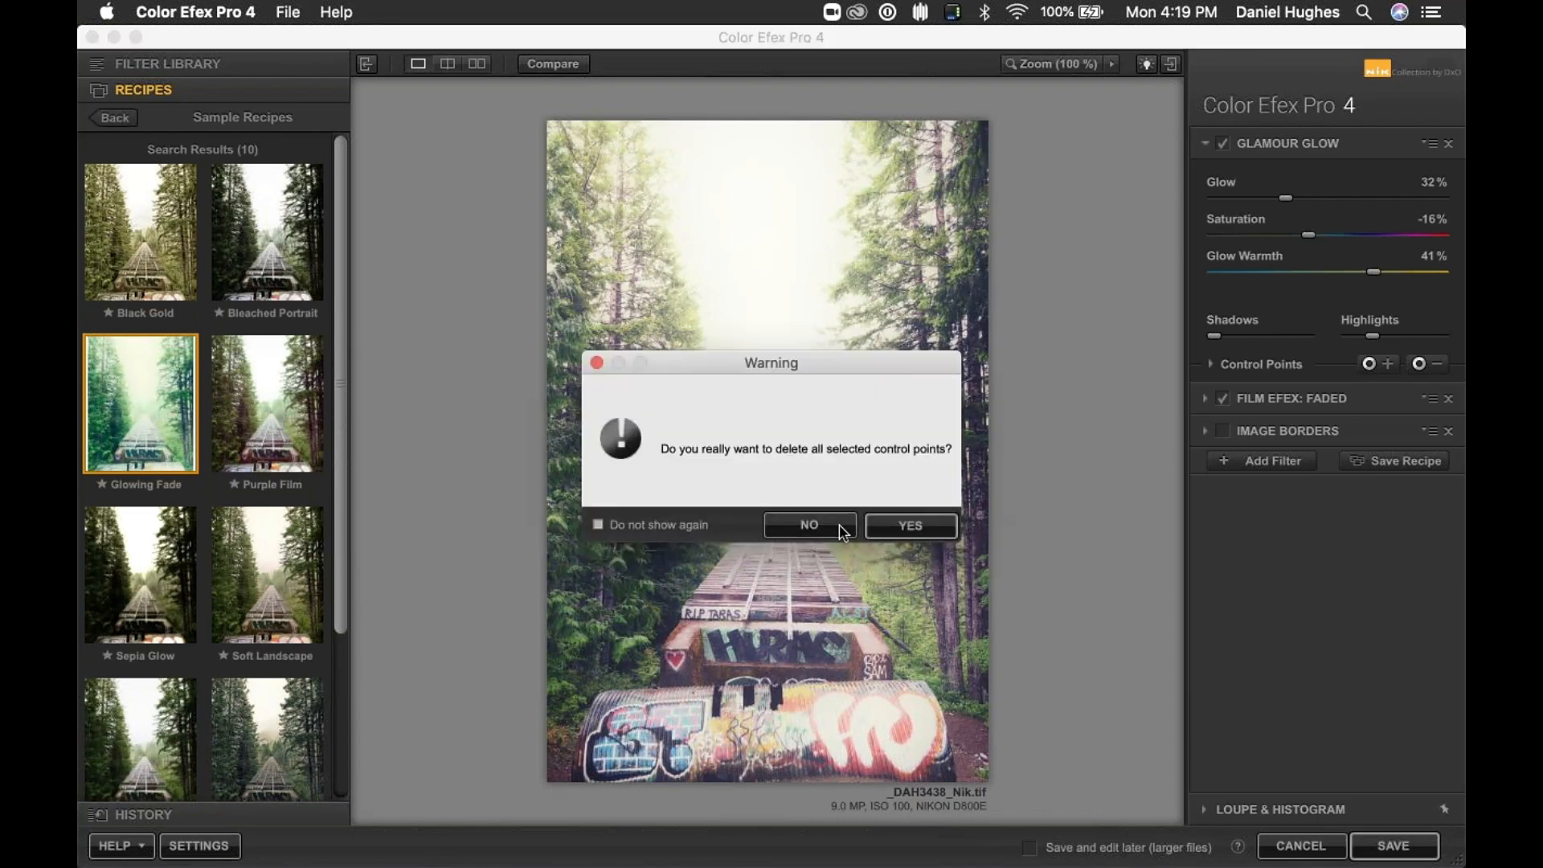
{"action": "left_click", "coordinate": [910, 526]}
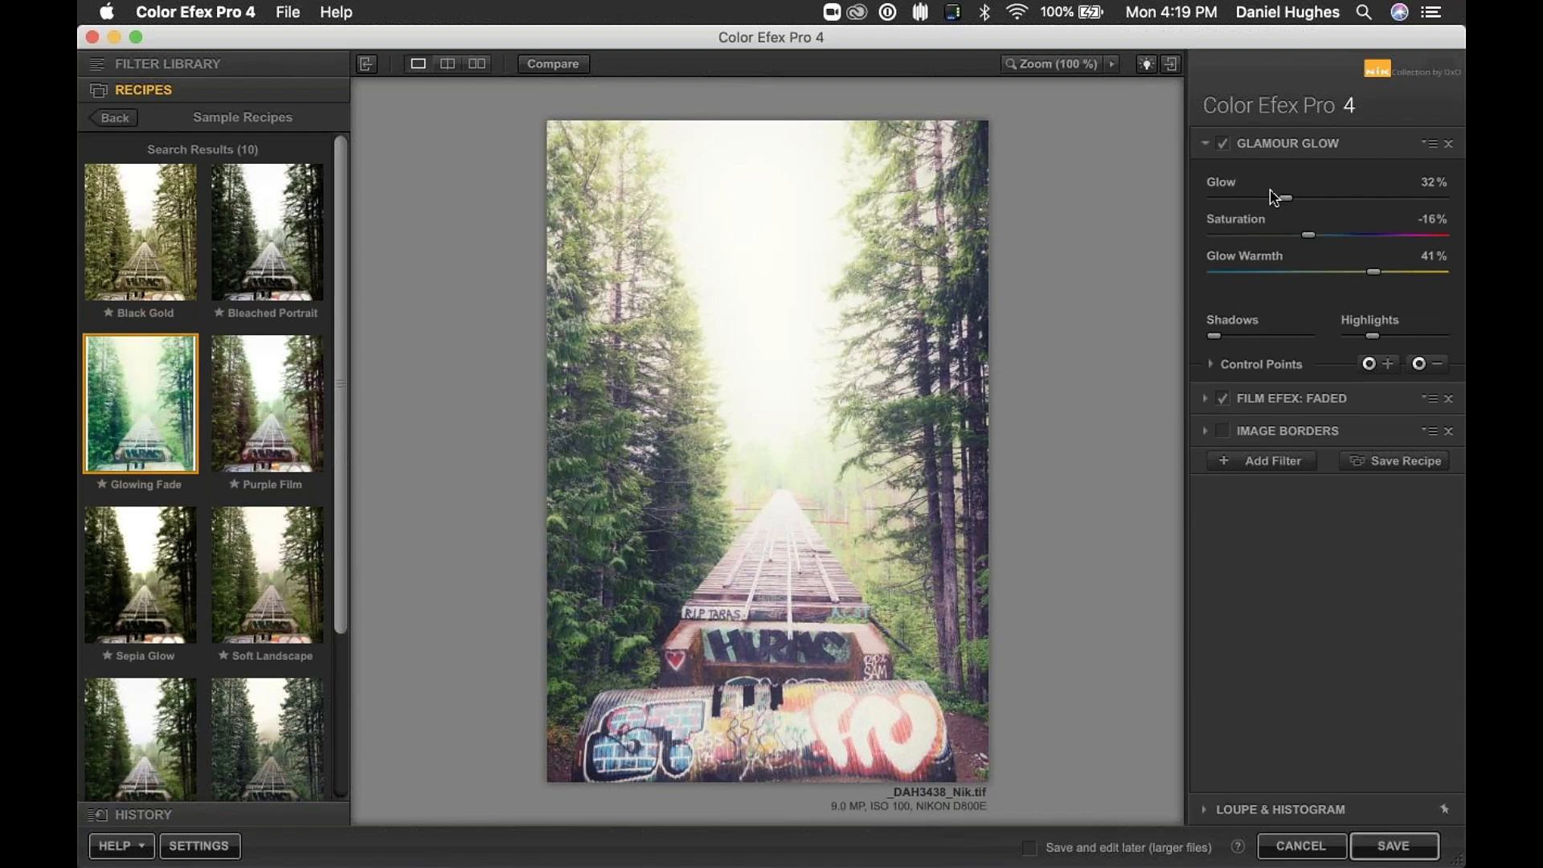
Step: With Glow raised to 100%, place a 0% opacity control point on the distant trees and limit its radius to the bridge's far end
{"action": "left_click_drag", "start_coordinate": [1288, 201], "coordinate": [1445, 199]}
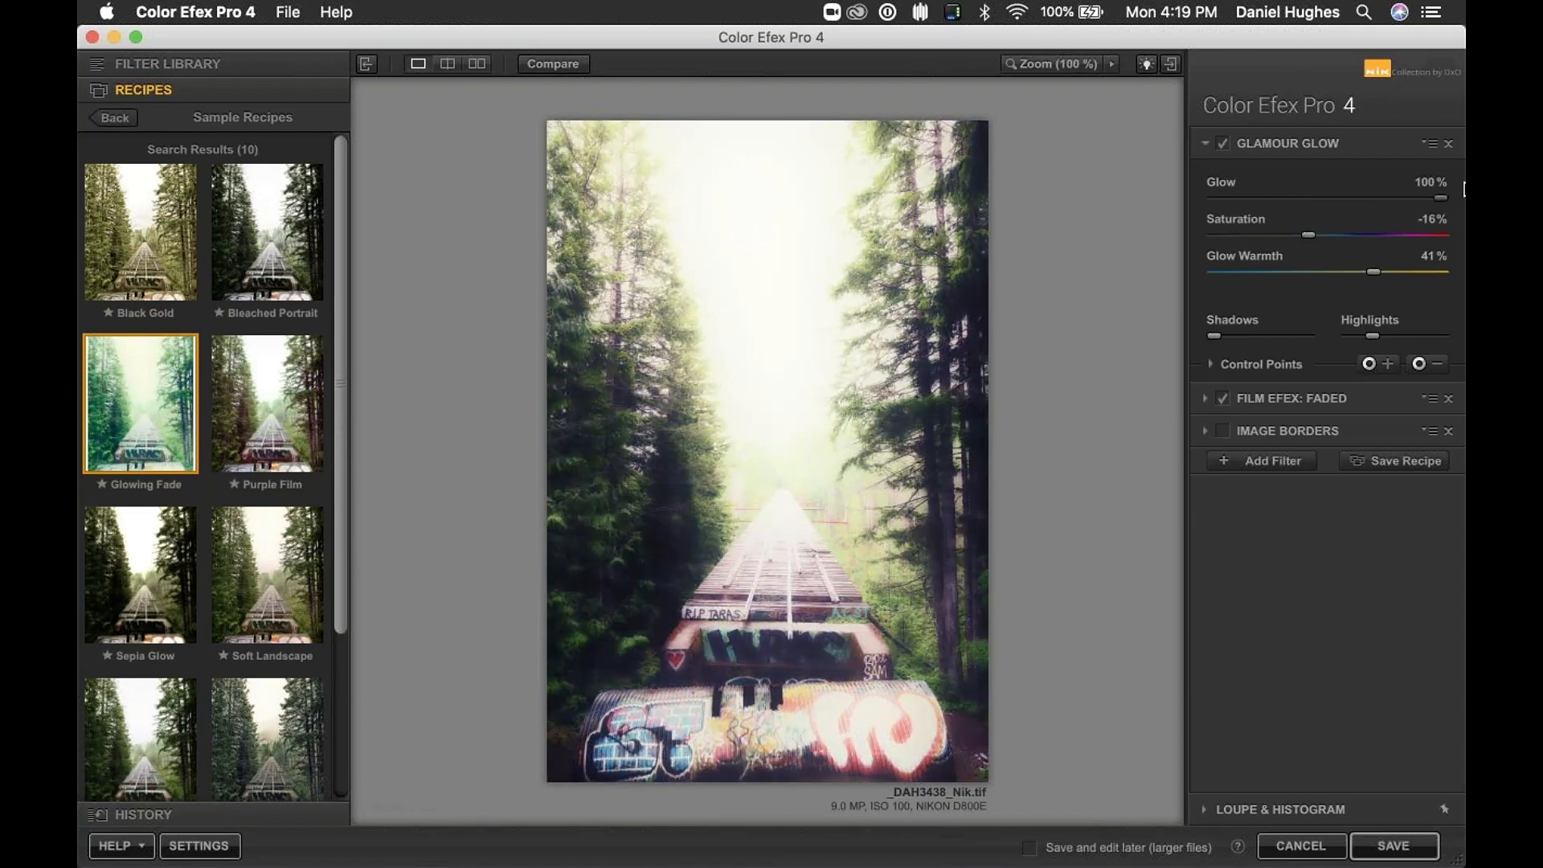
{"action": "left_click", "coordinate": [1429, 366]}
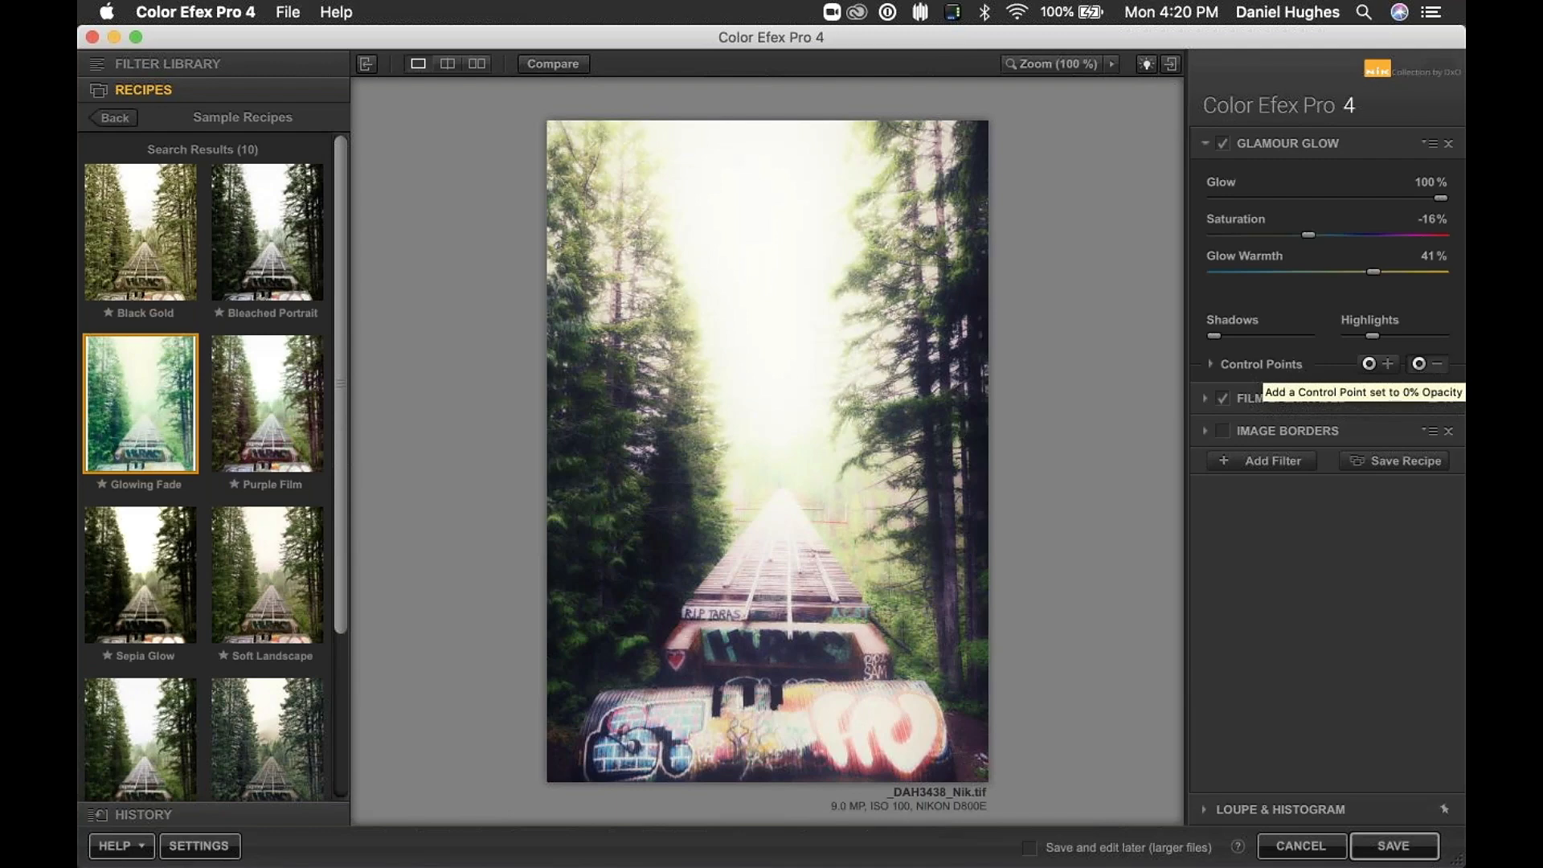
{"action": "left_click", "coordinate": [788, 475]}
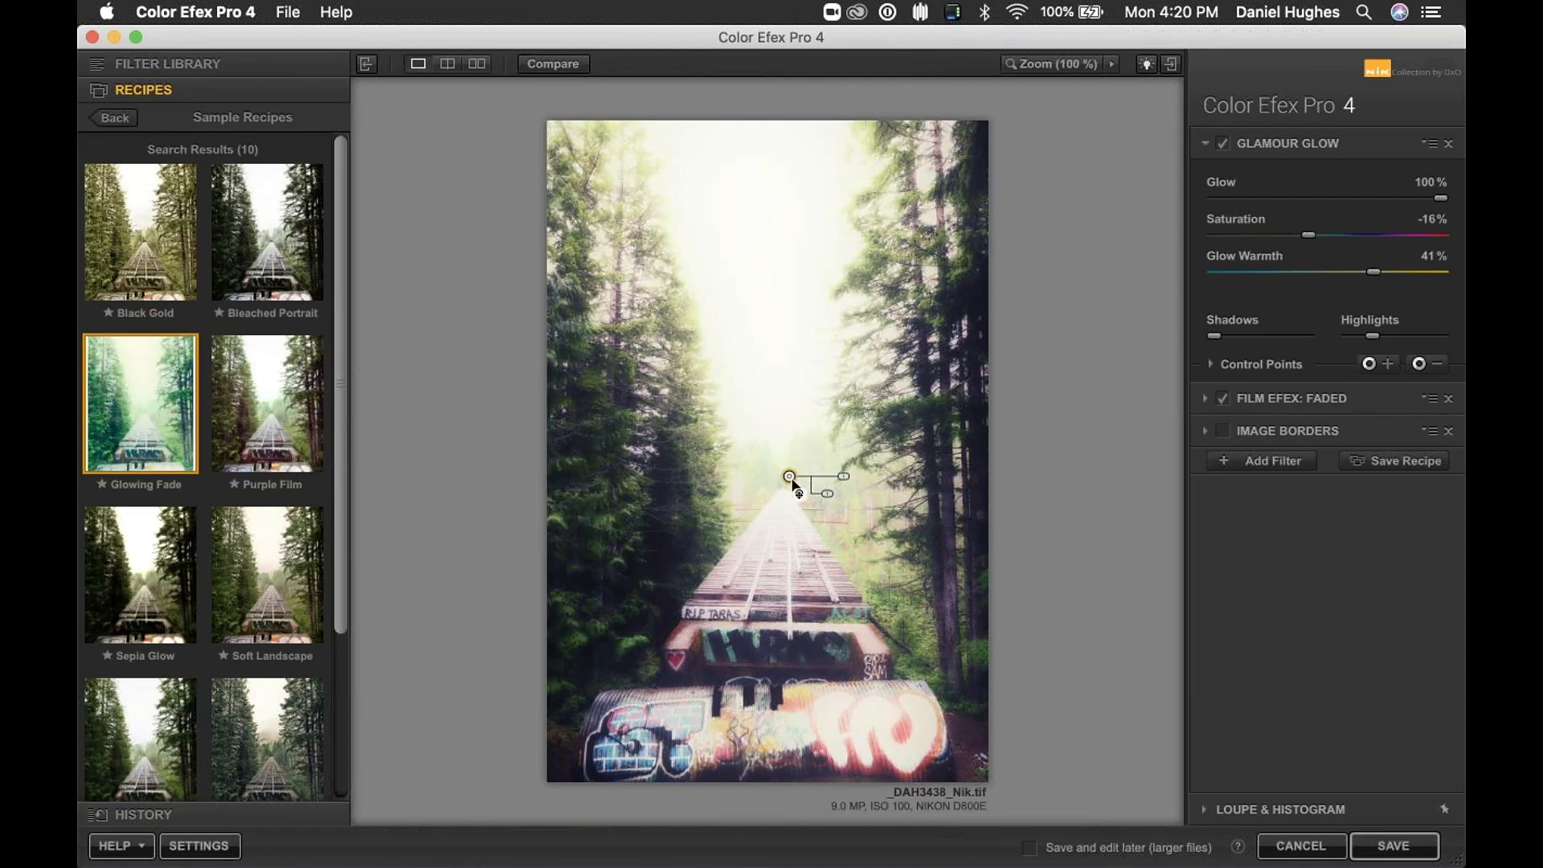
{"action": "left_click_drag", "start_coordinate": [793, 476], "coordinate": [799, 482]}
{"action": "left_click_drag", "start_coordinate": [851, 480], "coordinate": [852, 483]}
{"action": "left_click_drag", "start_coordinate": [857, 482], "coordinate": [936, 479]}
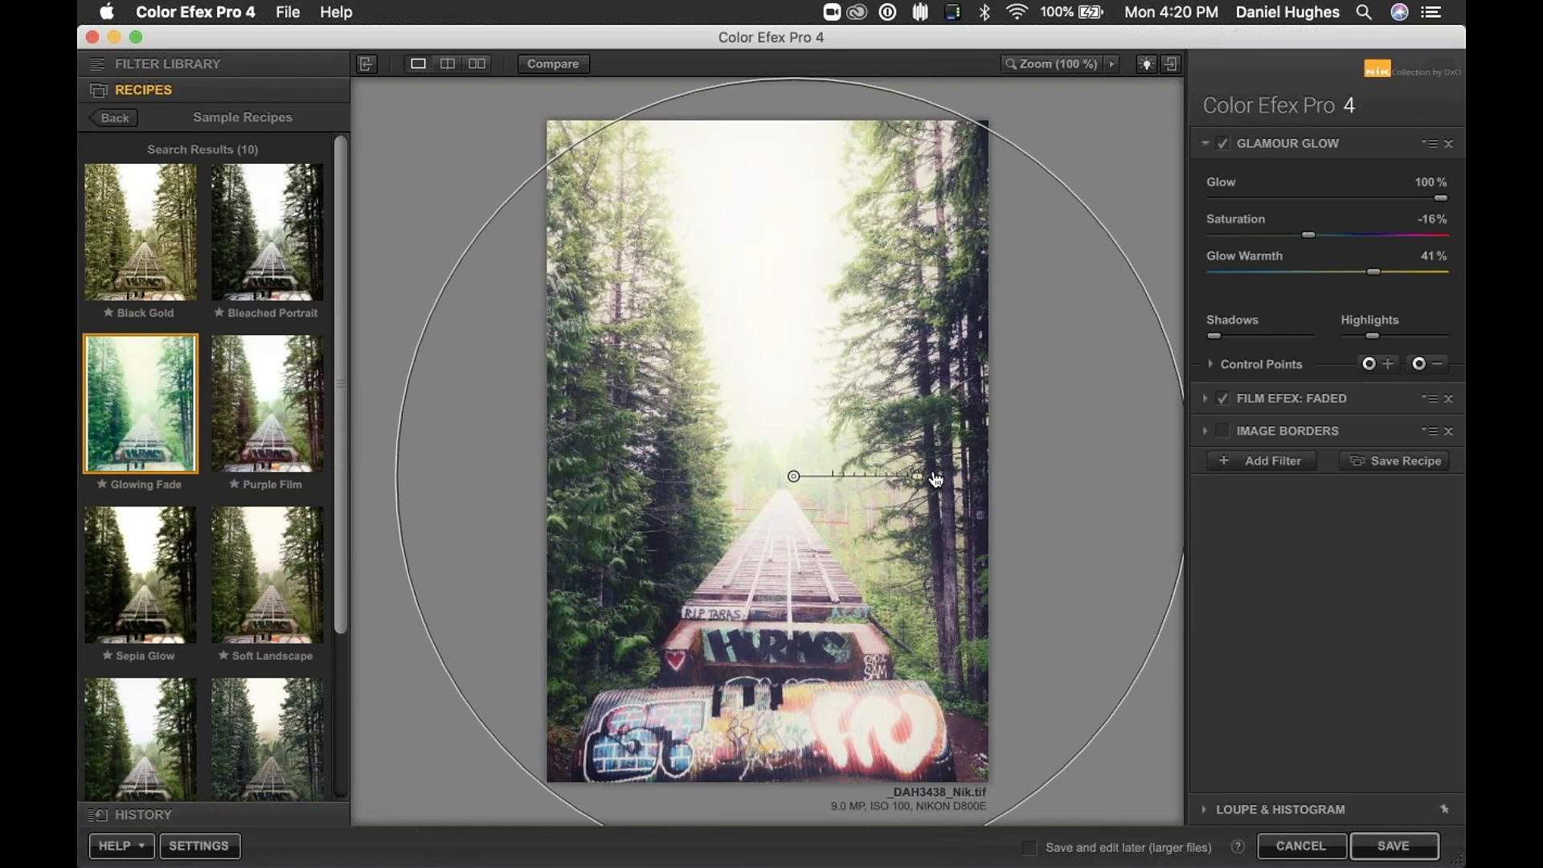
{"action": "left_click_drag", "start_coordinate": [936, 479], "coordinate": [854, 478]}
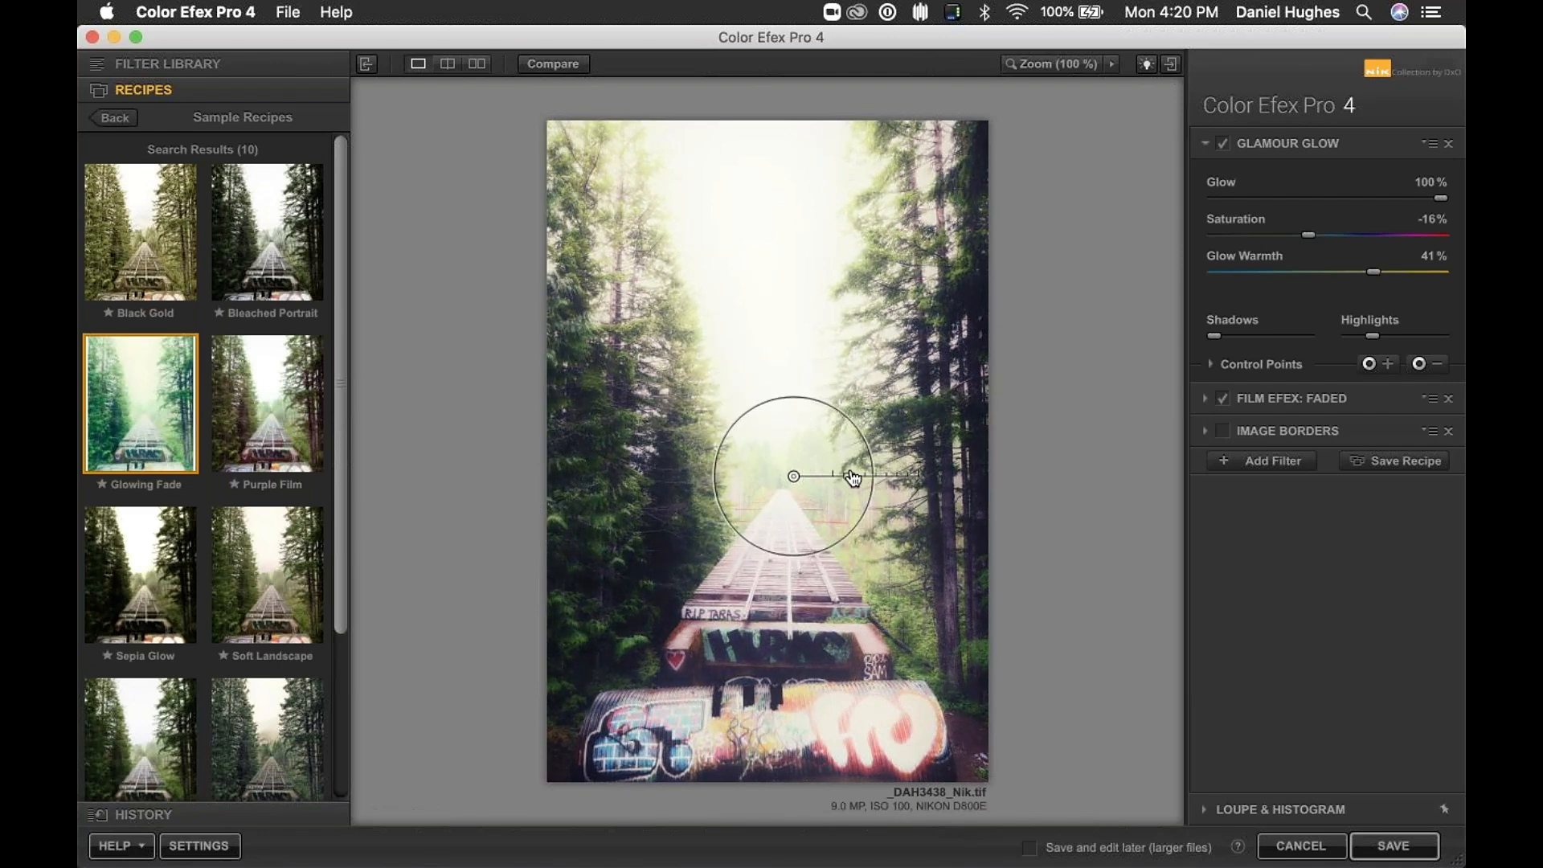
{"action": "left_click", "coordinate": [796, 474]}
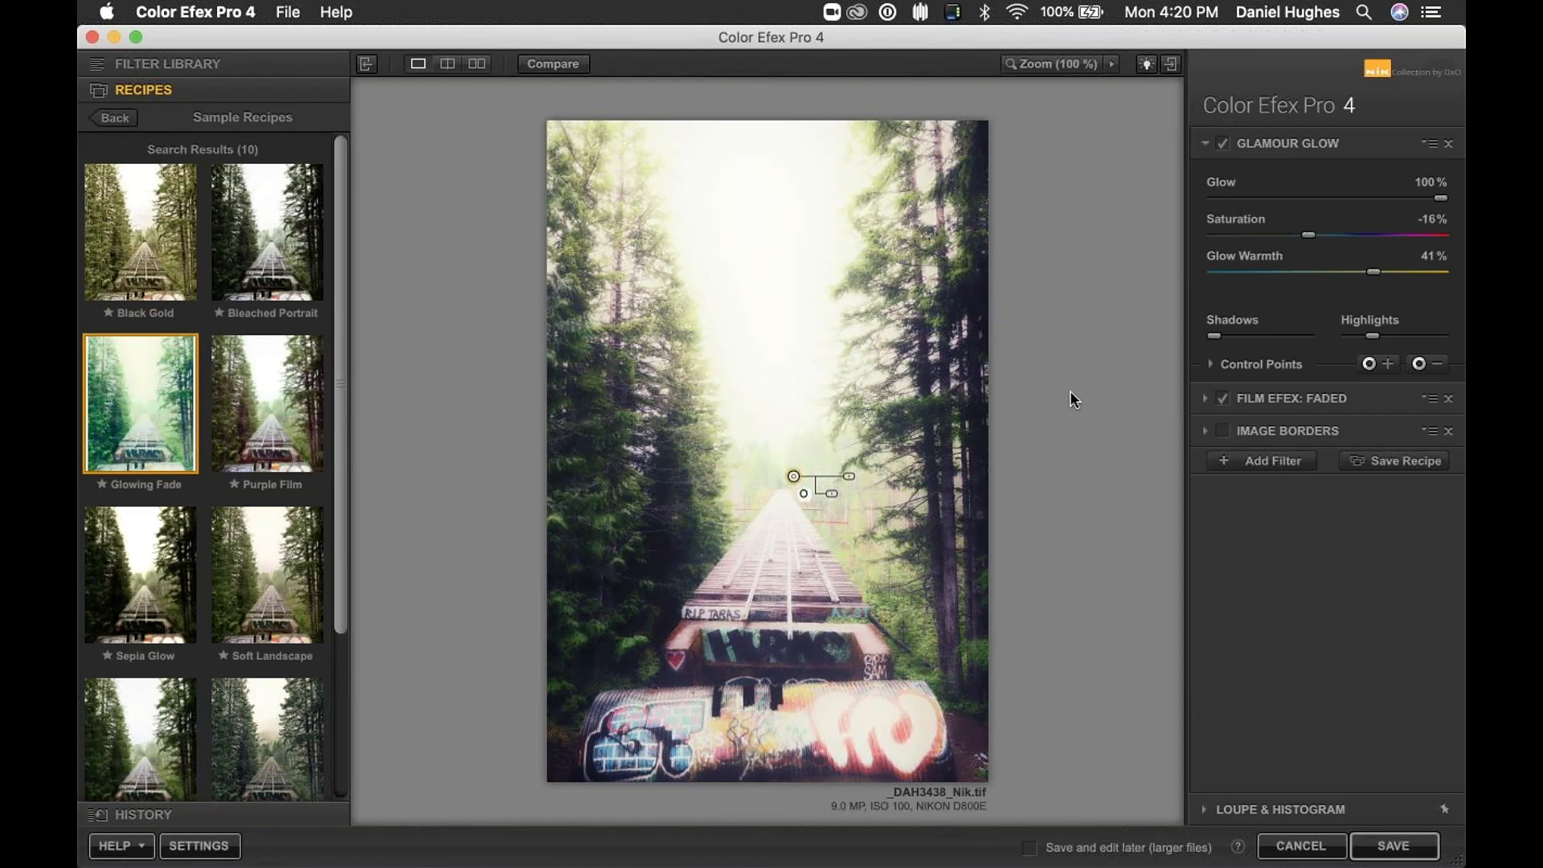
Step: Add another 0% opacity Glamour Glow control point on the bridge's far tip and adjust its size and opacity
{"action": "left_click", "coordinate": [1437, 363]}
{"action": "left_click", "coordinate": [782, 501]}
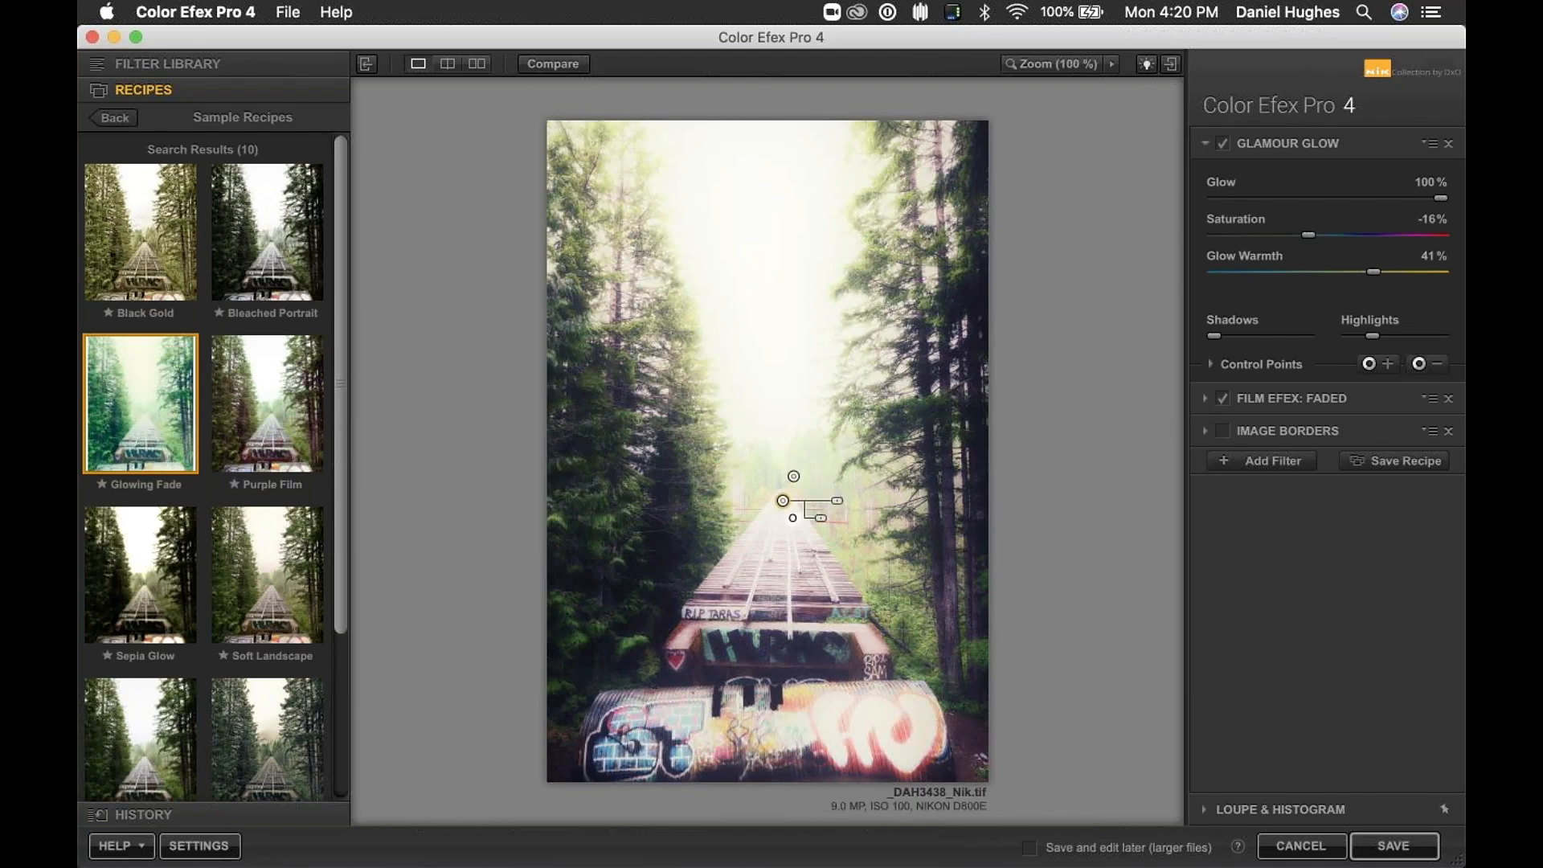
{"action": "left_click_drag", "start_coordinate": [837, 501], "coordinate": [835, 502]}
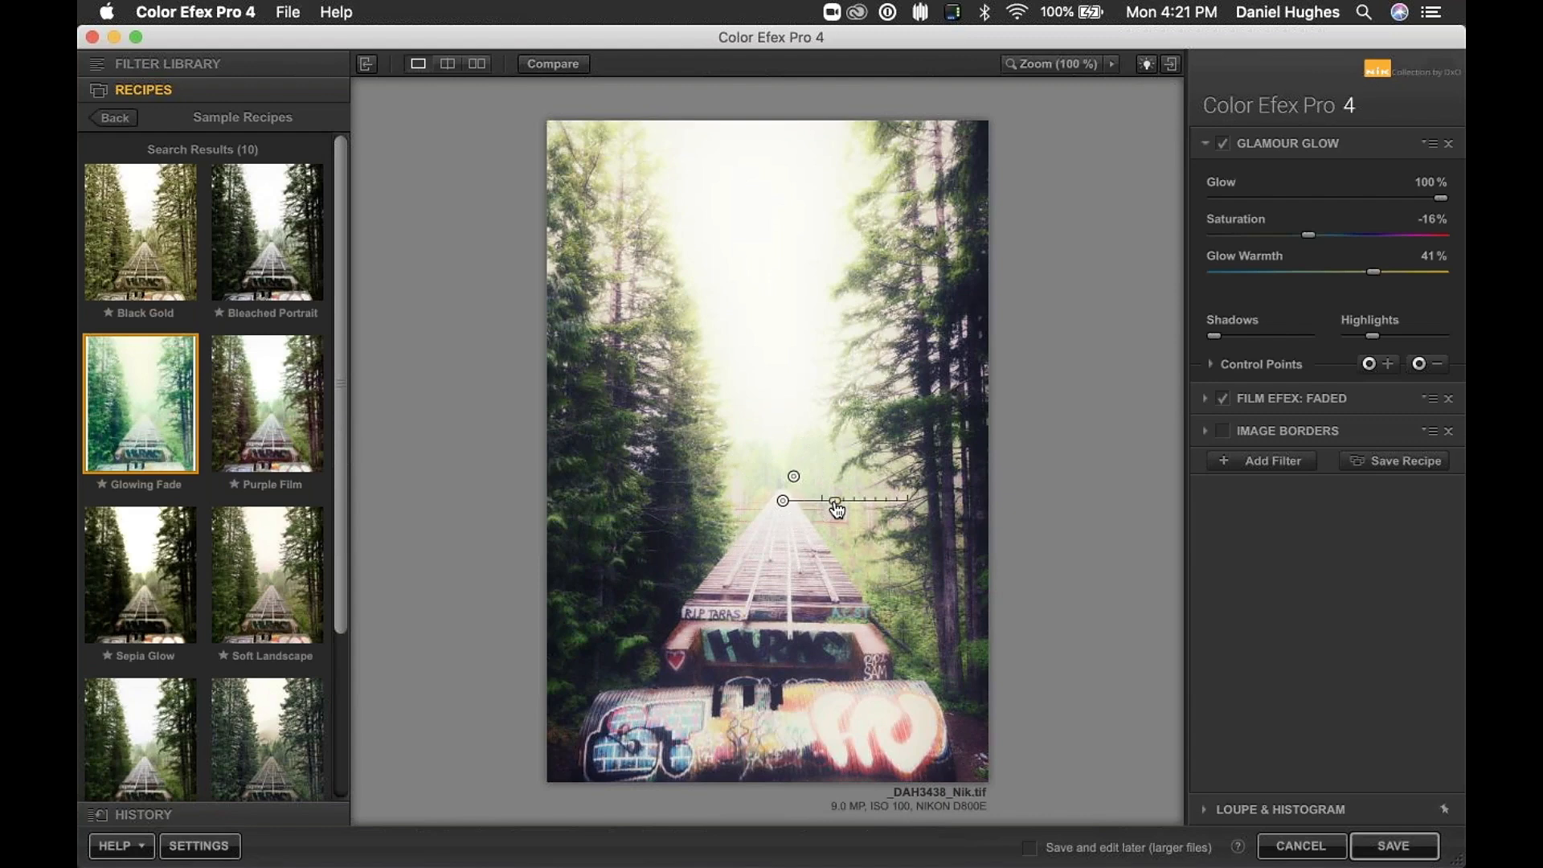
{"action": "mouse_move", "coordinate": [836, 501]}
{"action": "left_mouse_down"}
{"action": "mouse_move", "coordinate": [862, 508]}
{"action": "mouse_move", "coordinate": [838, 507]}
{"action": "left_mouse_up"}
{"action": "left_click_drag", "start_coordinate": [822, 518], "coordinate": [822, 520]}
{"action": "left_click_drag", "start_coordinate": [823, 521], "coordinate": [931, 524]}
Step: Set Glamour Glow's Glow to 42% and re-enable the Image Borders filter
{"action": "left_click_drag", "start_coordinate": [1440, 198], "coordinate": [1315, 204]}
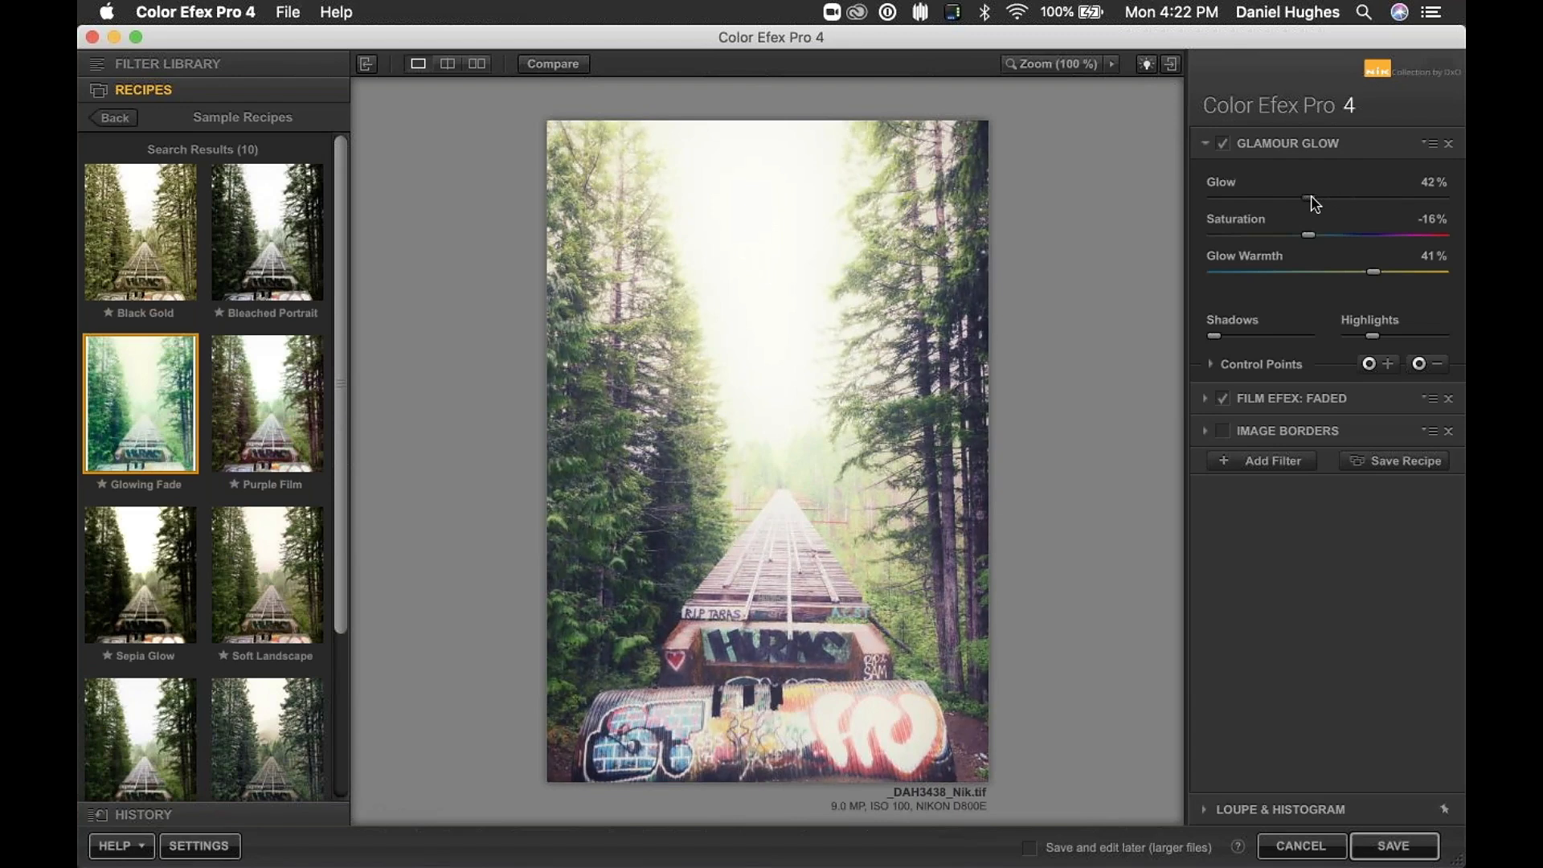
{"action": "left_click", "coordinate": [1223, 431]}
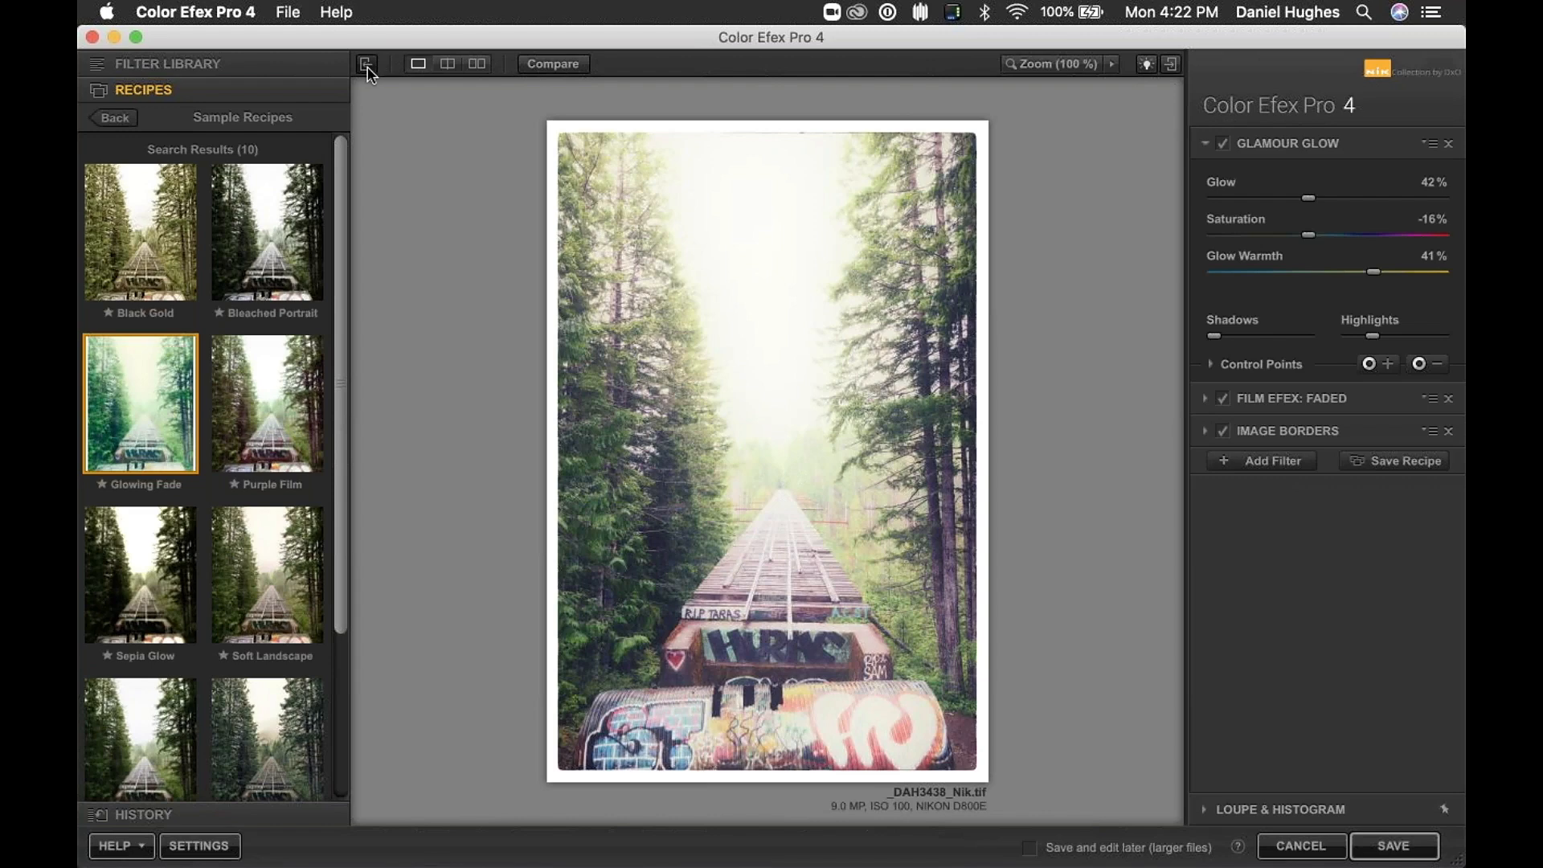
Step: Compare the stylized photo with the original using Compare, split and side-by-side previews with hidden side panels, ending in single-image view
{"action": "left_click", "coordinate": [553, 65]}
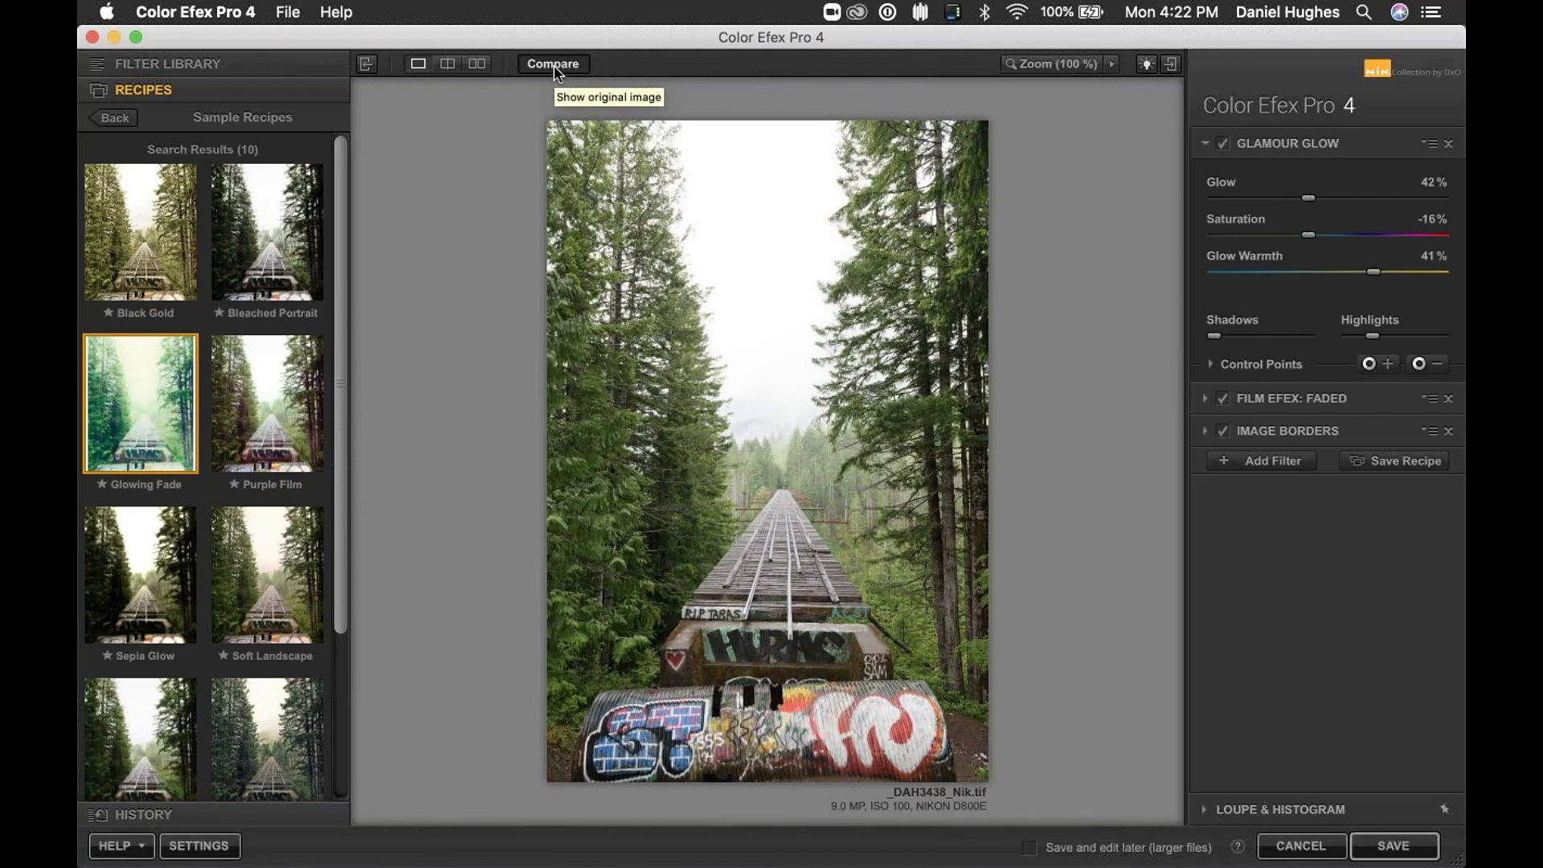
{"action": "left_click", "coordinate": [553, 65]}
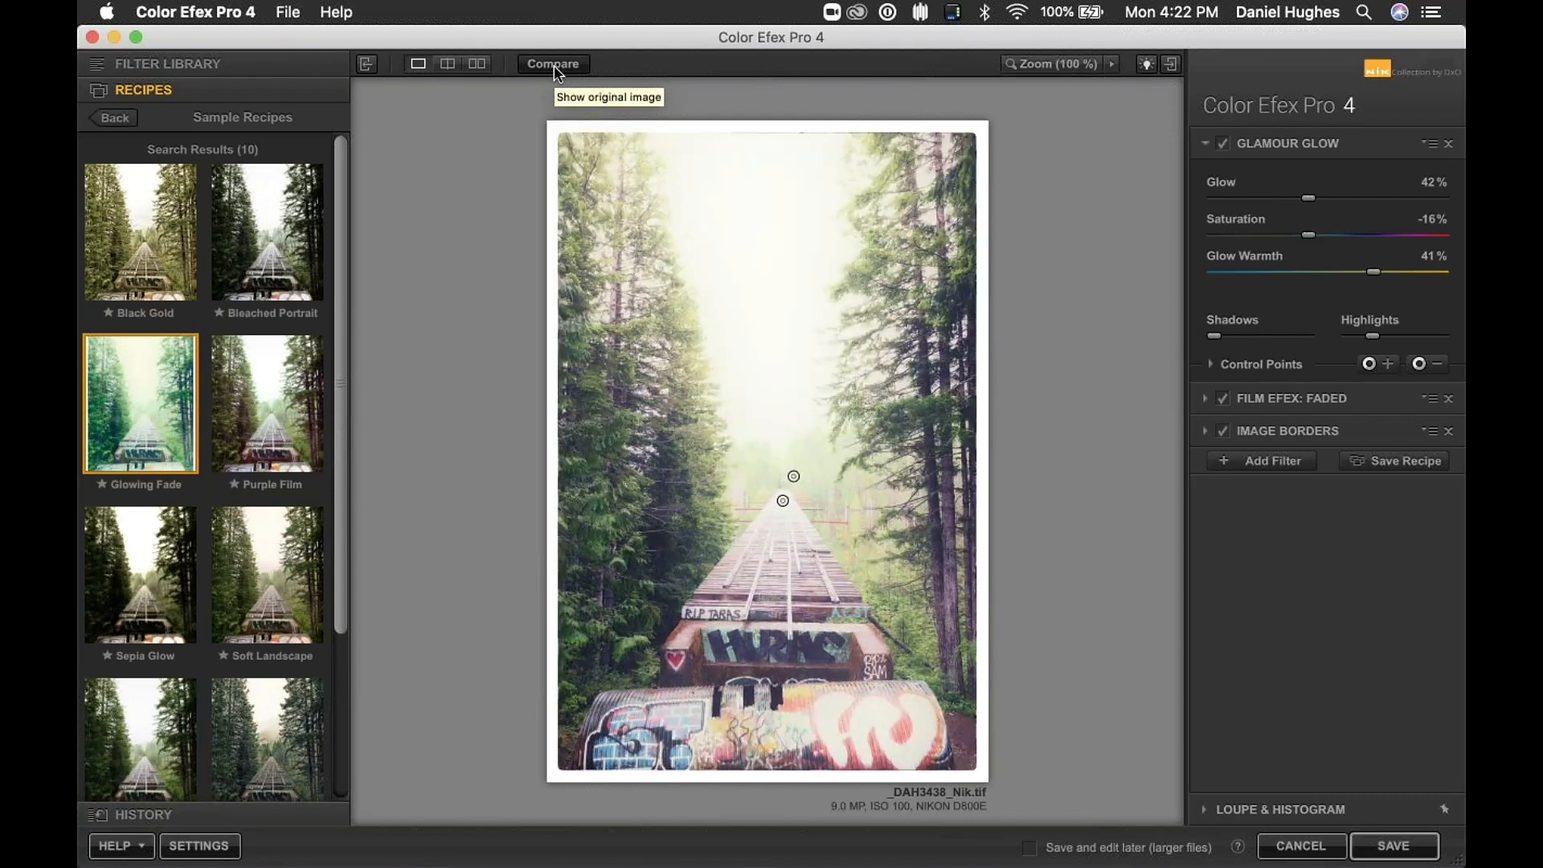
{"action": "left_click", "coordinate": [448, 64]}
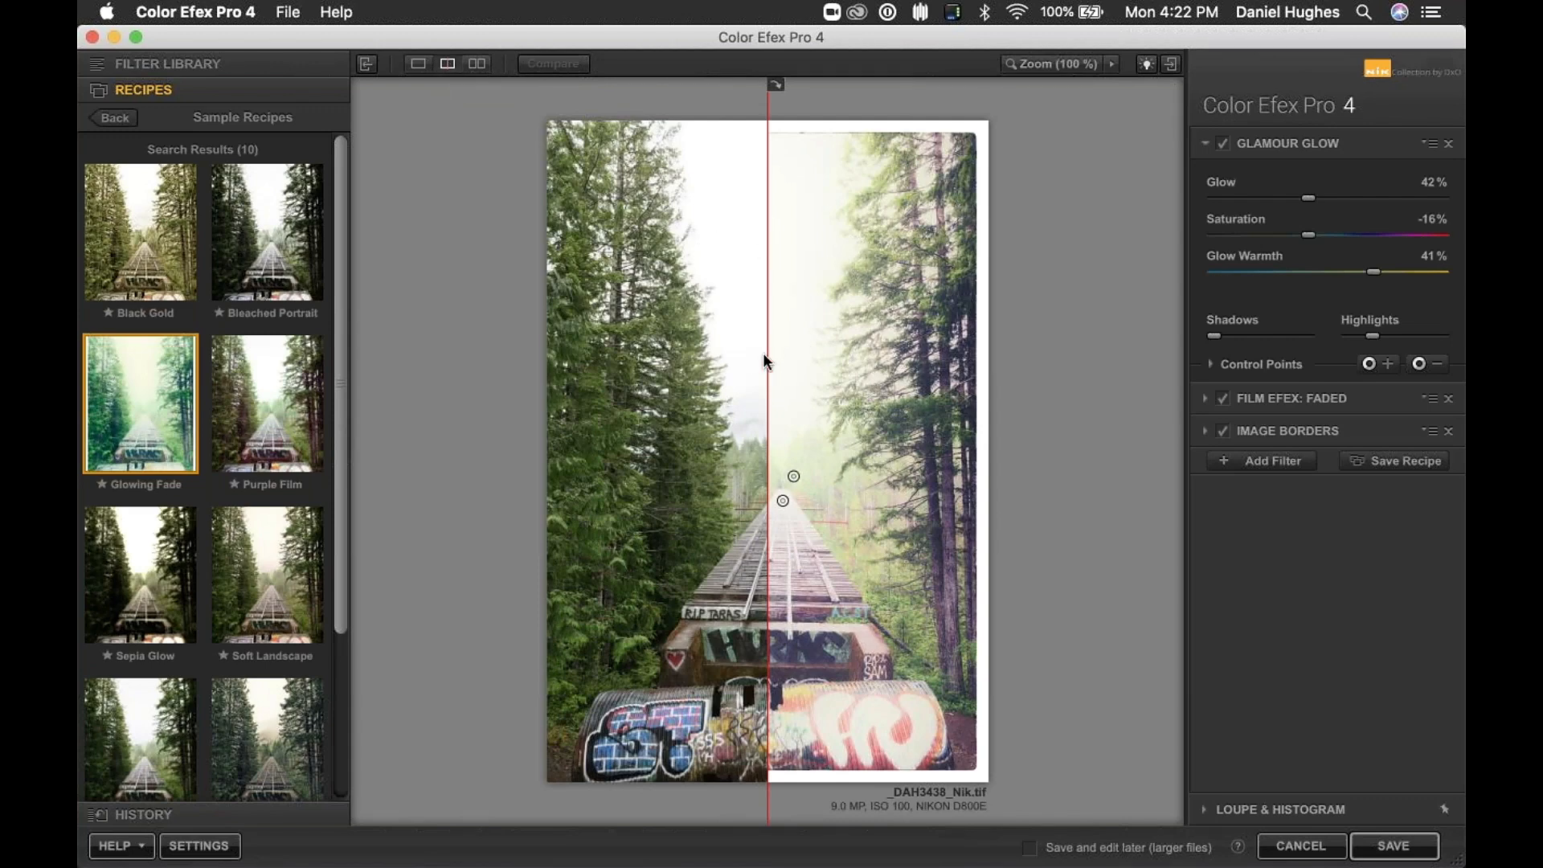
{"action": "left_click_drag", "start_coordinate": [765, 352], "coordinate": [821, 357]}
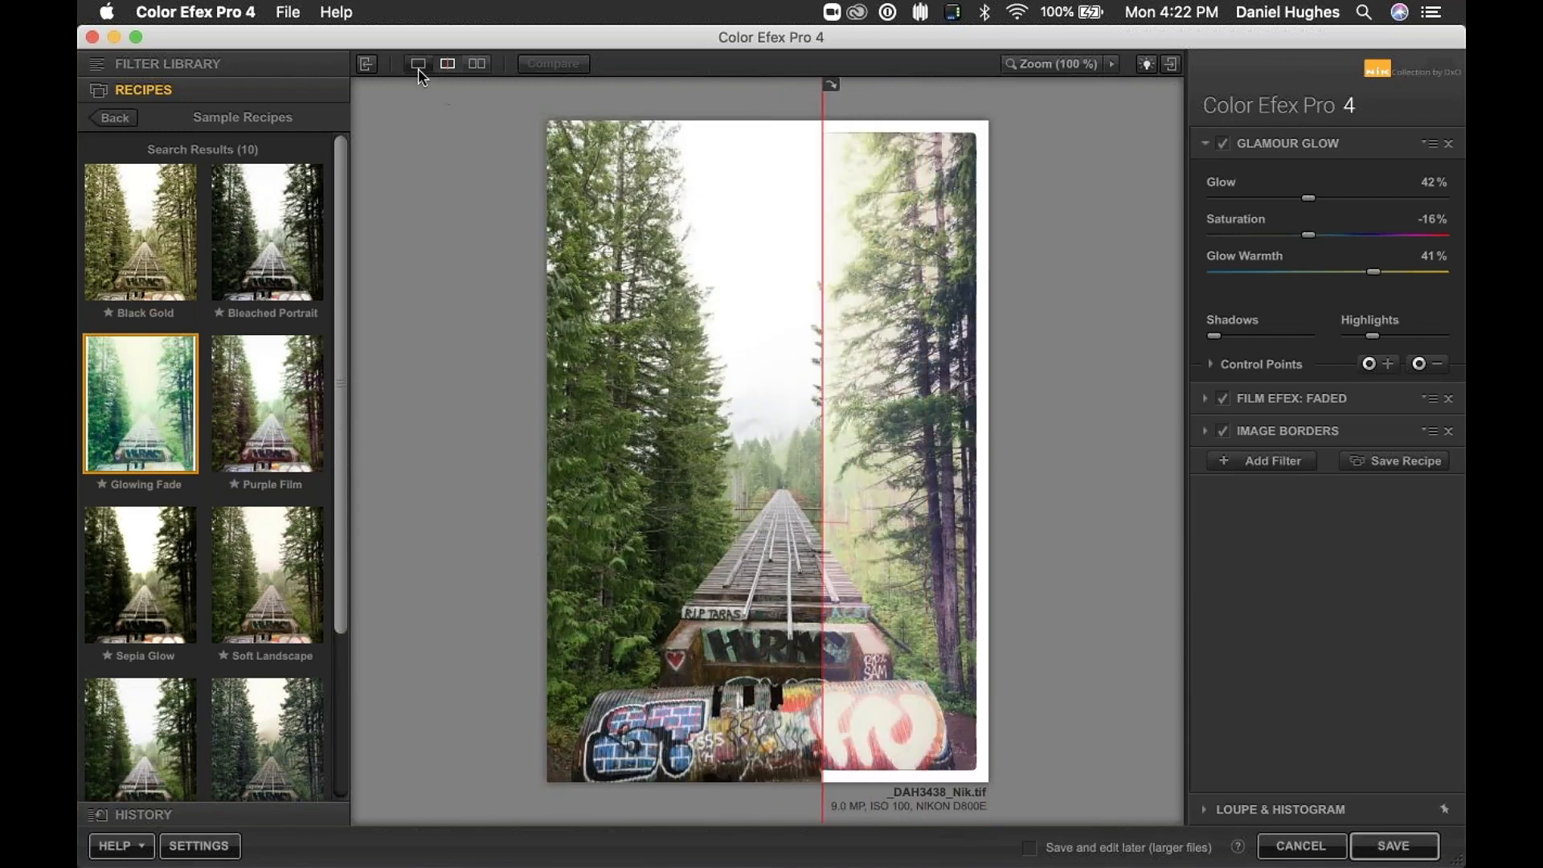
{"action": "left_click", "coordinate": [477, 65]}
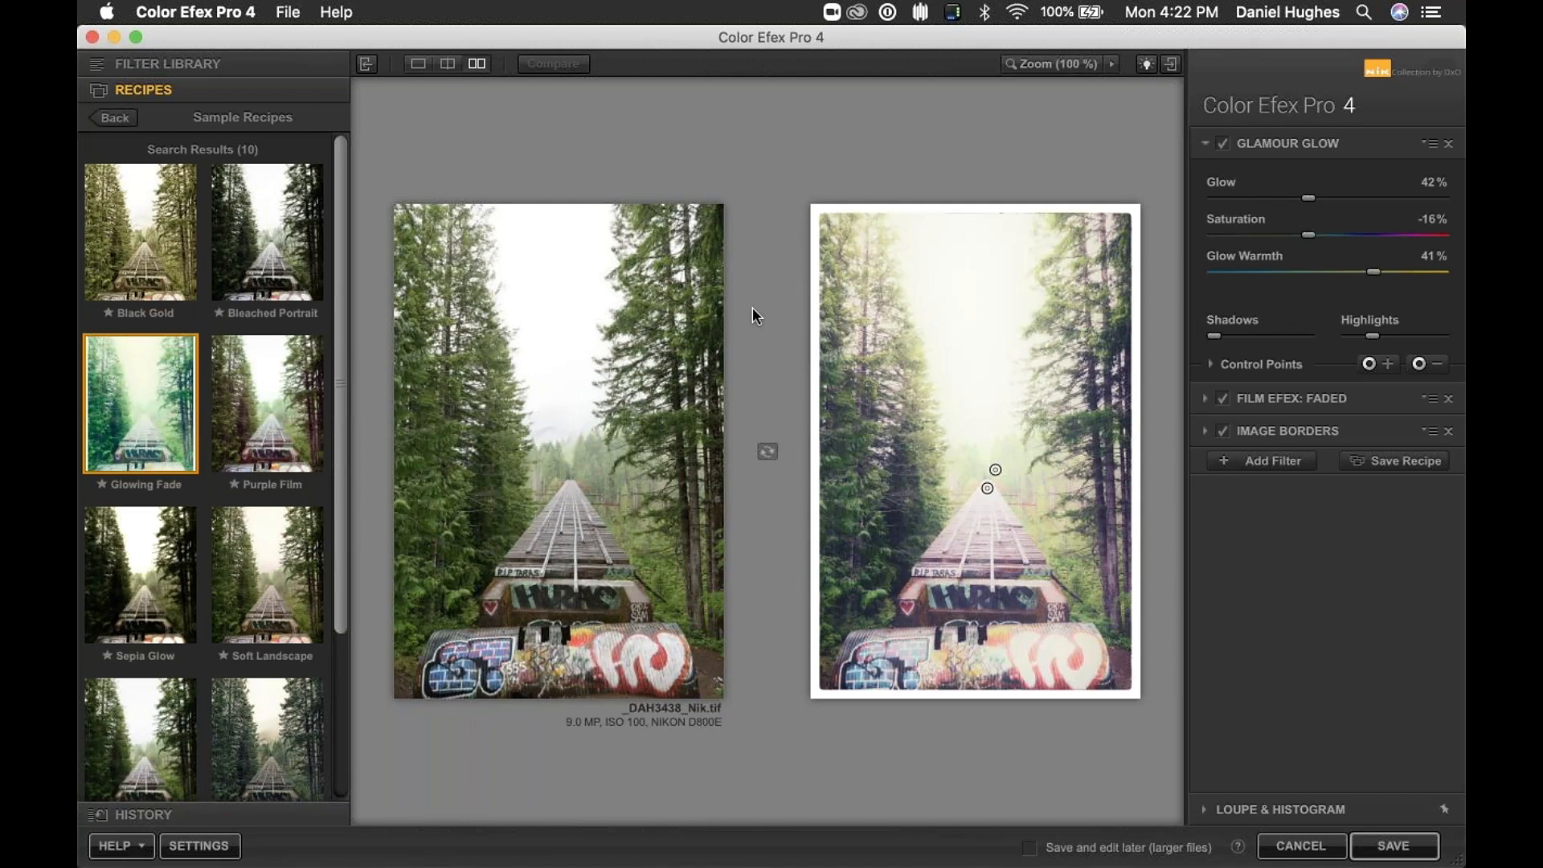
{"action": "key", "text": "Tab"}
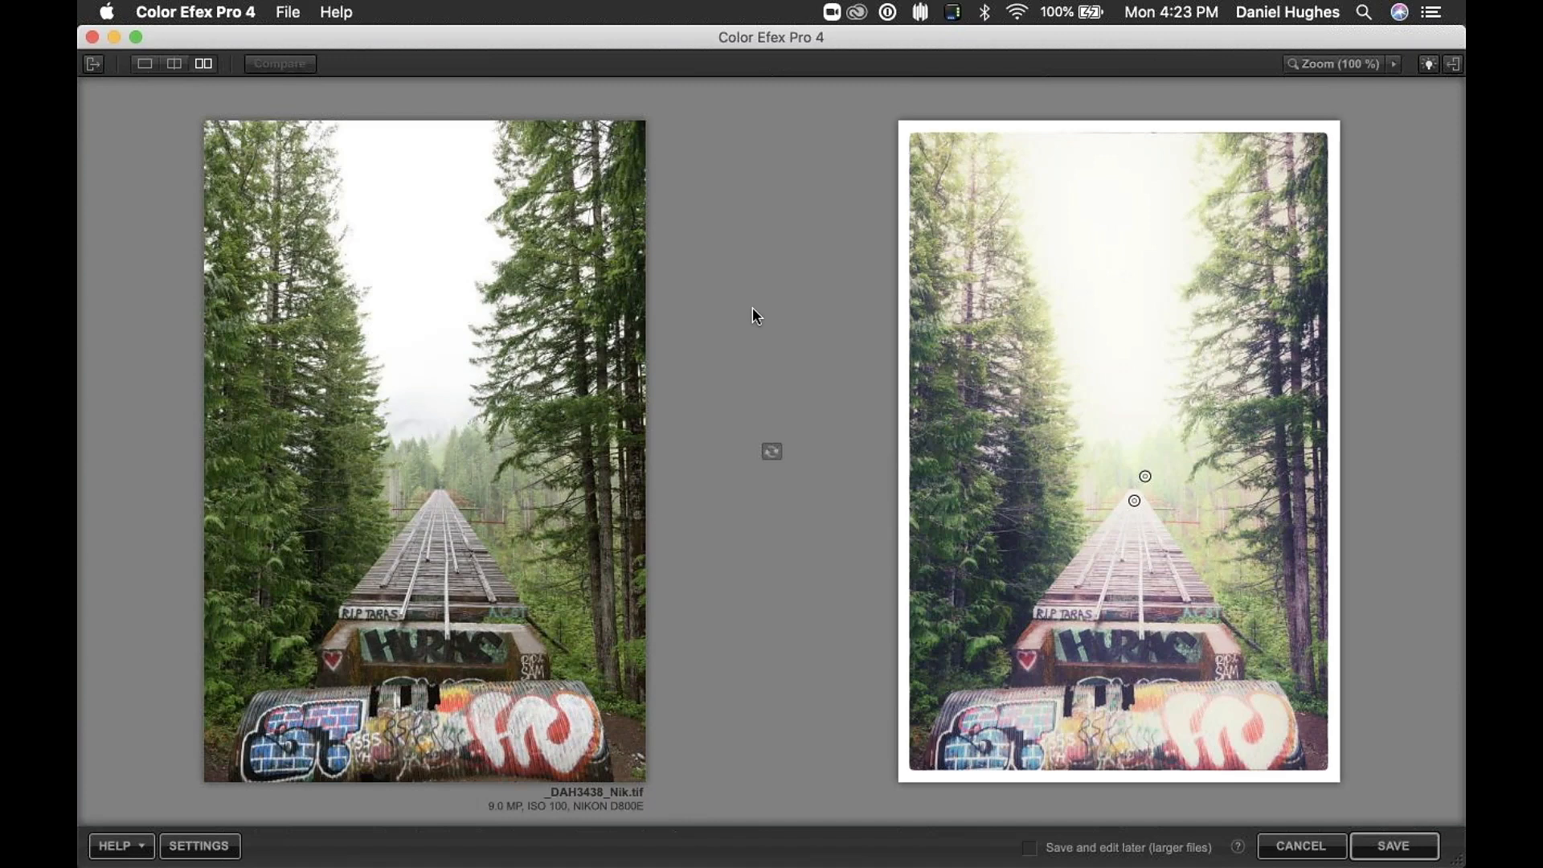
{"action": "key", "text": "Tab"}
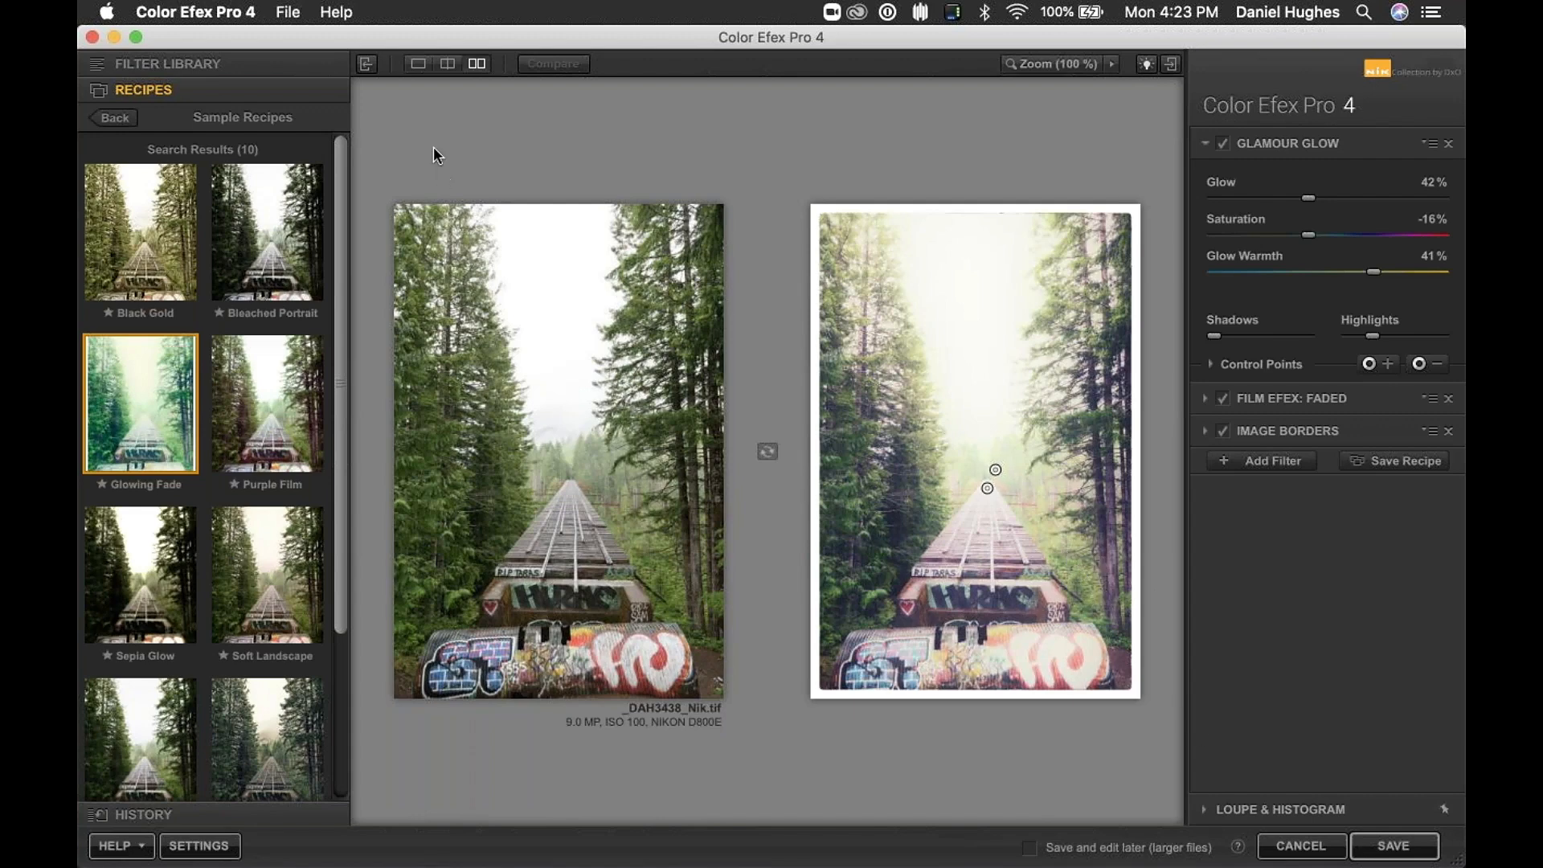
{"action": "left_click", "coordinate": [417, 64]}
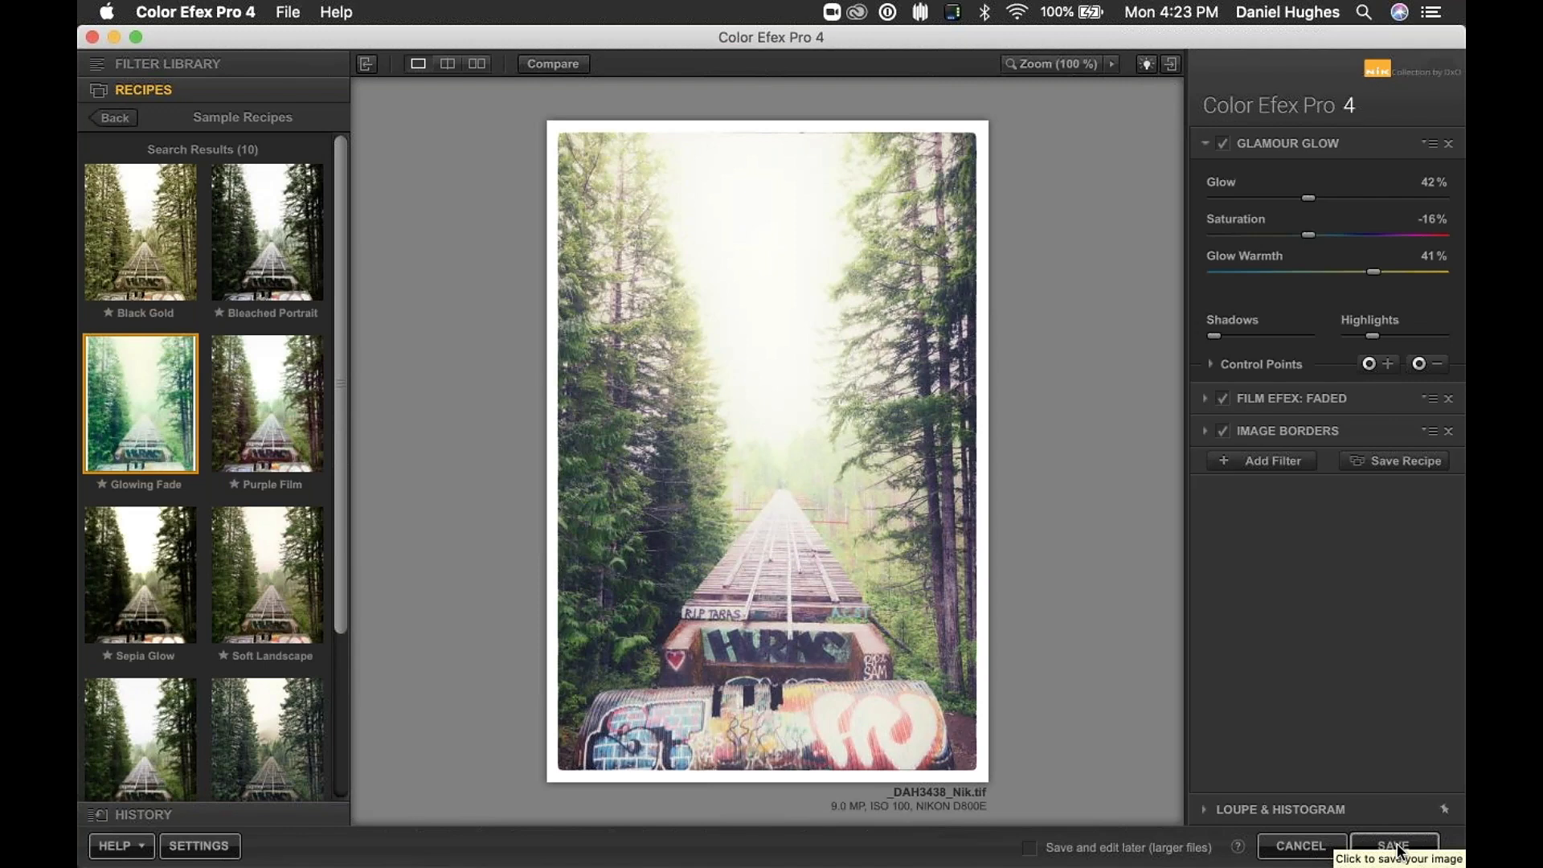
Step: Save the stylized image and display _DAH3438_Nik.tif in DxO PhotoLab
{"action": "left_click", "coordinate": [1398, 850]}
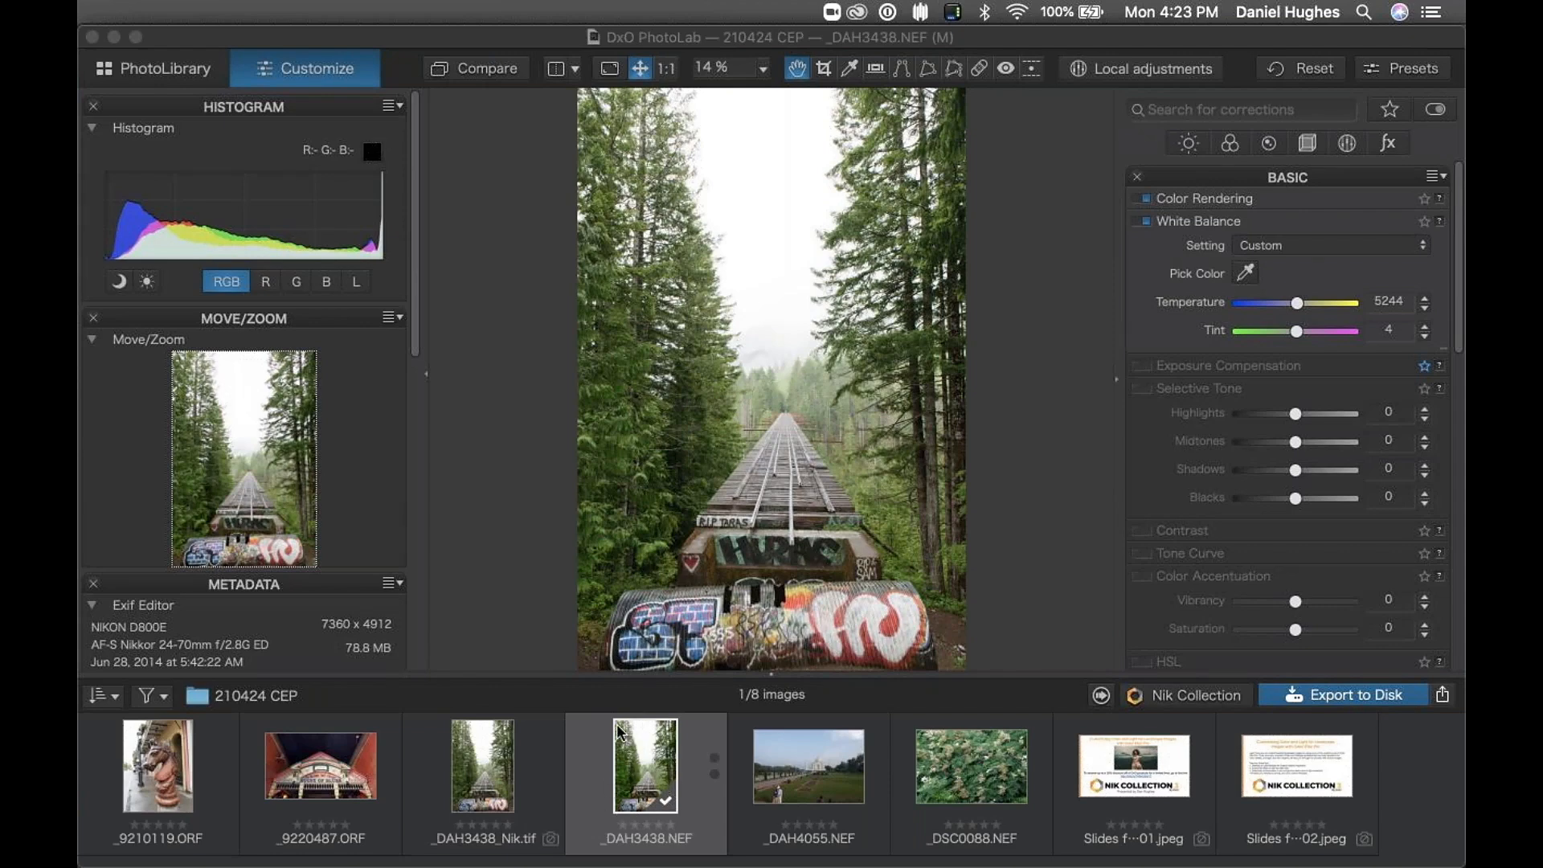
{"action": "left_click", "coordinate": [484, 764]}
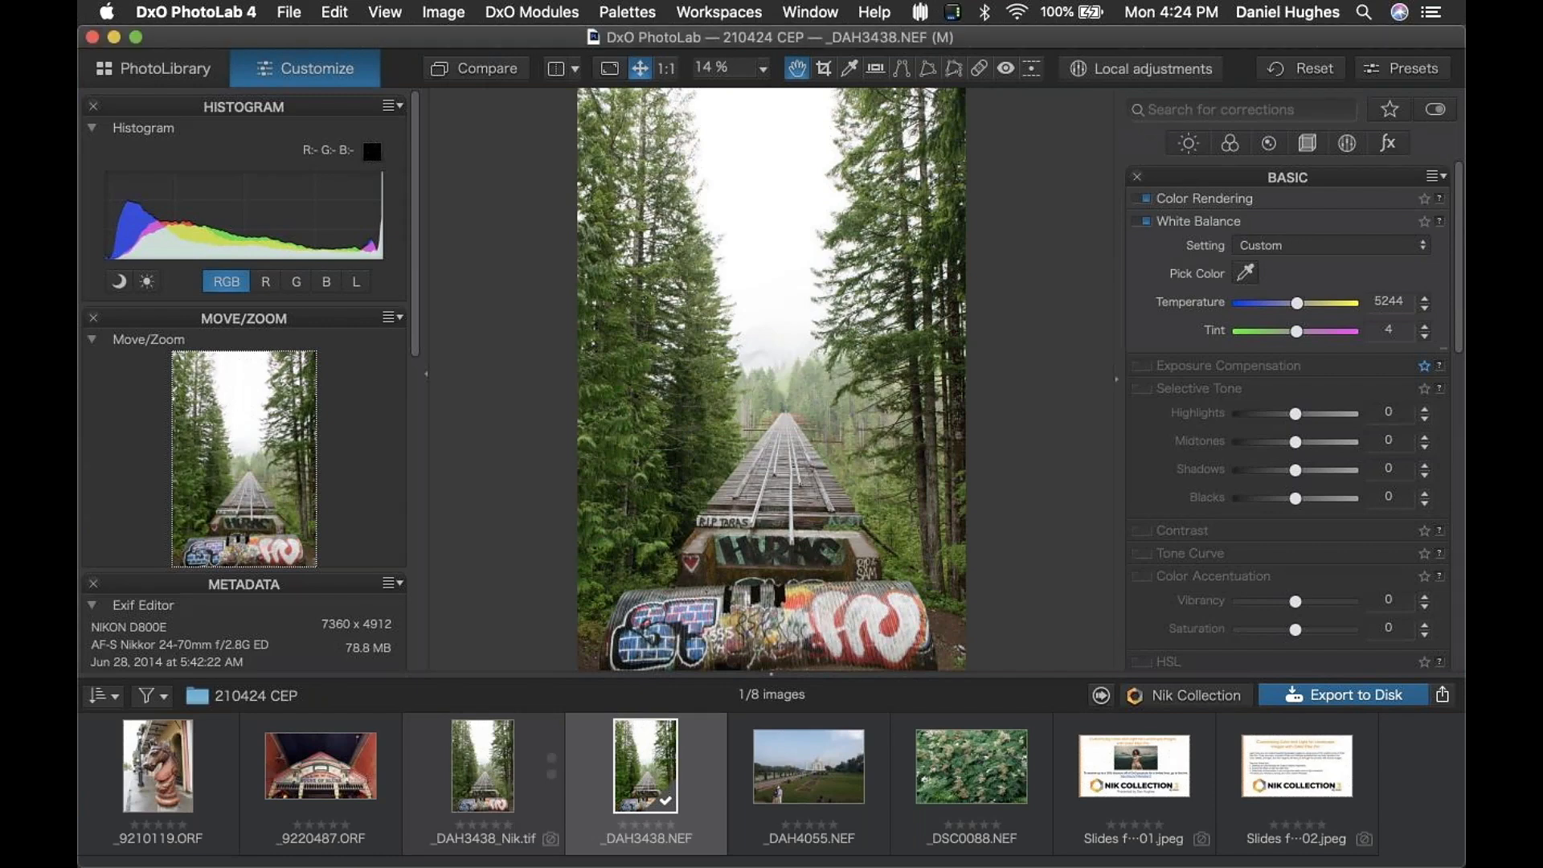
{"action": "left_click", "coordinate": [487, 769]}
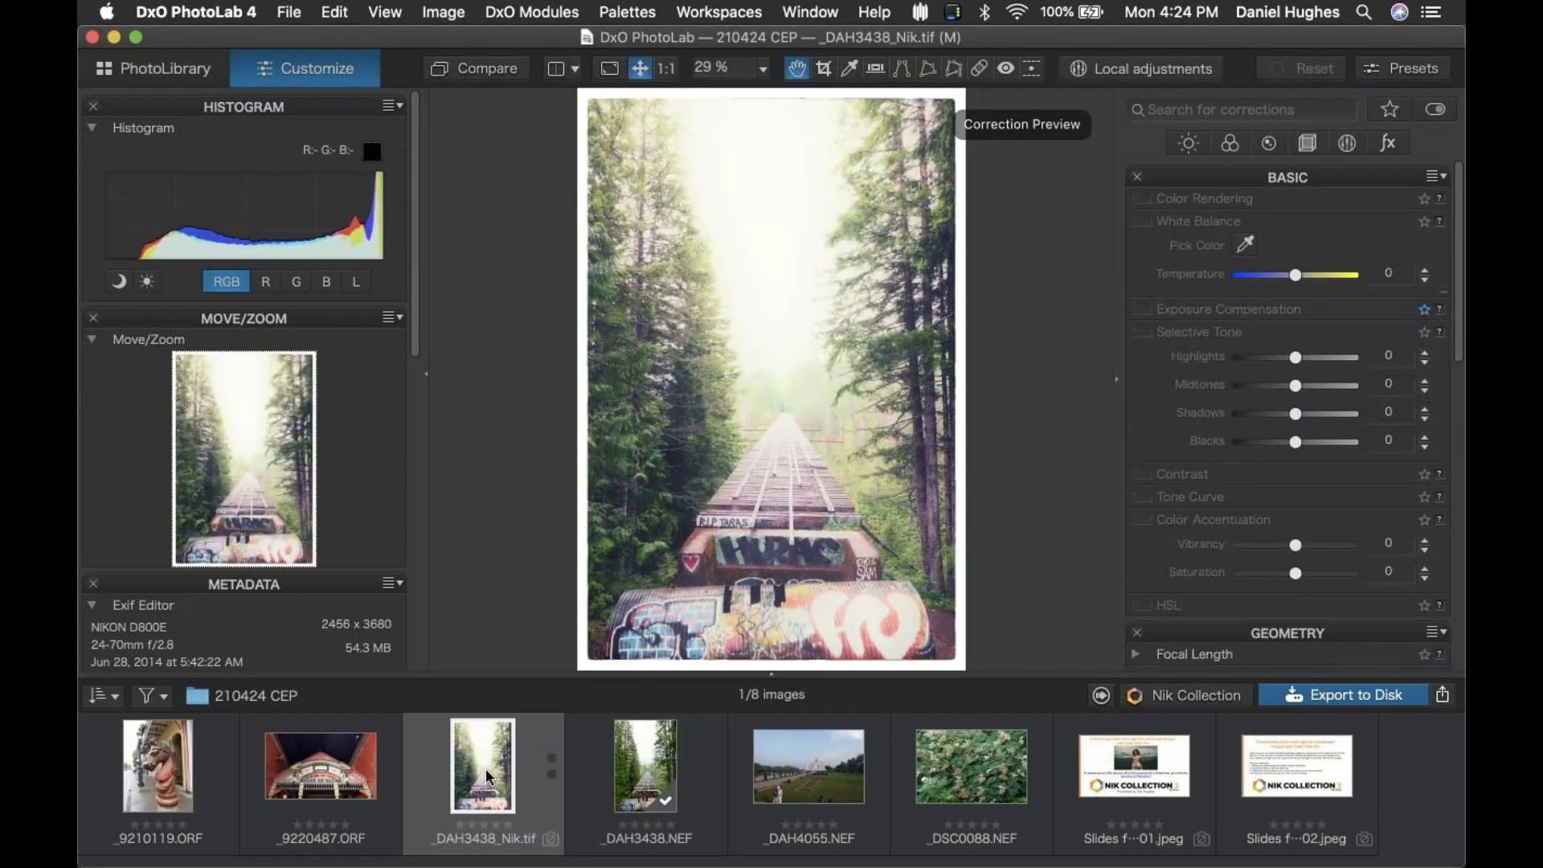
{"action": "mouse_move", "coordinate": [486, 769]}
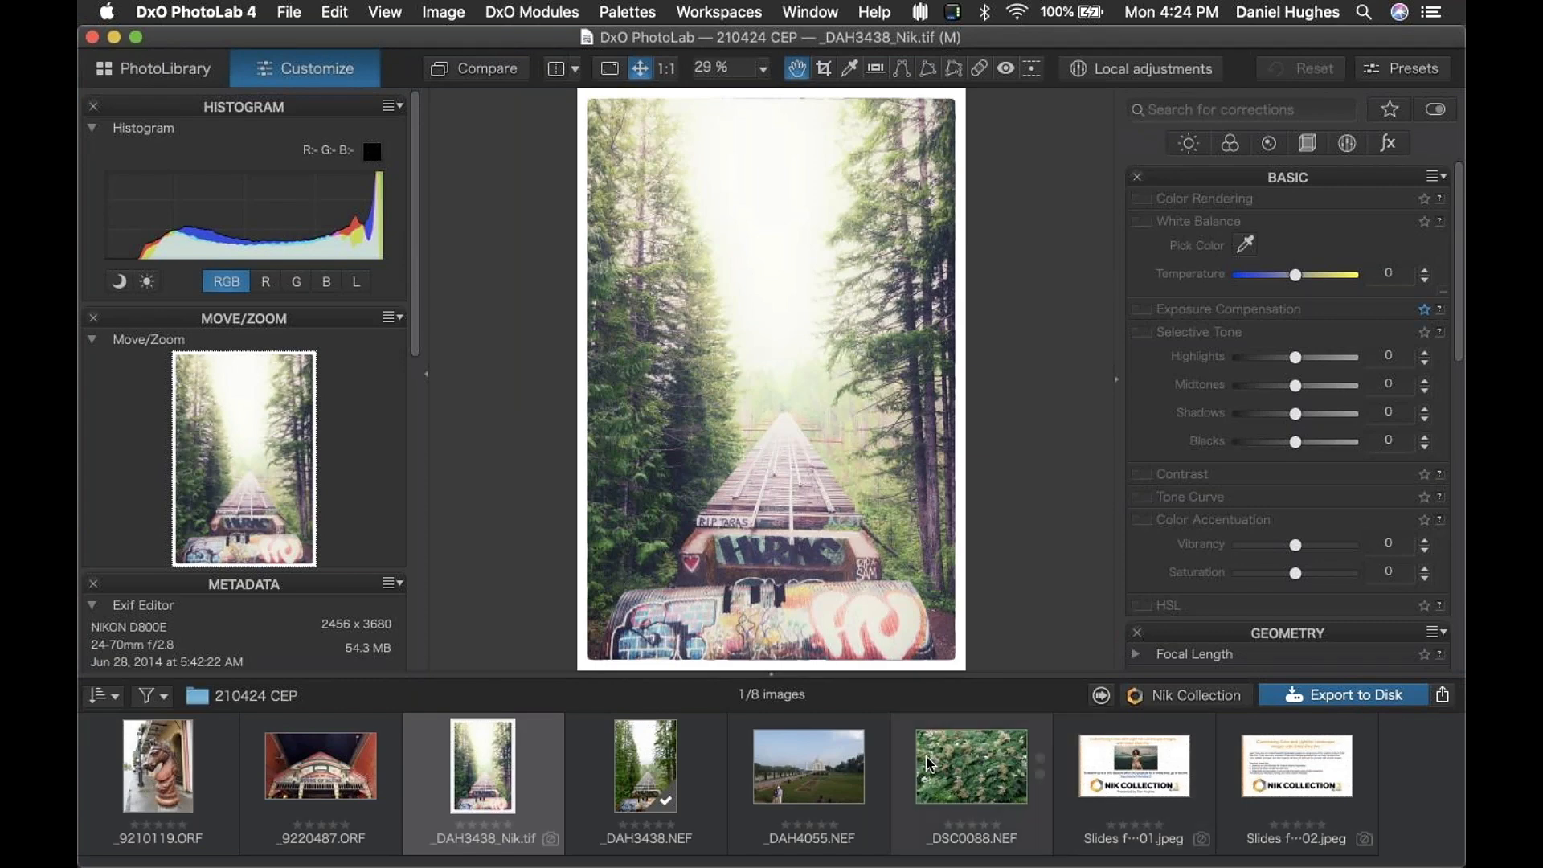
Step: Select the foliage photo _DSC0088.NEF and set its white balance temperature to 5052
{"action": "left_click", "coordinate": [970, 754]}
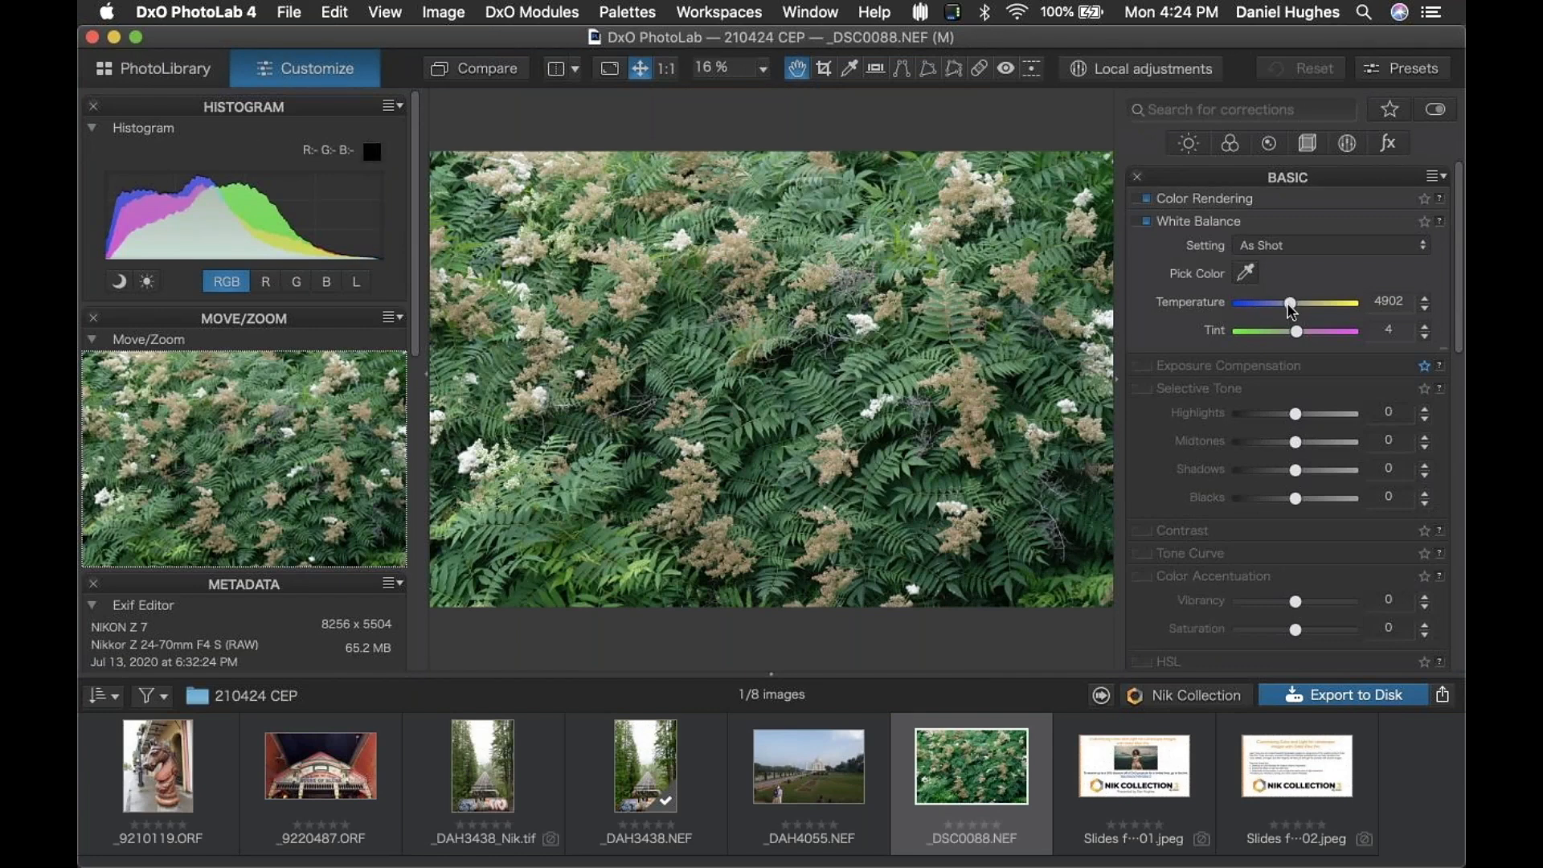
{"action": "left_click_drag", "start_coordinate": [1288, 305], "coordinate": [1293, 306]}
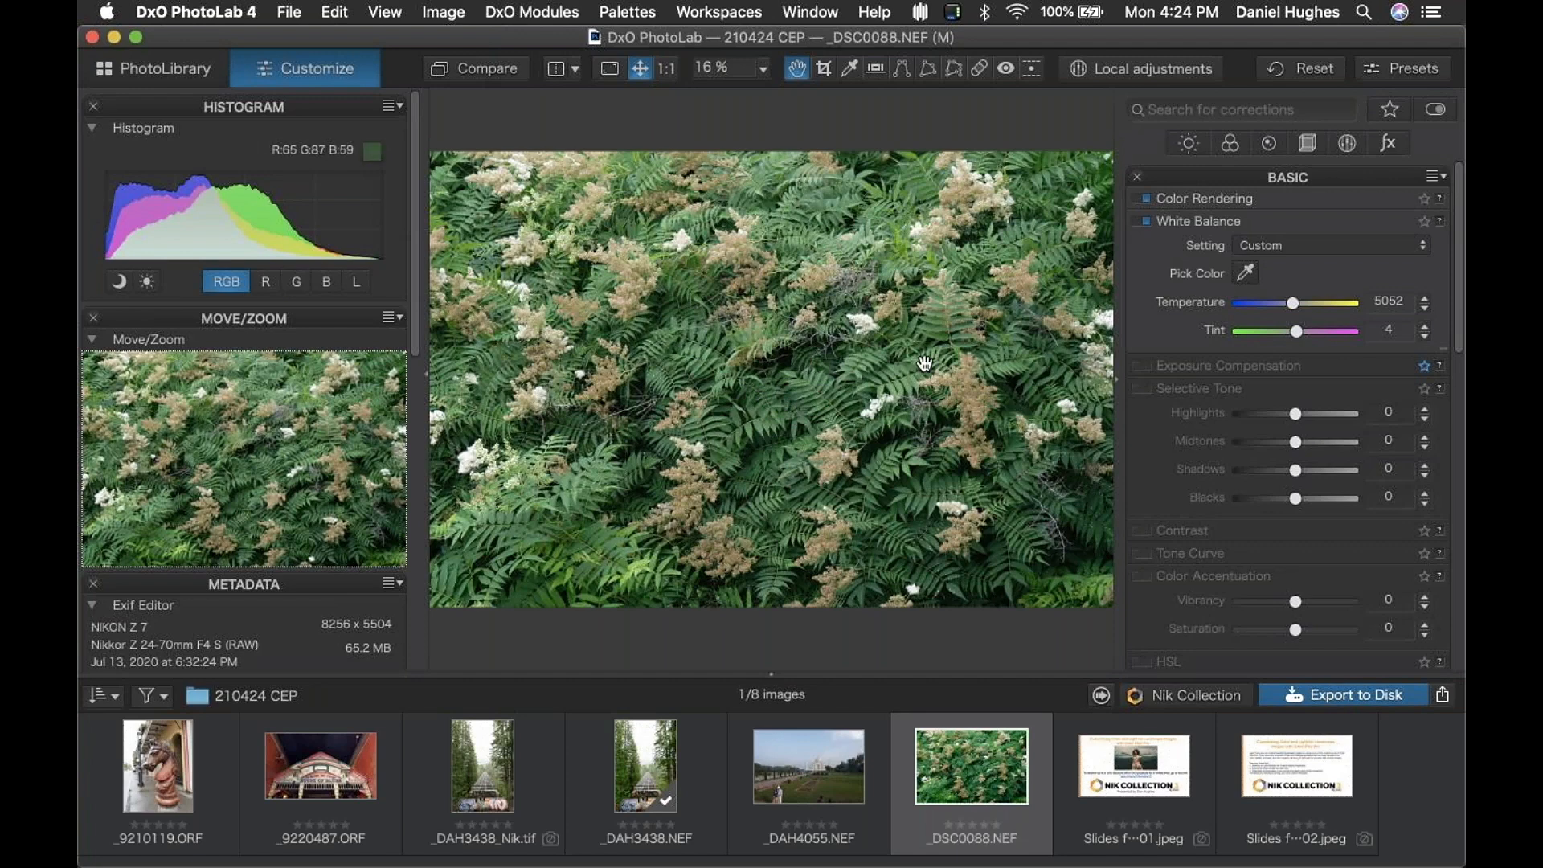
Step: Open the foliage photo _DSC0088.NEF in Color Efex Pro 4 and dismiss the TIFF notice
{"action": "left_click", "coordinate": [1183, 699]}
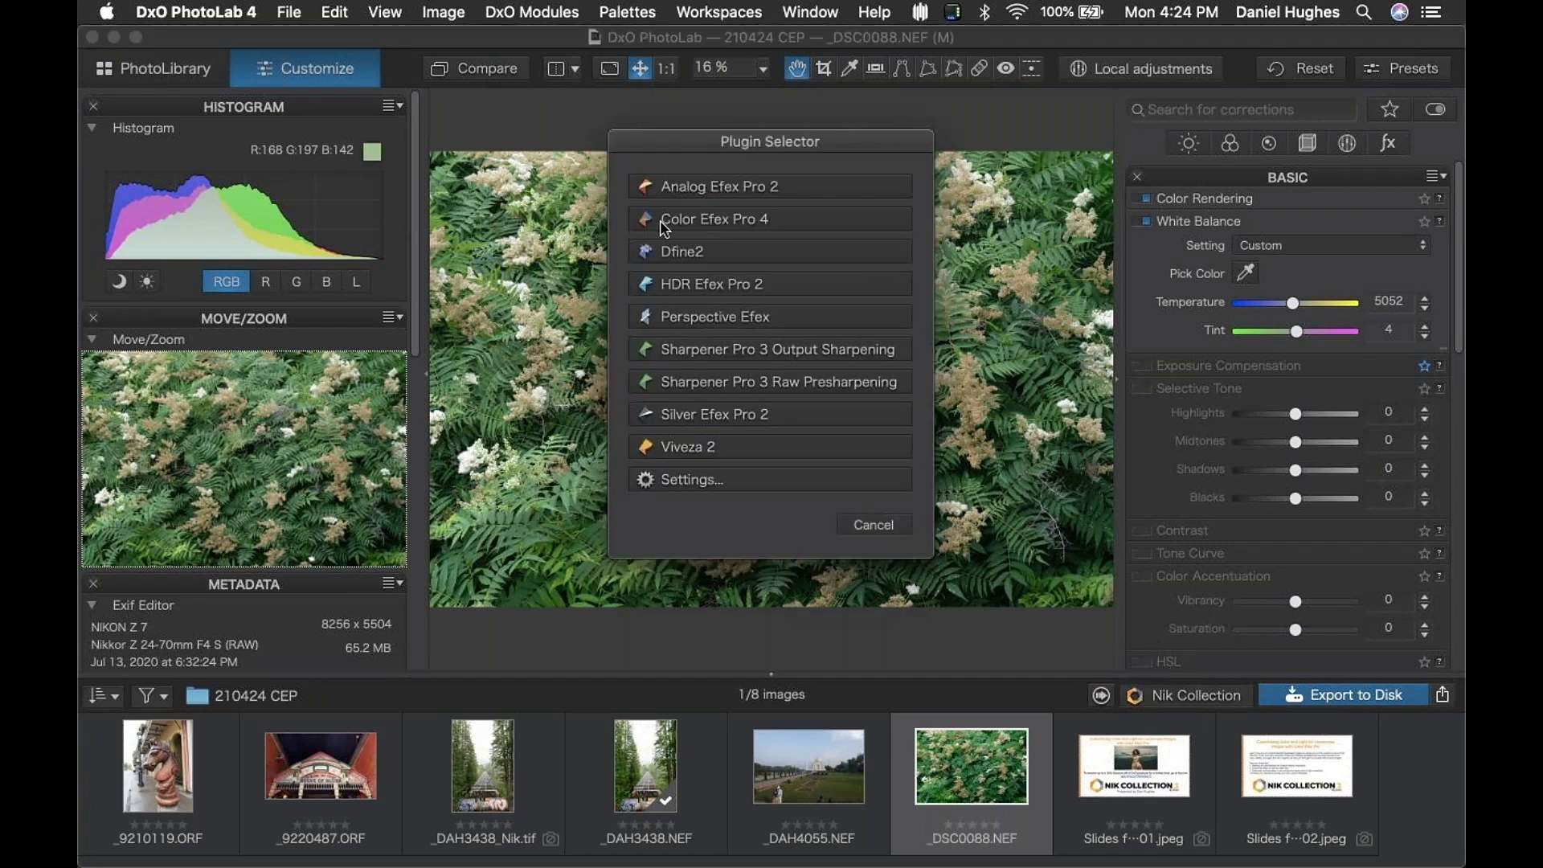
{"action": "left_click", "coordinate": [664, 226]}
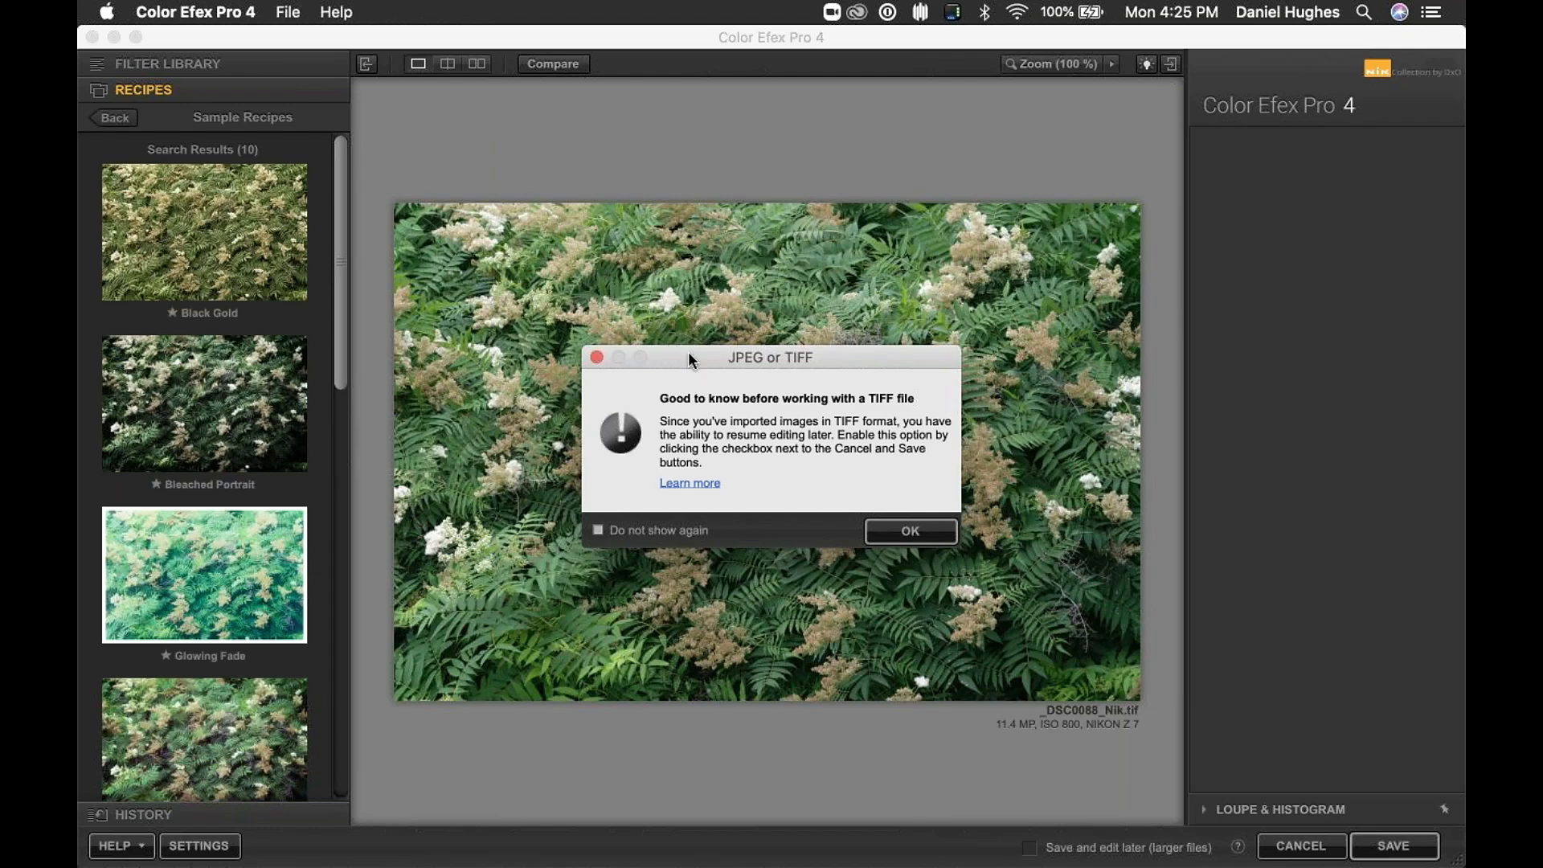
{"action": "left_click_drag", "start_coordinate": [688, 360], "coordinate": [685, 255]}
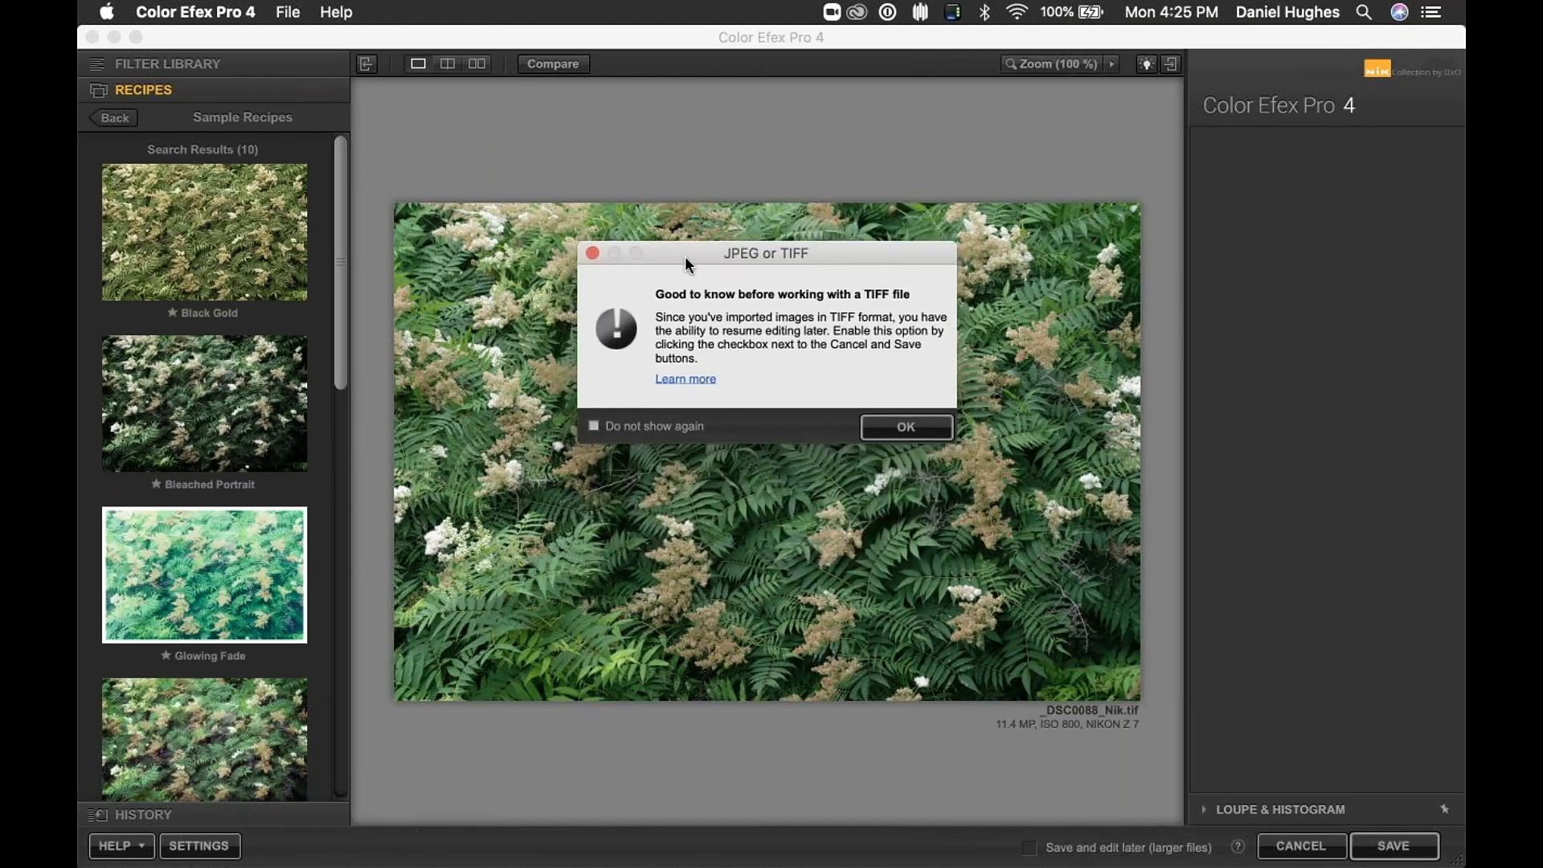
{"action": "left_click", "coordinate": [896, 432]}
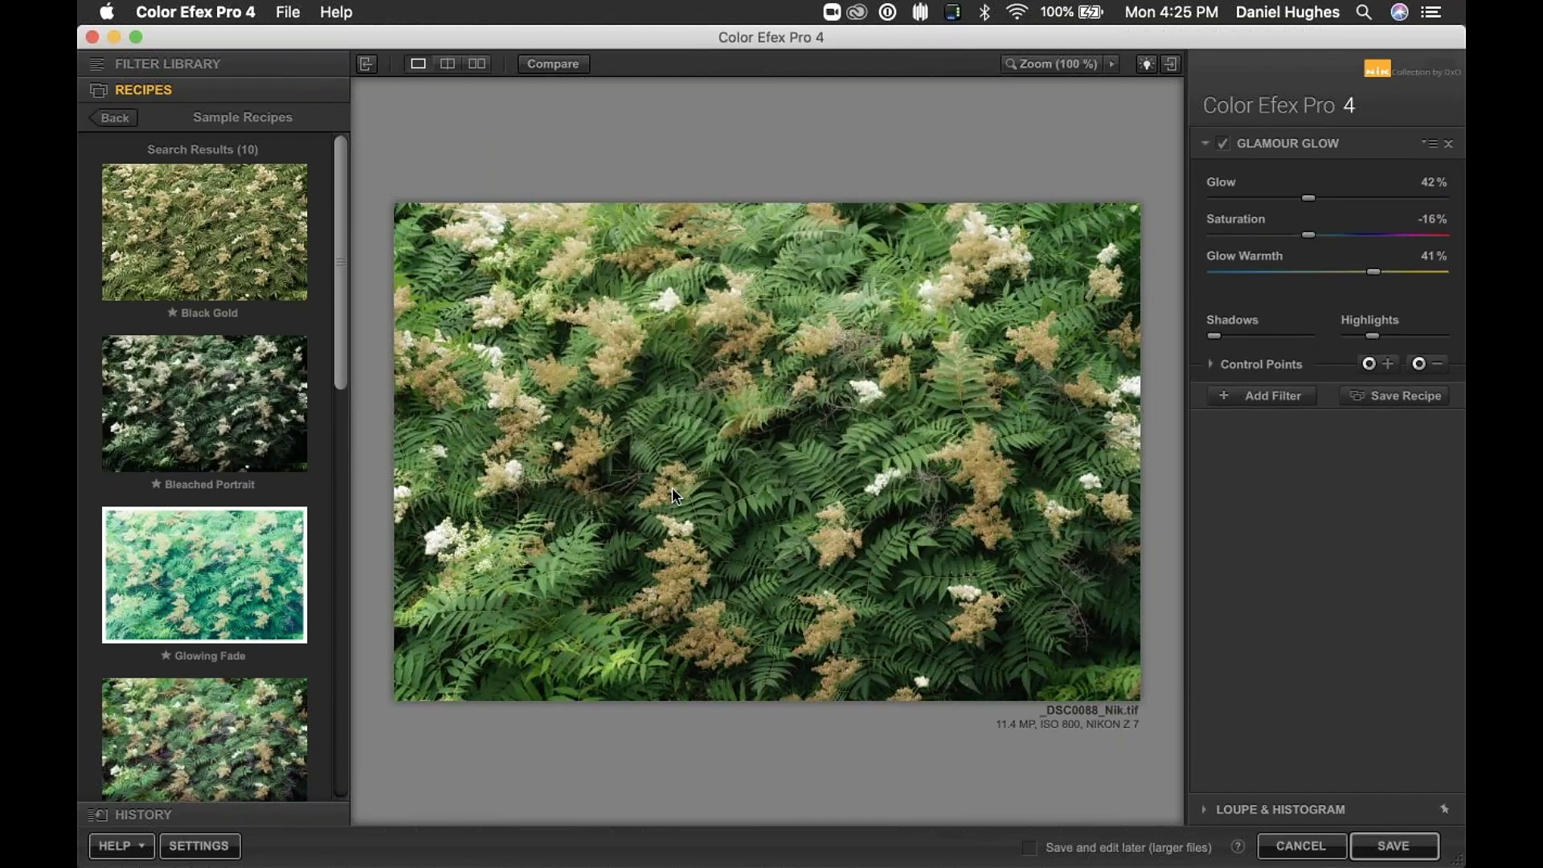
Step: Try the Bleached Portrait and Black Gold sample recipes on the foliage photo, ending with Bleached Portrait applied
{"action": "left_click", "coordinate": [205, 400]}
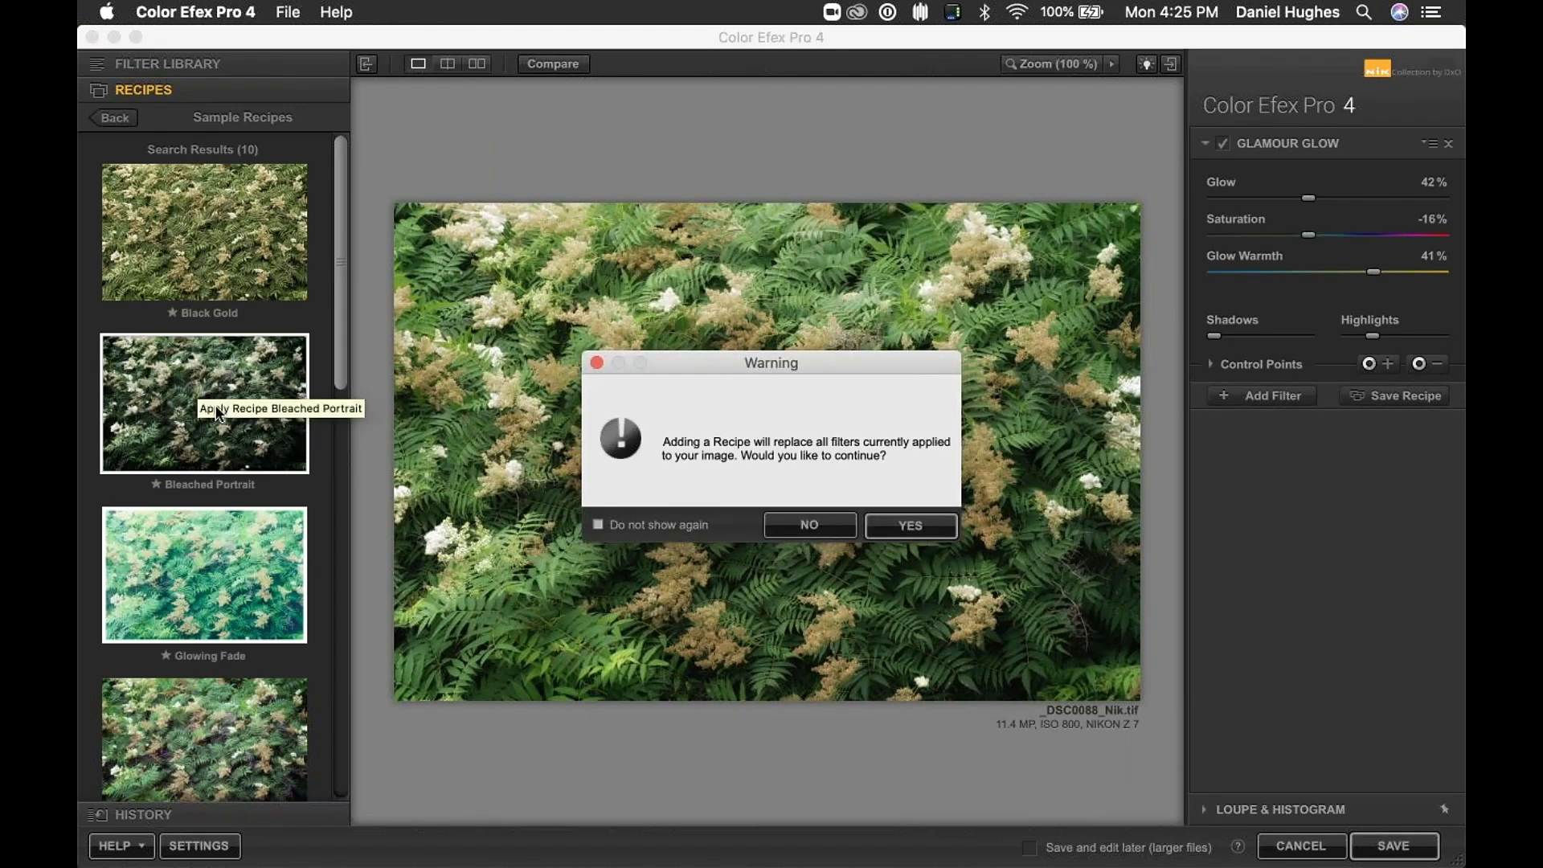
{"action": "key", "text": "Return"}
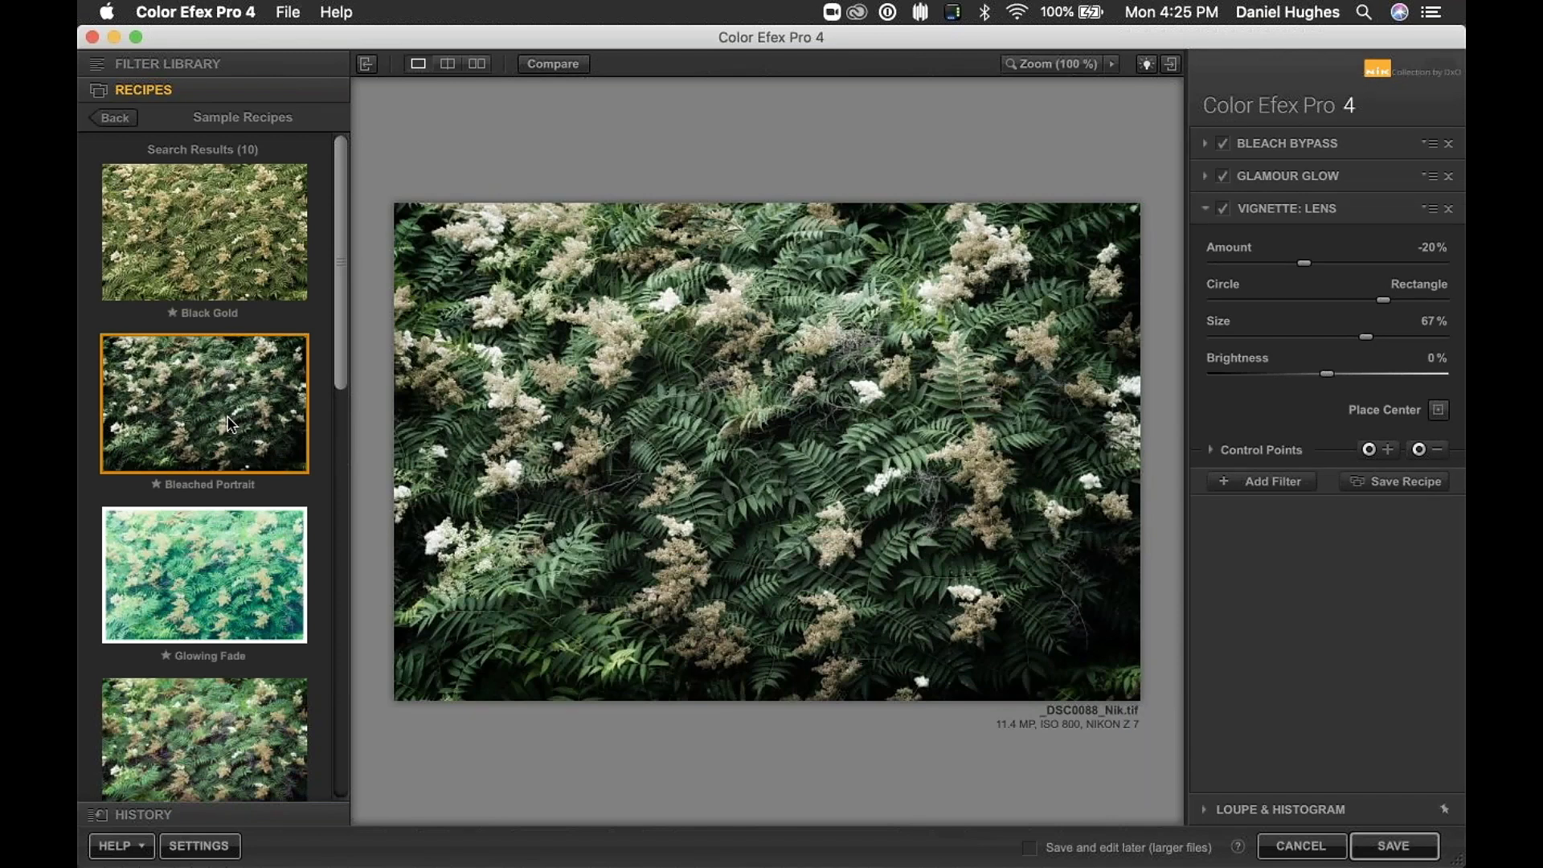
{"action": "left_click", "coordinate": [169, 401]}
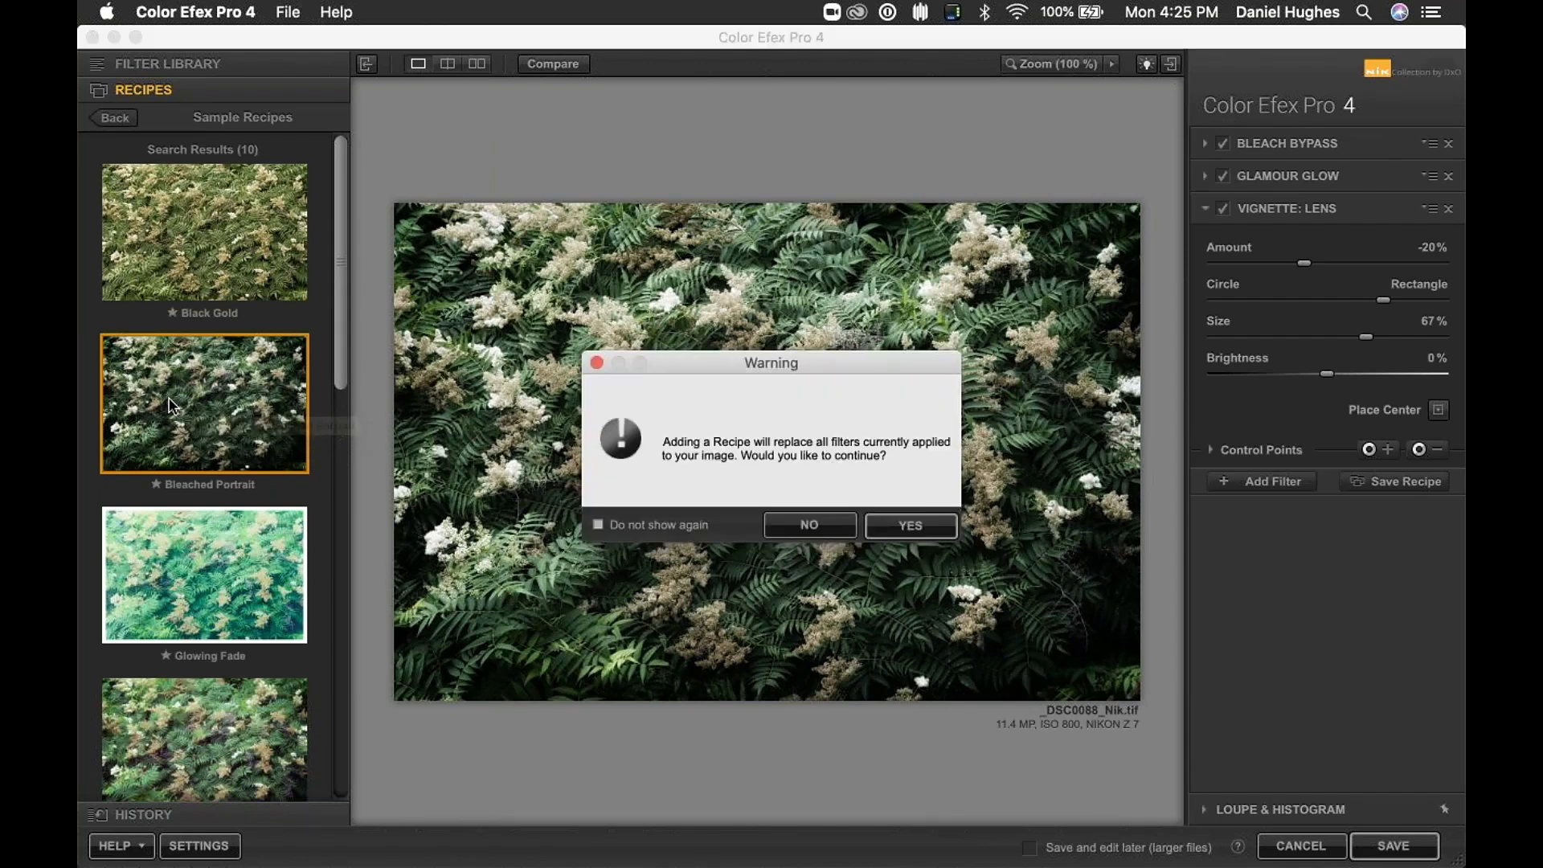
{"action": "left_click", "coordinate": [912, 526]}
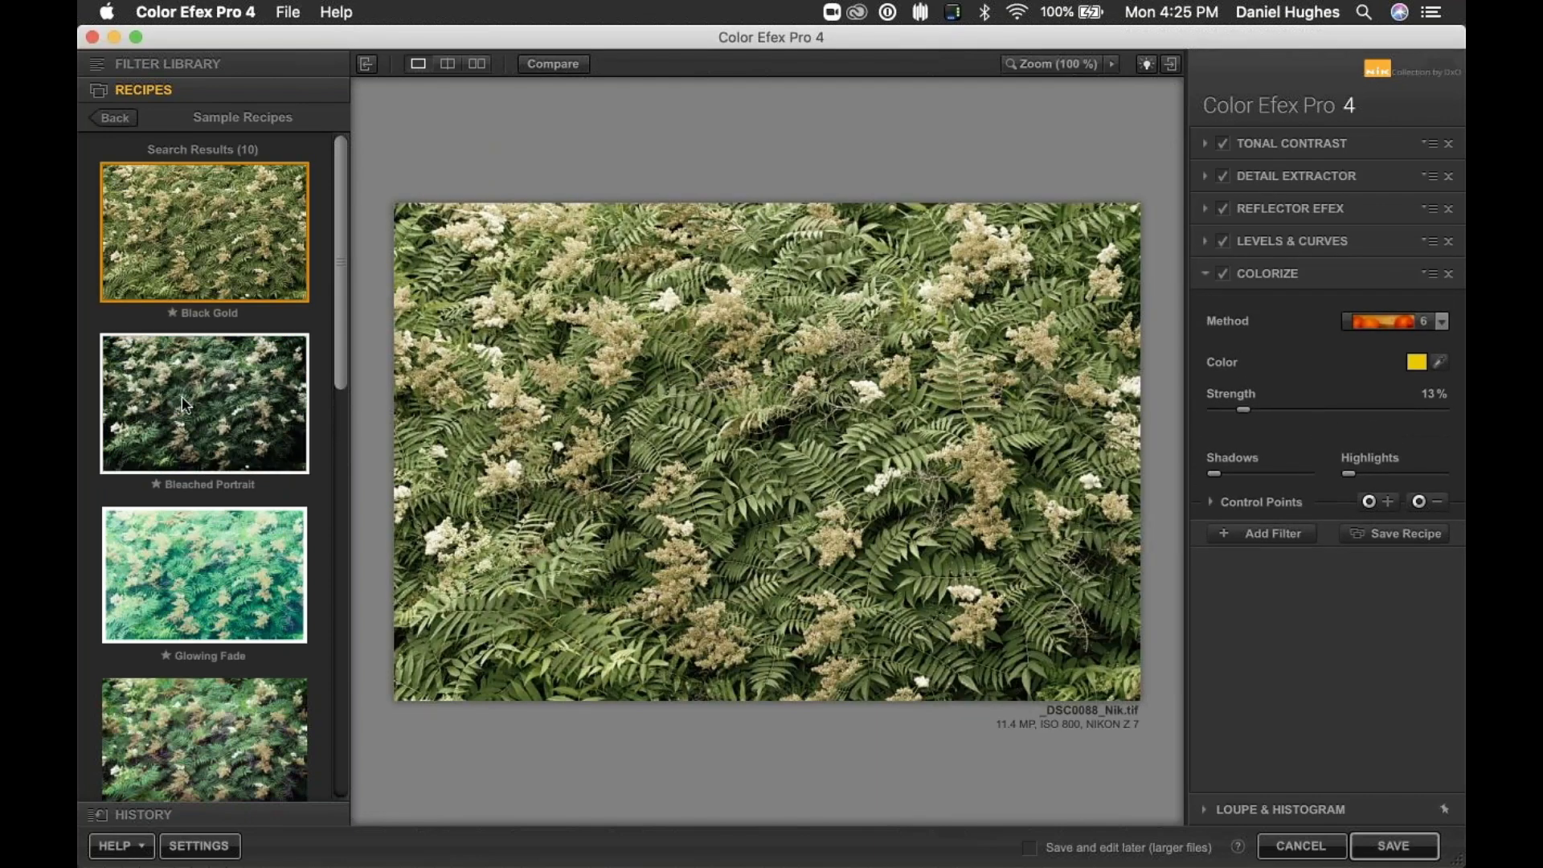
{"action": "left_click", "coordinate": [185, 404]}
{"action": "key", "text": "Return"}
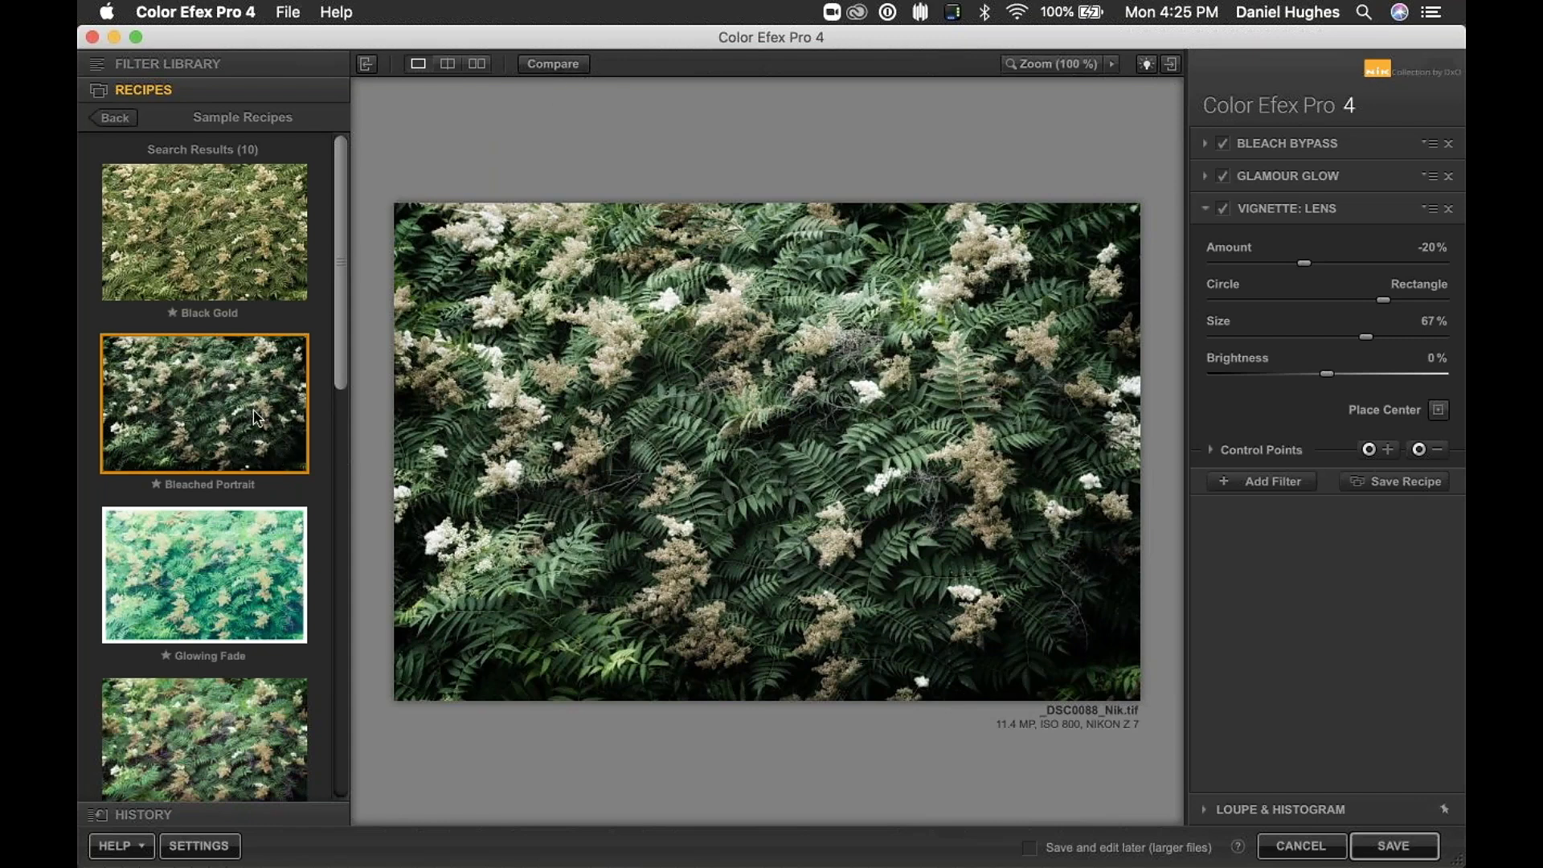
Step: Try the Purple Film sample recipe on the photo and replace it with Warm Sunset
{"action": "scroll", "coordinate": [340, 270], "scroll_direction": "down", "scroll_amount": 1}
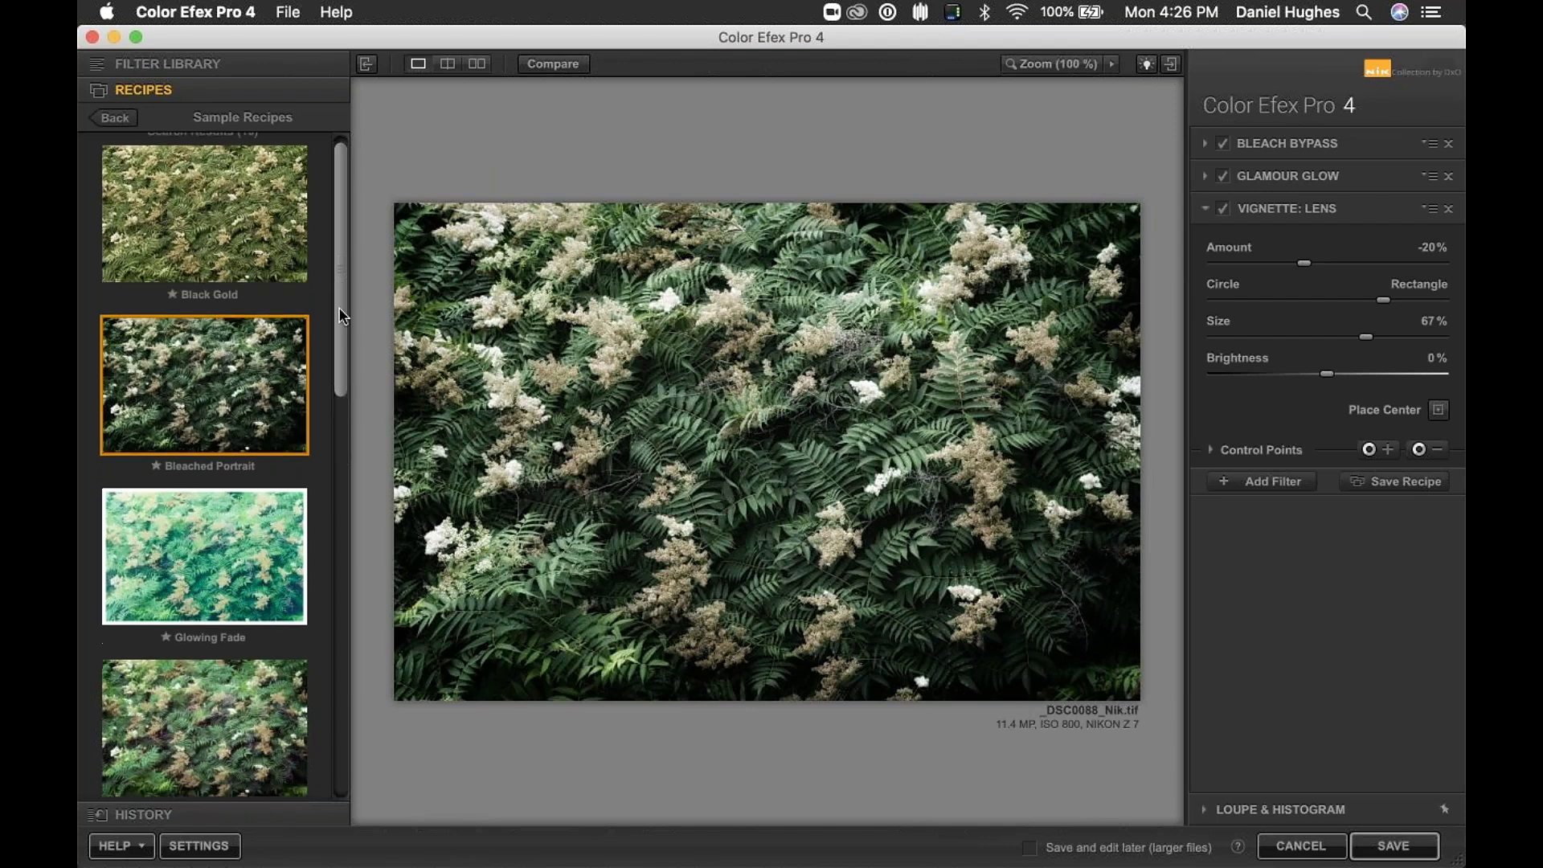
{"action": "scroll", "coordinate": [340, 314], "scroll_direction": "down", "scroll_amount": 10}
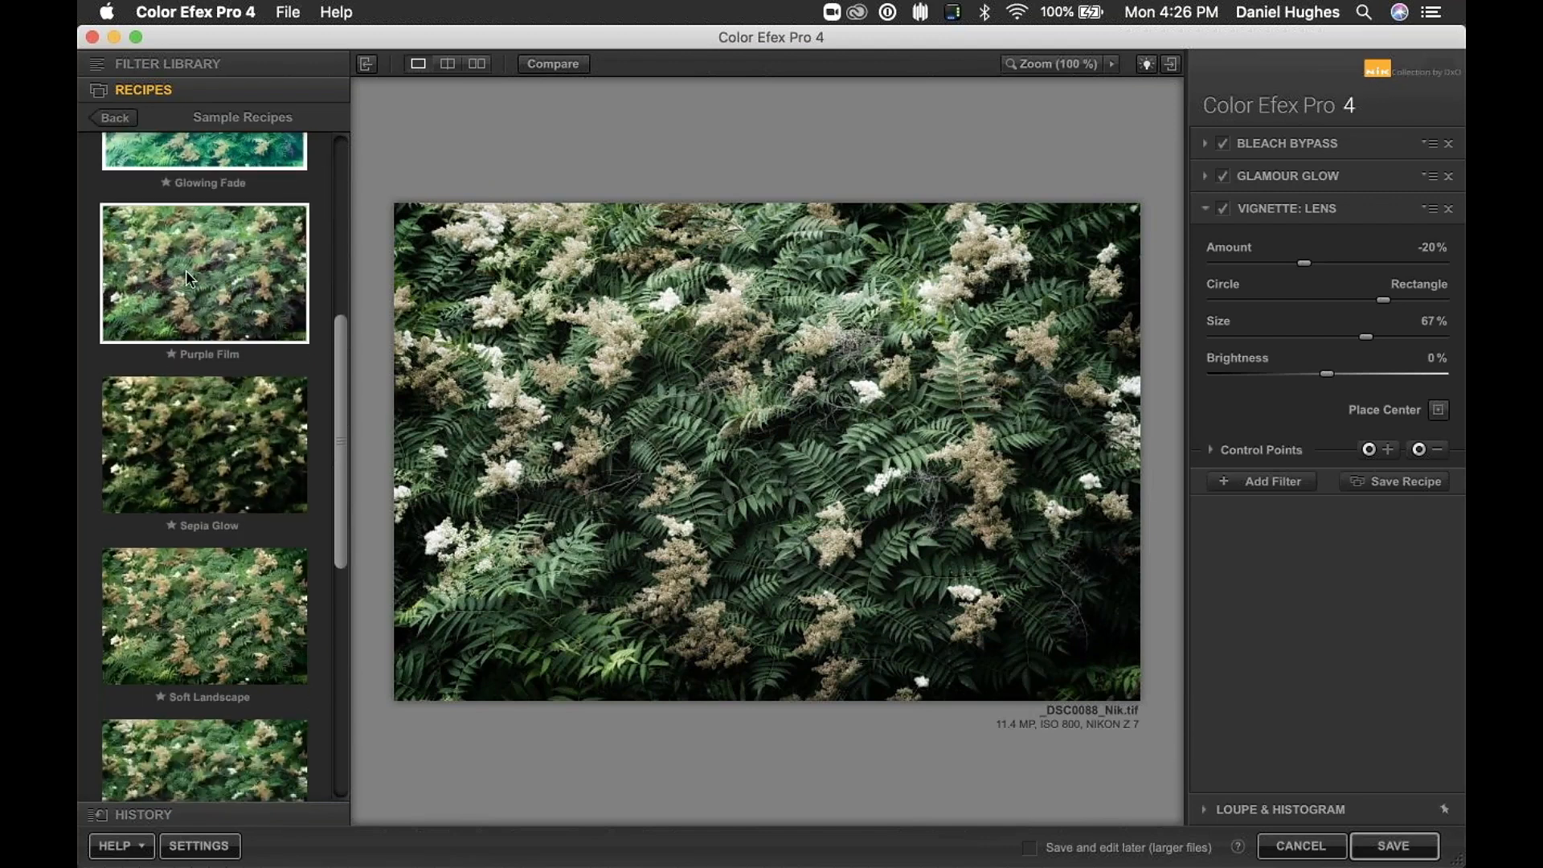
{"action": "left_click", "coordinate": [197, 268]}
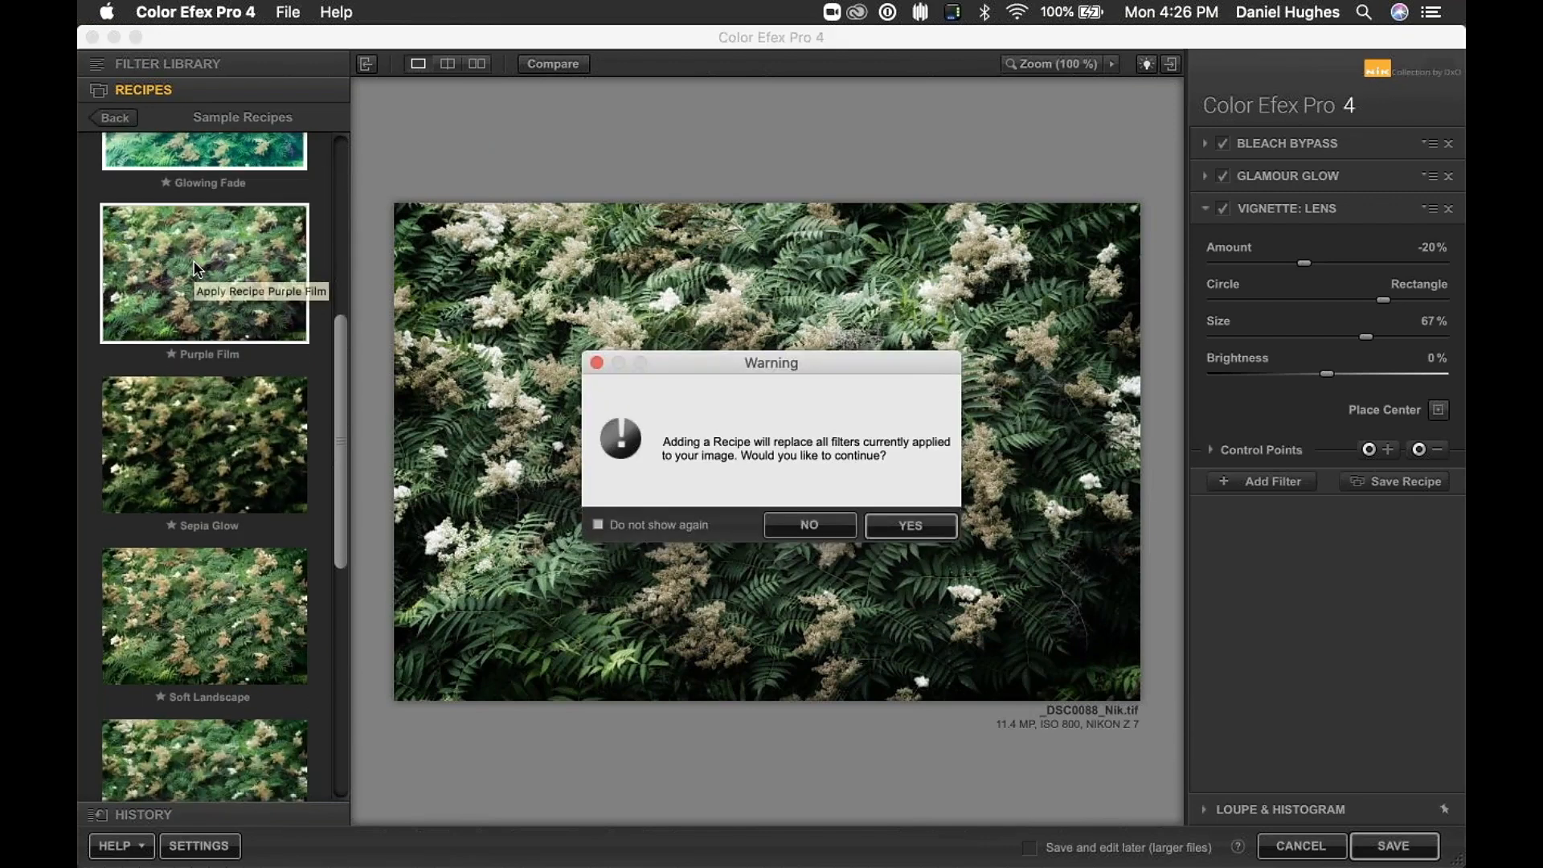
{"action": "key", "text": "Return"}
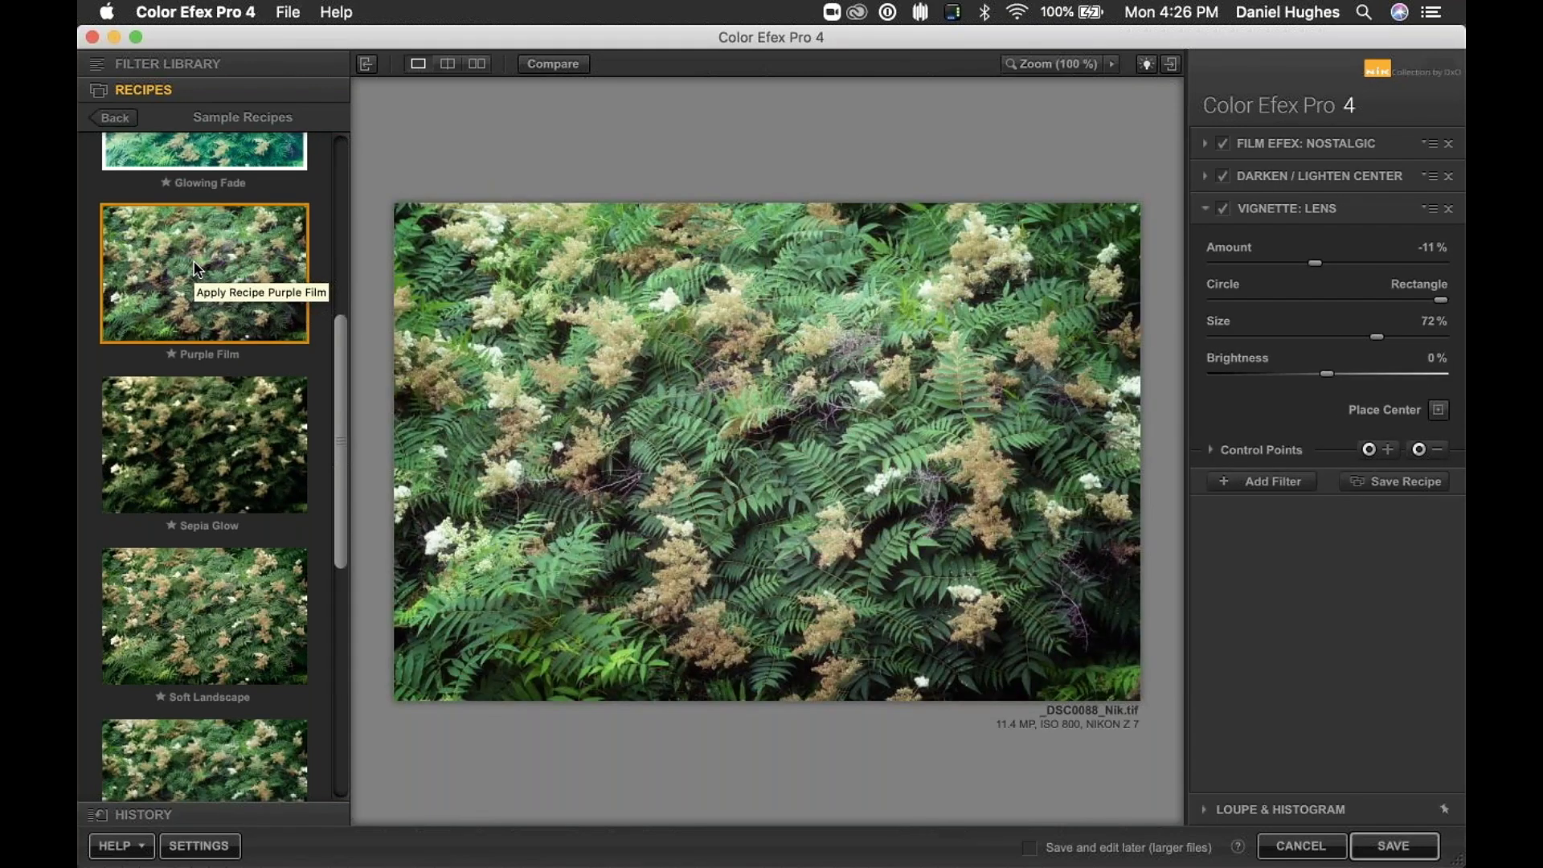
{"action": "scroll", "coordinate": [178, 434], "scroll_direction": "down", "scroll_amount": 6}
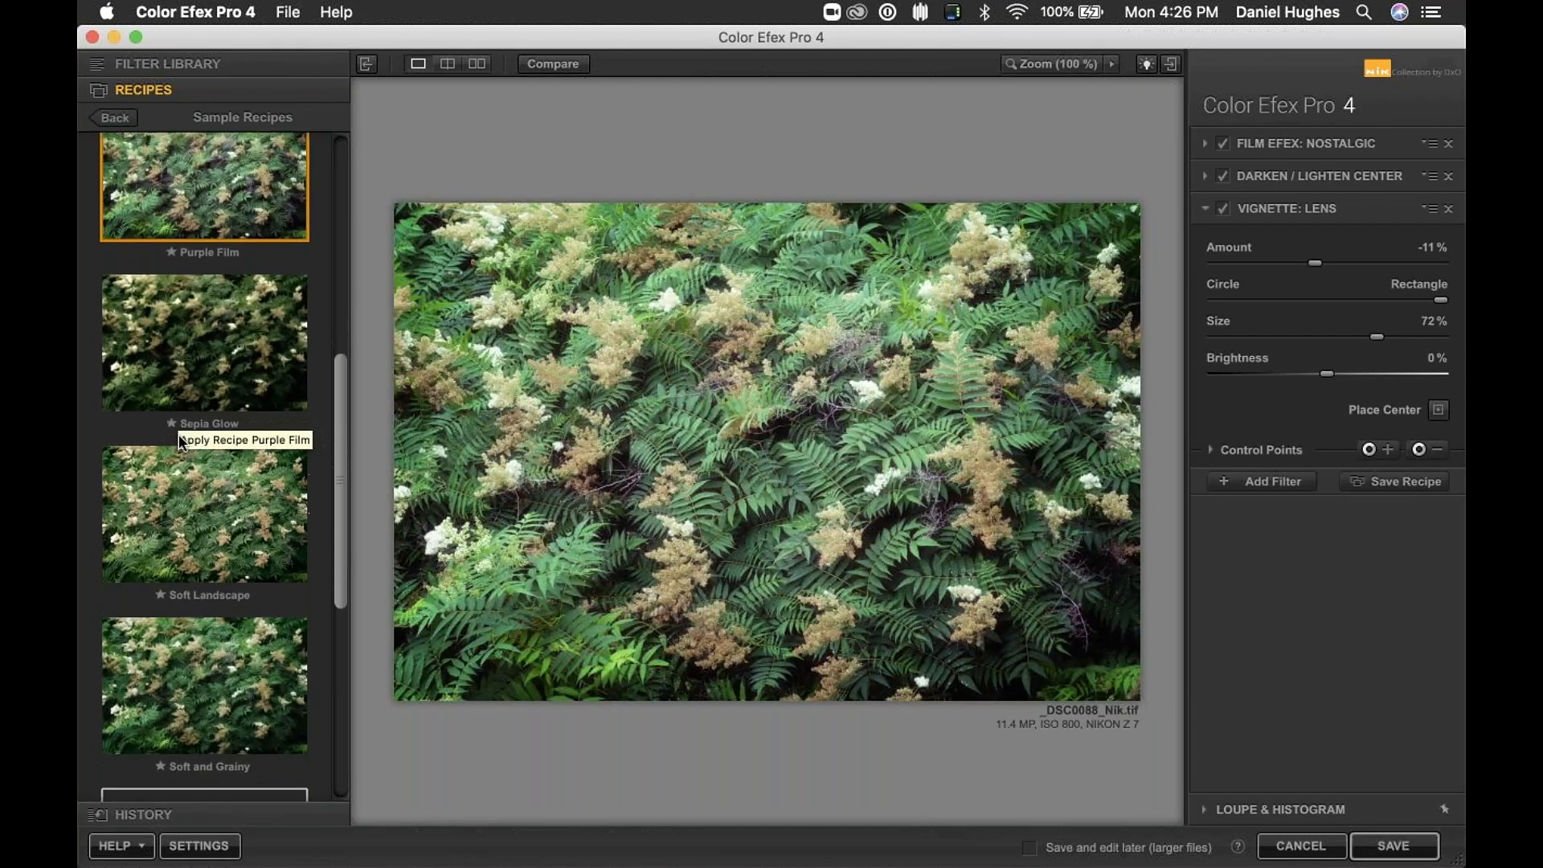
{"action": "scroll", "coordinate": [178, 436], "scroll_direction": "down", "scroll_amount": 8}
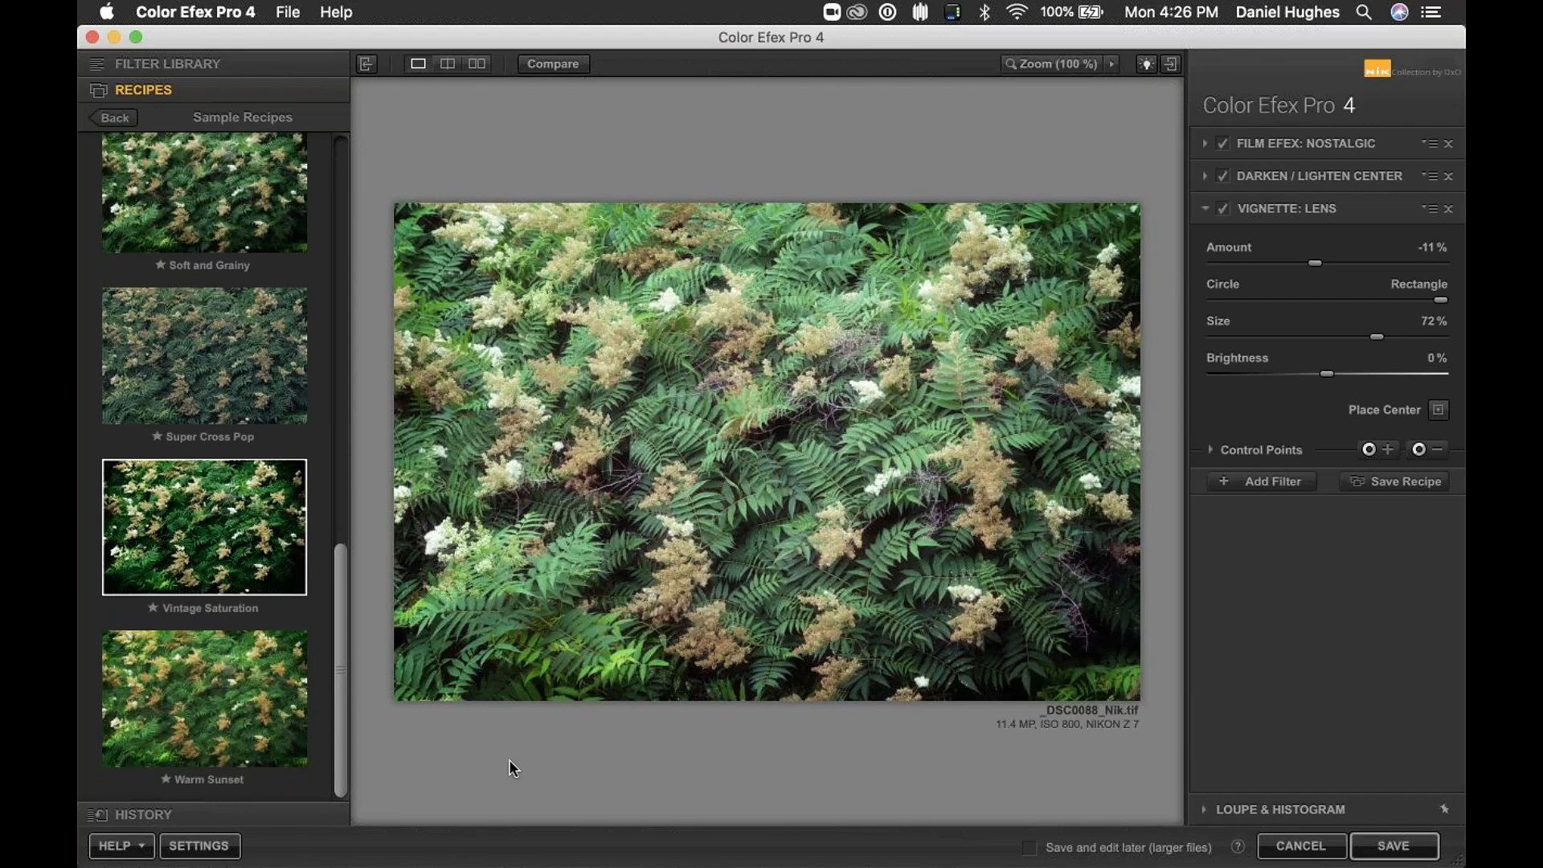
{"action": "left_click", "coordinate": [215, 708]}
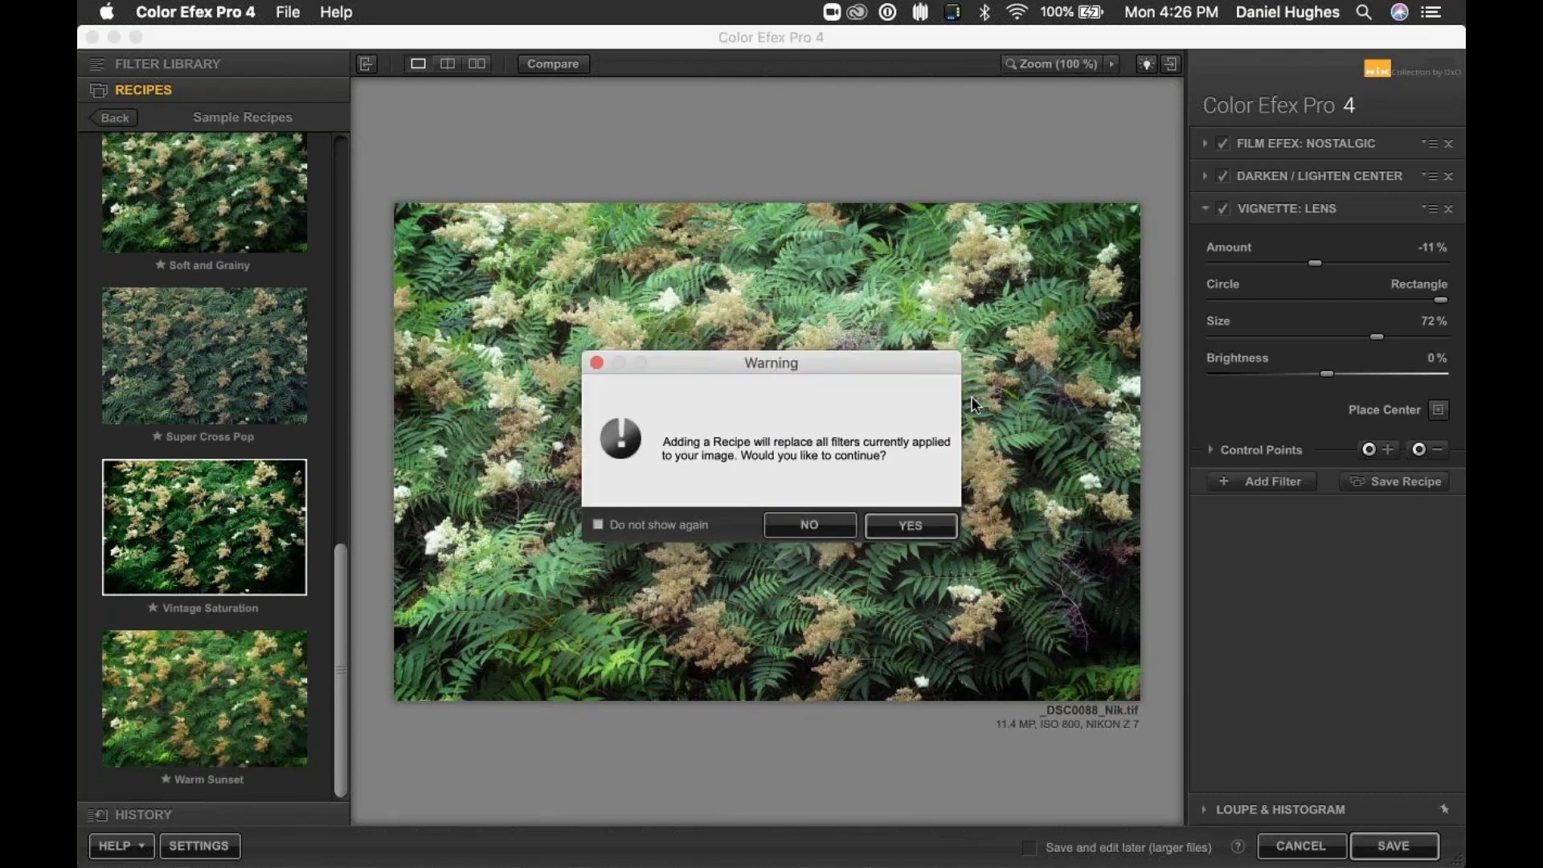
{"action": "left_click", "coordinate": [899, 526]}
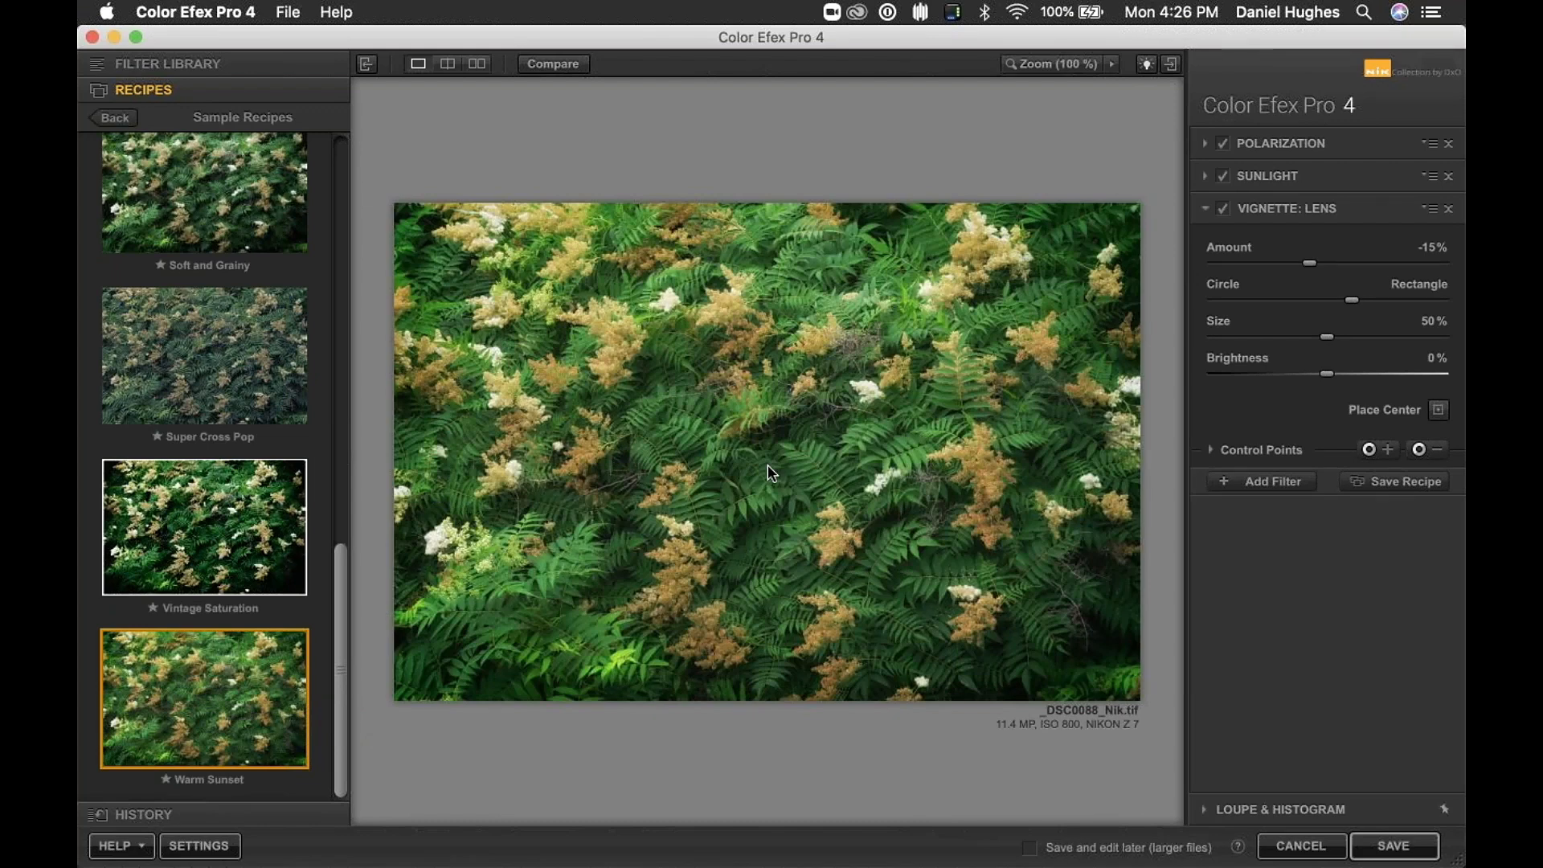
Step: Browse the En Vogue recipe collection and apply its Lavander recipe, replacing the current filters
{"action": "scroll", "coordinate": [244, 311], "scroll_direction": "up", "scroll_amount": 15}
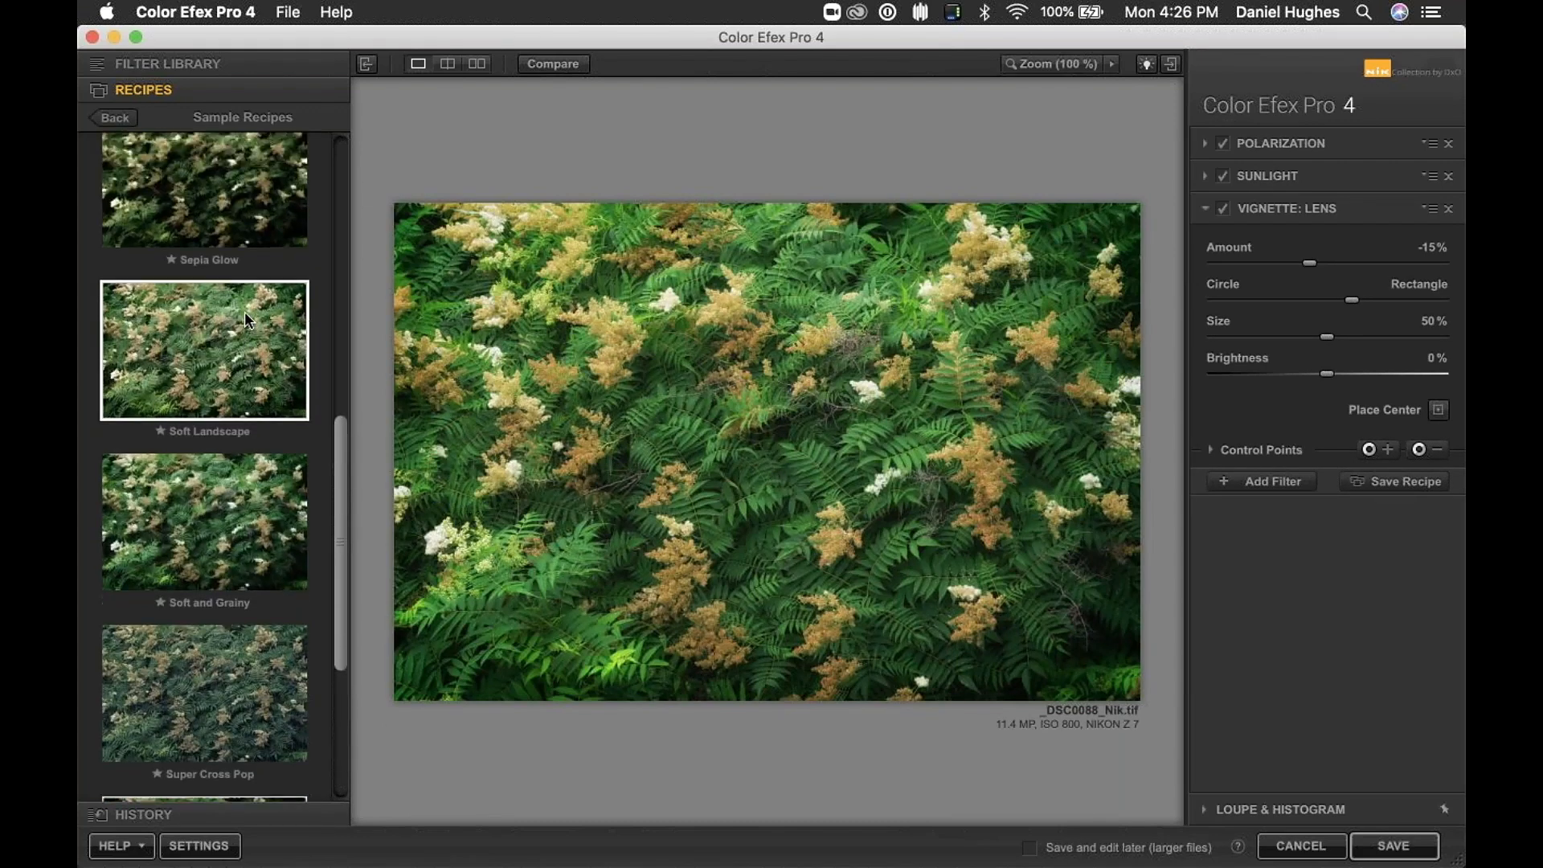
{"action": "scroll", "coordinate": [244, 314], "scroll_direction": "up", "scroll_amount": 4}
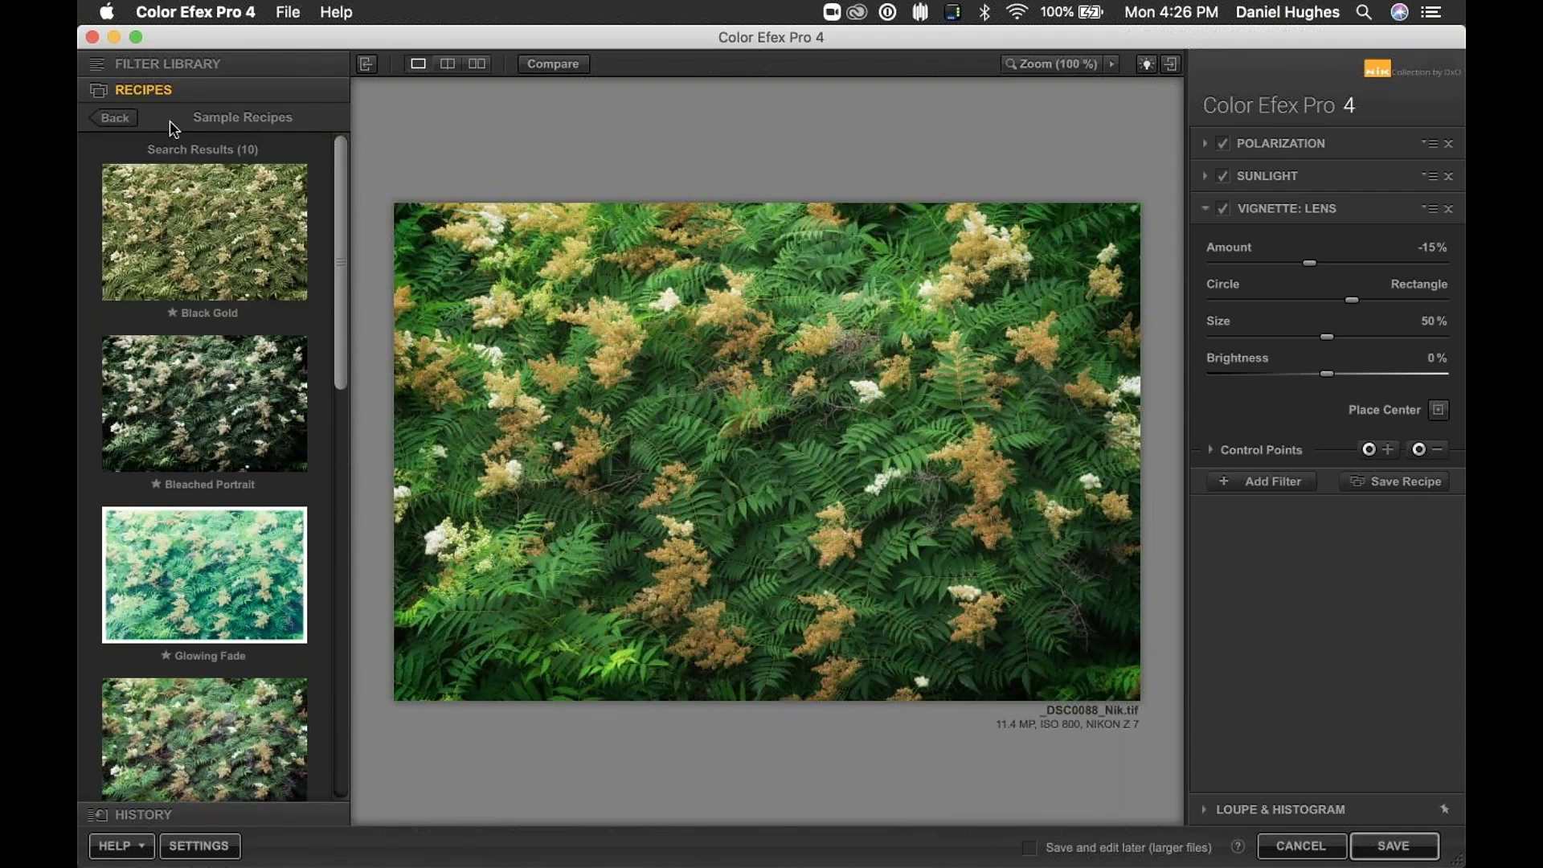
{"action": "left_click", "coordinate": [116, 122]}
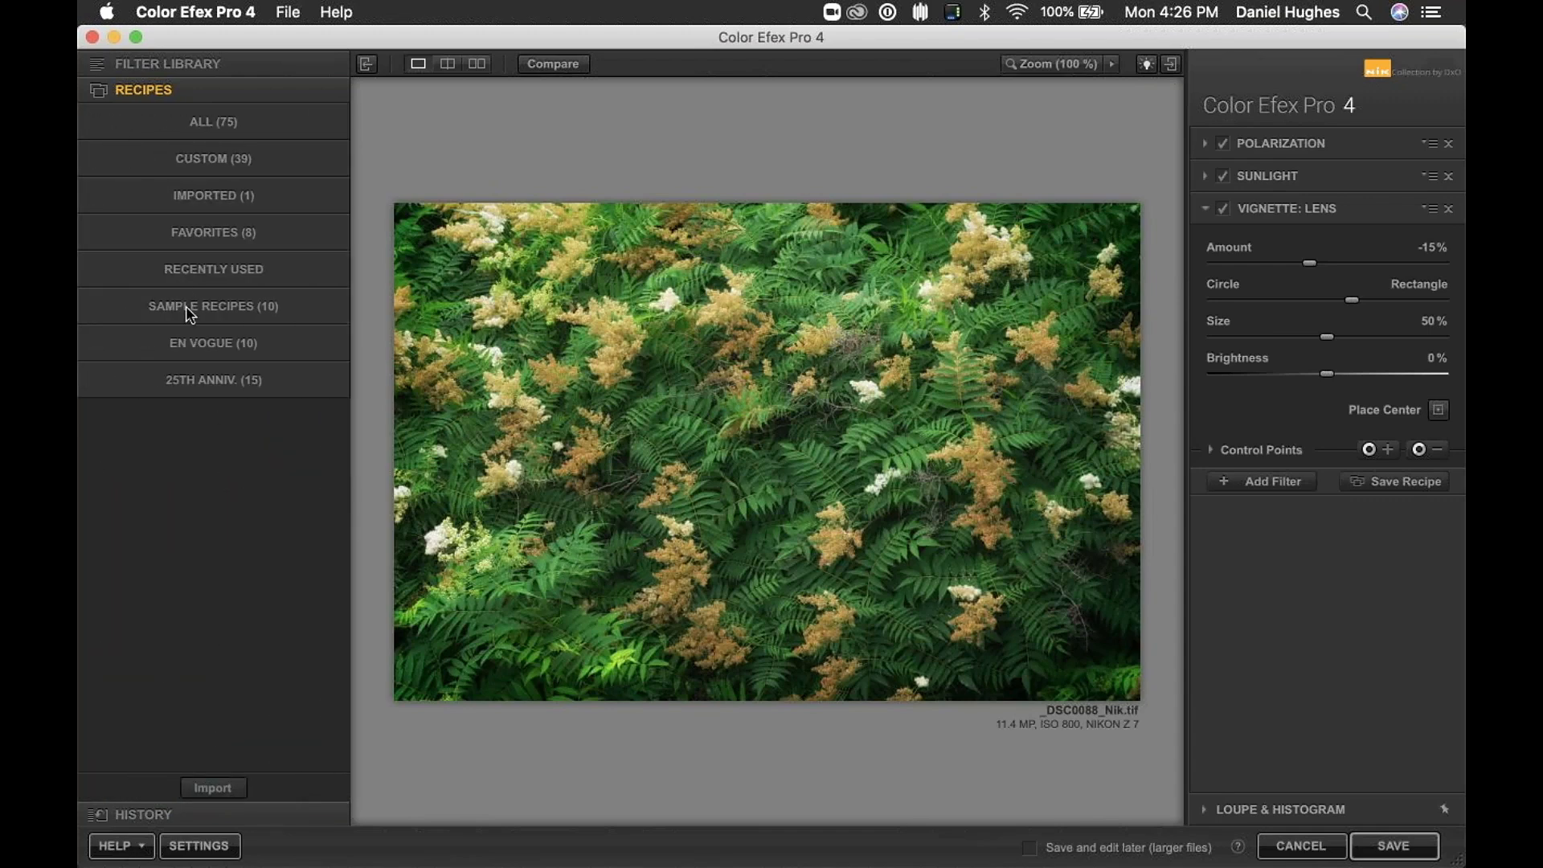
{"action": "left_click", "coordinate": [204, 349]}
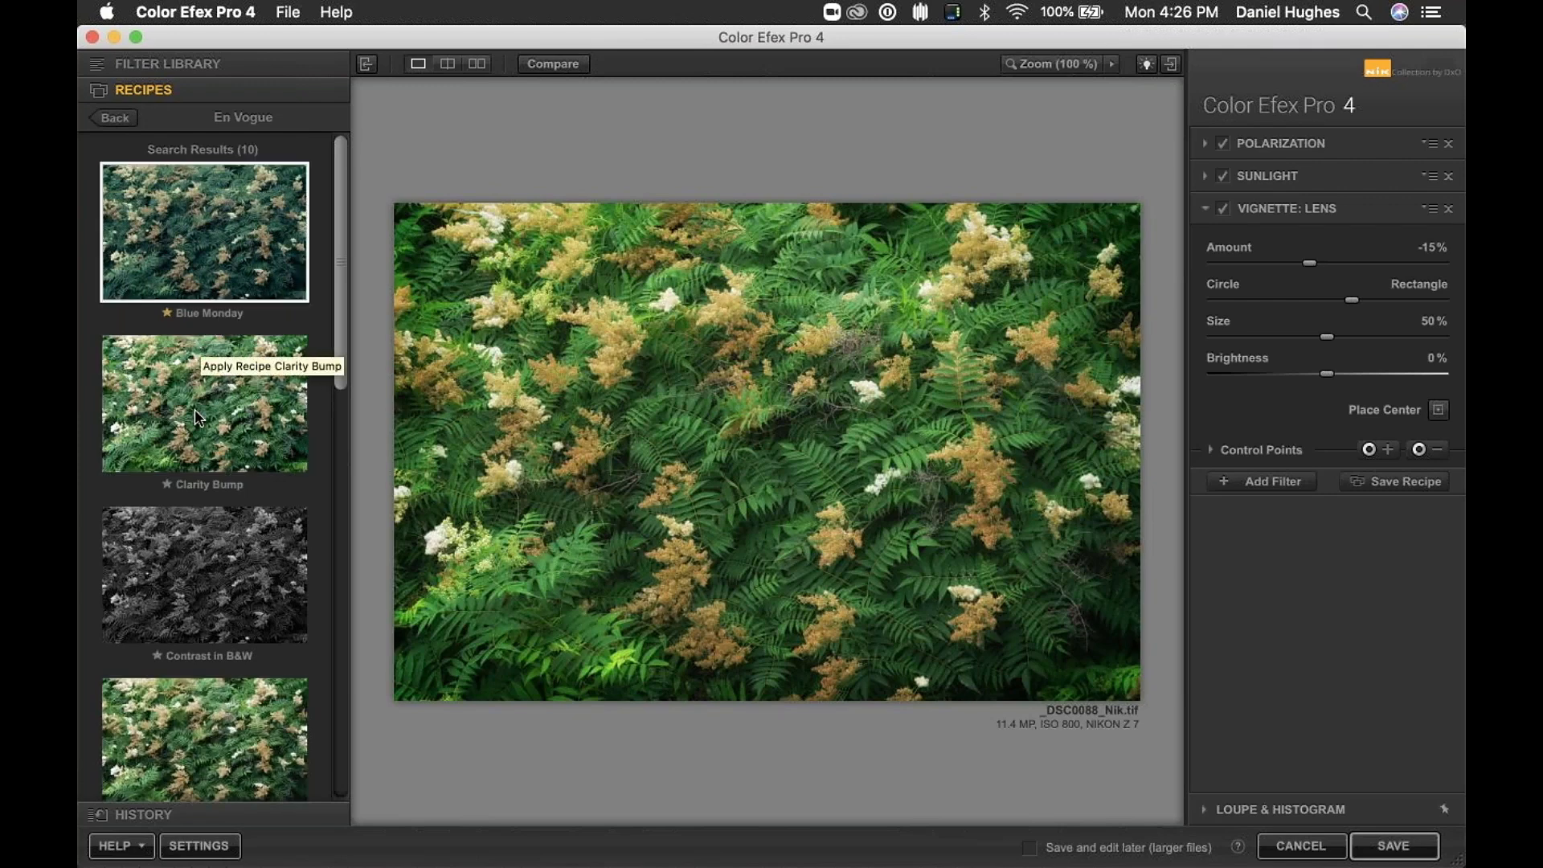
{"action": "scroll", "coordinate": [195, 441], "scroll_direction": "down", "scroll_amount": 2}
{"action": "scroll", "coordinate": [196, 448], "scroll_direction": "down", "scroll_amount": 10}
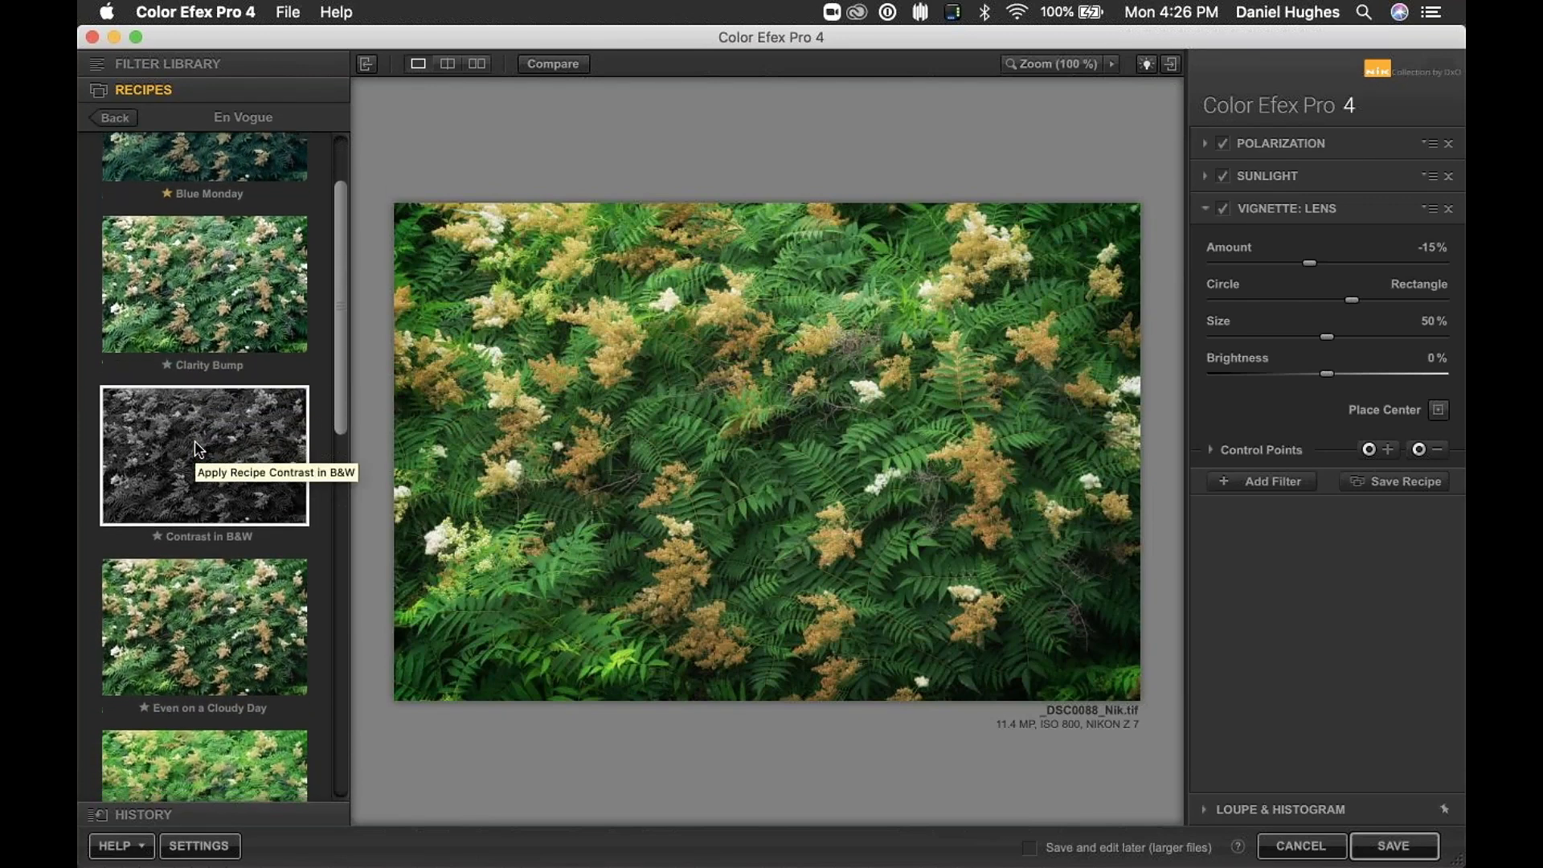
{"action": "scroll", "coordinate": [195, 446], "scroll_direction": "down", "scroll_amount": 20}
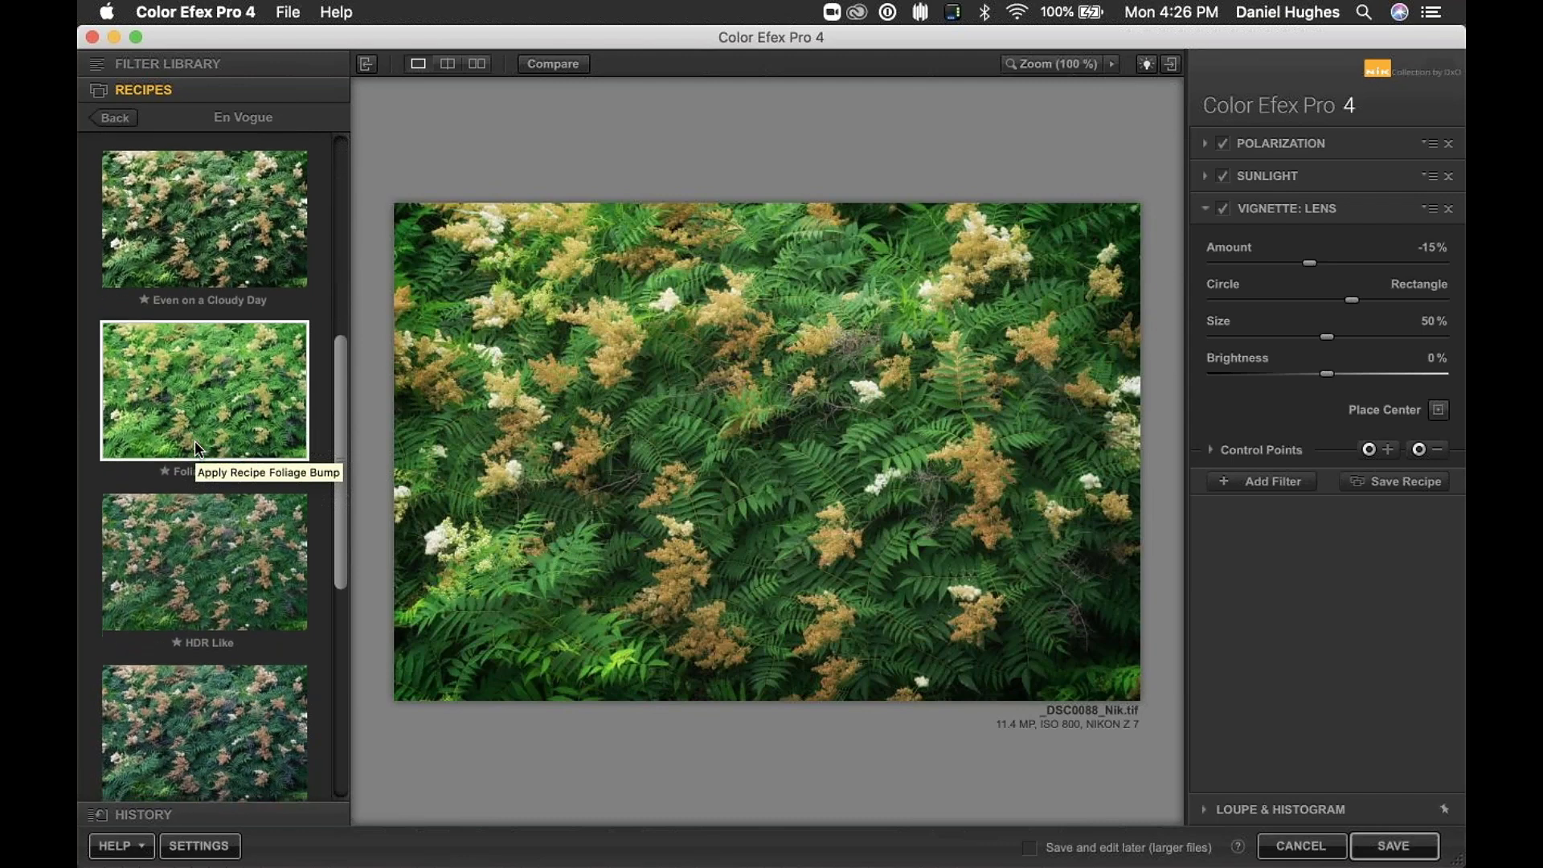
{"action": "scroll", "coordinate": [194, 448], "scroll_direction": "down", "scroll_amount": 10}
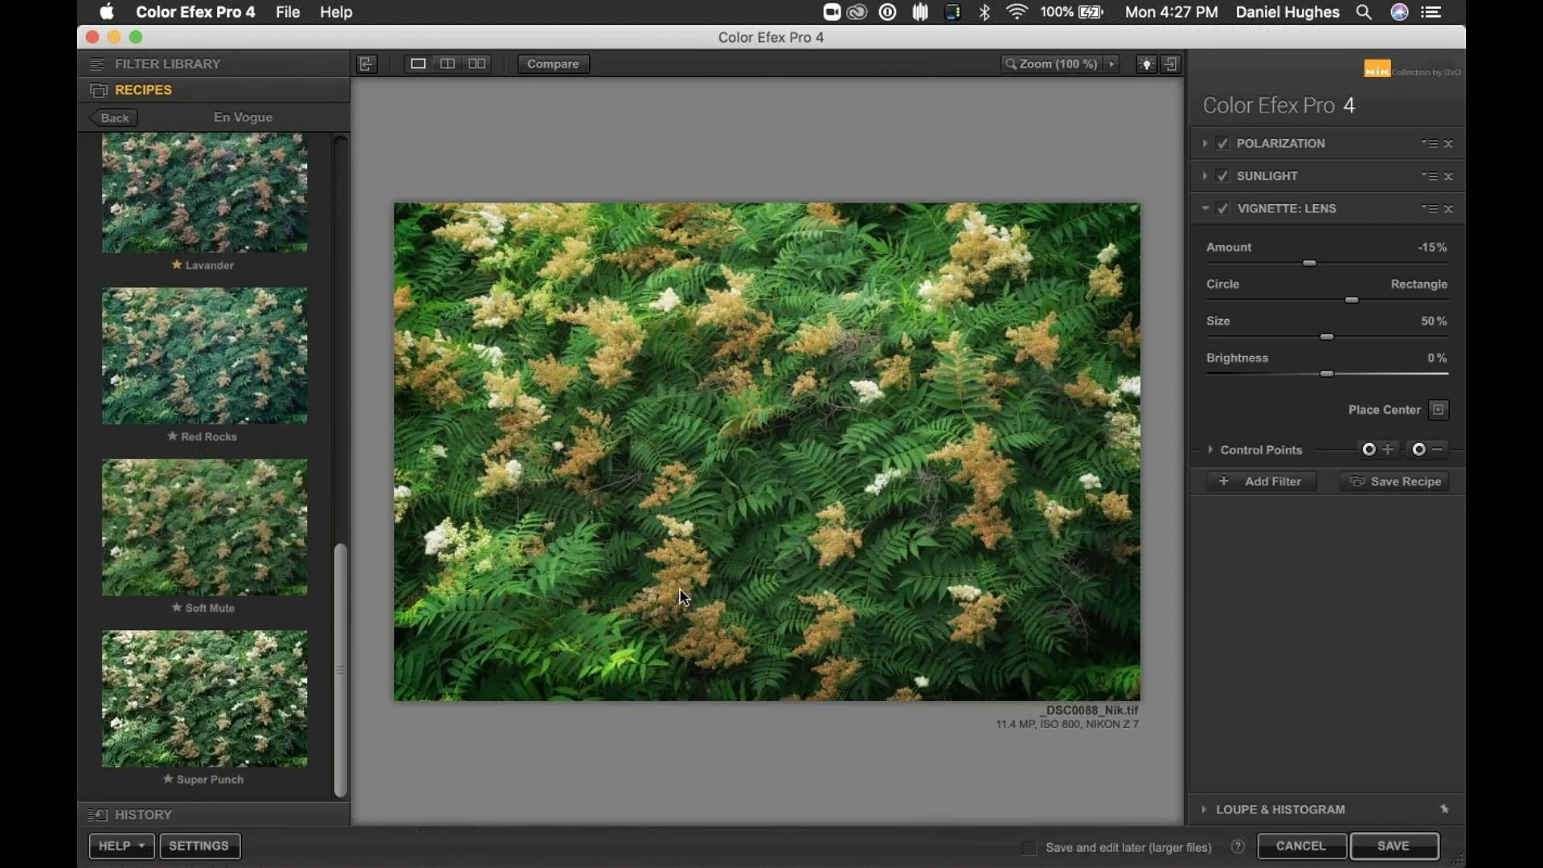
{"action": "left_click", "coordinate": [199, 201]}
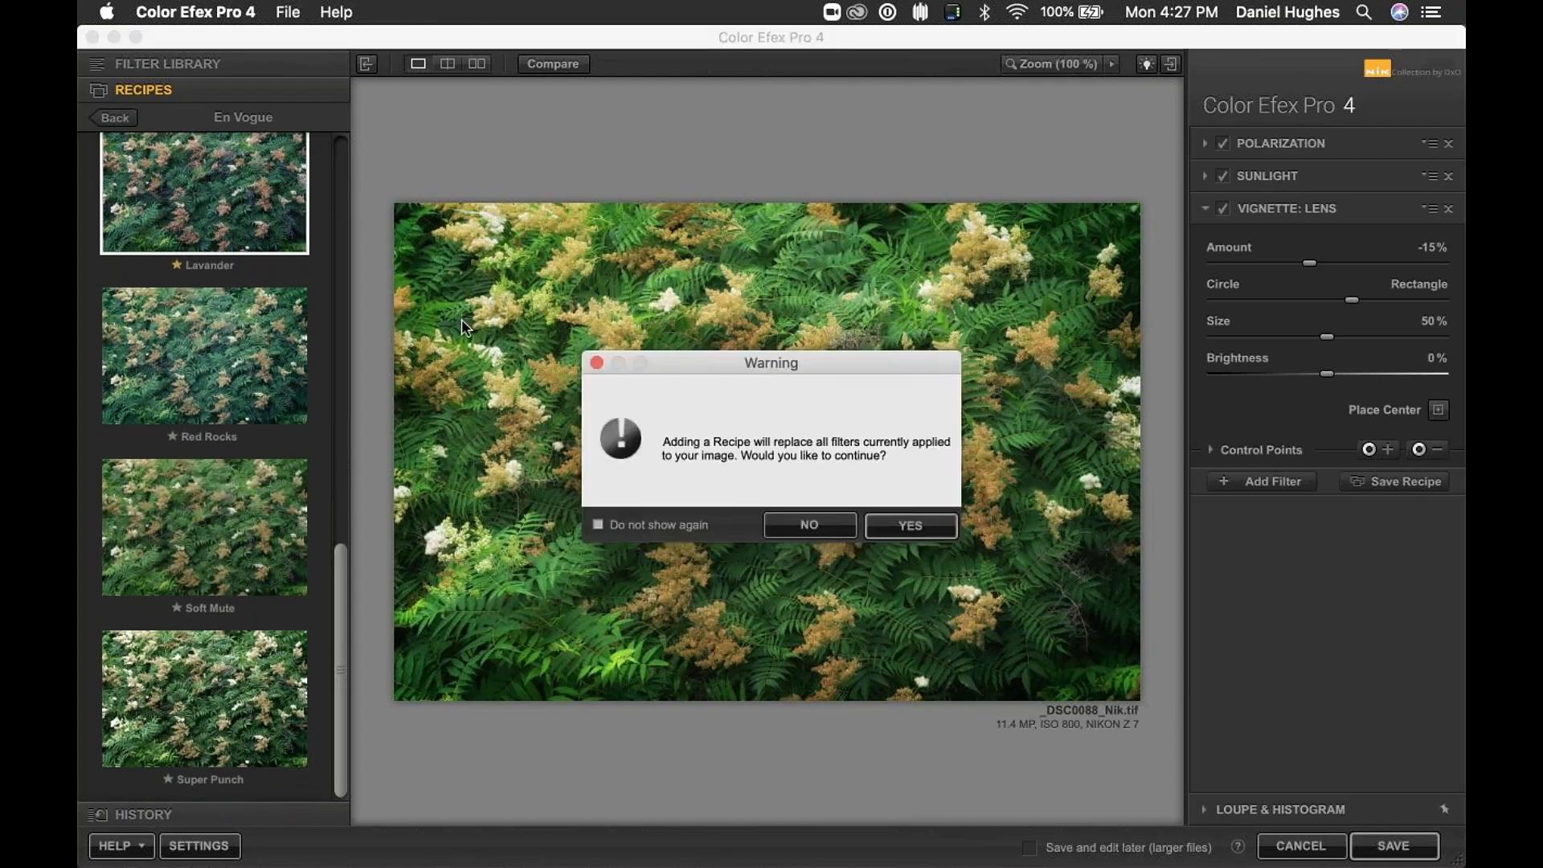
{"action": "left_click", "coordinate": [928, 527]}
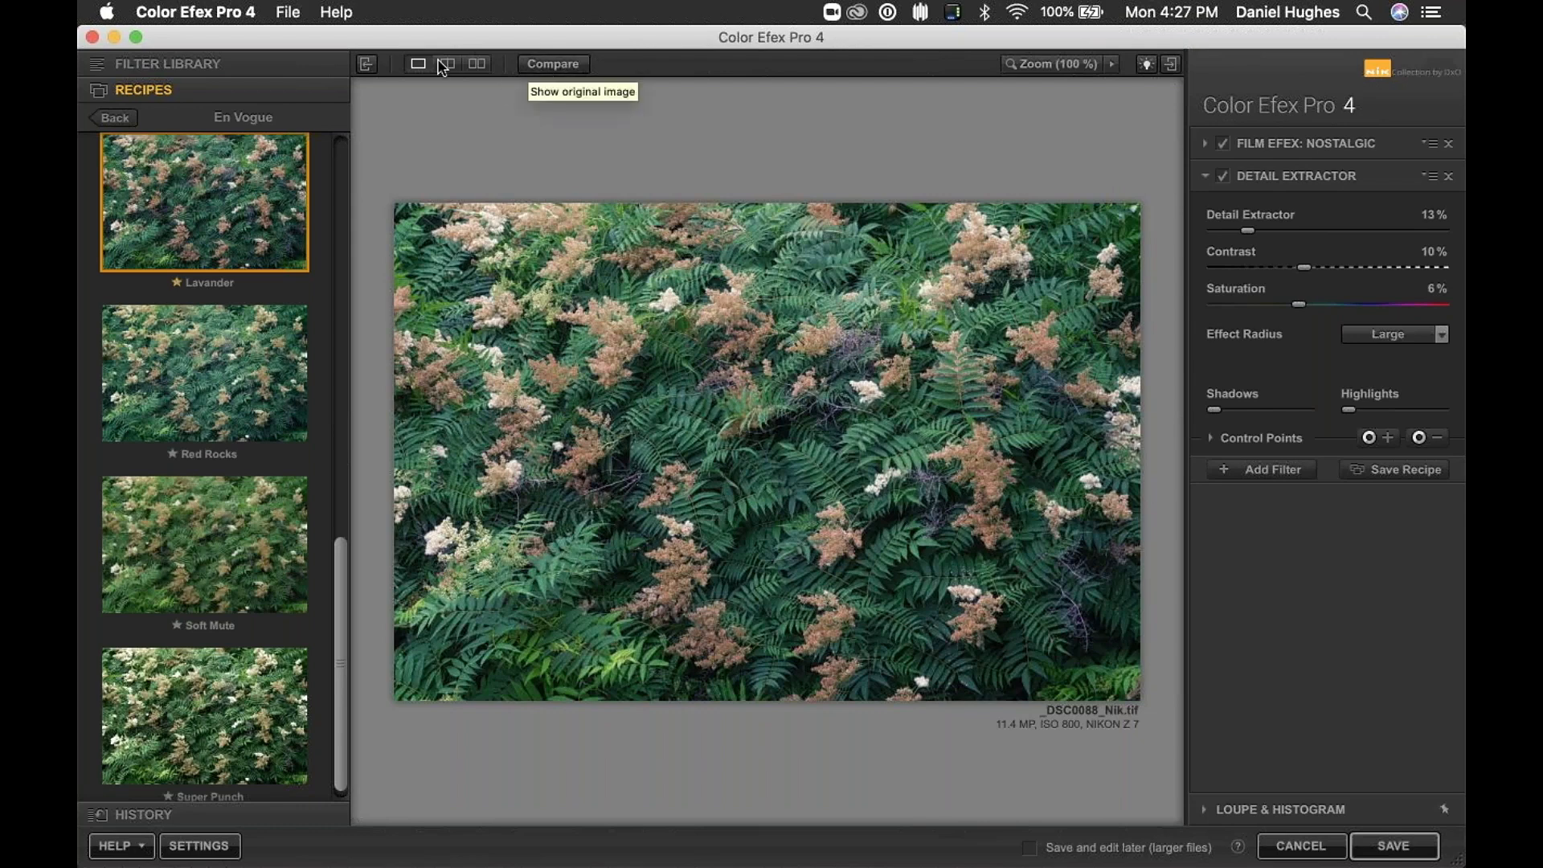
Step: Hide the recipe browser to enlarge the photo preview
{"action": "left_click", "coordinate": [365, 66]}
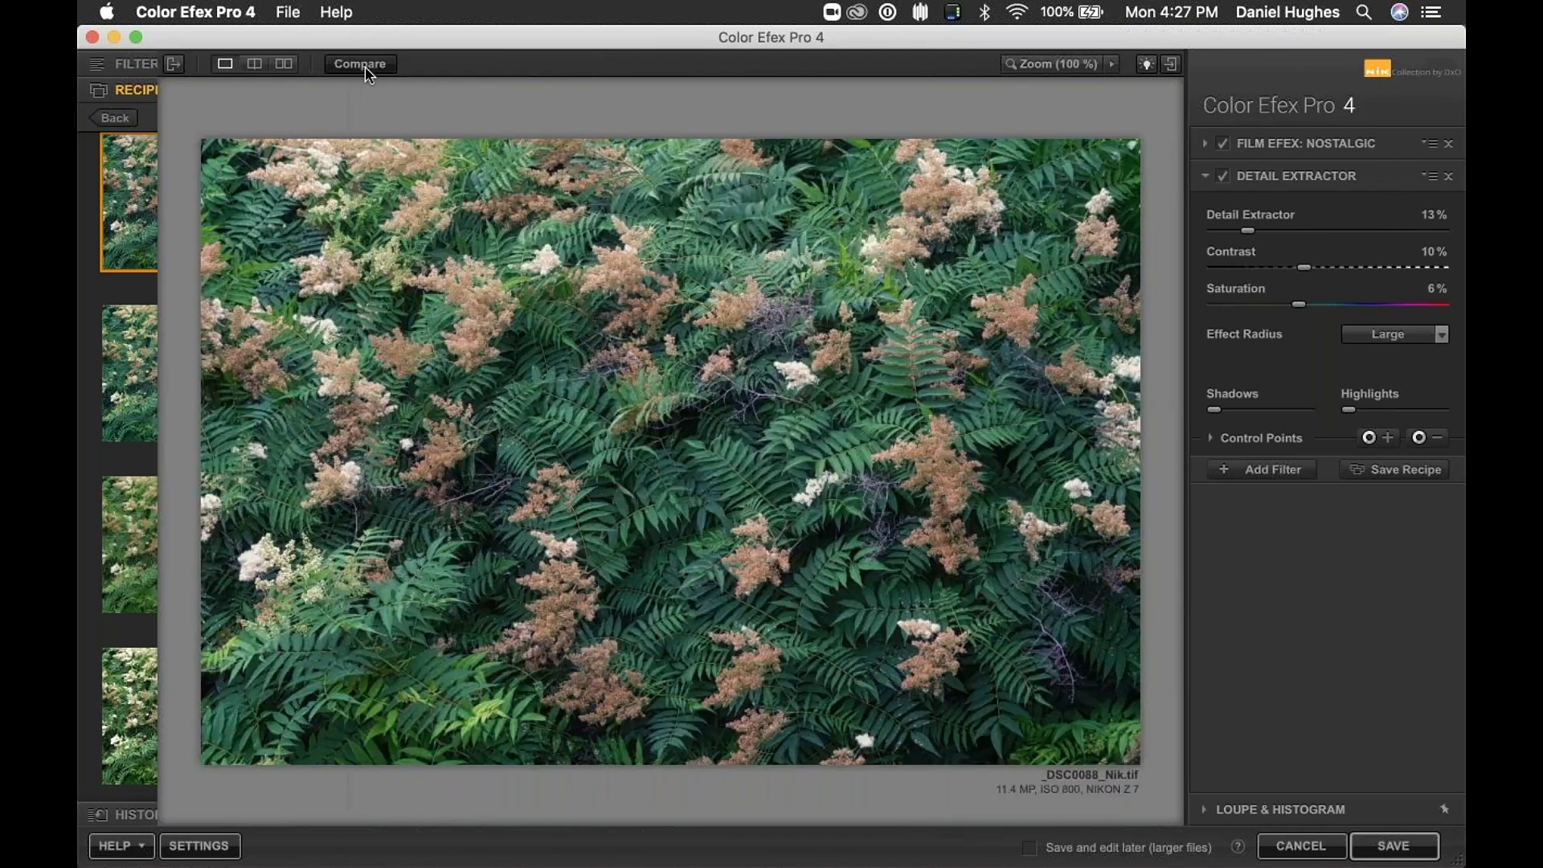
{"action": "left_click", "coordinate": [93, 66]}
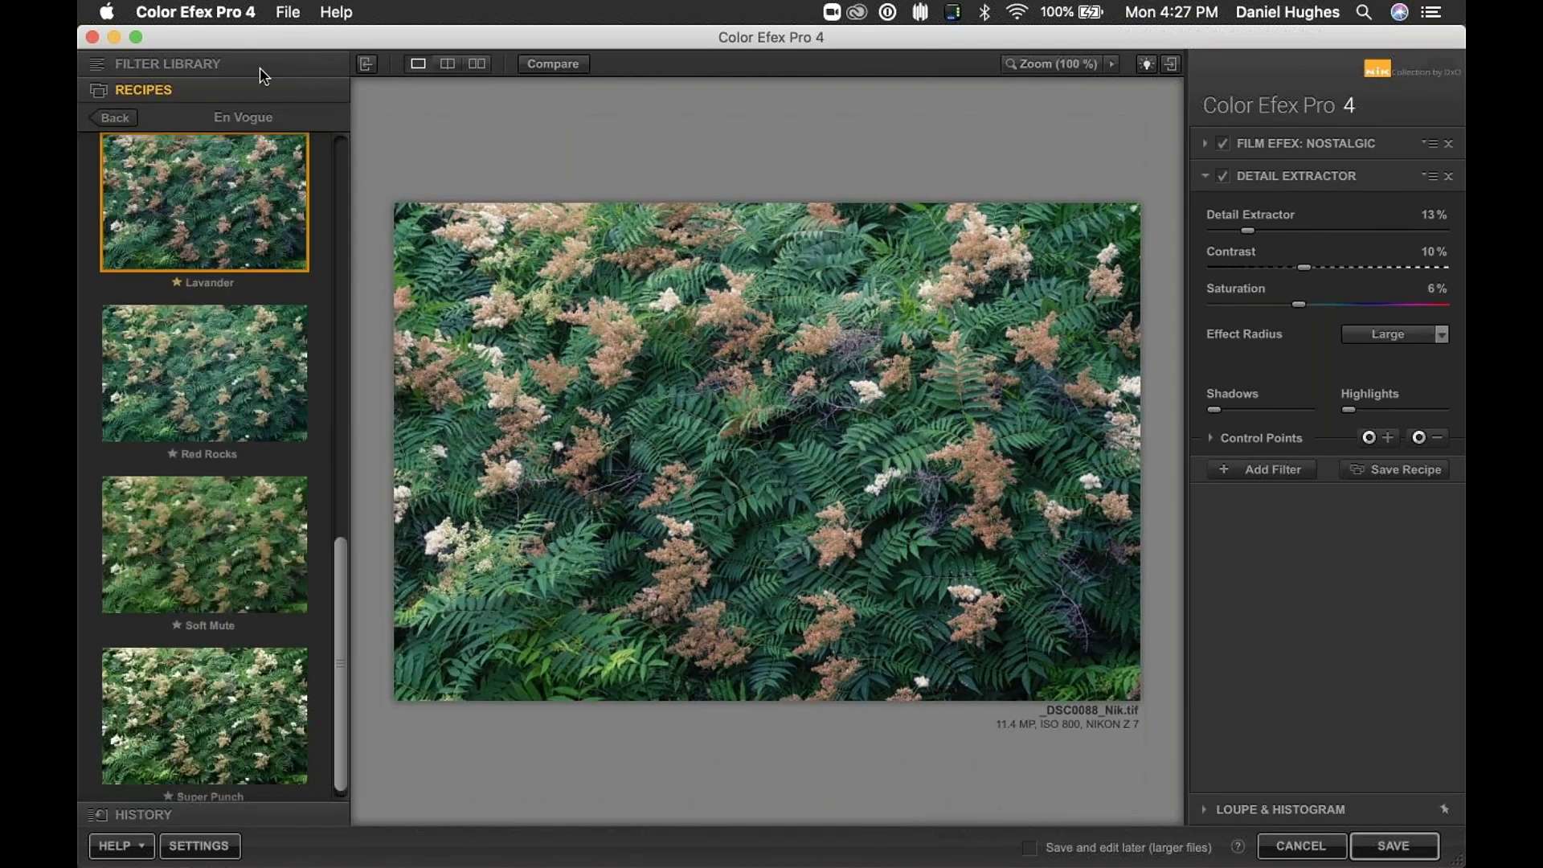
{"action": "left_click", "coordinate": [366, 66]}
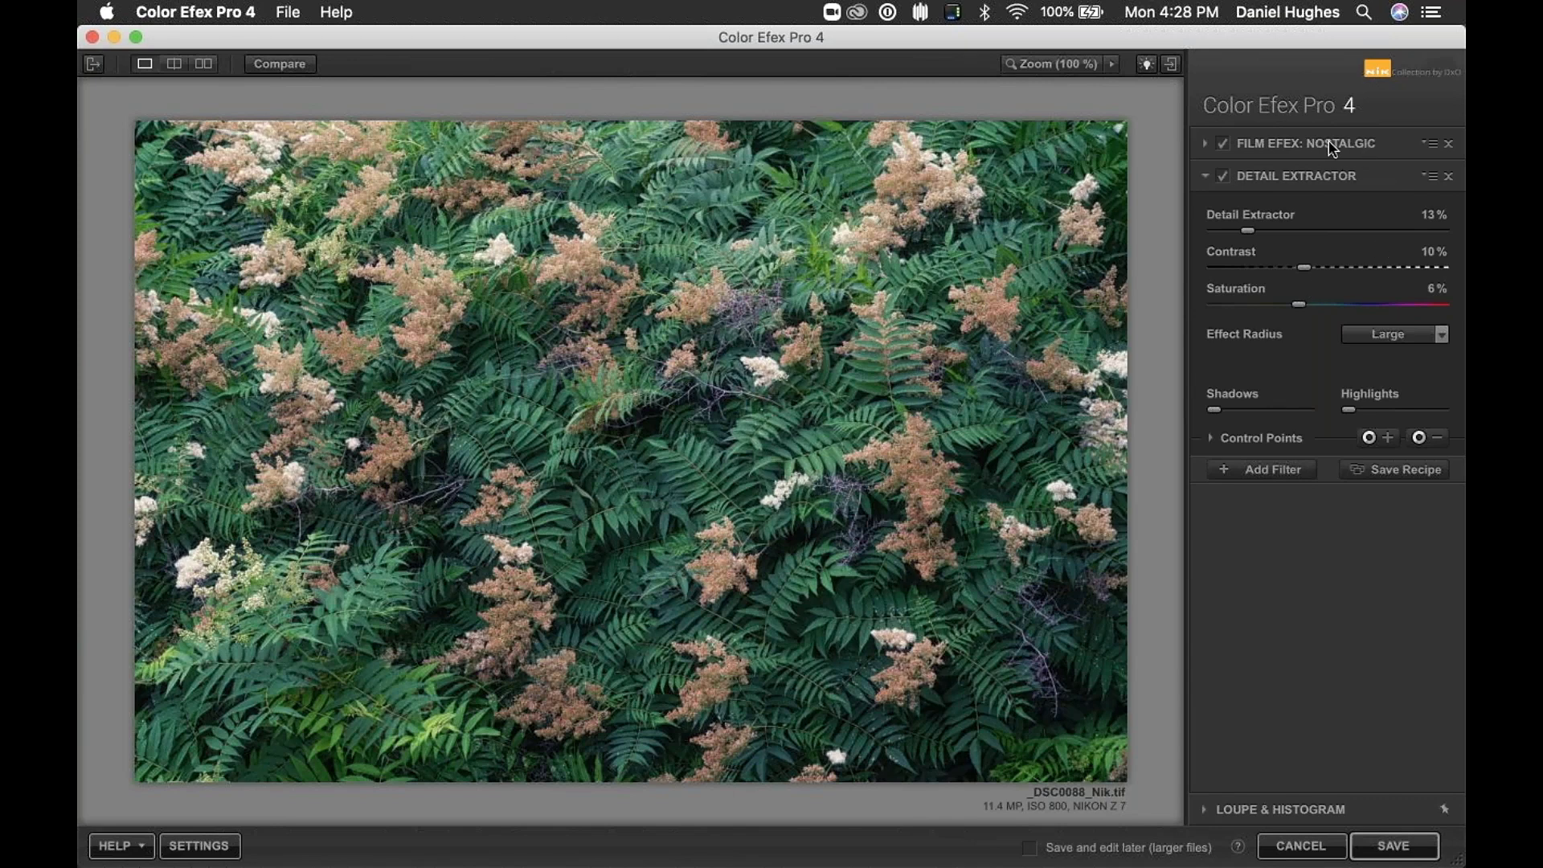
Step: Add a 100% opacity control point to Film Efex: Nostalgic on the lower central flower cluster, with its size at 13%
{"action": "left_click", "coordinate": [1268, 144]}
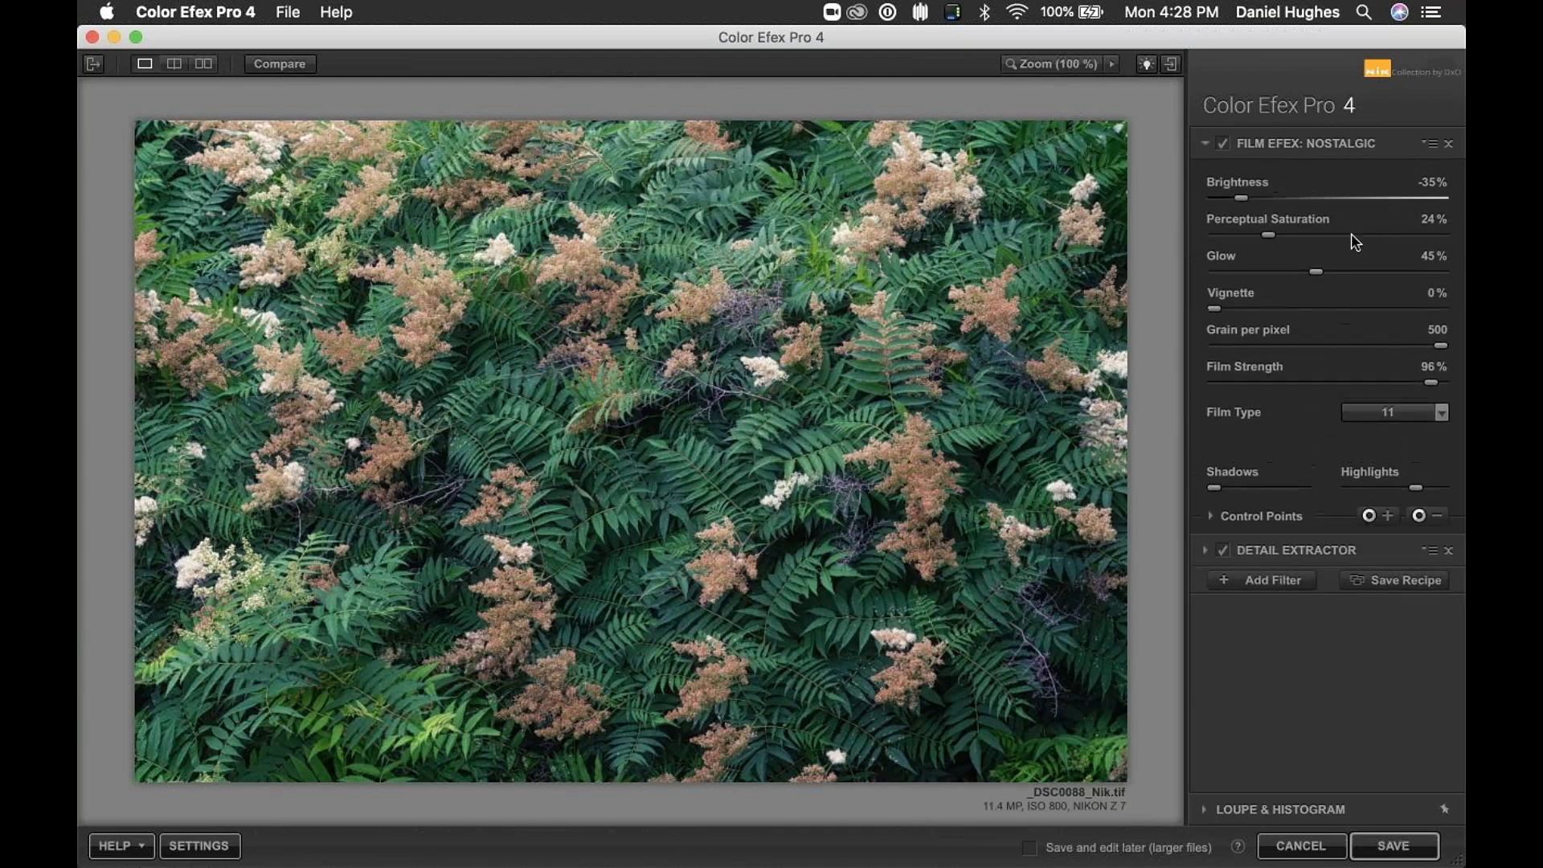
{"action": "left_click", "coordinate": [1388, 517]}
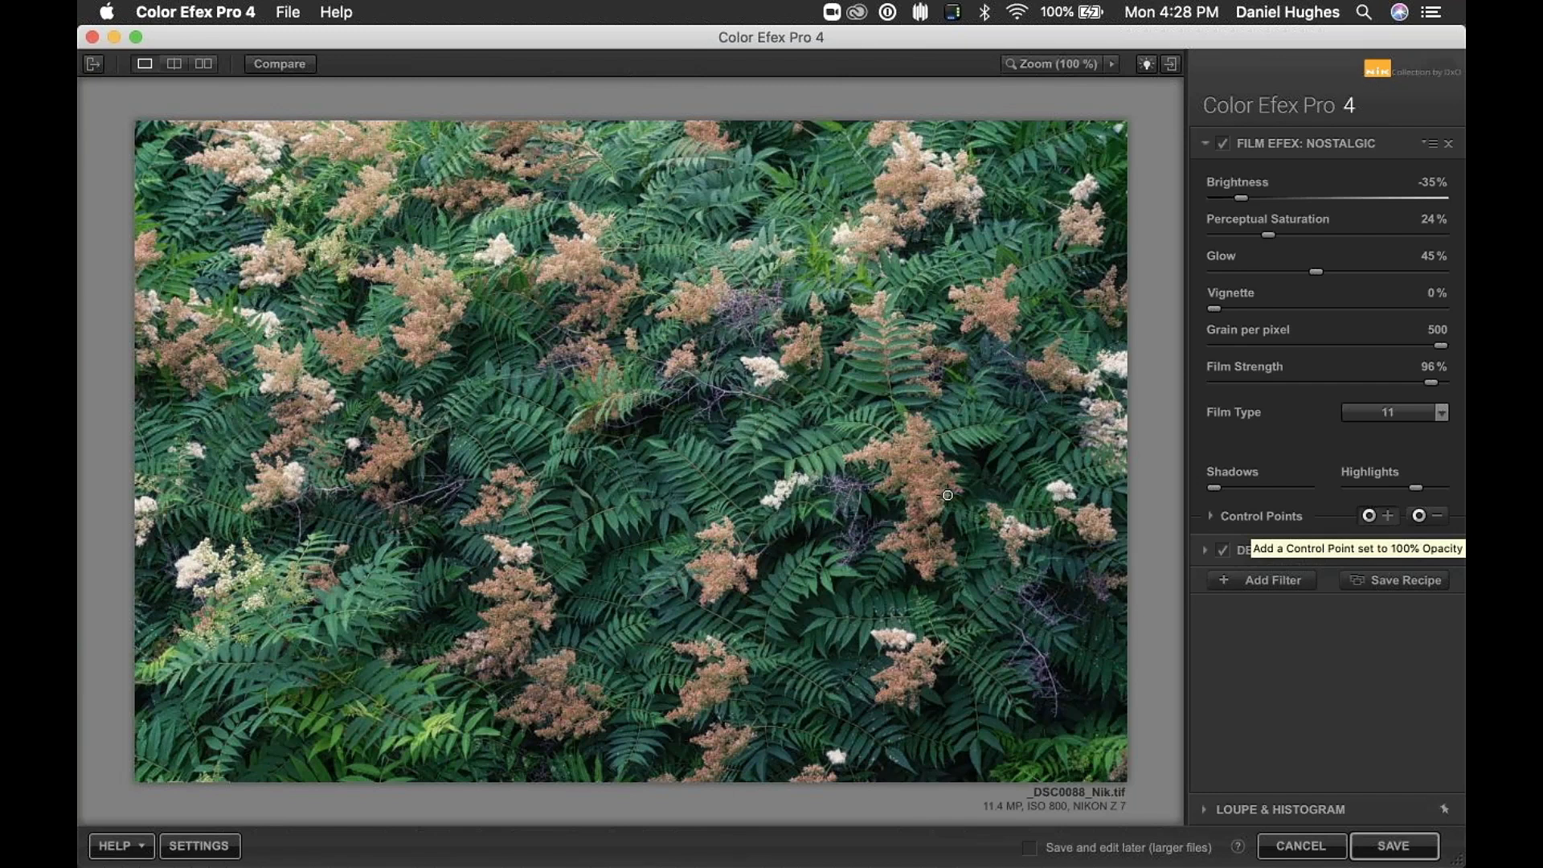
{"action": "left_click", "coordinate": [723, 562]}
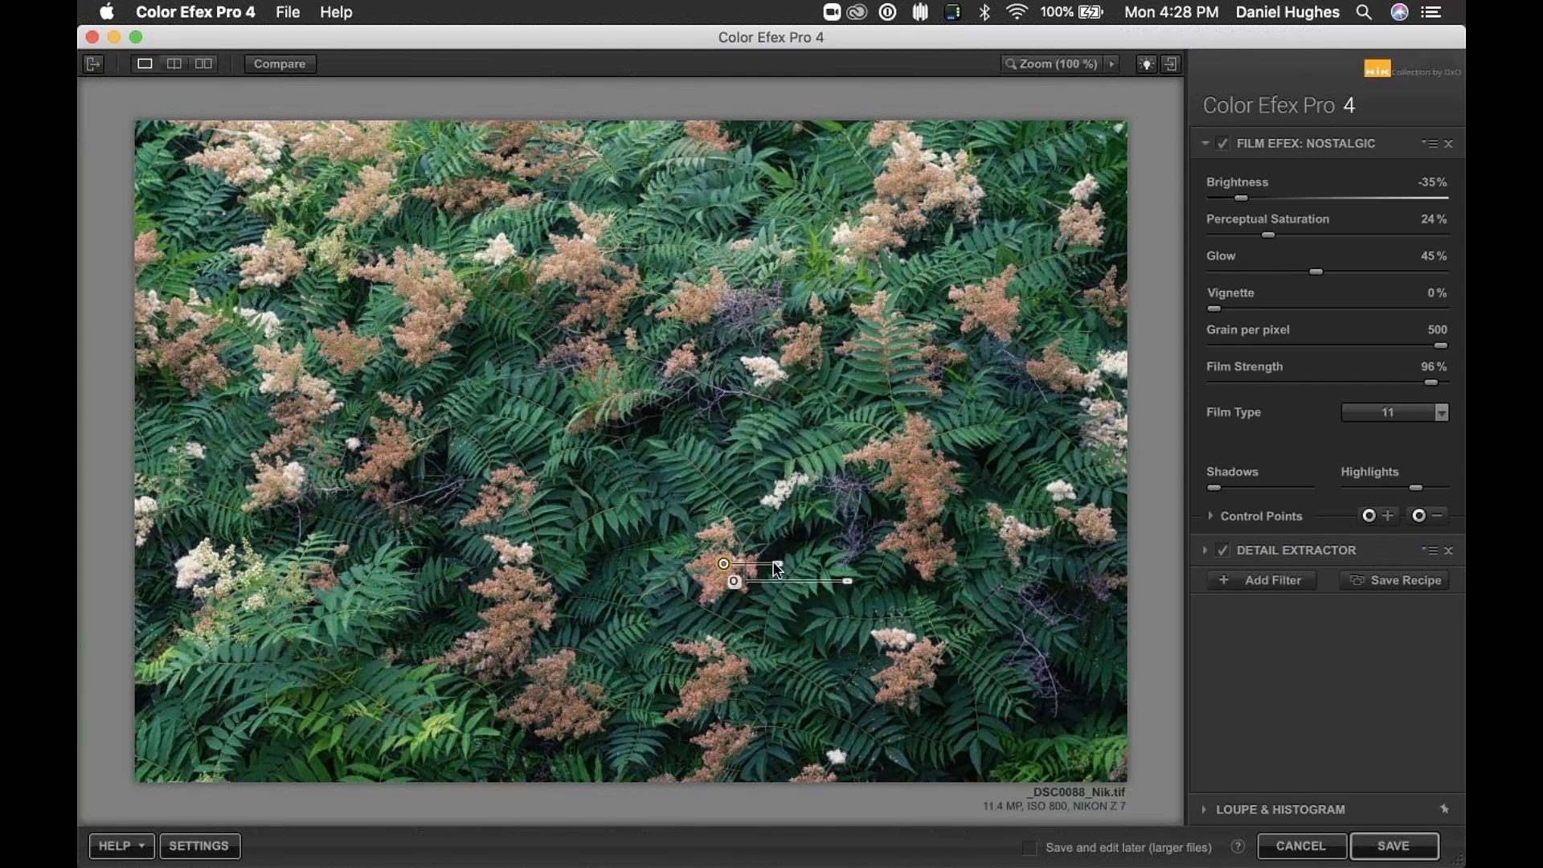
{"action": "left_click_drag", "start_coordinate": [778, 564], "coordinate": [771, 566]}
{"action": "left_click_drag", "start_coordinate": [772, 566], "coordinate": [724, 571]}
{"action": "left_click", "coordinate": [722, 569]}
Step: Expand the Film Efex: Nostalgic control point settings and test the filter's overall opacity at 100%, ending at 0%
{"action": "left_click", "coordinate": [1212, 517]}
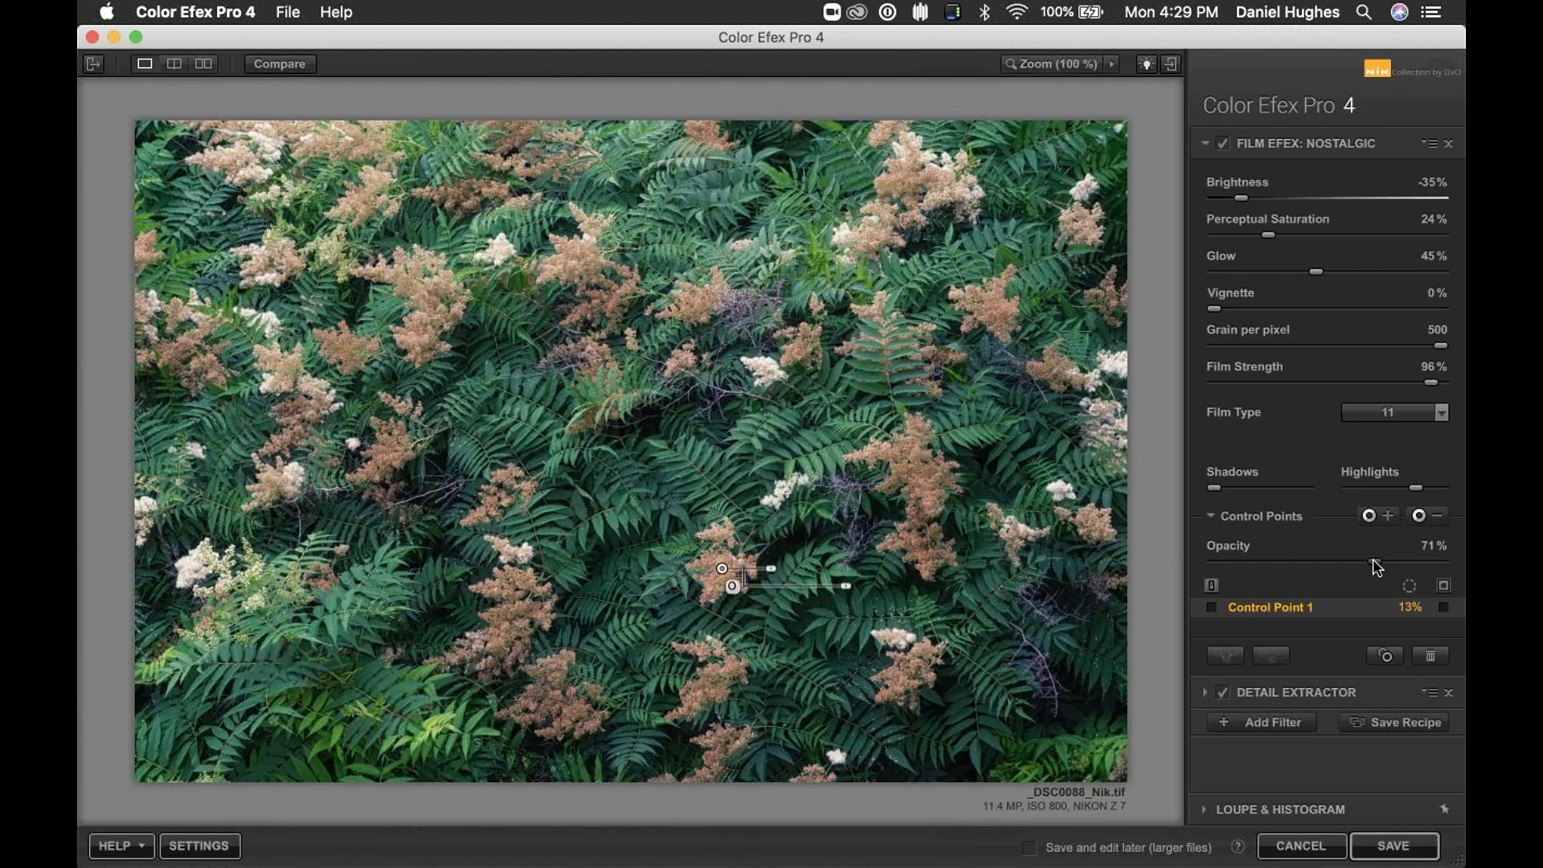
{"action": "left_click_drag", "start_coordinate": [1377, 565], "coordinate": [1444, 561]}
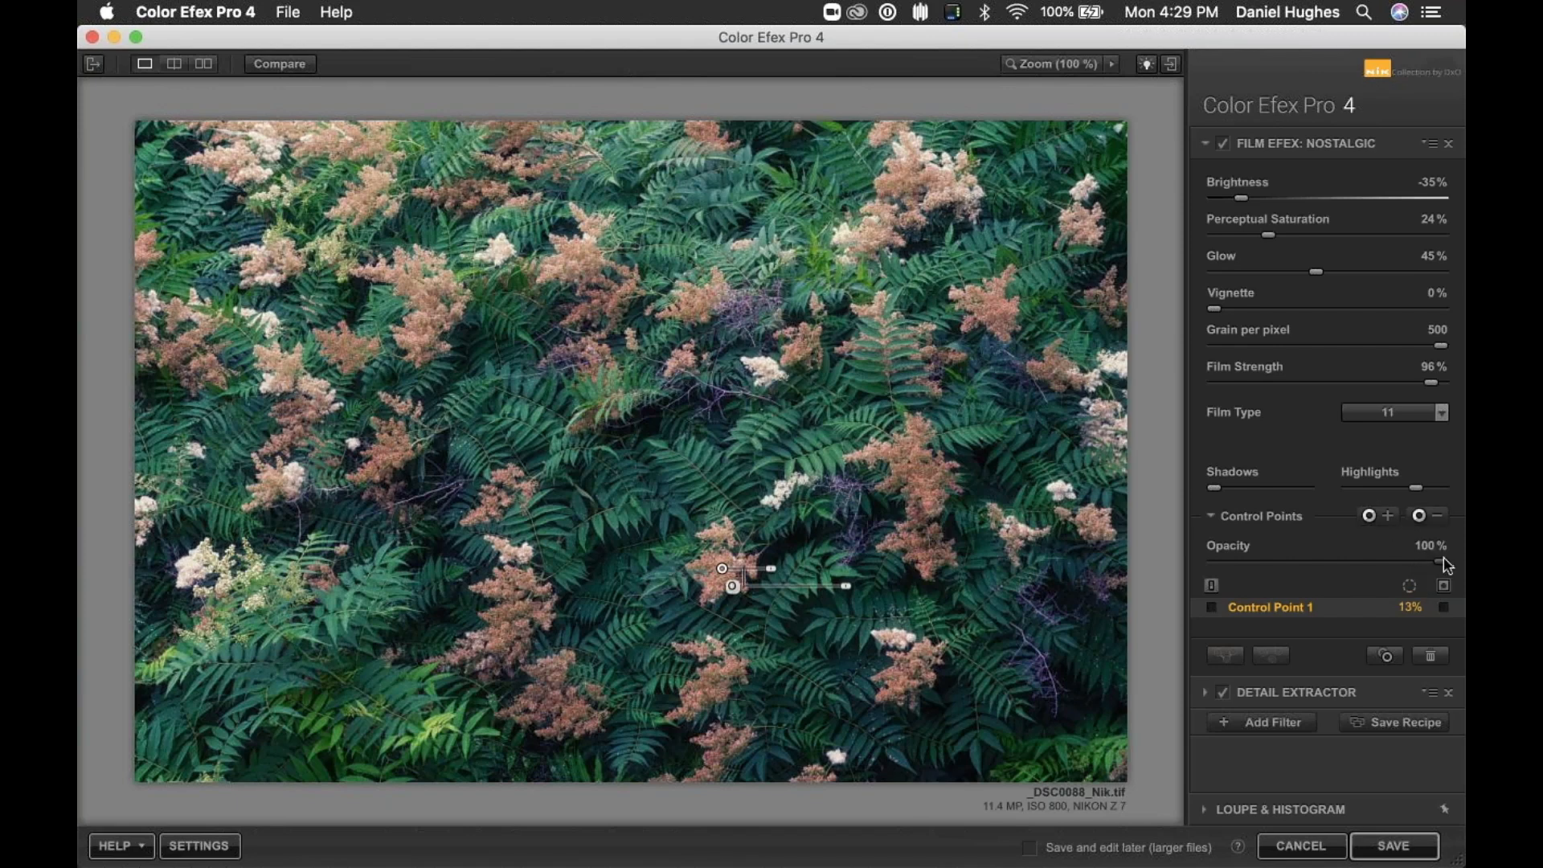
{"action": "left_click_drag", "start_coordinate": [1388, 560], "coordinate": [1186, 560]}
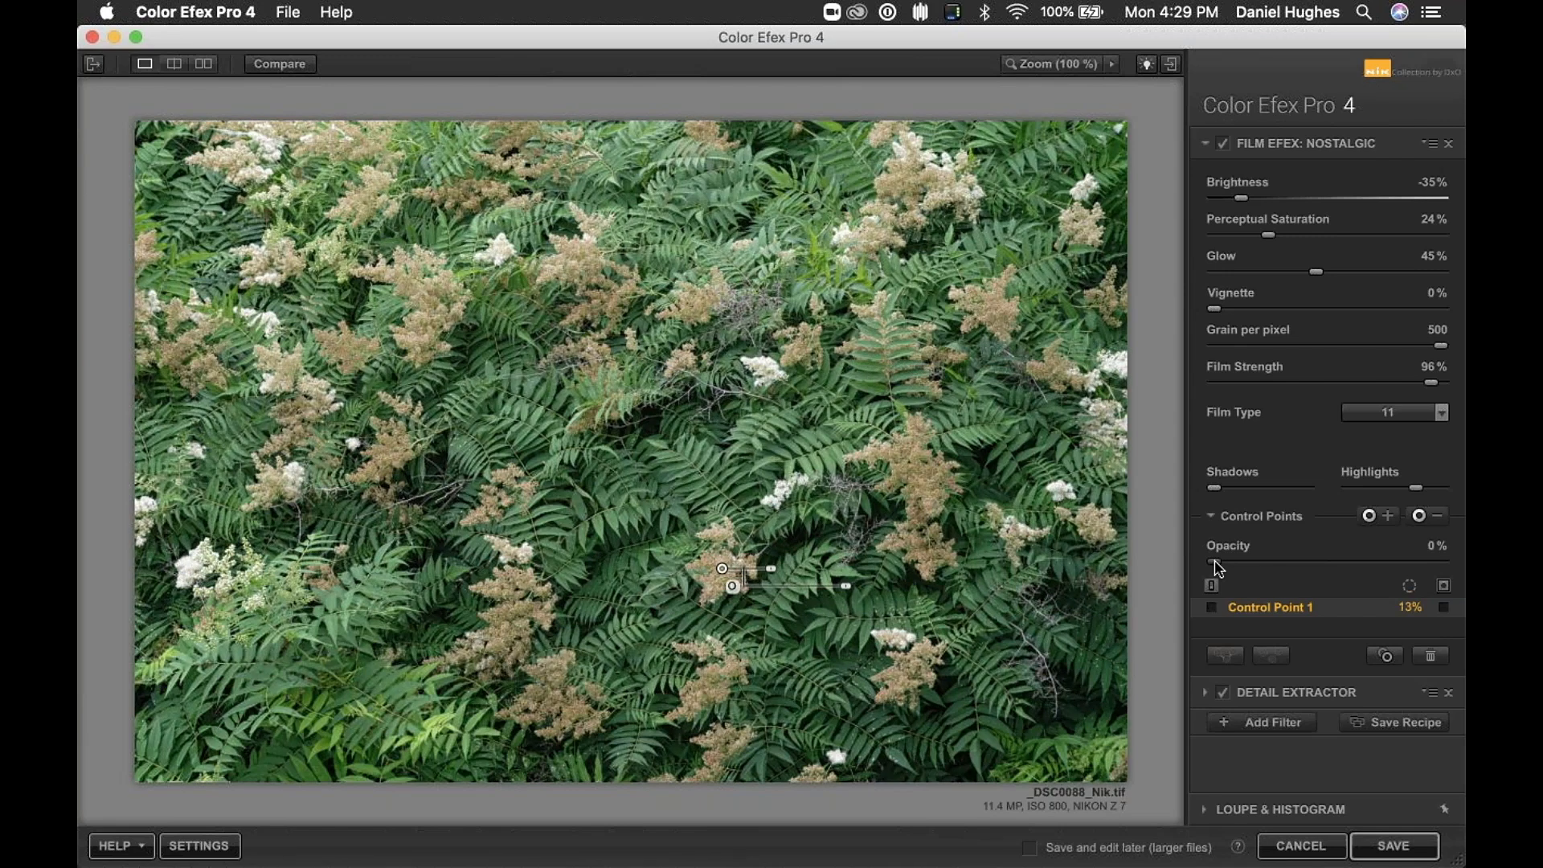
Step: Re-enable the control point on the lower central flower cluster and set Film Efex: Nostalgic's overall opacity to 20%
{"action": "left_click", "coordinate": [1212, 608]}
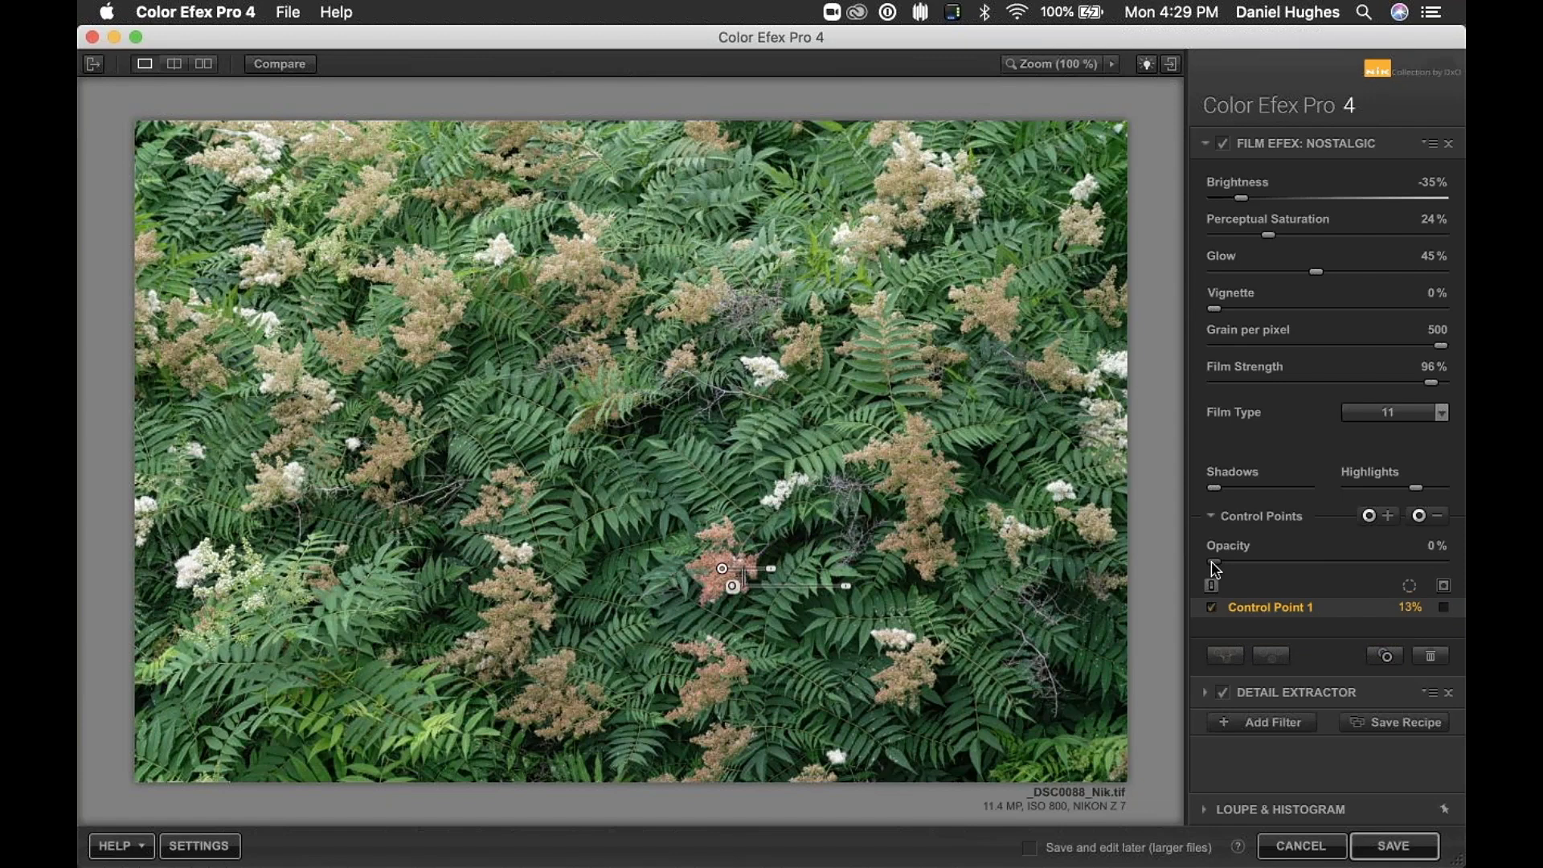
{"action": "left_click_drag", "start_coordinate": [1215, 569], "coordinate": [1259, 571]}
Step: Check the control point's effect on the flower cluster at 100% magnification by hiding and showing it repeatedly, ending with it shown
{"action": "left_click", "coordinate": [1211, 610]}
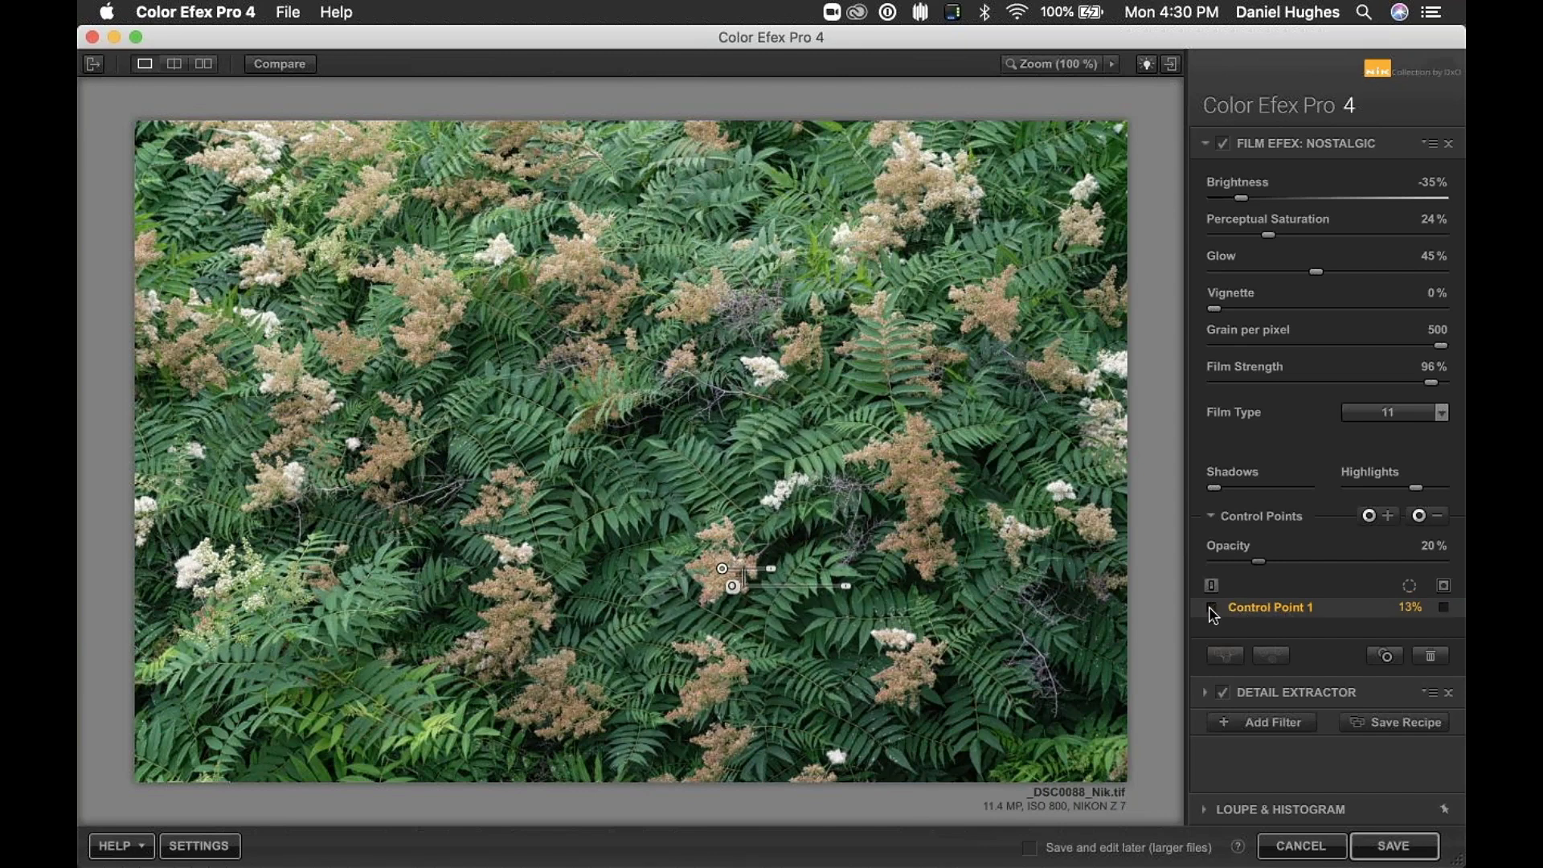
{"action": "key", "text": "space"}
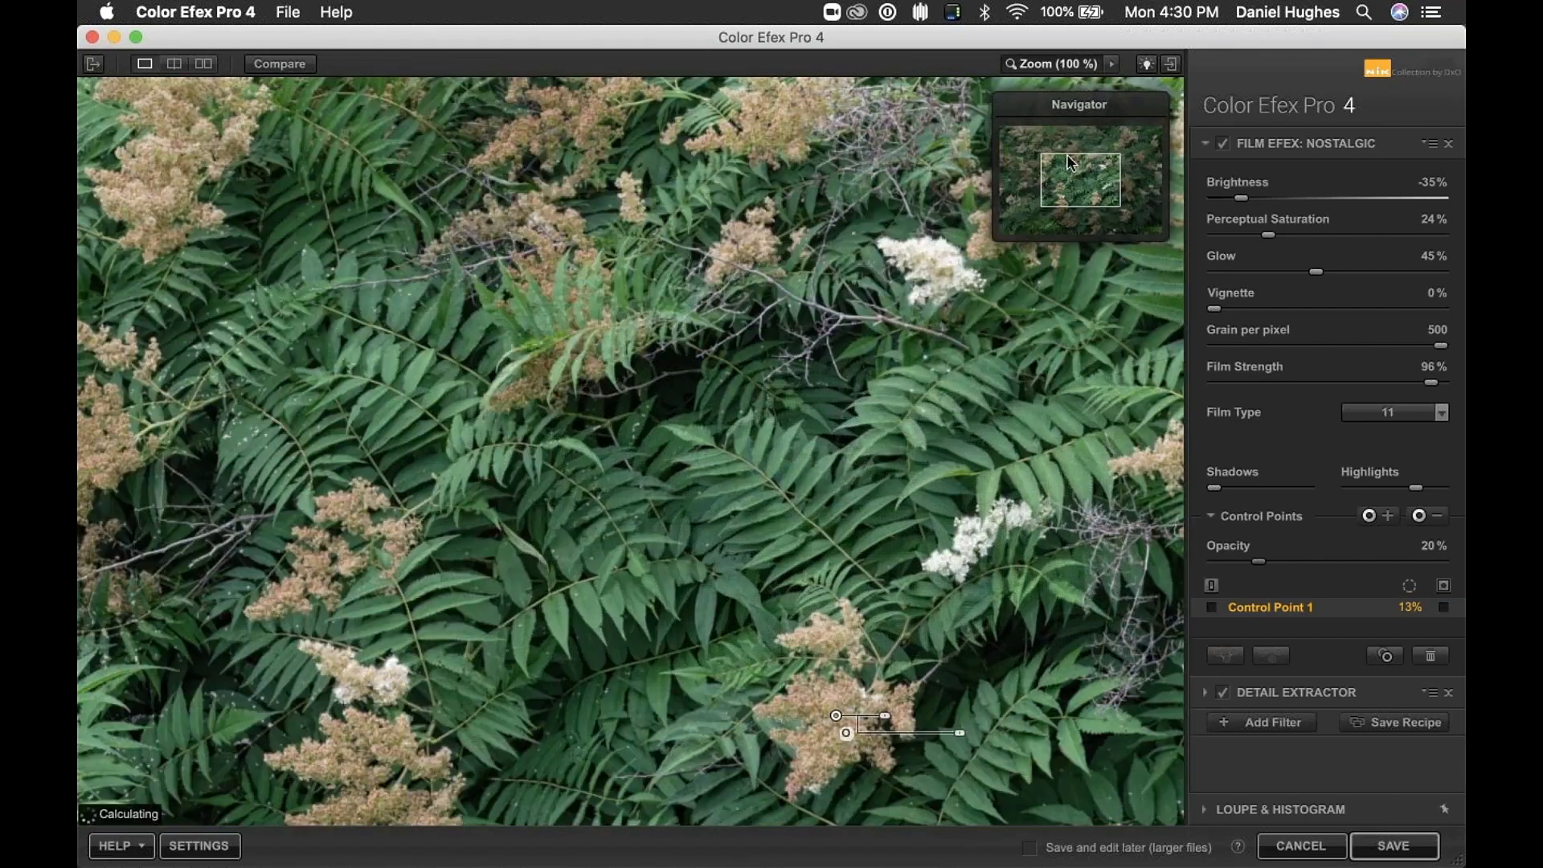
{"action": "left_click_drag", "start_coordinate": [1072, 163], "coordinate": [1076, 182]}
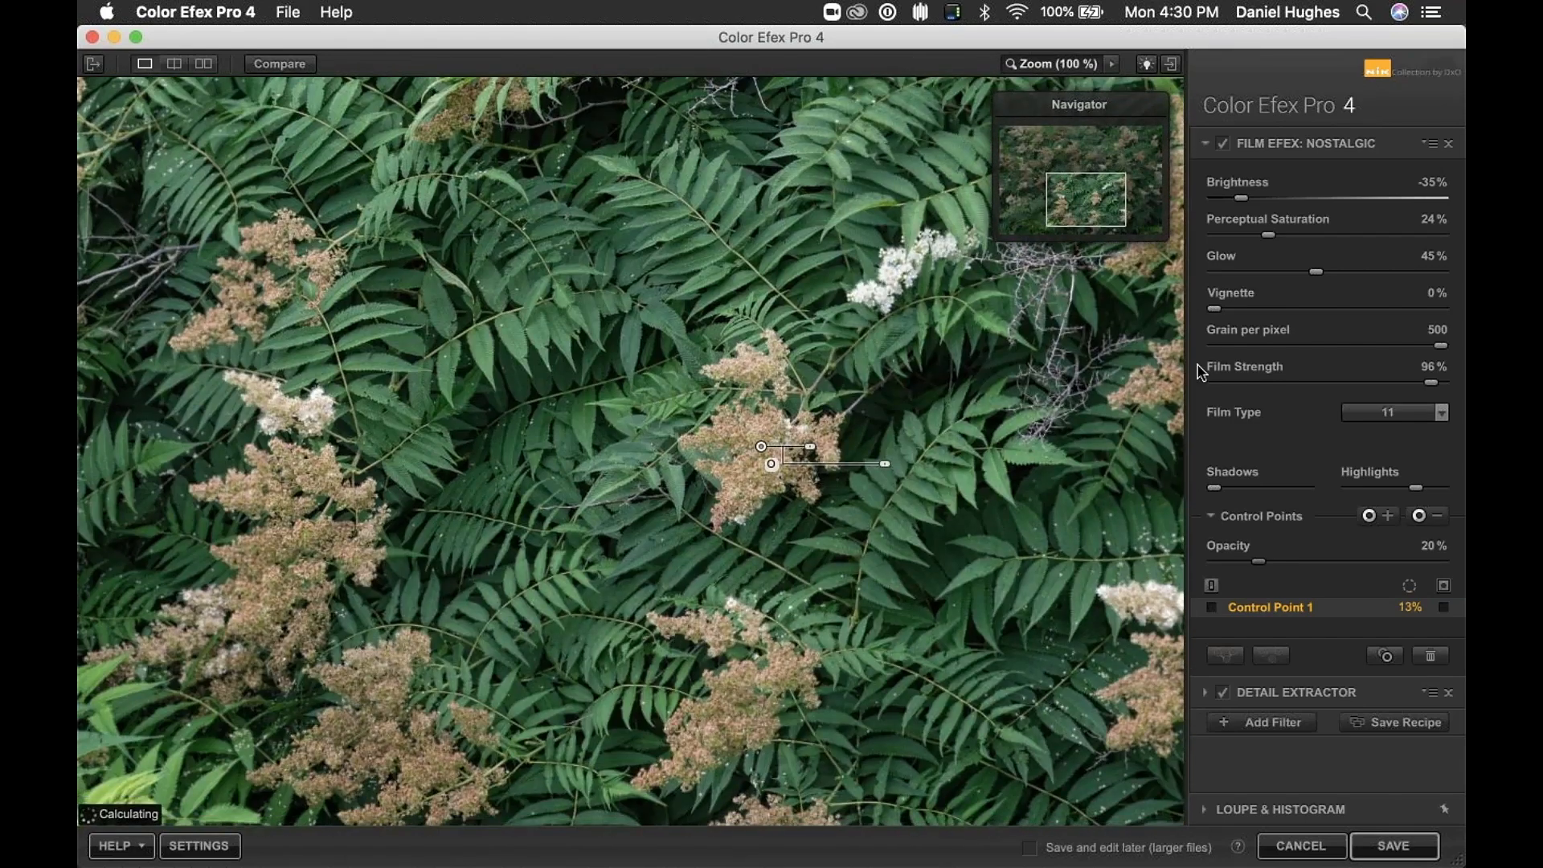
{"action": "left_click", "coordinate": [1213, 608]}
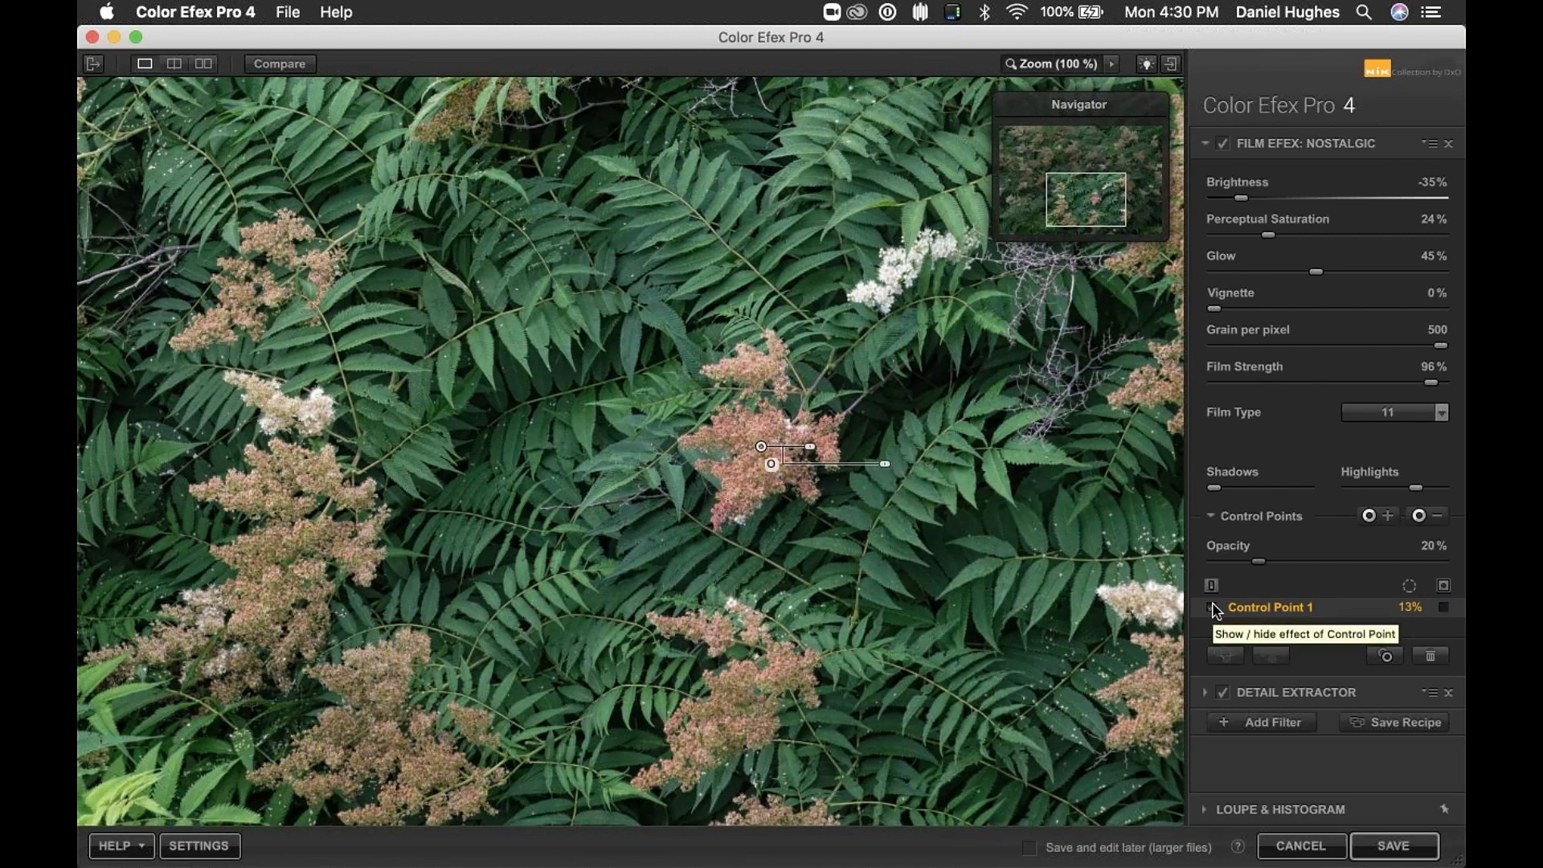
{"action": "left_click", "coordinate": [1213, 609]}
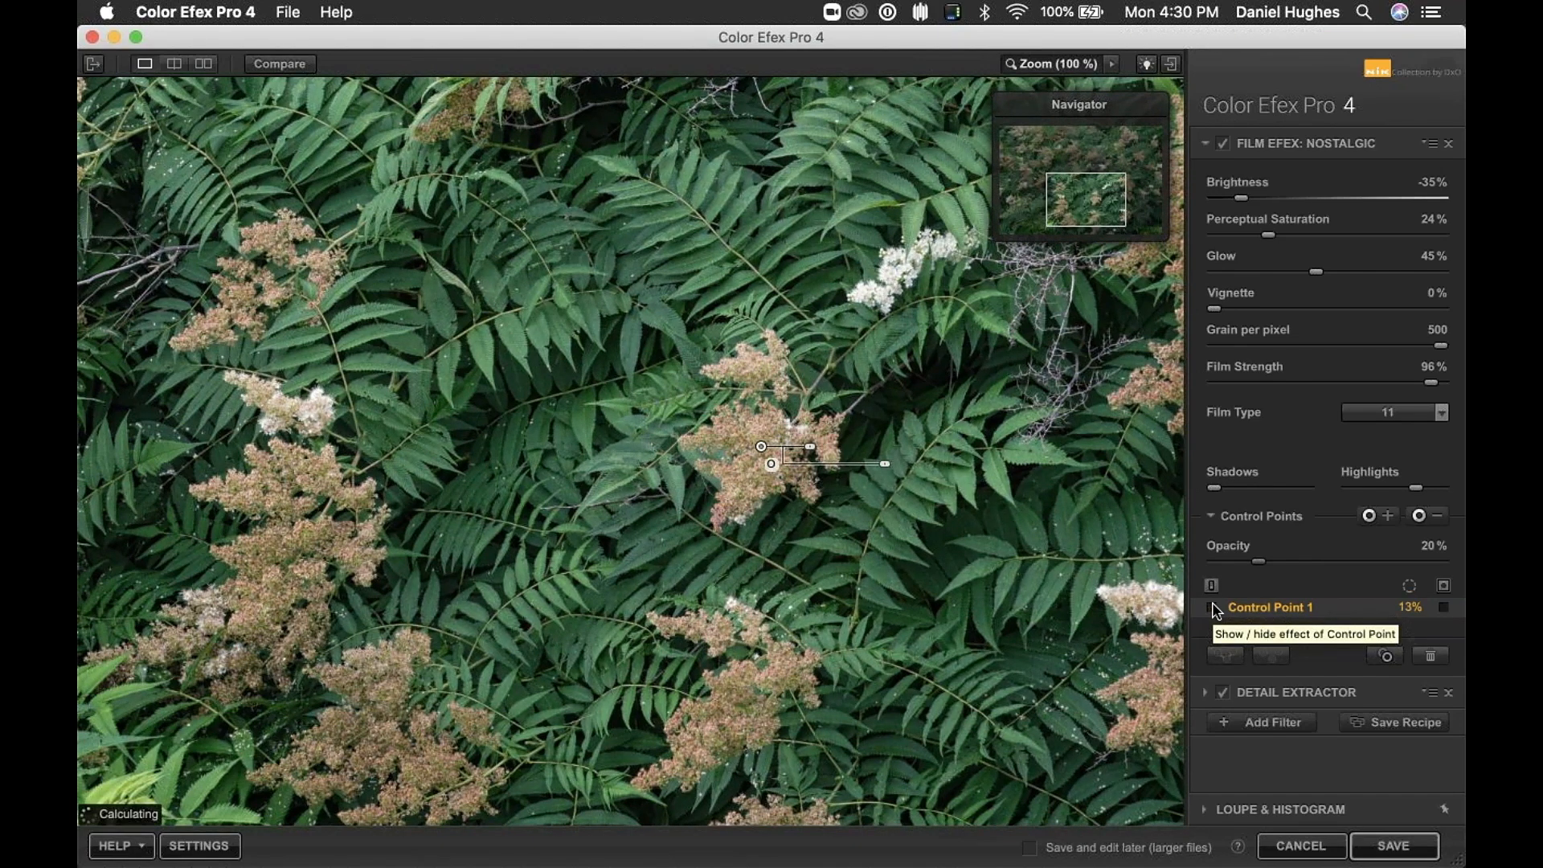
{"action": "left_click", "coordinate": [1213, 608]}
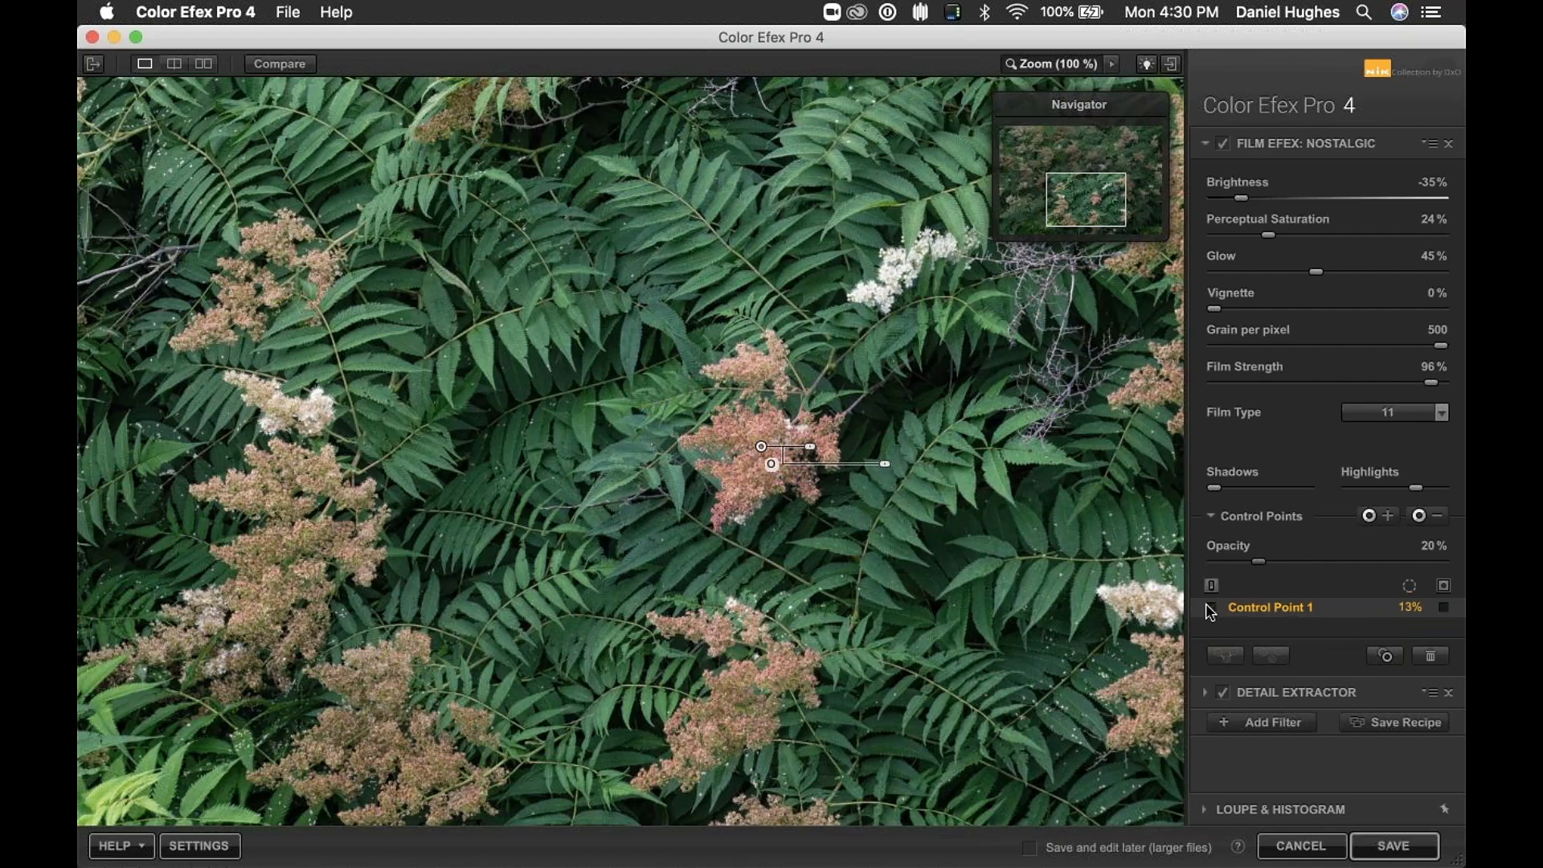
{"action": "left_click", "coordinate": [1211, 608]}
{"action": "left_click", "coordinate": [1211, 608]}
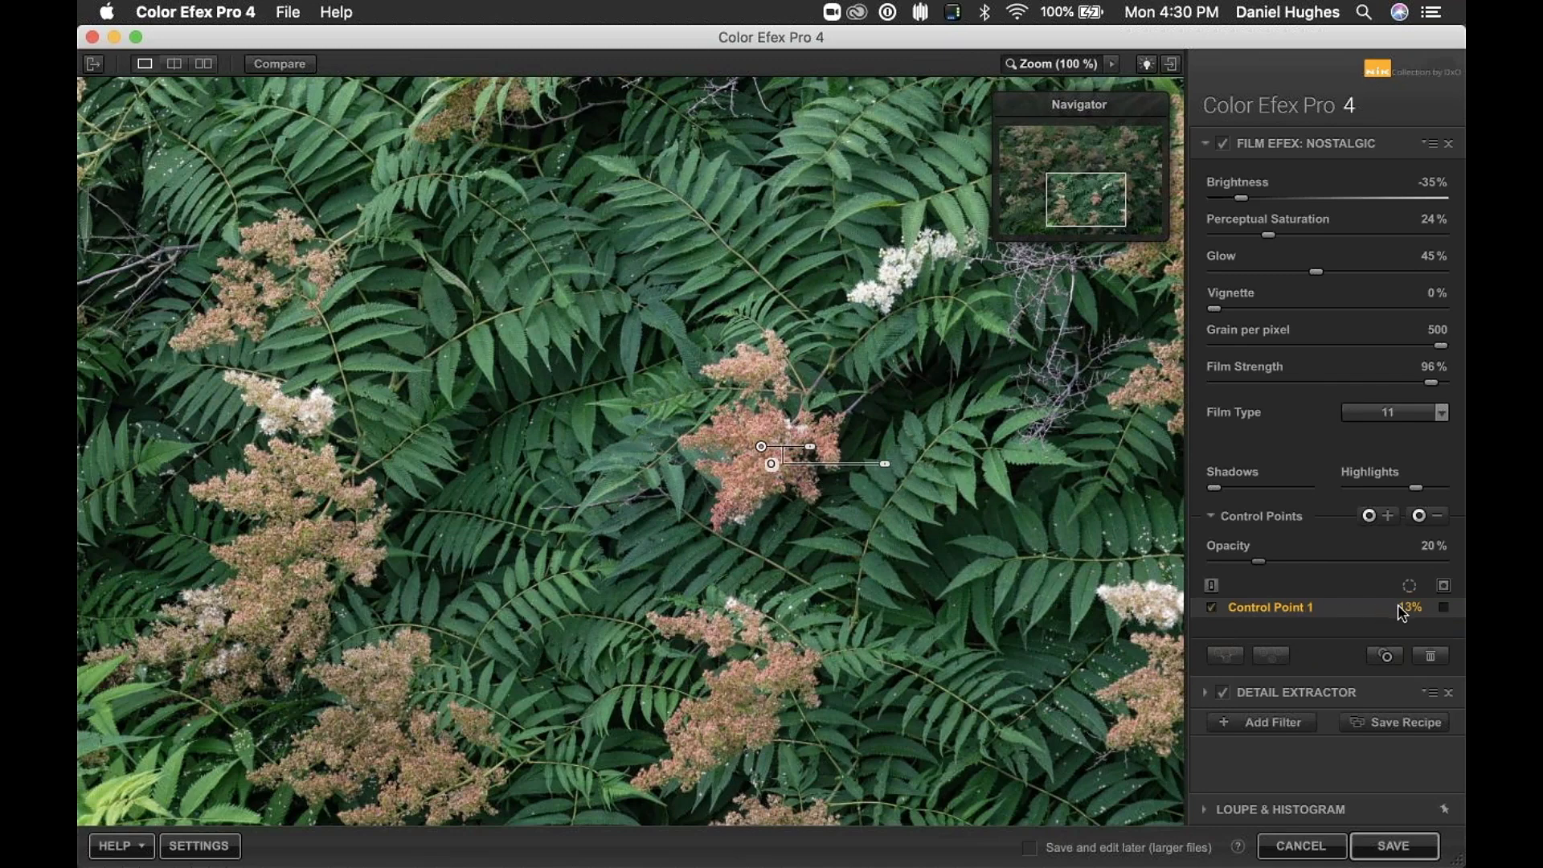
Step: Show the control point's selection mask and add a second 100% opacity point, with its mask shown, on the lower-left flower cluster
{"action": "left_click", "coordinate": [1444, 608]}
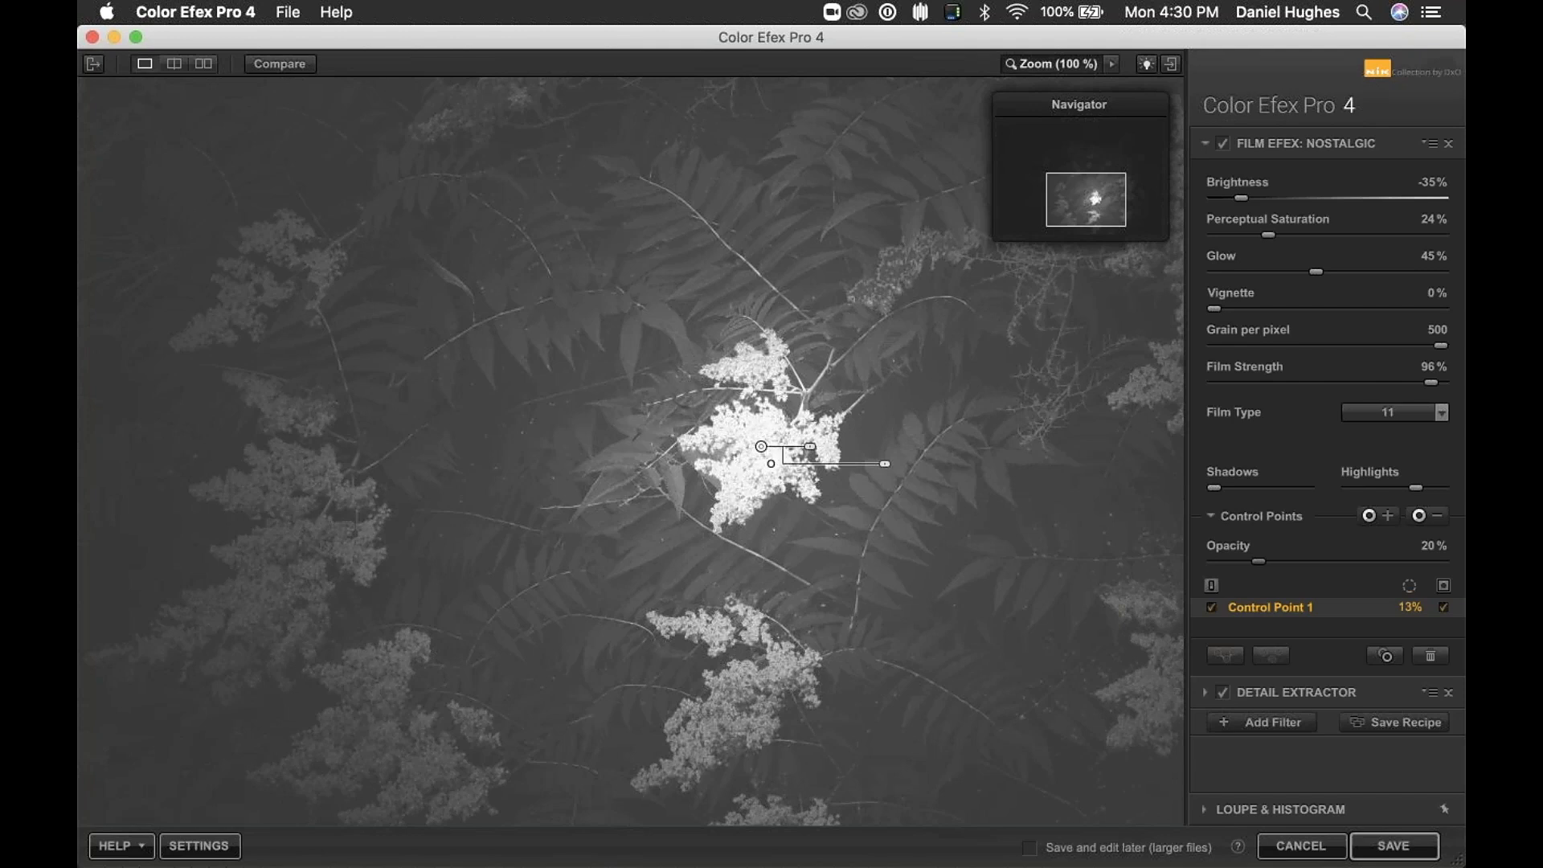
{"action": "key", "text": "space"}
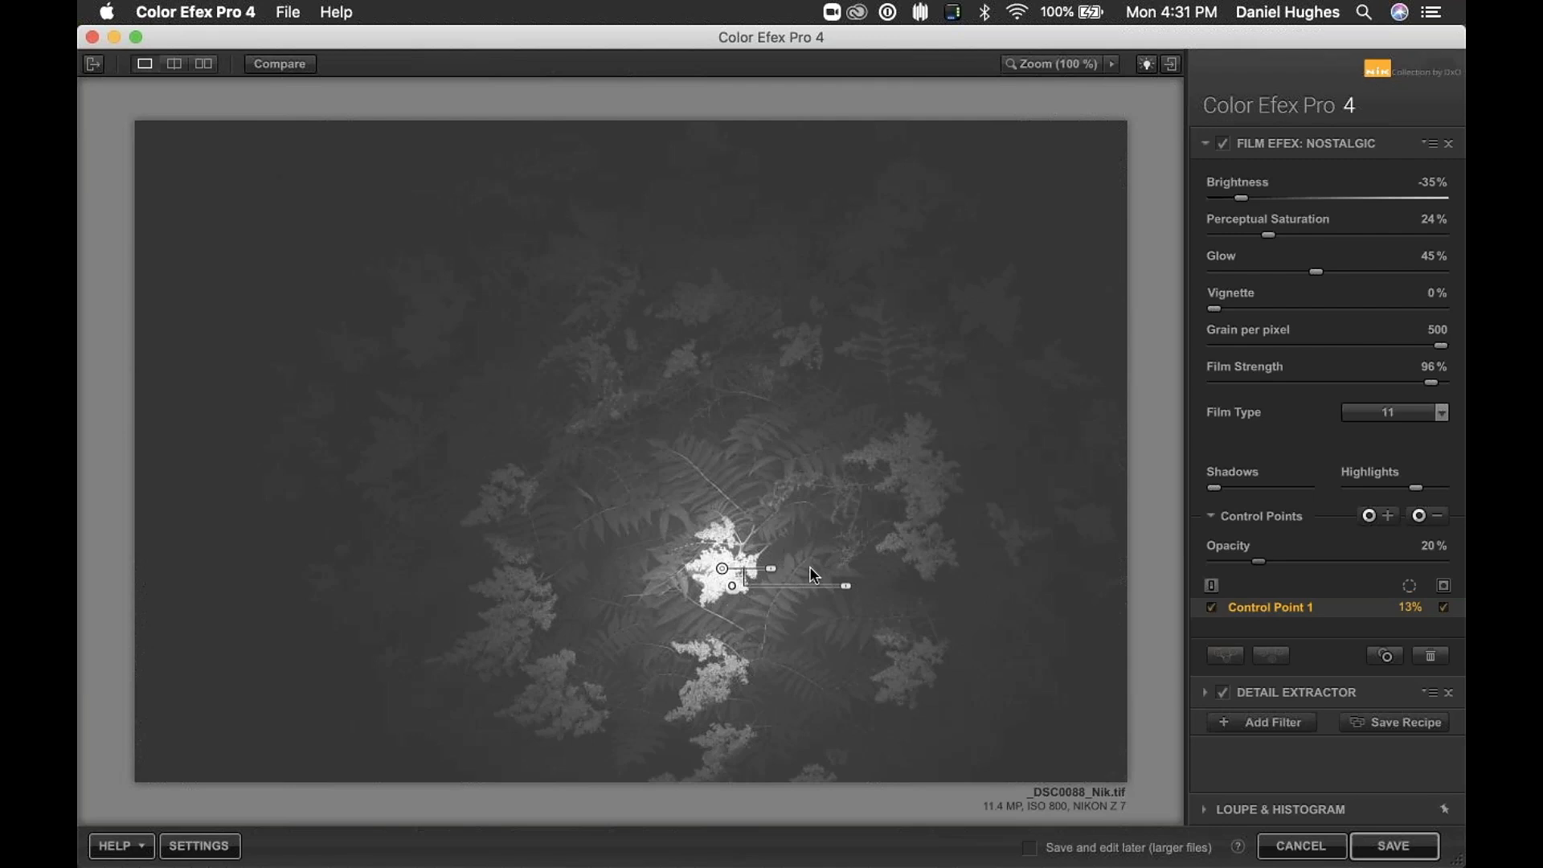
{"action": "left_click", "coordinate": [1369, 515]}
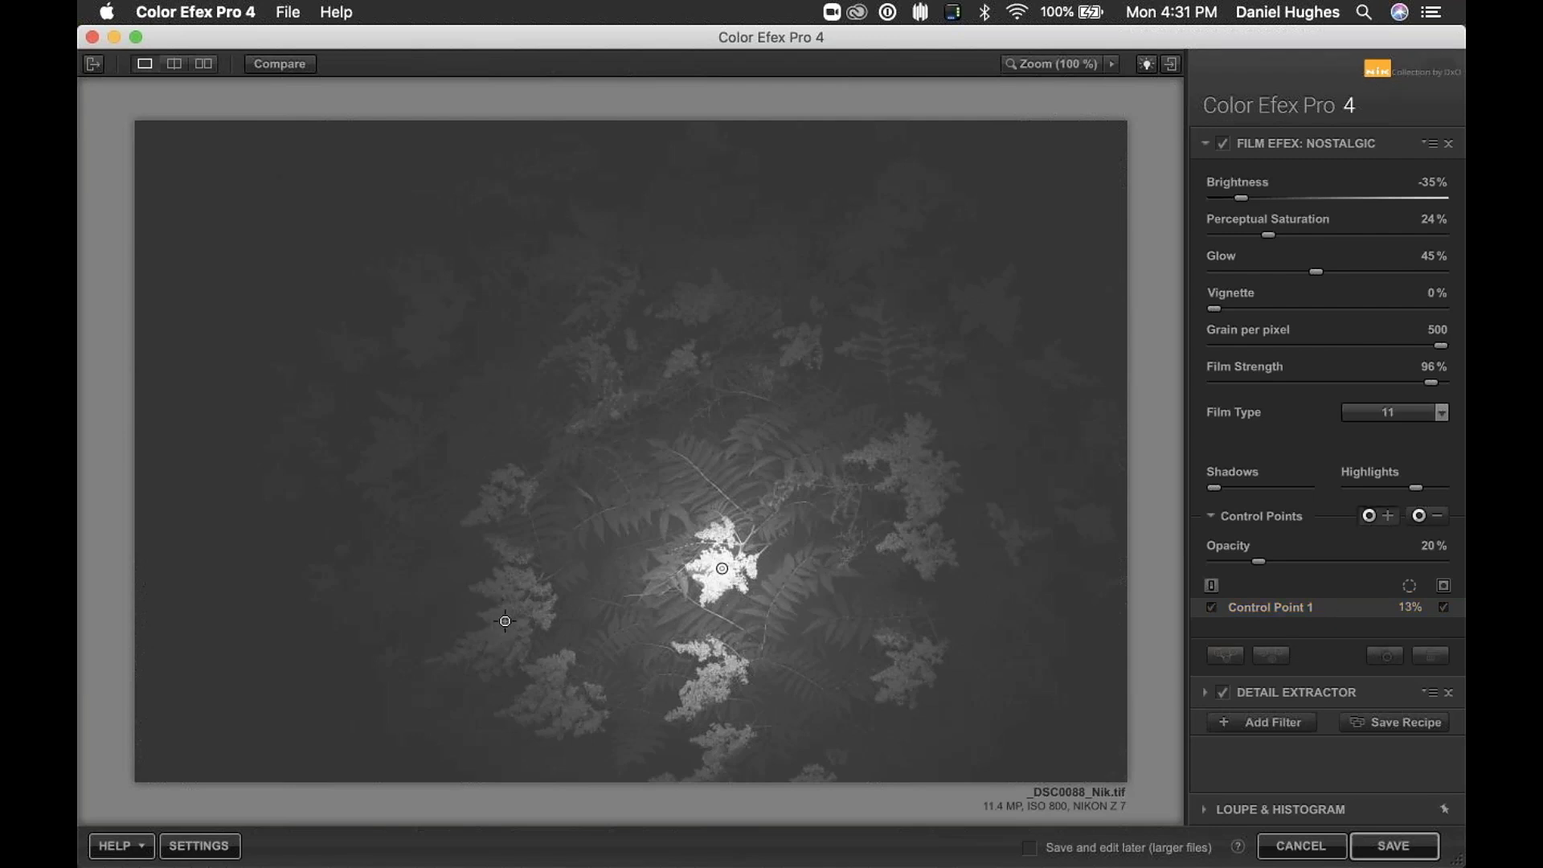
{"action": "left_click", "coordinate": [499, 633]}
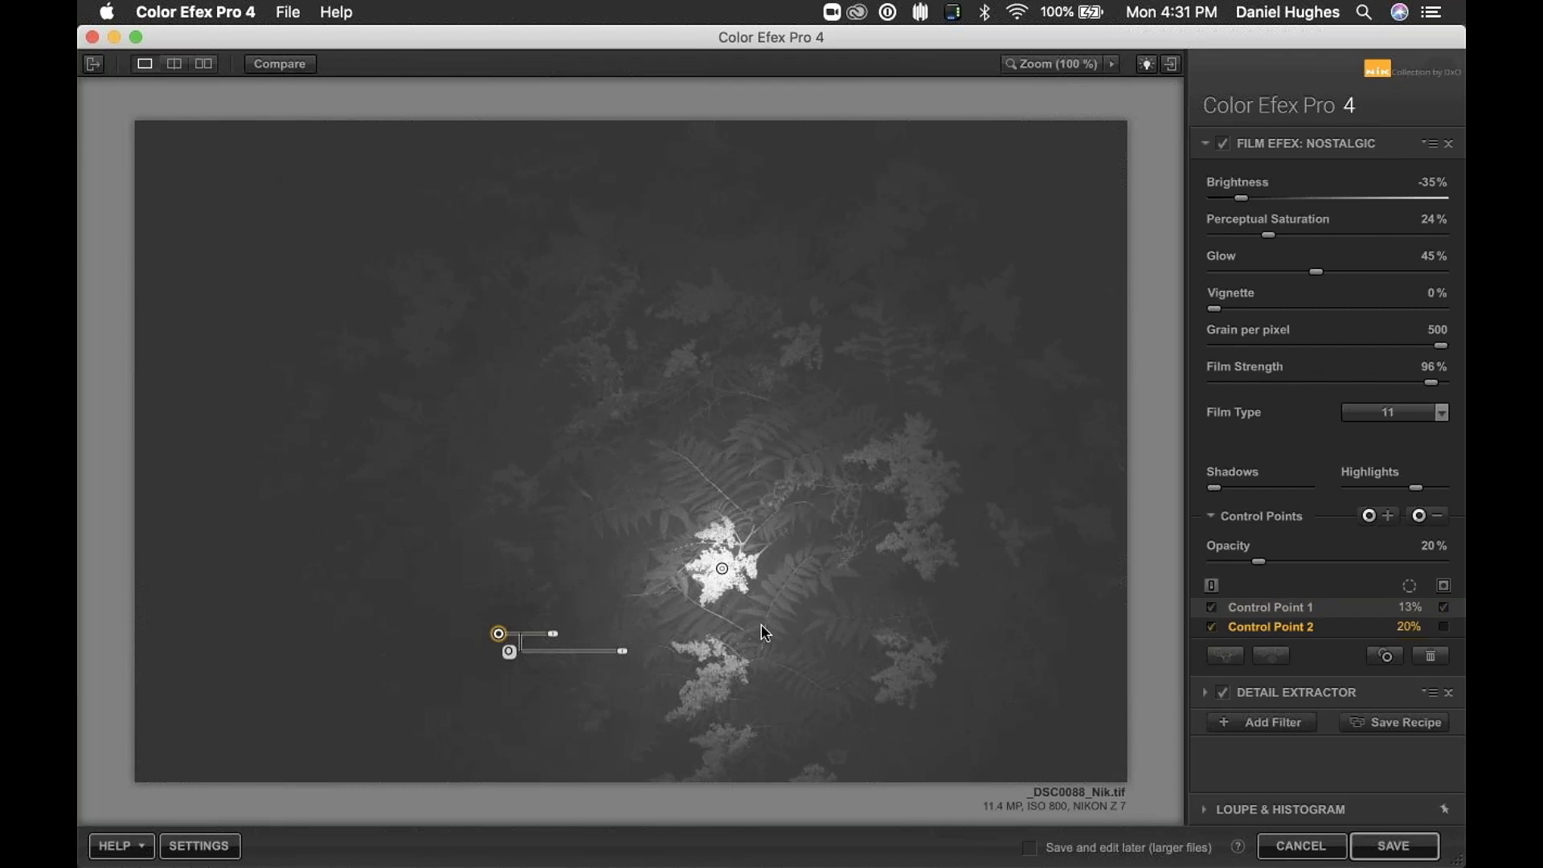
{"action": "left_click", "coordinate": [1444, 627]}
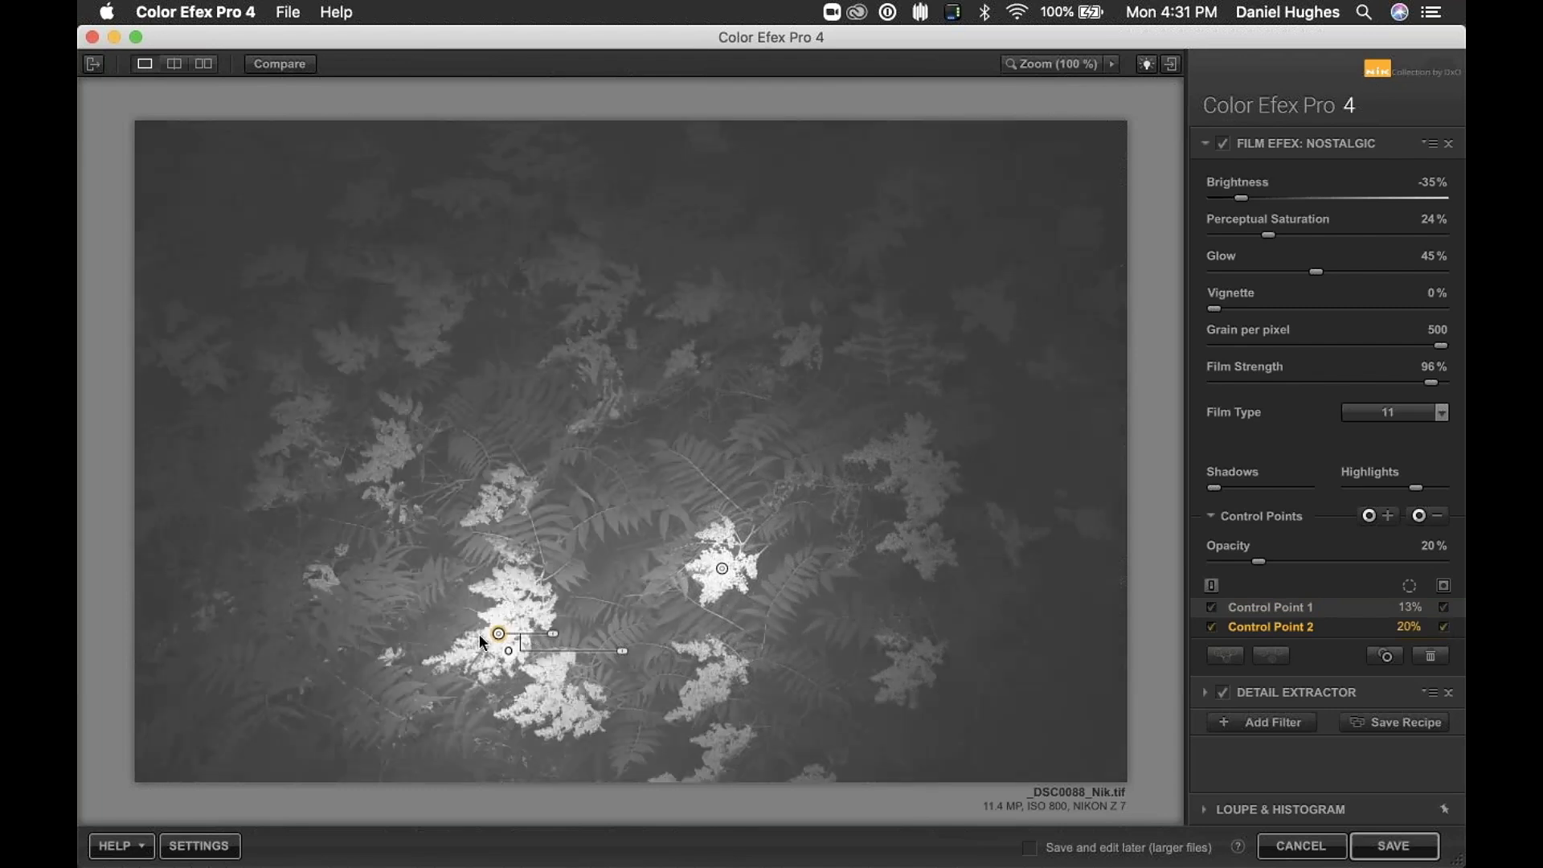
{"action": "left_click_drag", "start_coordinate": [500, 634], "coordinate": [504, 638]}
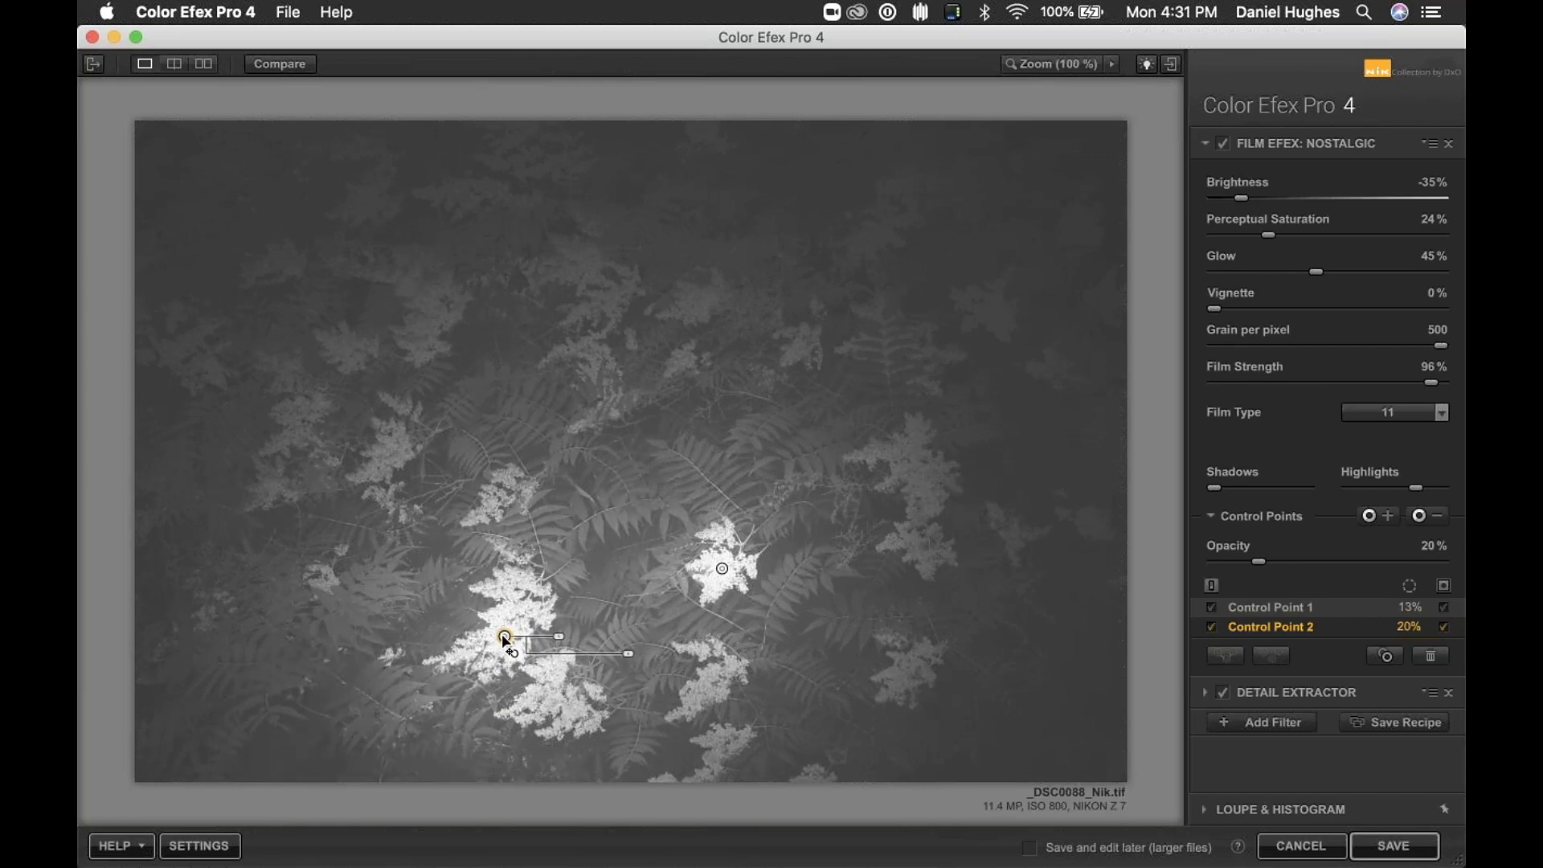
Step: Duplicate the 20% size control point onto other flower clusters up to Control Point 8, and check the photo with all masks hidden and shown
{"action": "left_click_drag", "start_coordinate": [505, 639], "coordinate": [299, 418]}
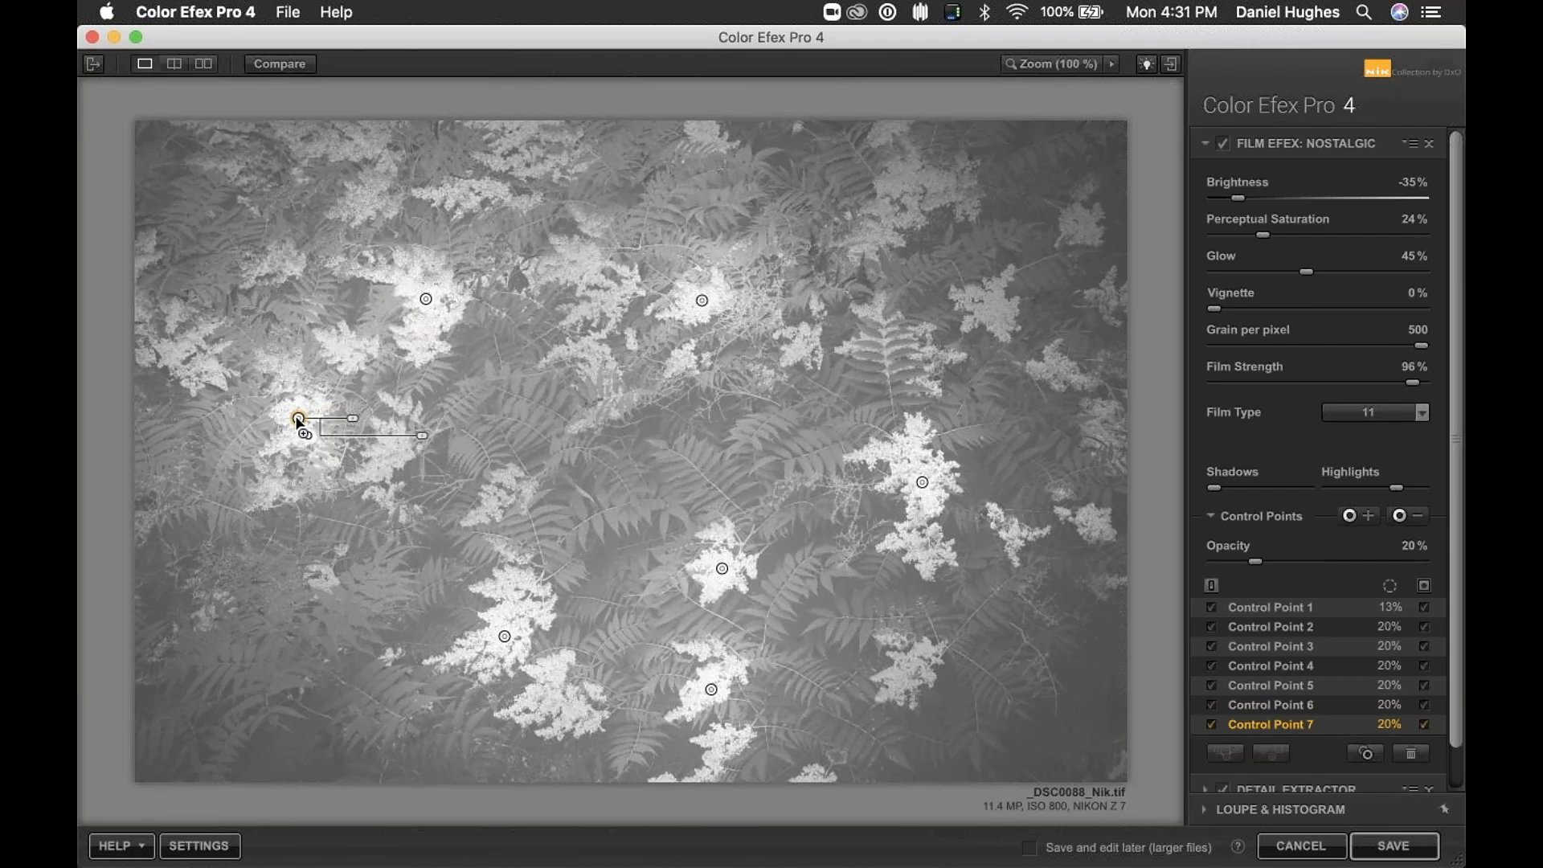
{"action": "left_click", "coordinate": [298, 420]}
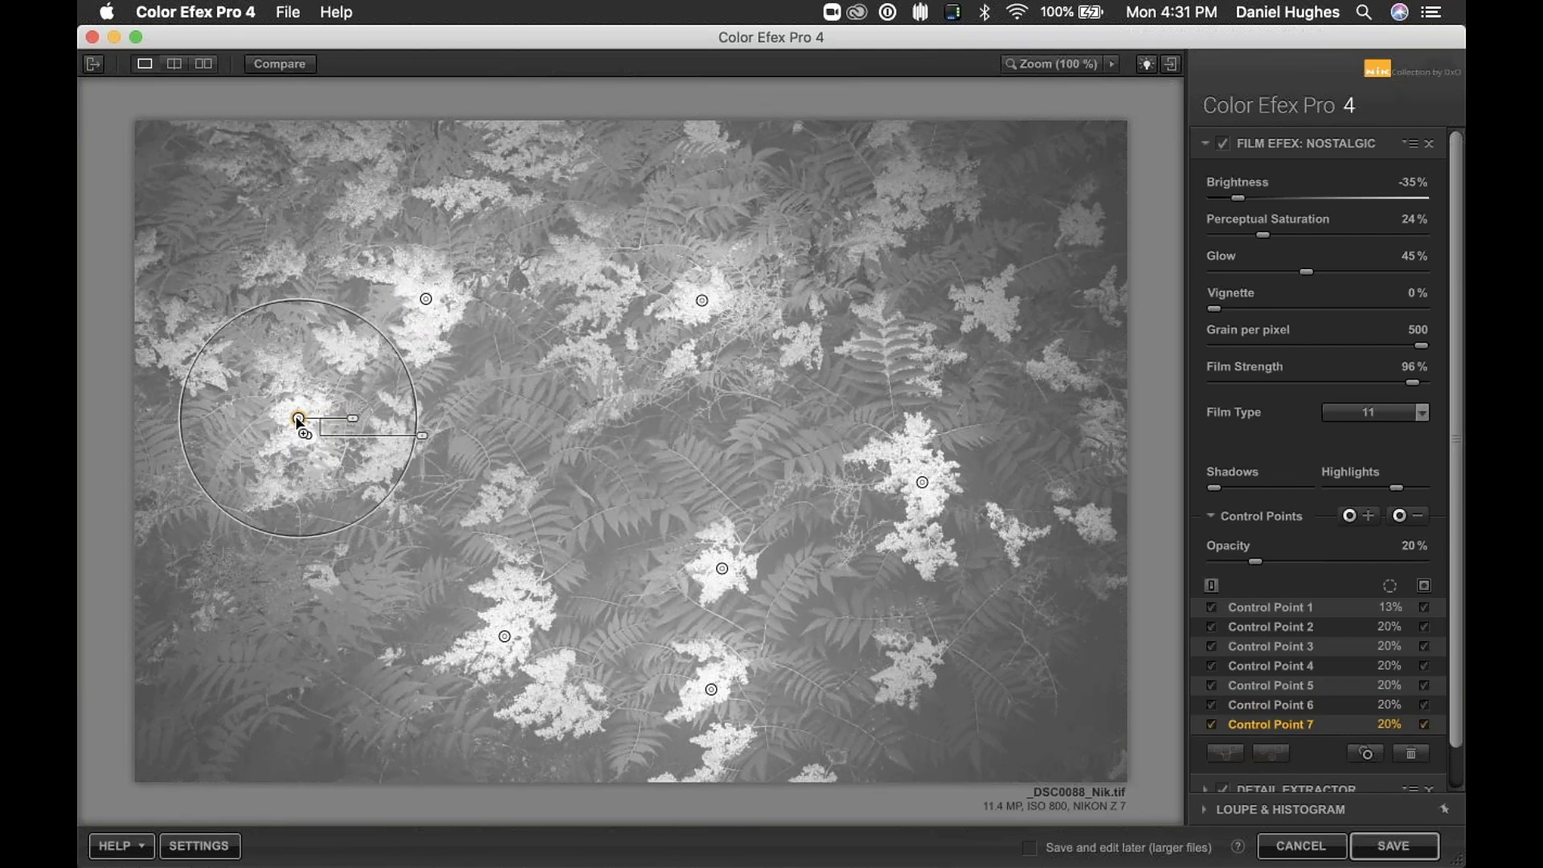
{"action": "left_click_drag", "start_coordinate": [298, 421], "coordinate": [371, 199]}
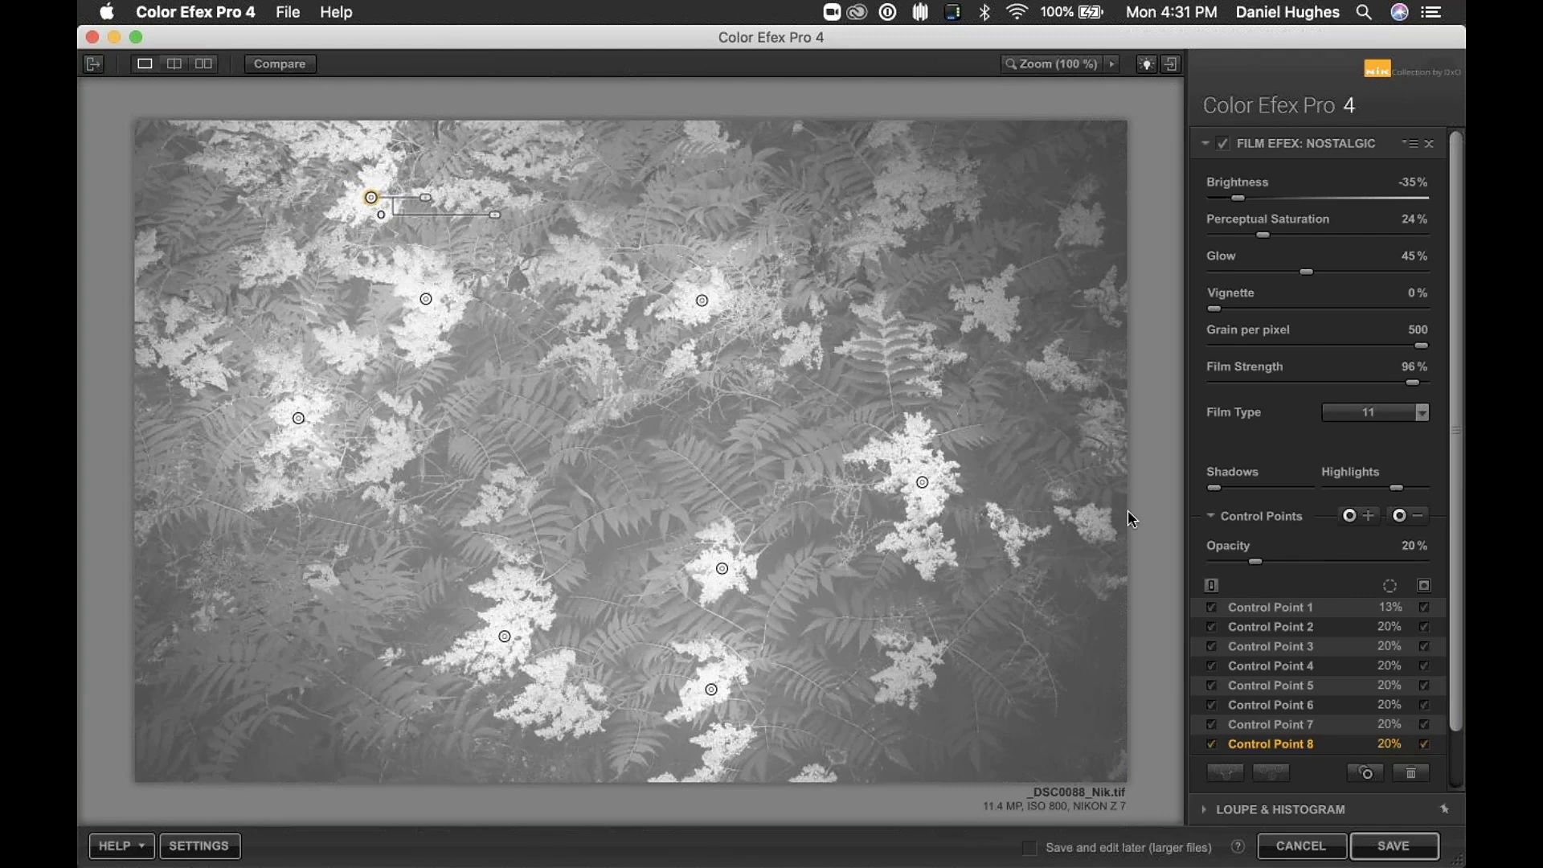
{"action": "left_click", "coordinate": [1424, 585]}
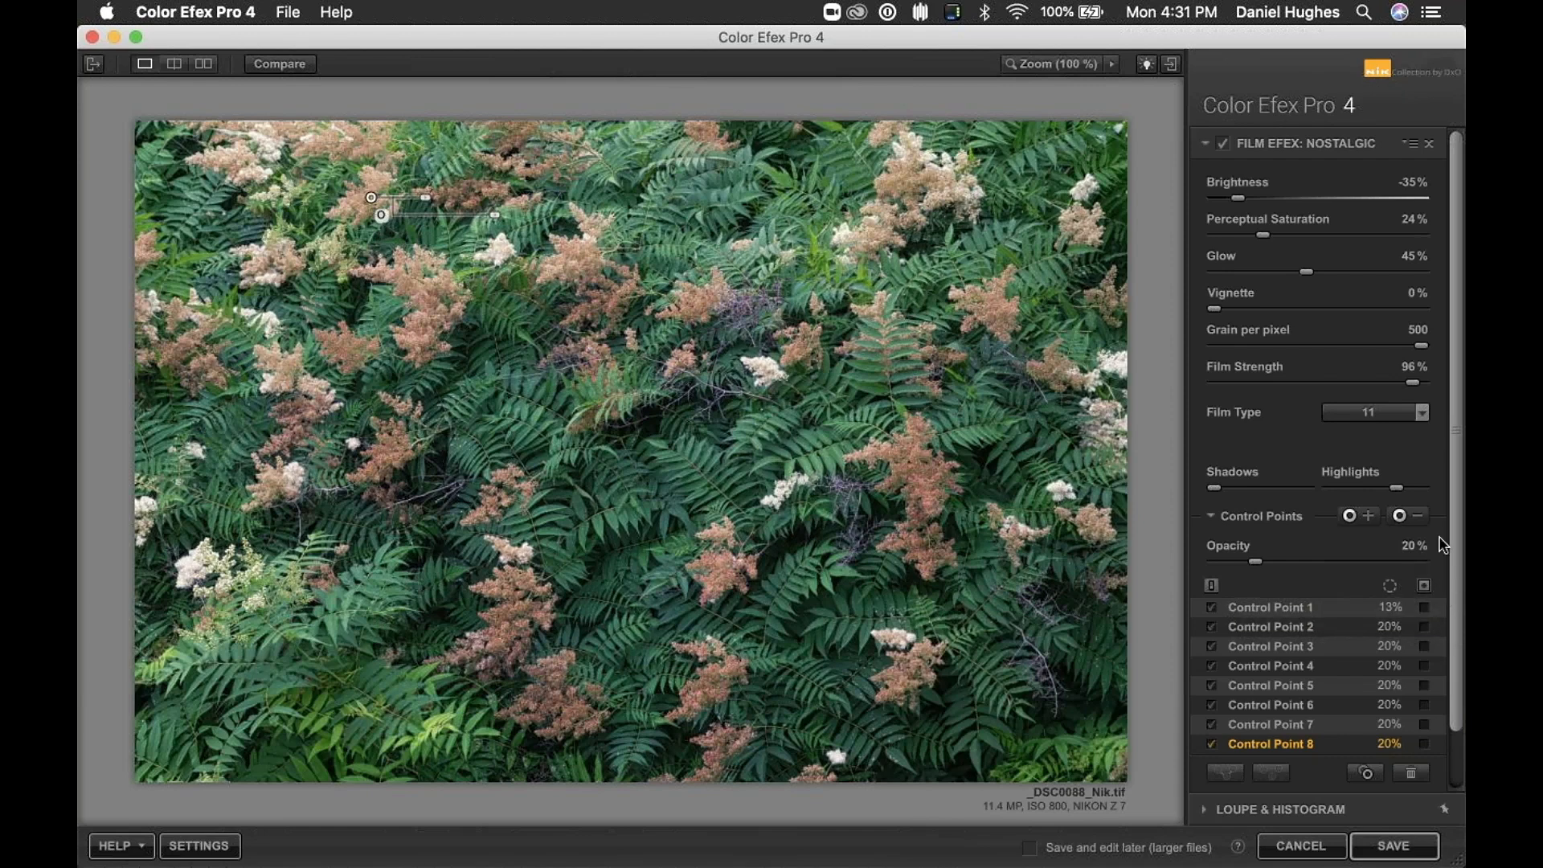
{"action": "left_click", "coordinate": [1426, 591]}
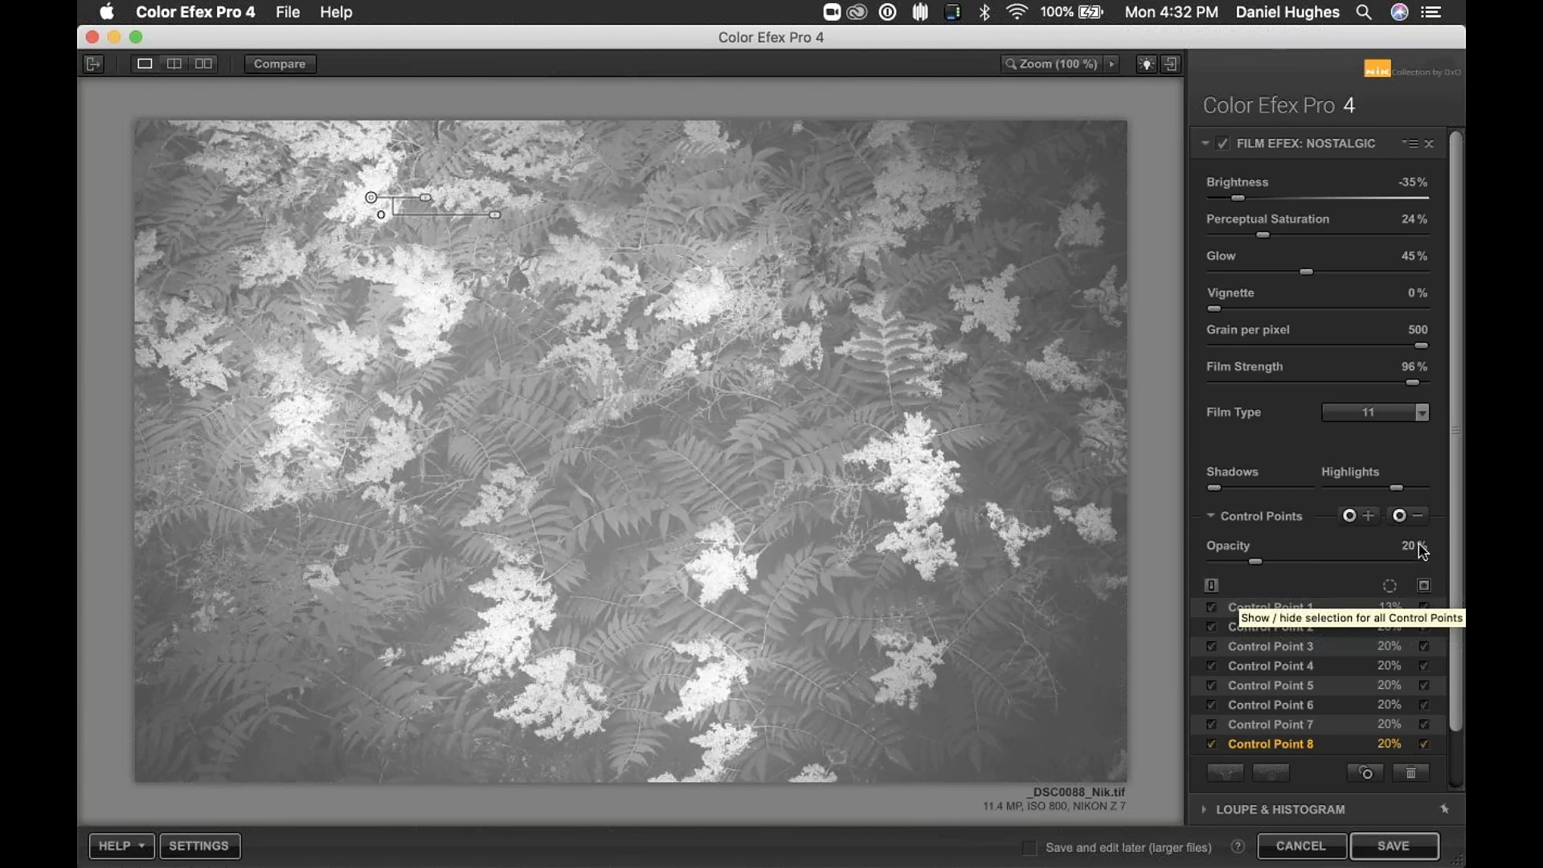
Step: Add a 0% opacity control point on the green leaves at the photo's center and enlarge its size to 100%
{"action": "left_click", "coordinate": [1417, 519]}
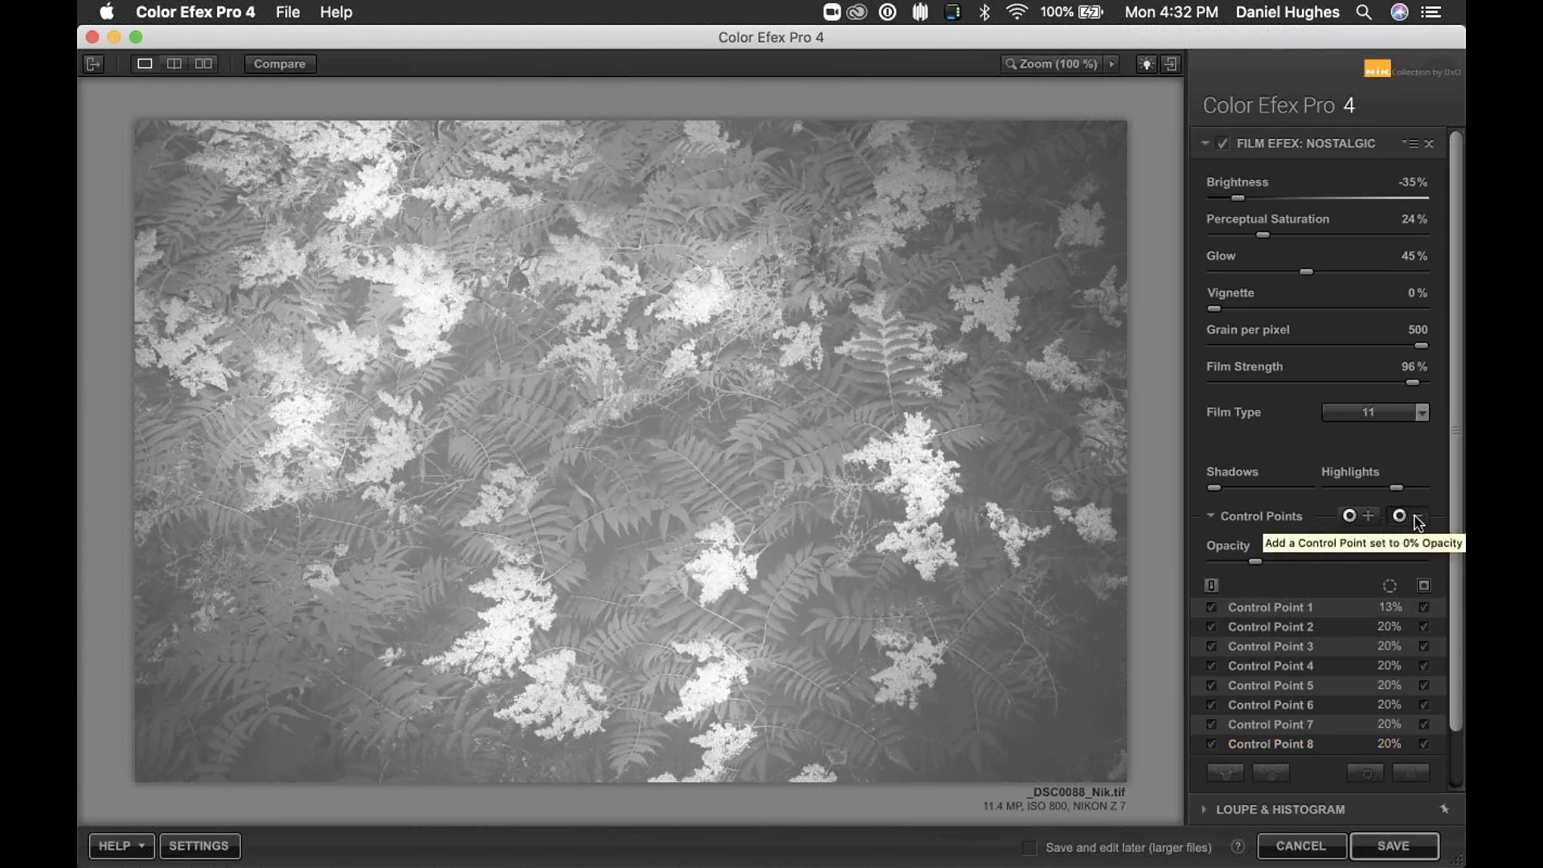
{"action": "left_click", "coordinate": [1417, 518]}
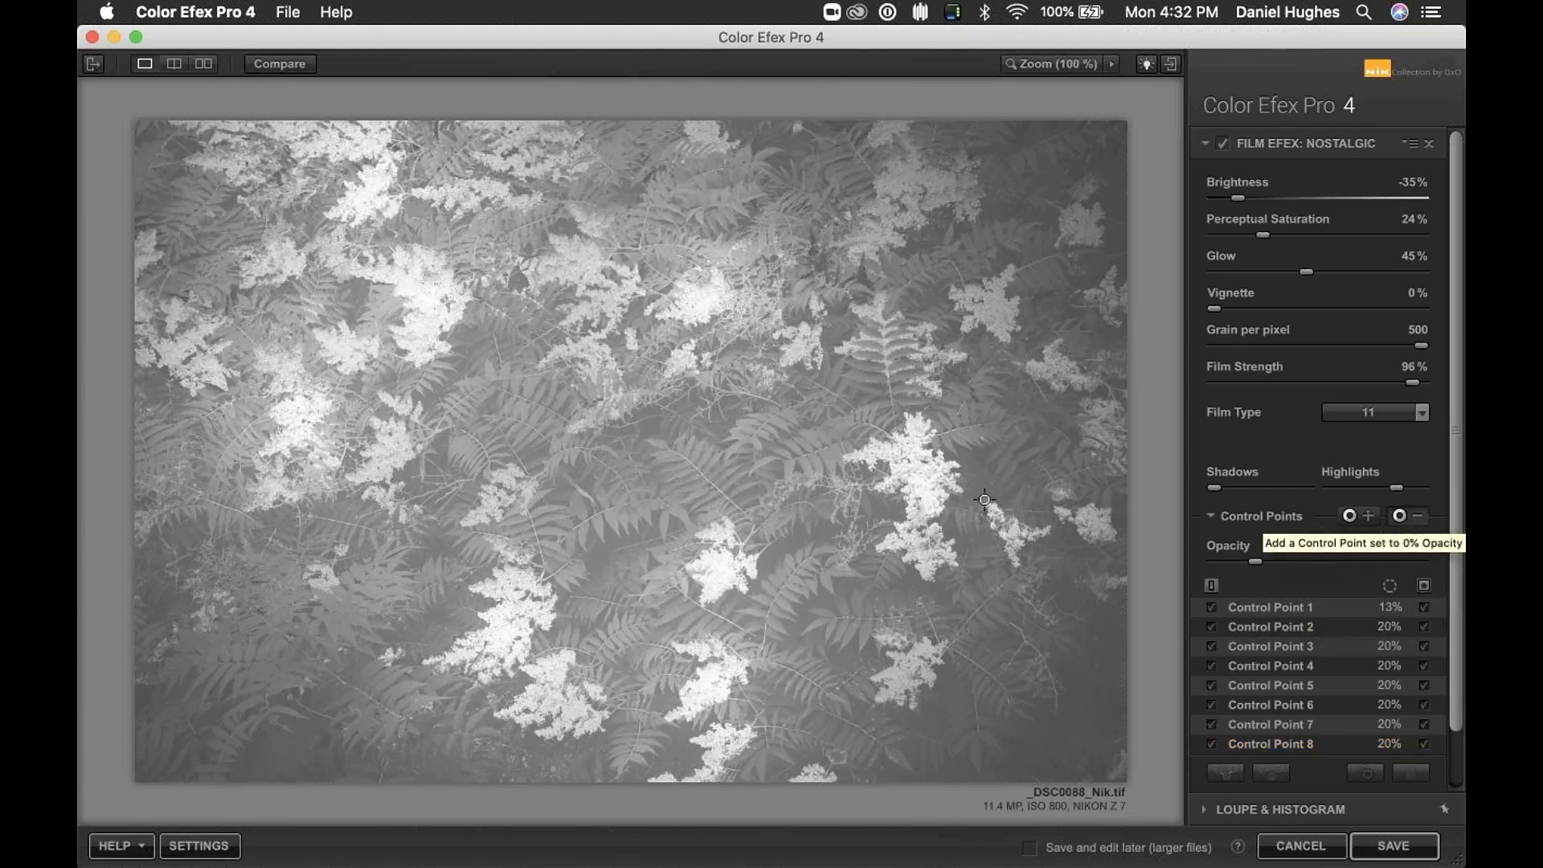
{"action": "left_click", "coordinate": [697, 448]}
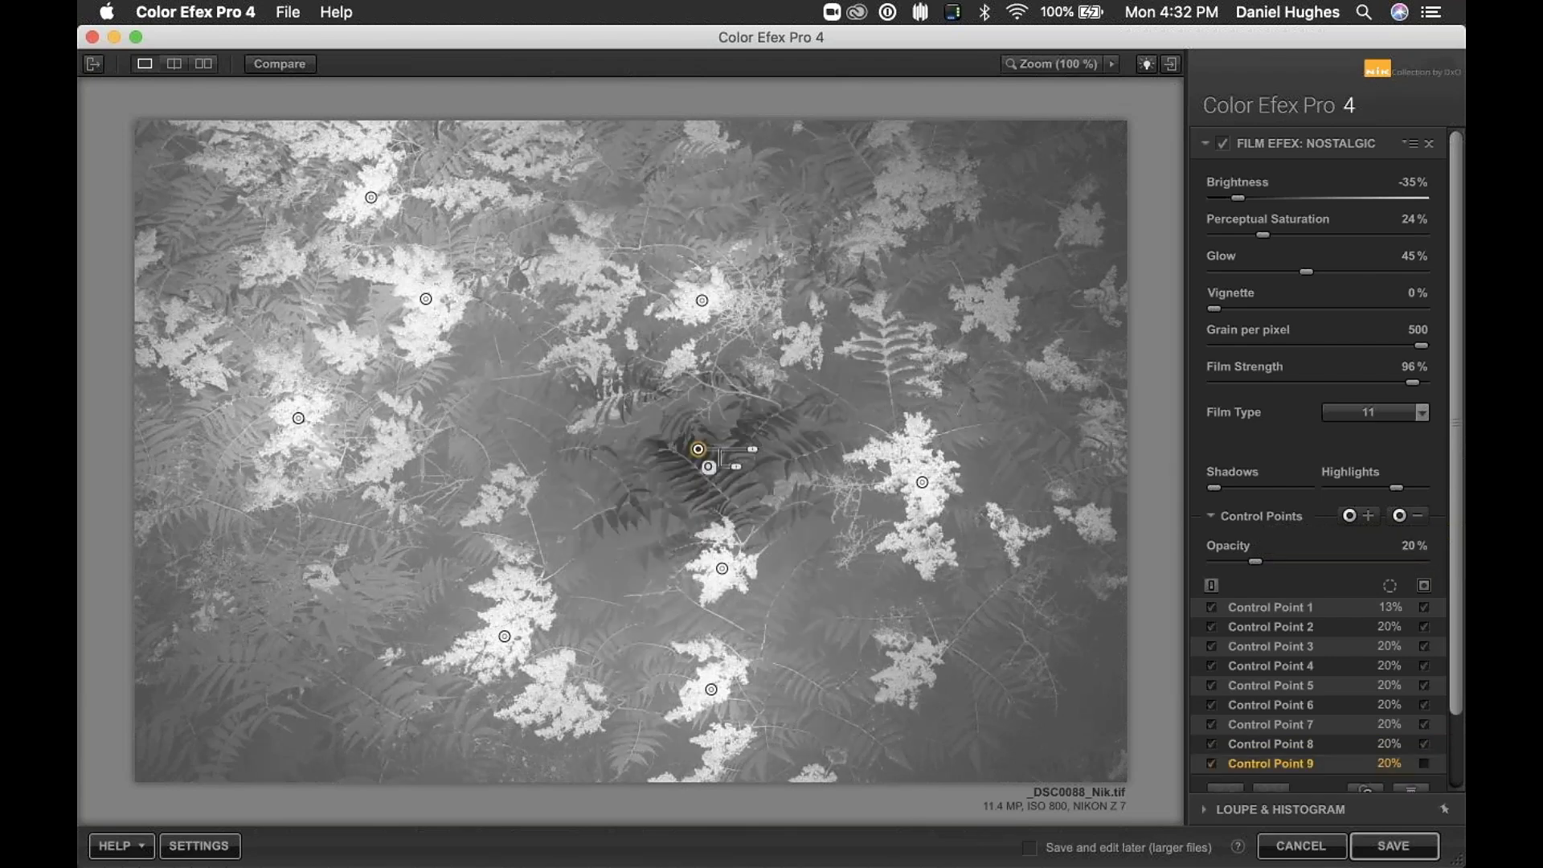
{"action": "left_click_drag", "start_coordinate": [698, 458], "coordinate": [870, 448]}
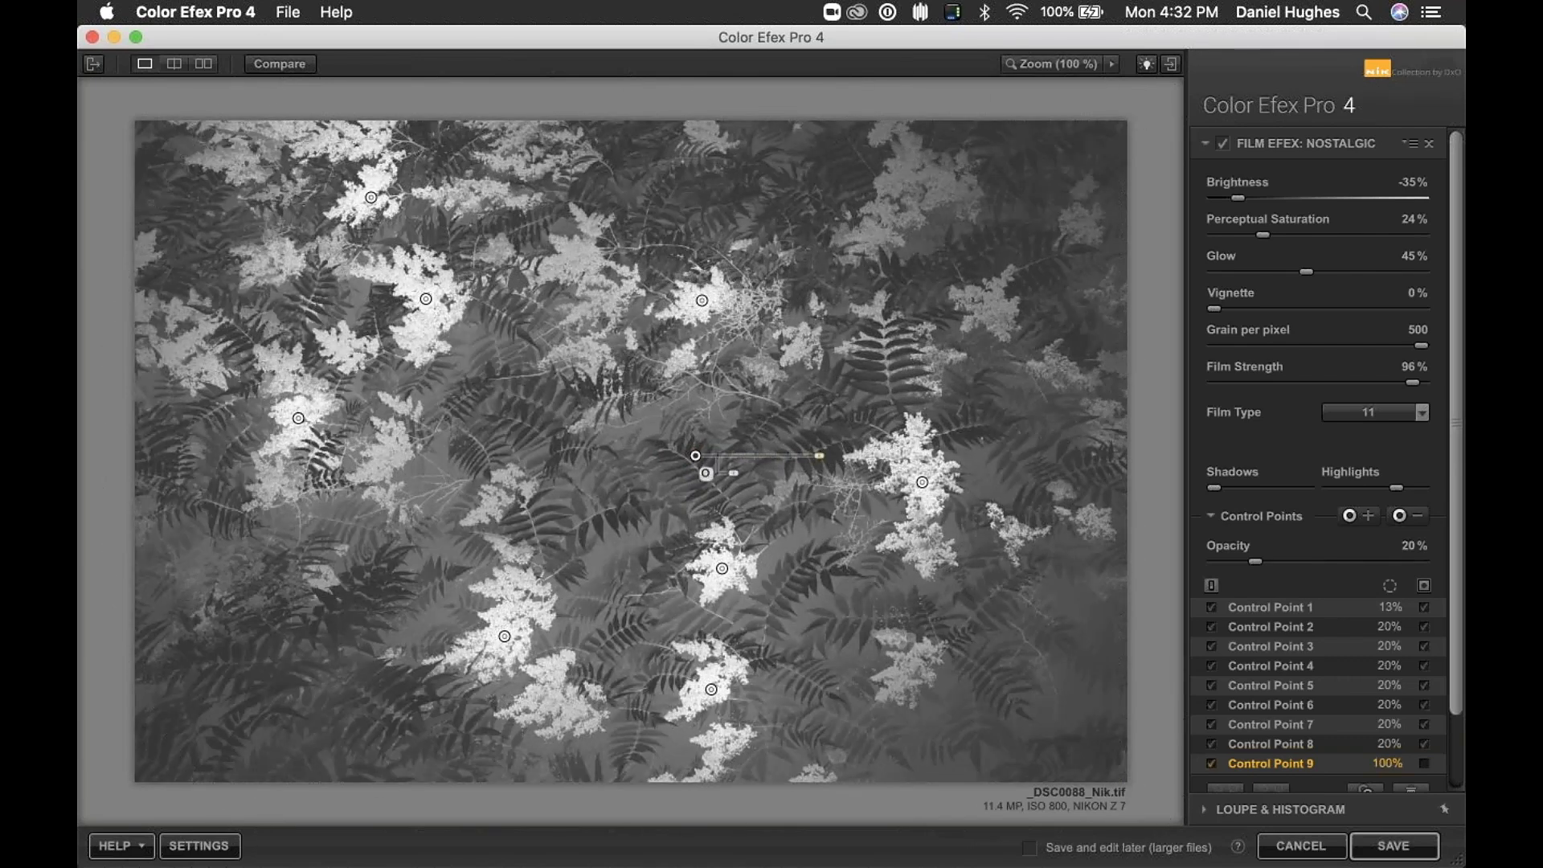
Step: Add another 0% opacity control point on the lower-right foliage and enlarge its size to 100%
{"action": "left_click", "coordinate": [1405, 515]}
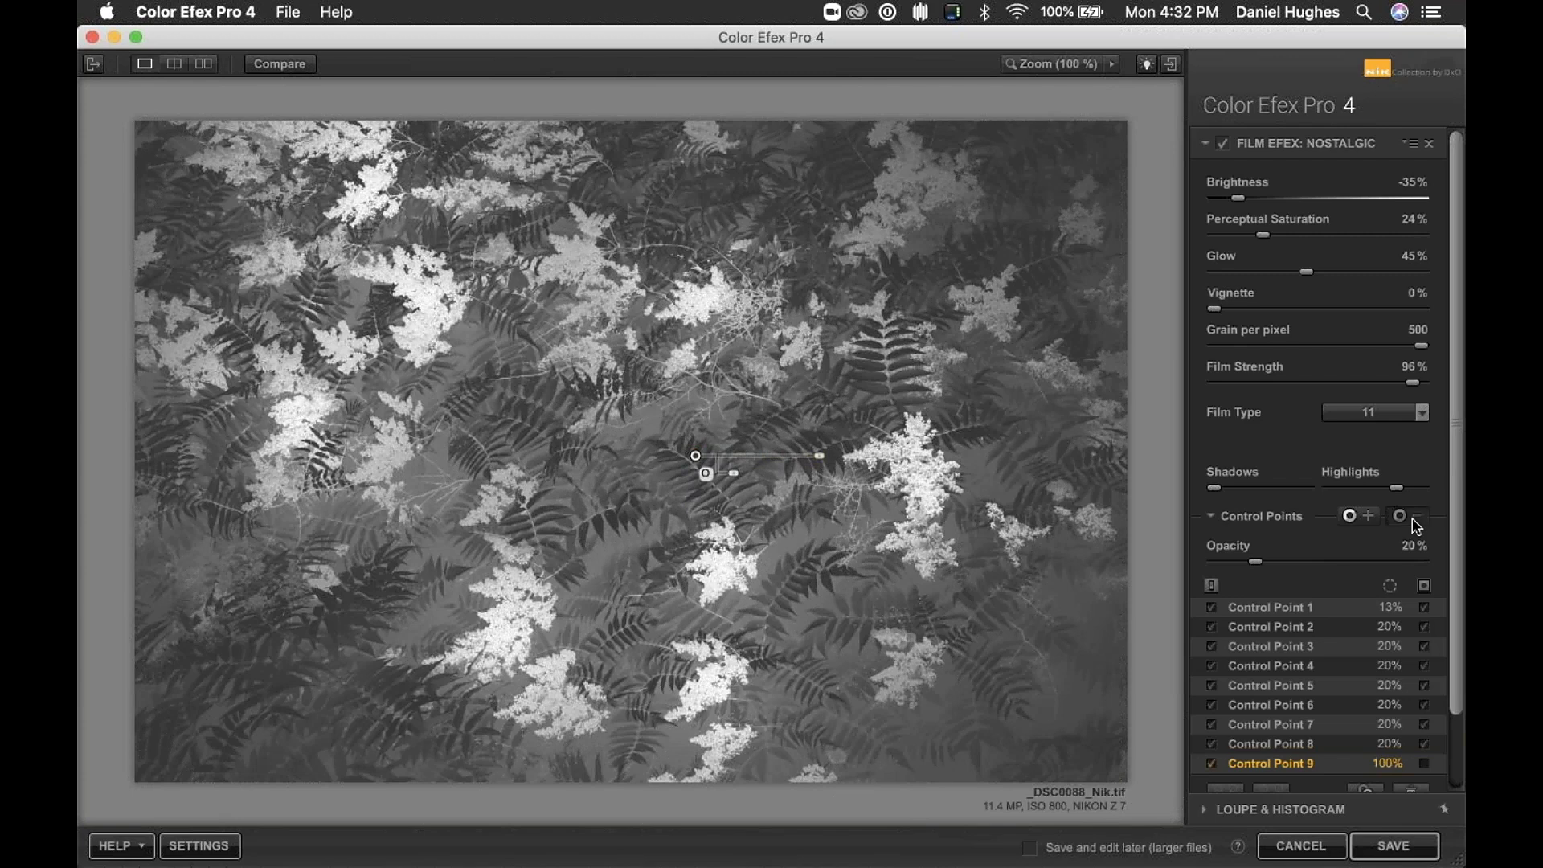
{"action": "left_click", "coordinate": [992, 610]}
{"action": "left_click_drag", "start_coordinate": [1046, 611], "coordinate": [1117, 610]}
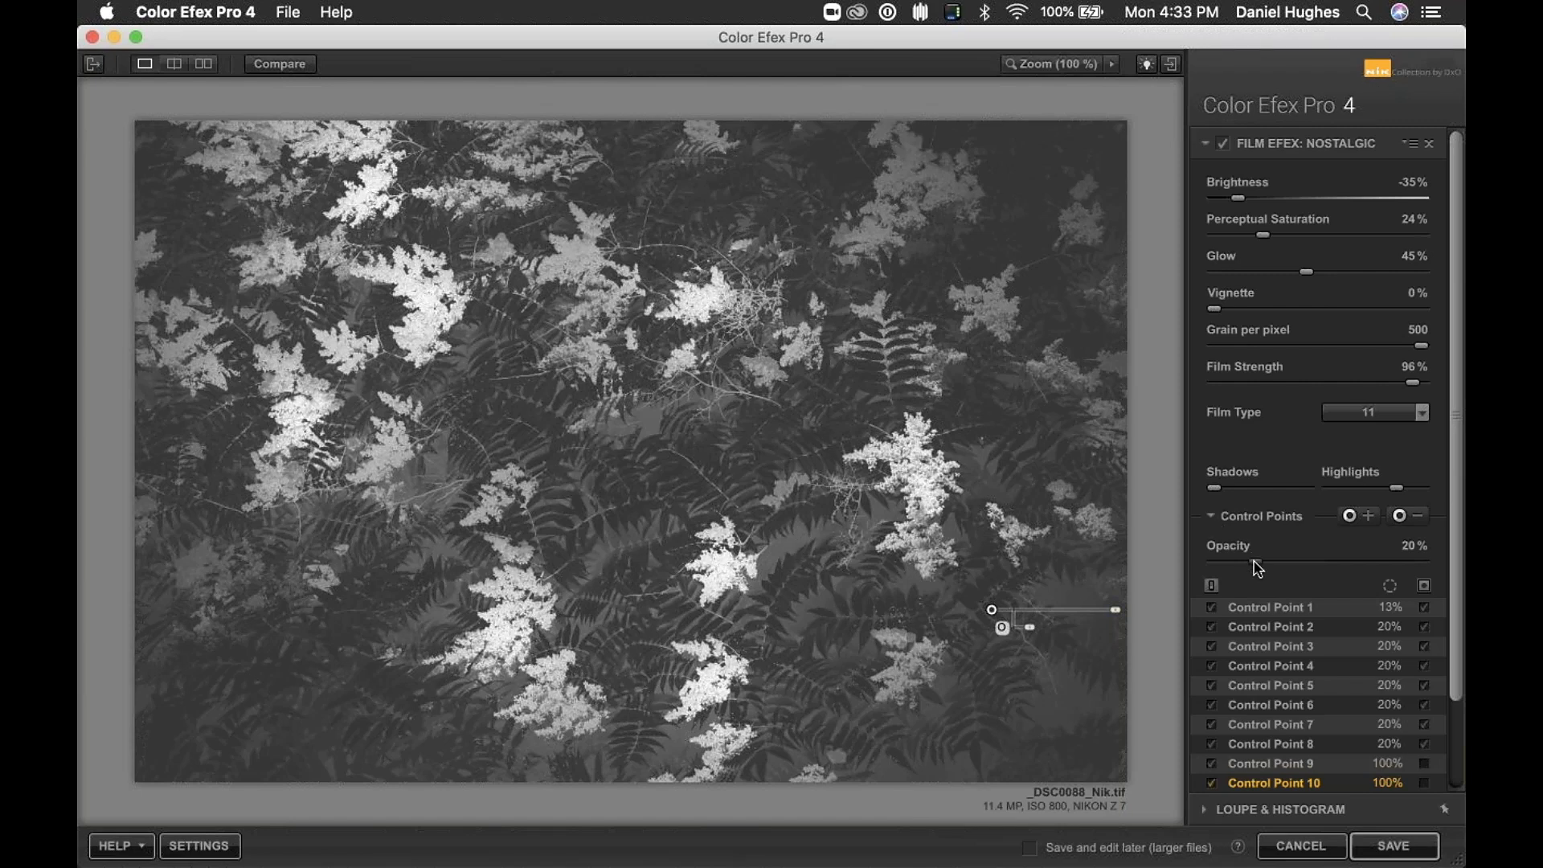
Step: Test Film Efex: Nostalgic's overall opacity at 0%, return it to 20%, and hide all control point masks
{"action": "left_click_drag", "start_coordinate": [1255, 562], "coordinate": [1164, 560]}
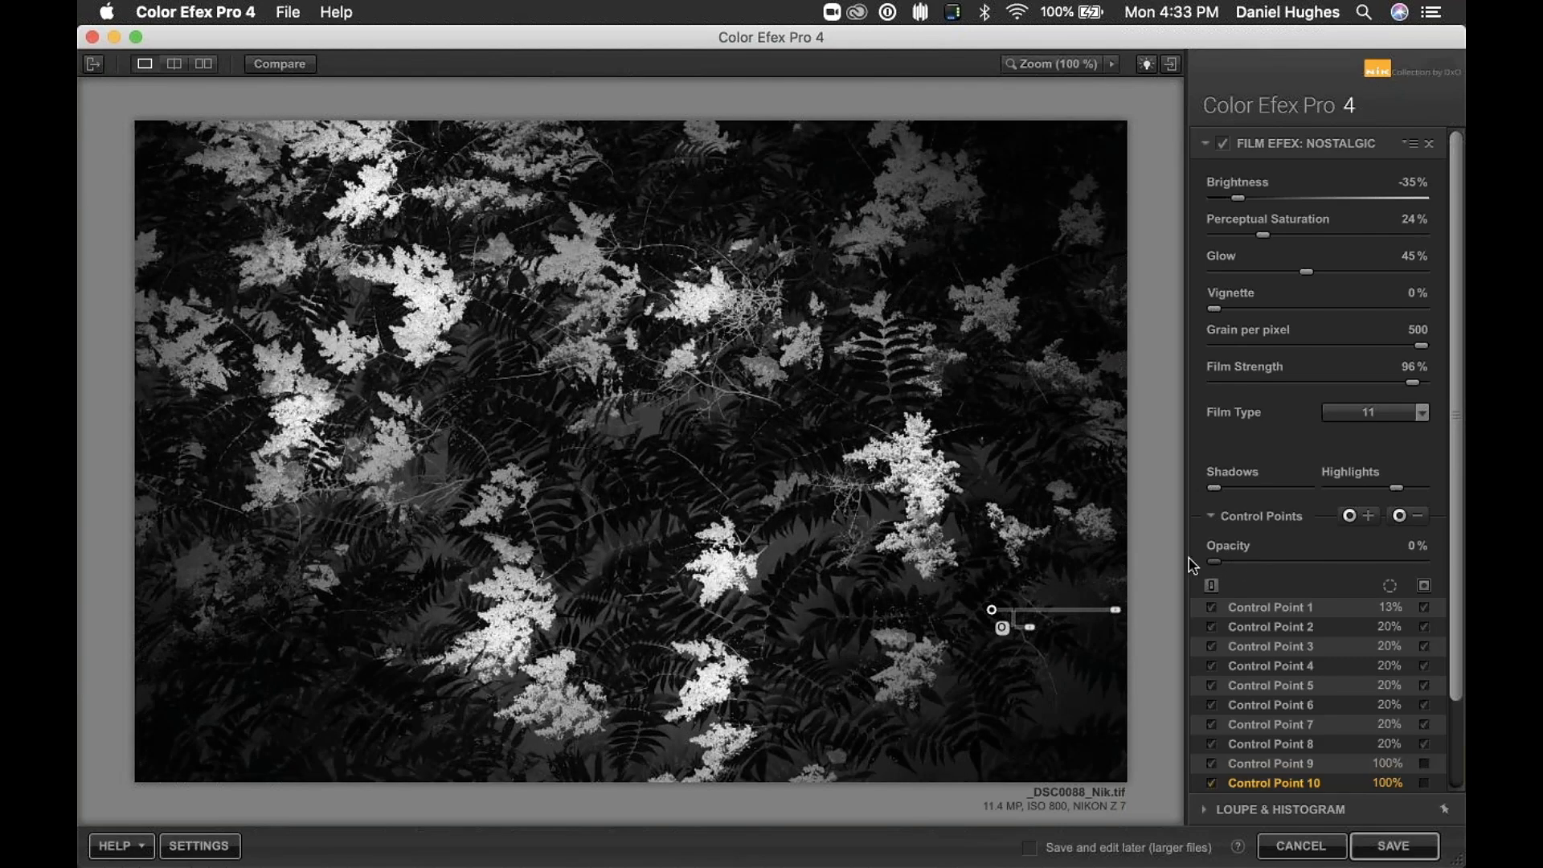
{"action": "left_click_drag", "start_coordinate": [1223, 563], "coordinate": [1253, 561]}
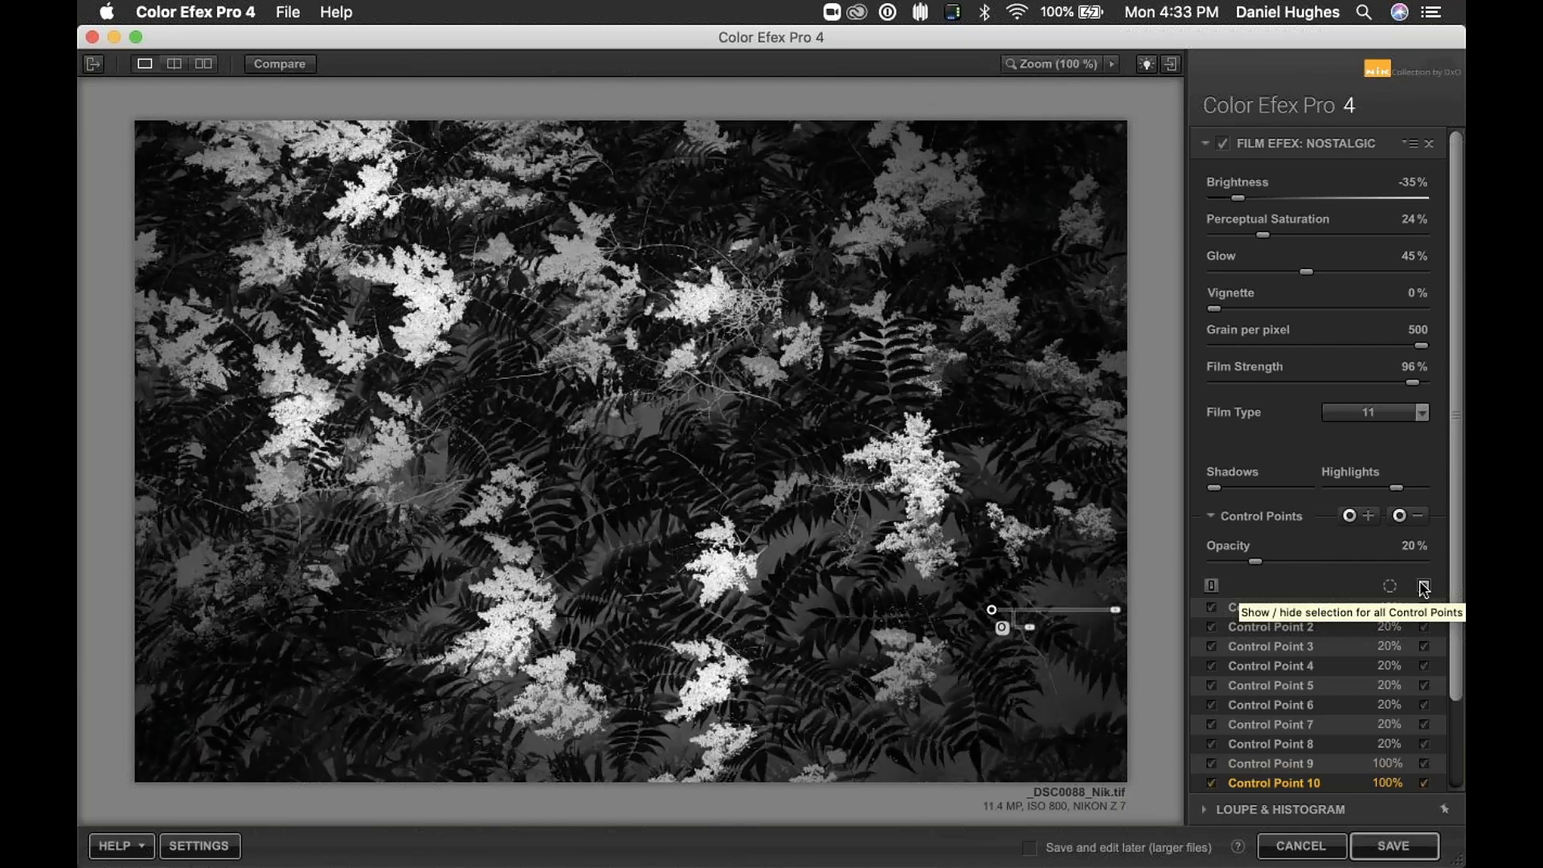
{"action": "left_click", "coordinate": [1424, 588]}
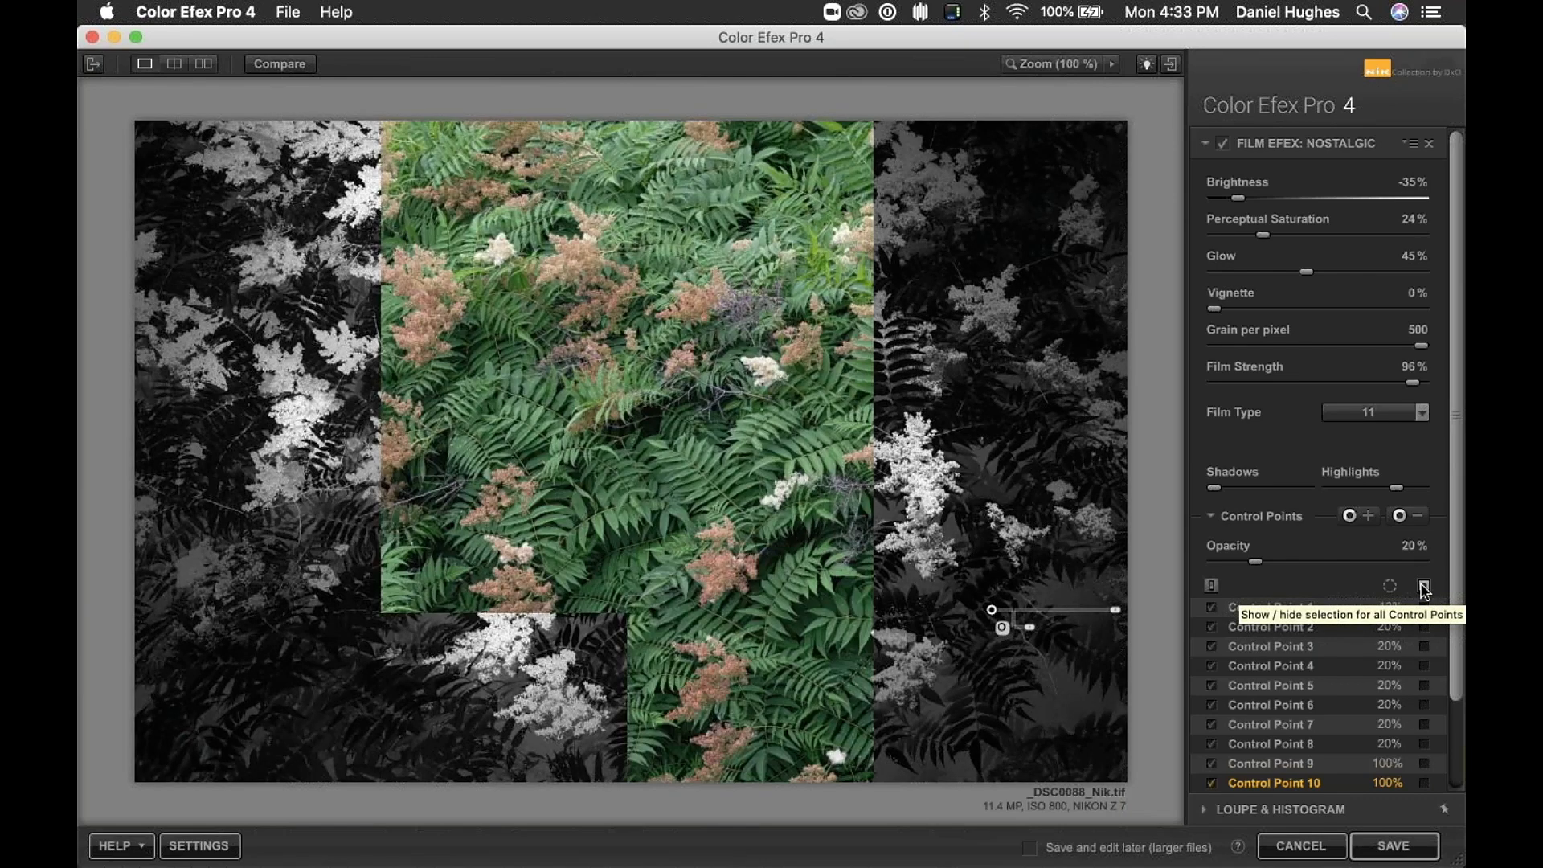
Step: Add a Pro Contrast filter after Detail Extractor in the filter stack
{"action": "left_click", "coordinate": [884, 588]}
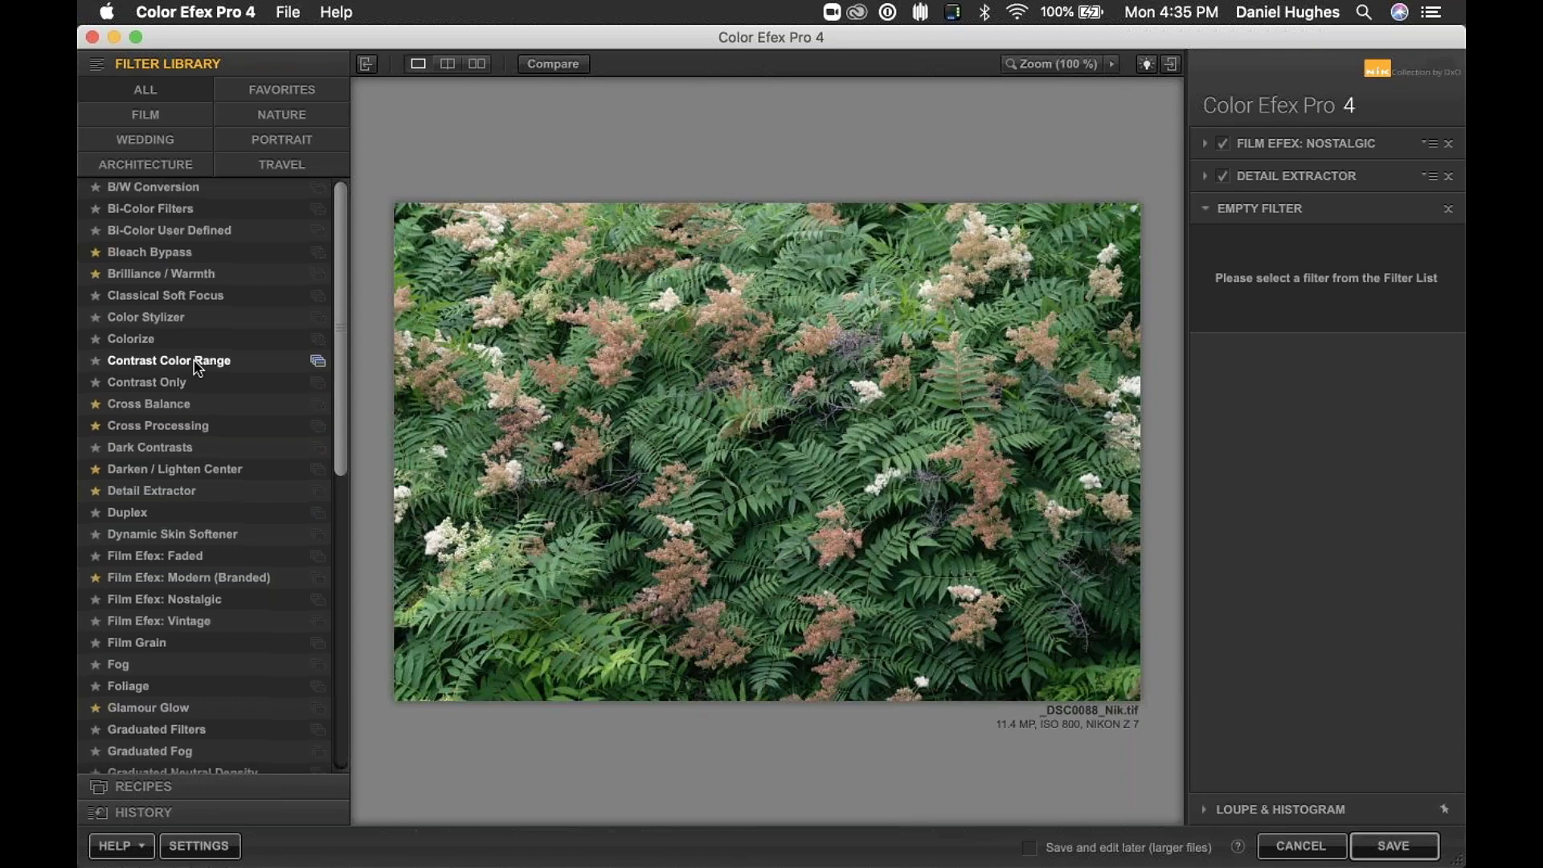
{"action": "scroll", "coordinate": [197, 368], "scroll_direction": "down", "scroll_amount": 15}
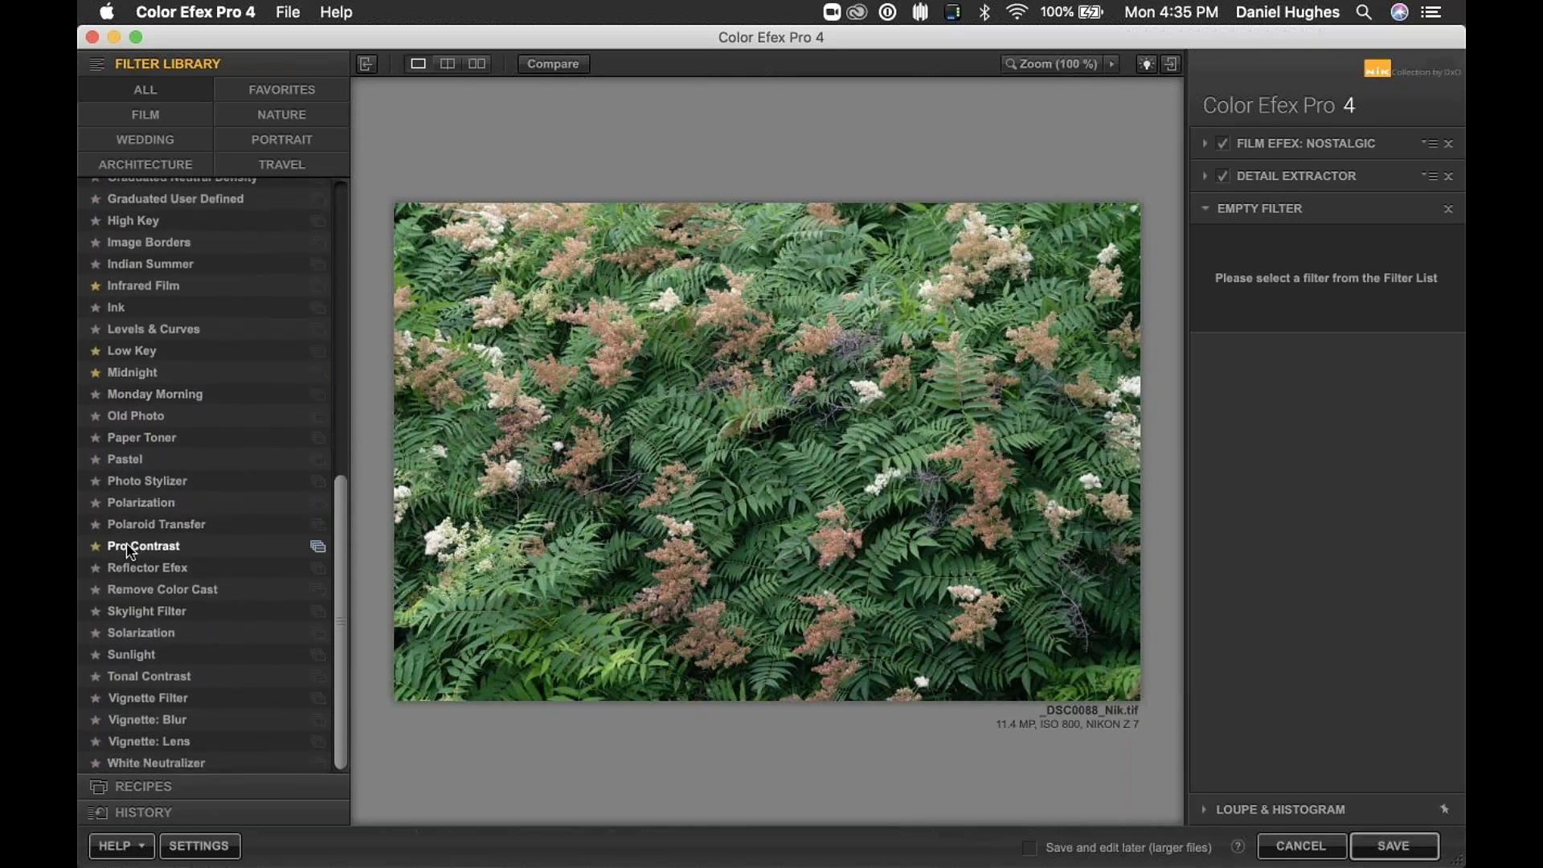
{"action": "left_click", "coordinate": [128, 547]}
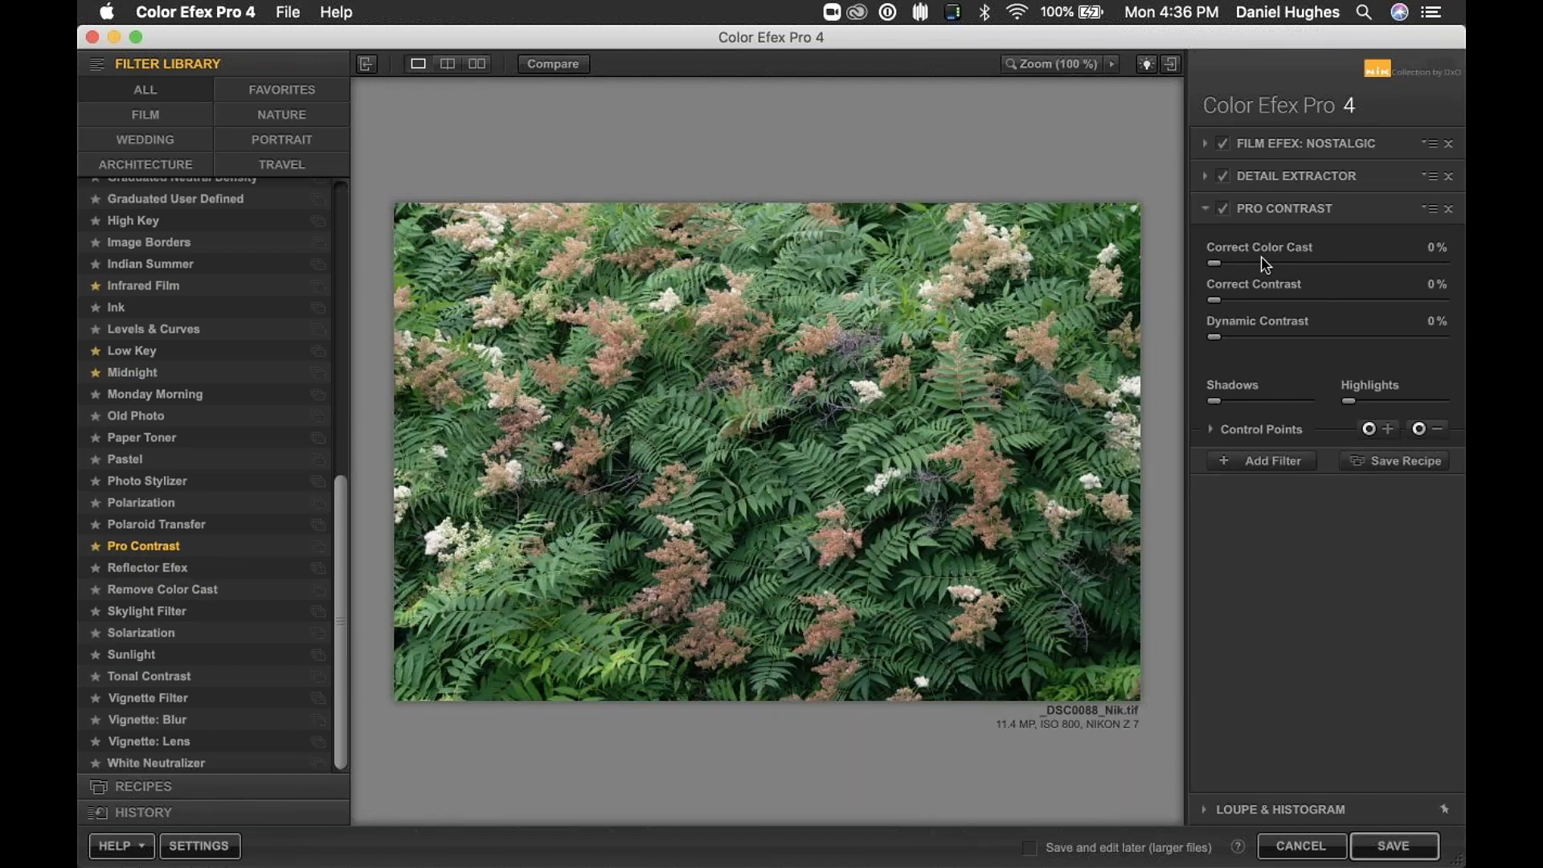
Step: Test the full range of Pro Contrast's Correct Color Cast and settle on 18%
{"action": "left_click_drag", "start_coordinate": [1213, 264], "coordinate": [1464, 251]}
{"action": "left_click_drag", "start_coordinate": [1464, 251], "coordinate": [1006, 272]}
{"action": "left_click_drag", "start_coordinate": [1214, 263], "coordinate": [1254, 263]}
Step: Try Correct Contrast at 100%, set it to 12%, and raise Dynamic Contrast slightly
{"action": "left_click_drag", "start_coordinate": [1213, 306], "coordinate": [1463, 309]}
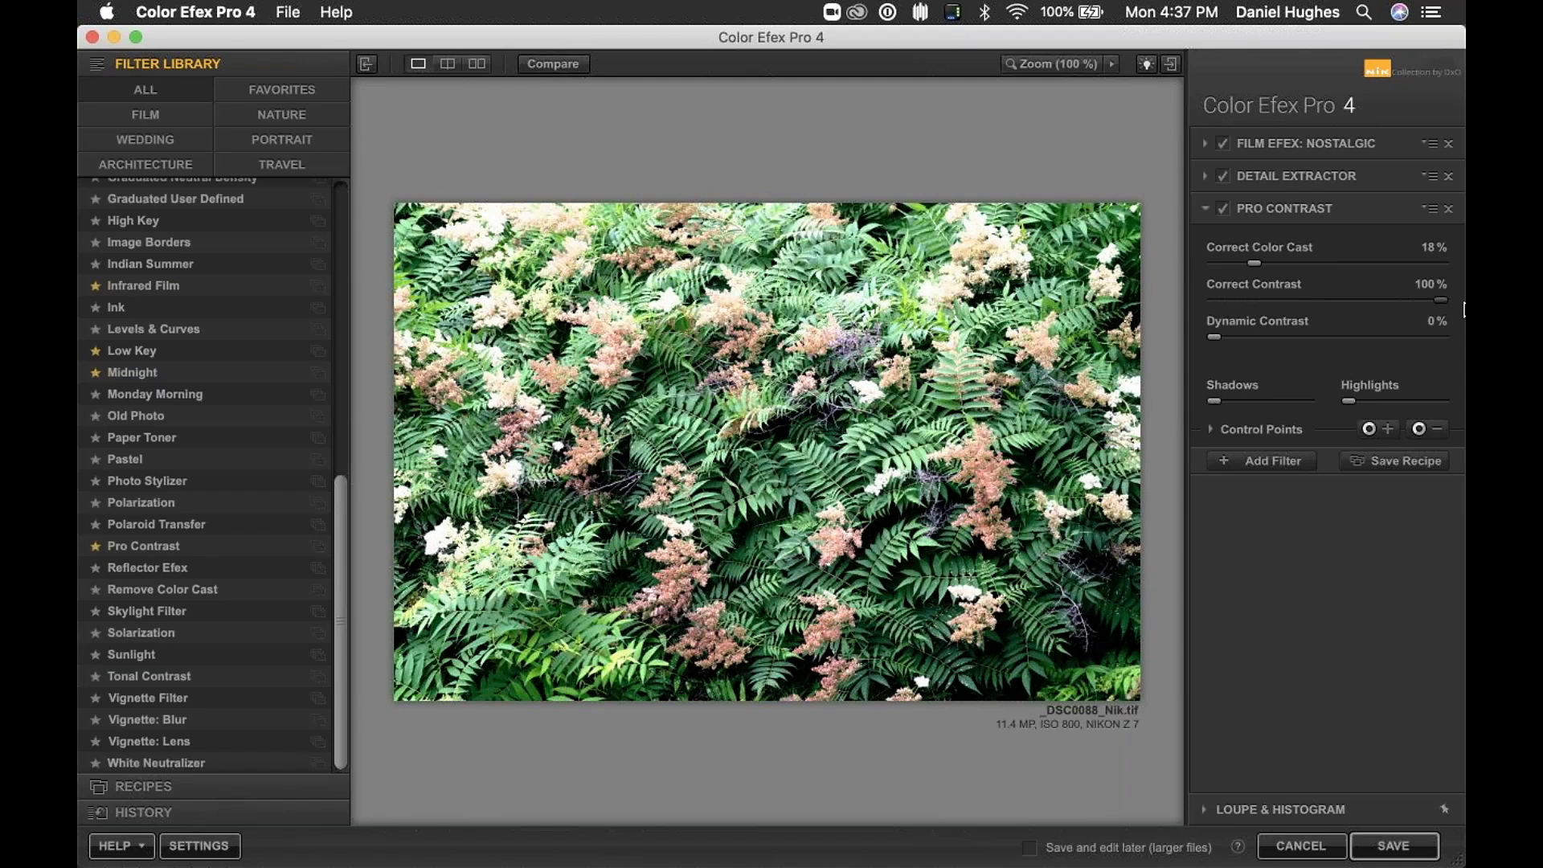
{"action": "left_click_drag", "start_coordinate": [1464, 309], "coordinate": [1245, 296]}
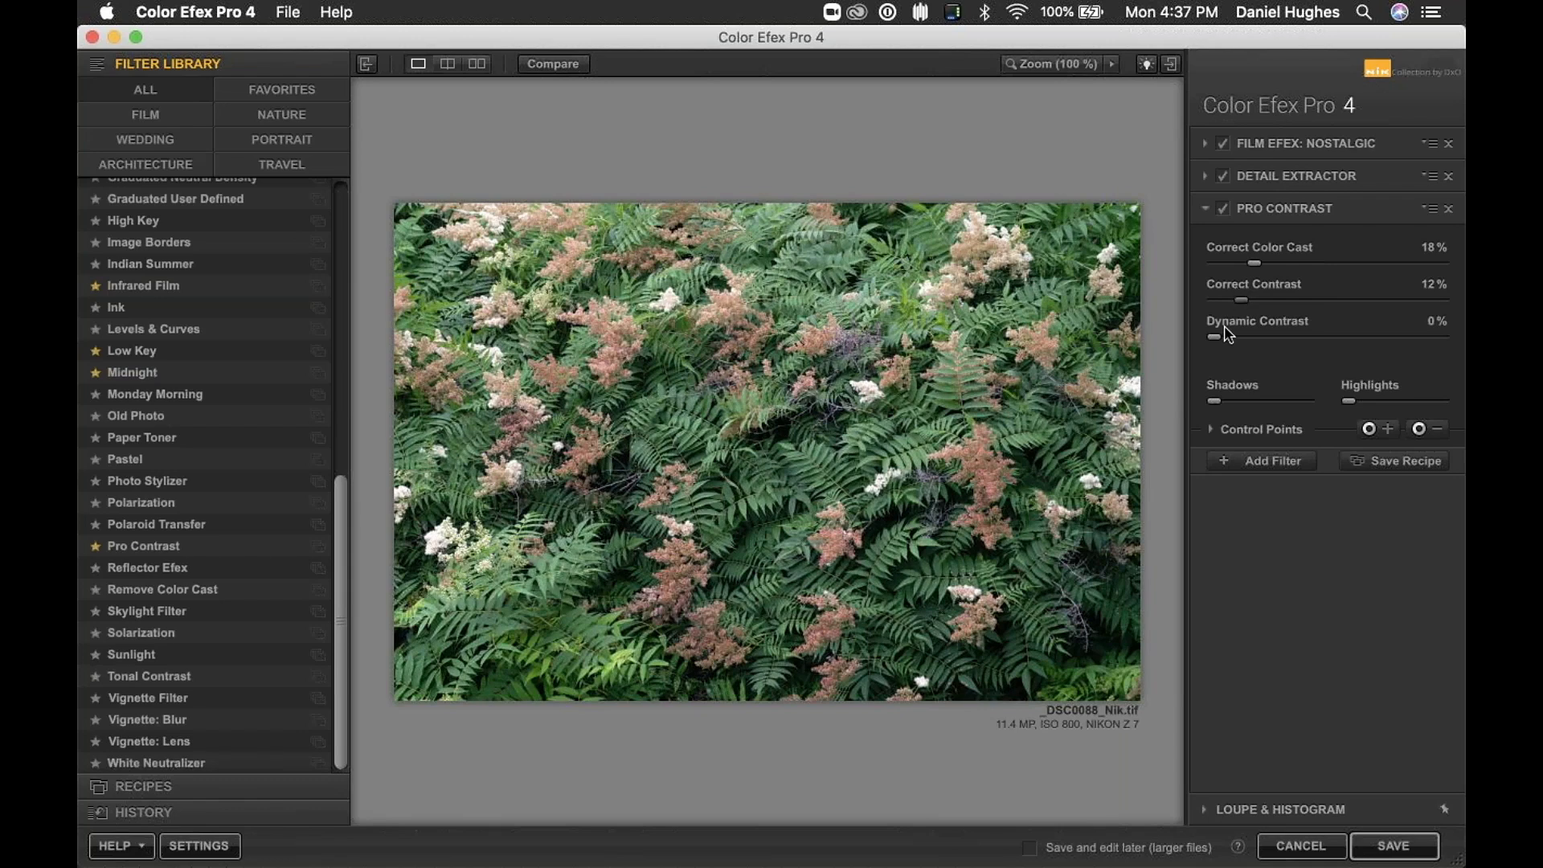
{"action": "mouse_move", "coordinate": [1213, 339]}
{"action": "left_mouse_down"}
{"action": "mouse_move", "coordinate": [1295, 338]}
{"action": "mouse_move", "coordinate": [1195, 338]}
{"action": "mouse_move", "coordinate": [1462, 362]}
{"action": "mouse_move", "coordinate": [1230, 339]}
{"action": "left_mouse_up"}
{"action": "left_click_drag", "start_coordinate": [1230, 338], "coordinate": [1228, 337]}
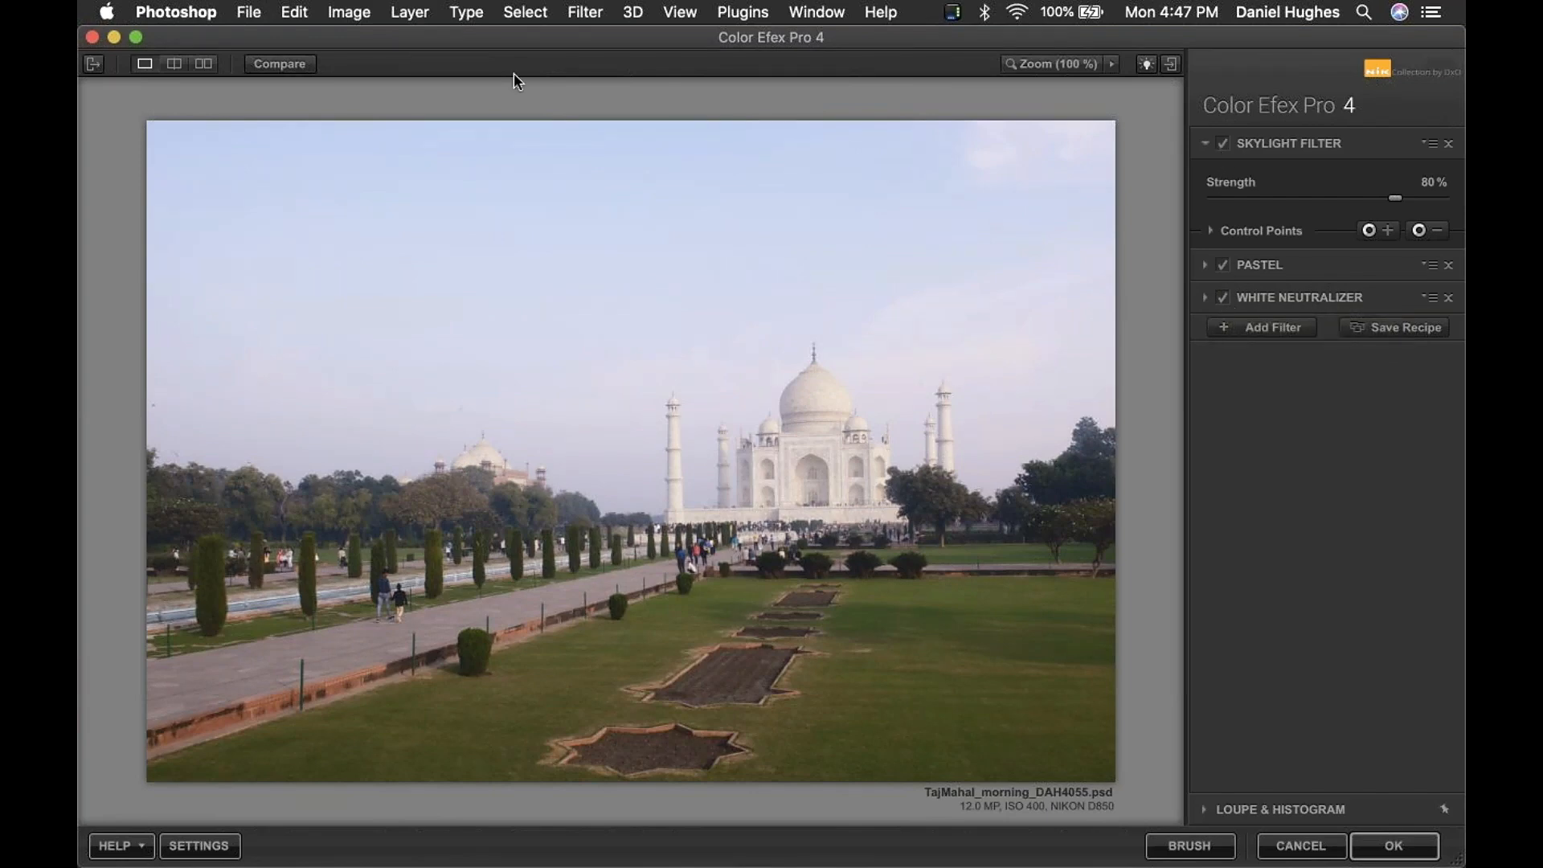
Step: Compare the filtered Taj Mahal photo with its original image
{"action": "left_click", "coordinate": [286, 68]}
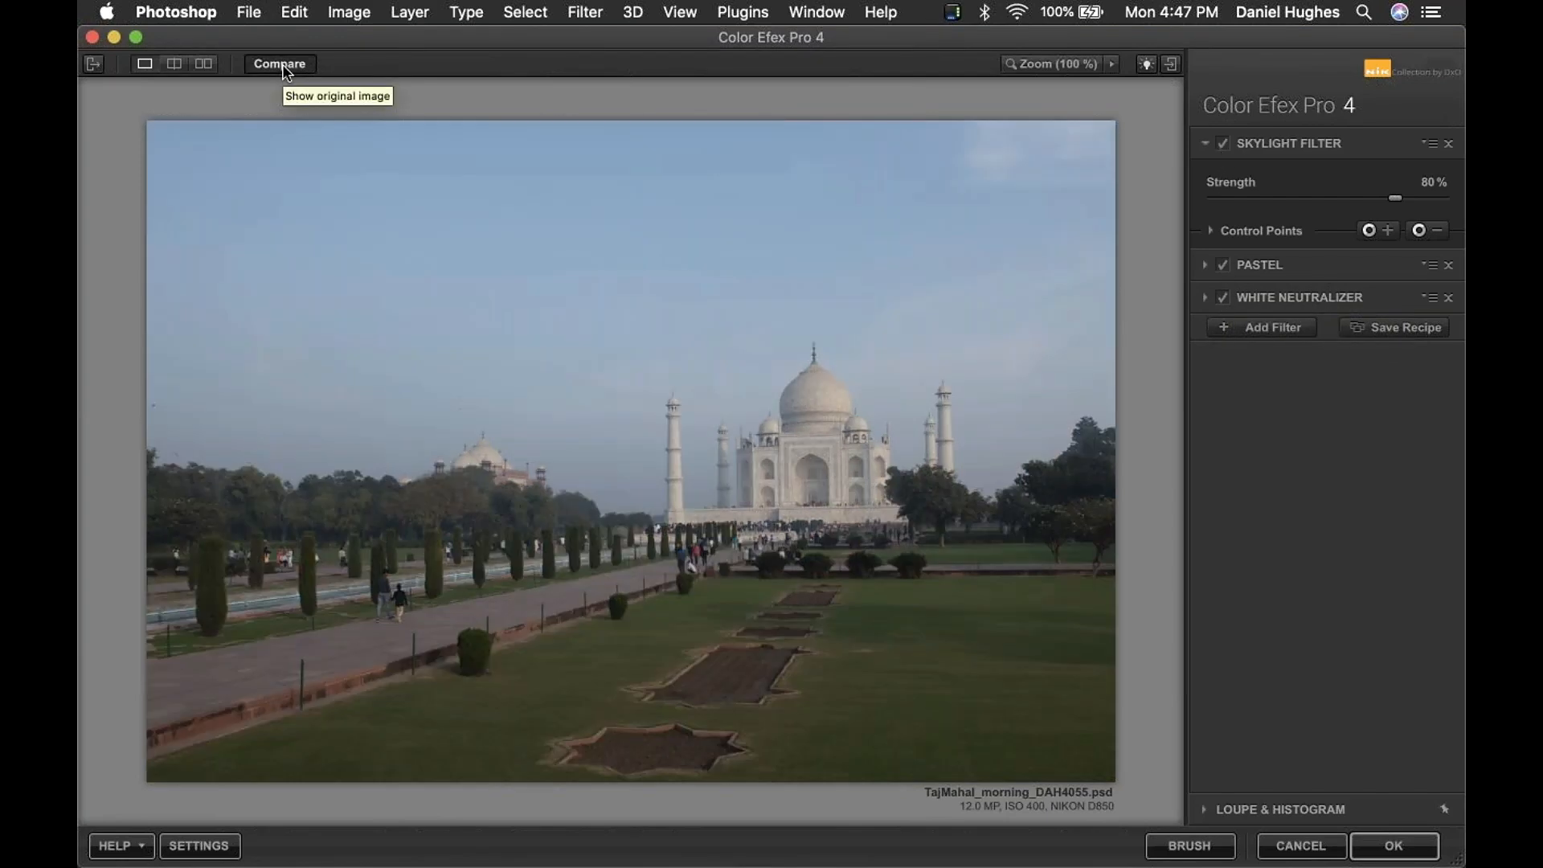
Step: Recheck the photo against its original, and place two zero-opacity control points on the Taj Mahal building in the Pastel filter
{"action": "left_click", "coordinate": [285, 69]}
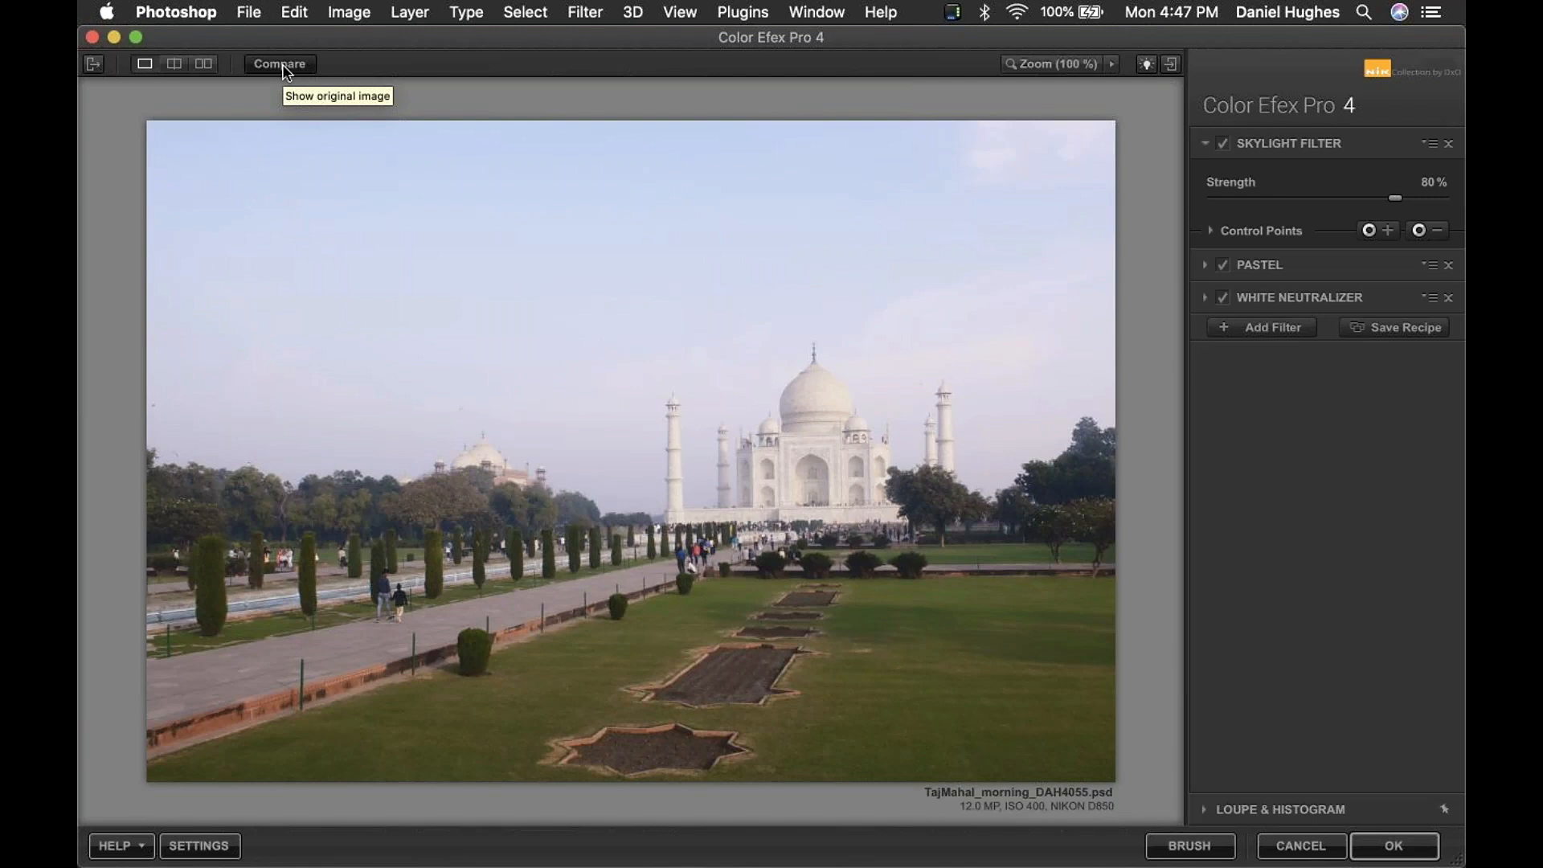
{"action": "left_click", "coordinate": [283, 71]}
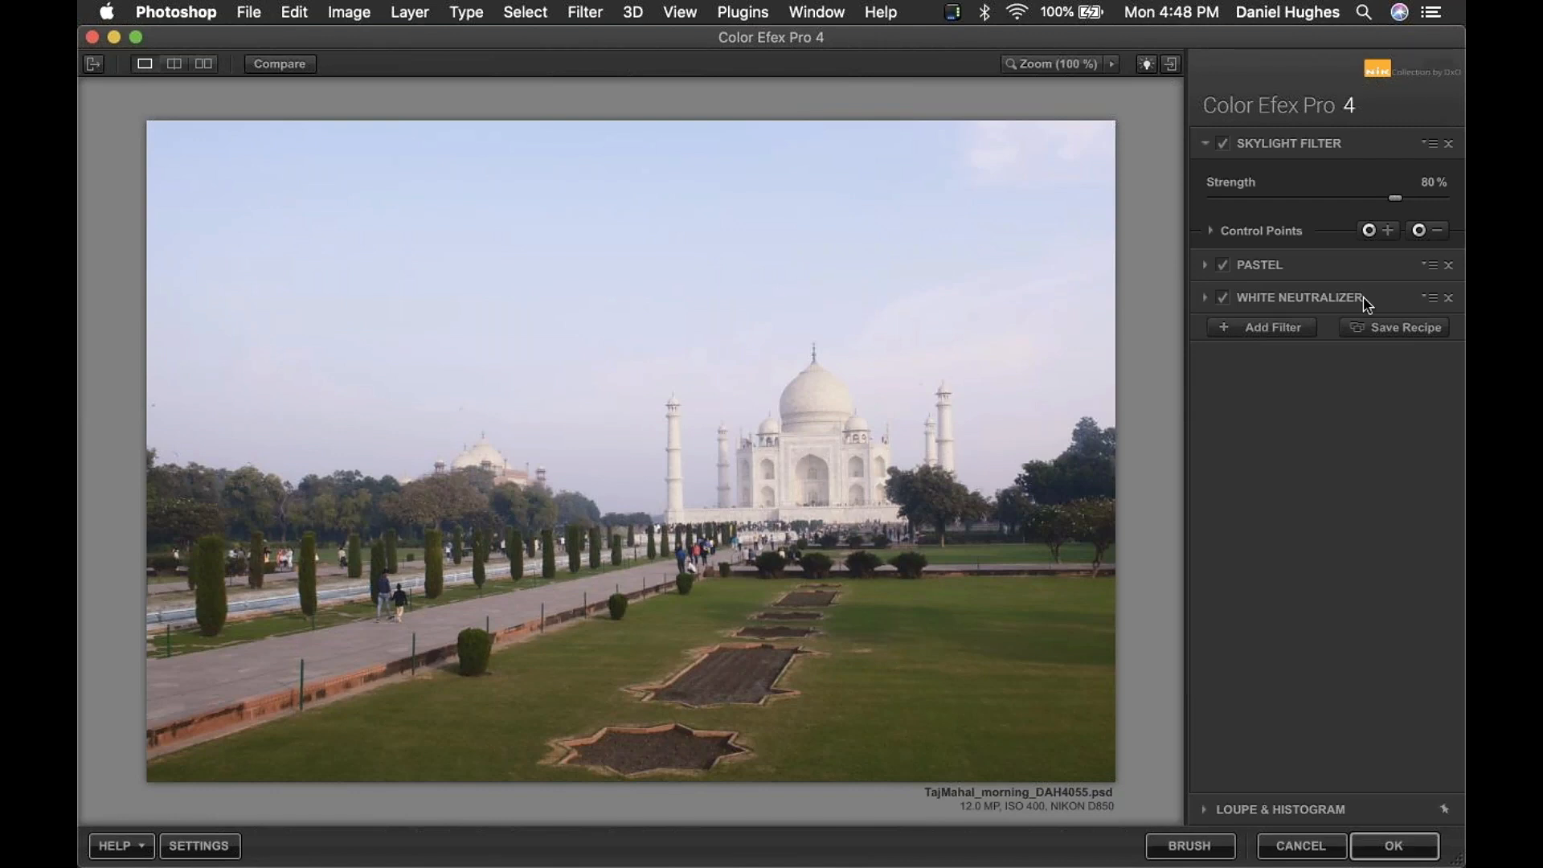
{"action": "left_click", "coordinate": [1266, 275]}
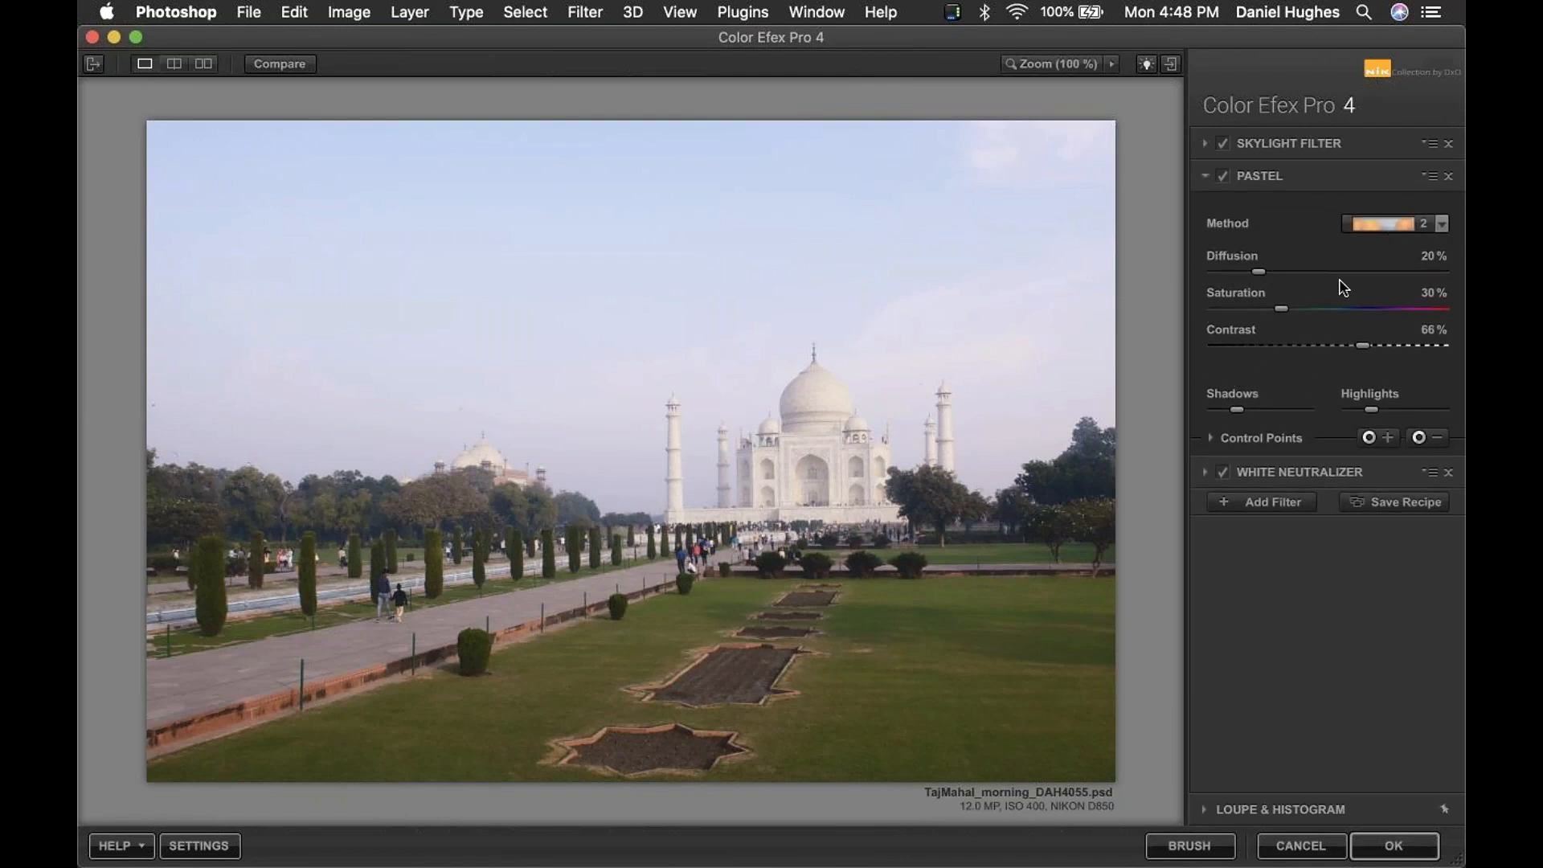
{"action": "left_click", "coordinate": [1419, 437]}
{"action": "left_click", "coordinate": [817, 455]}
{"action": "left_click_drag", "start_coordinate": [876, 467], "coordinate": [828, 446]}
{"action": "left_click", "coordinate": [818, 463]}
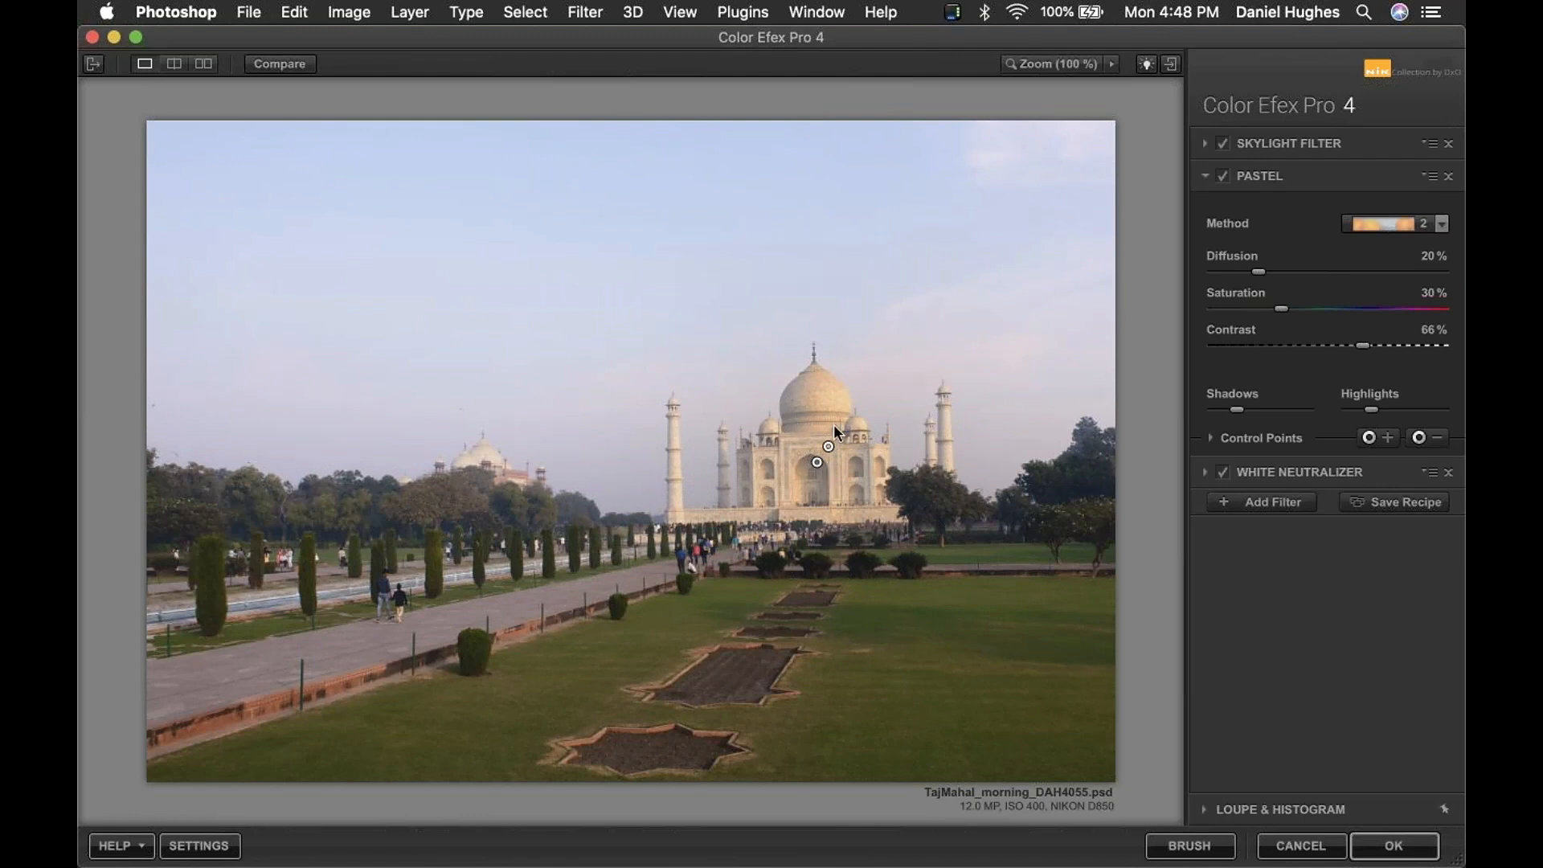
Step: Raise the Pastel control point's opacity on the building to partly restore the effect, and compare with the original image
{"action": "mouse_move", "coordinate": [833, 451]}
{"action": "mouse_move", "coordinate": [867, 466]}
{"action": "left_mouse_down"}
{"action": "mouse_move", "coordinate": [901, 474]}
{"action": "mouse_move", "coordinate": [862, 481]}
{"action": "mouse_move", "coordinate": [885, 484]}
{"action": "left_mouse_up"}
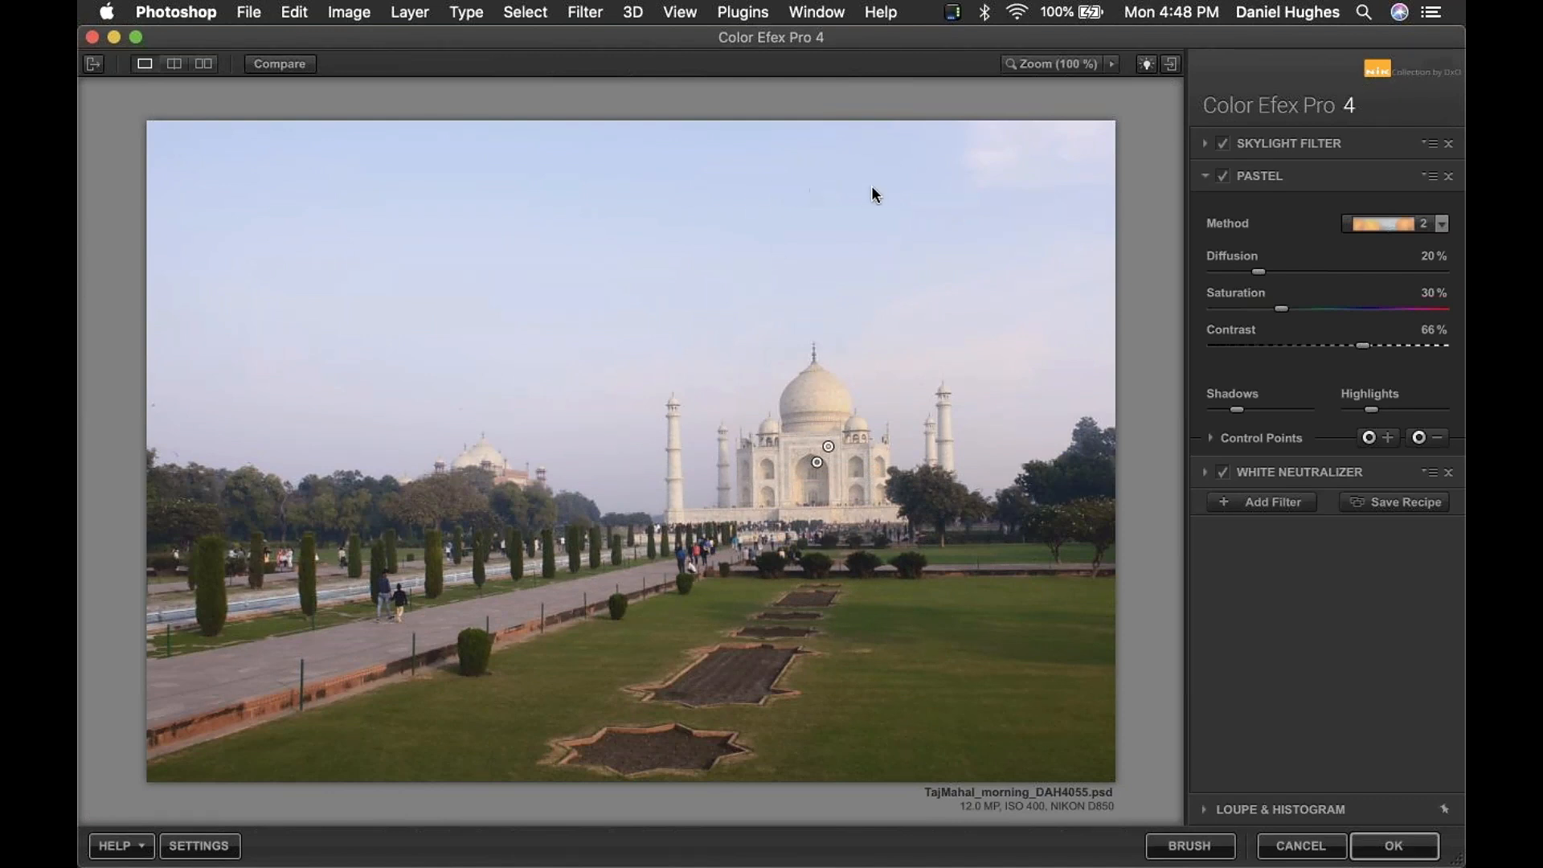
{"action": "left_click", "coordinate": [279, 65]}
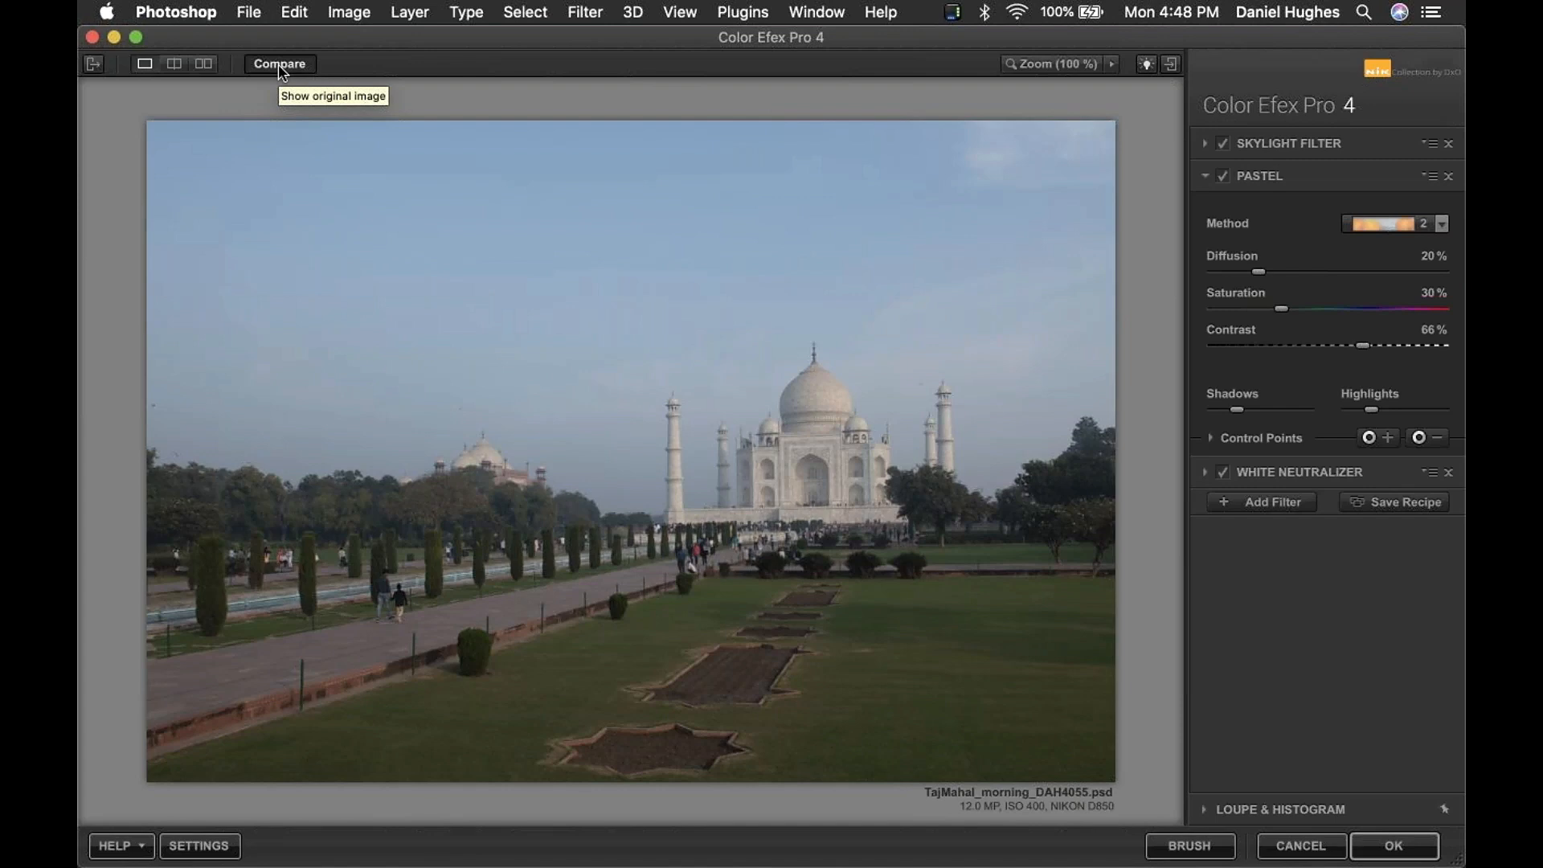
{"action": "left_click", "coordinate": [281, 68]}
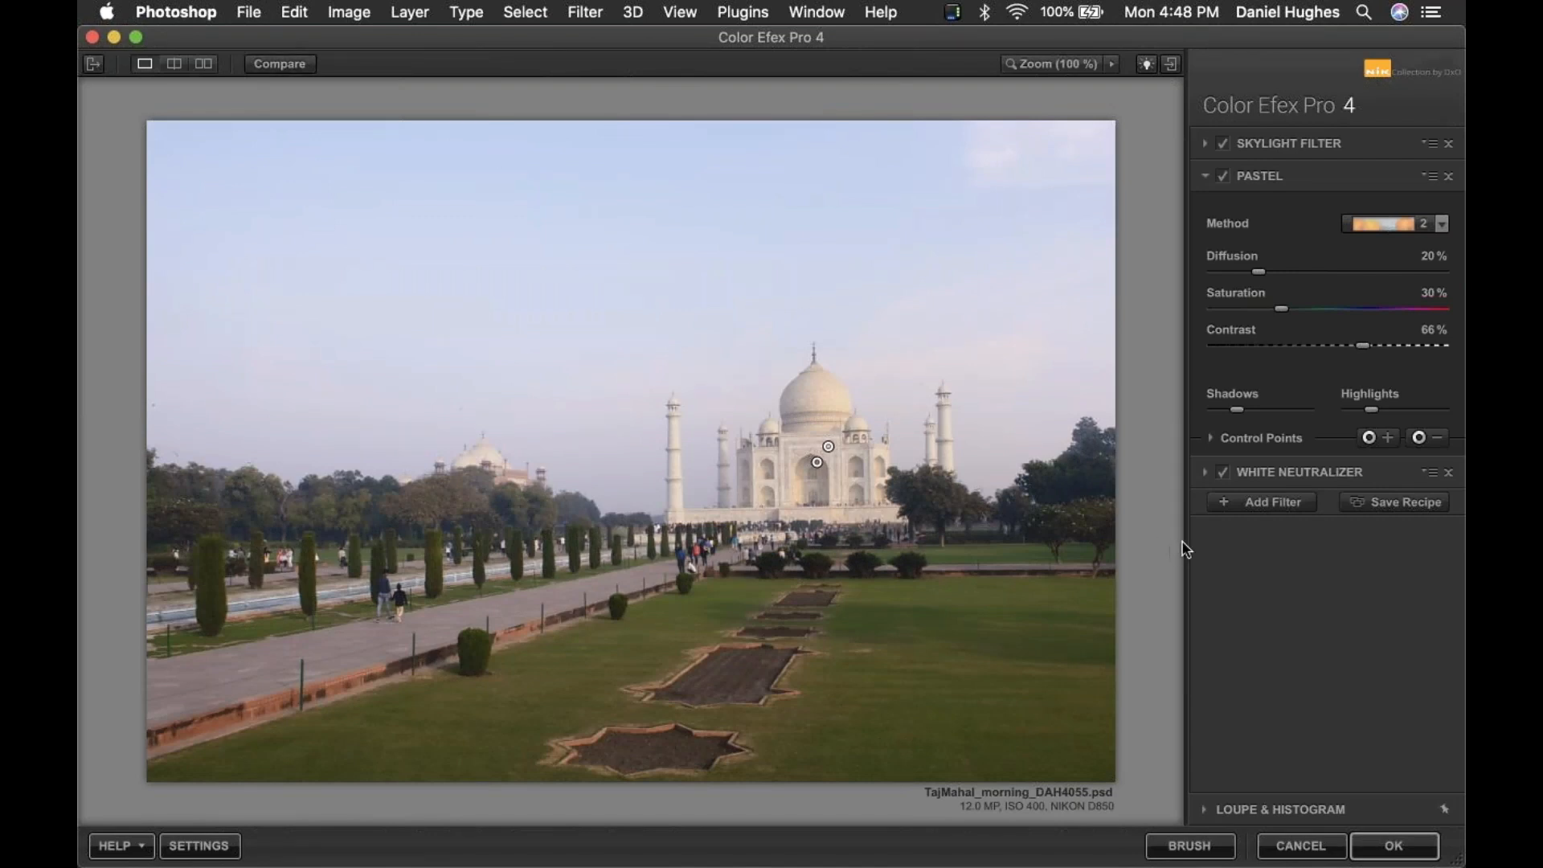
Step: Add a Tonal Contrast filter after White Neutralizer and hide the filter library
{"action": "left_click", "coordinate": [1276, 506]}
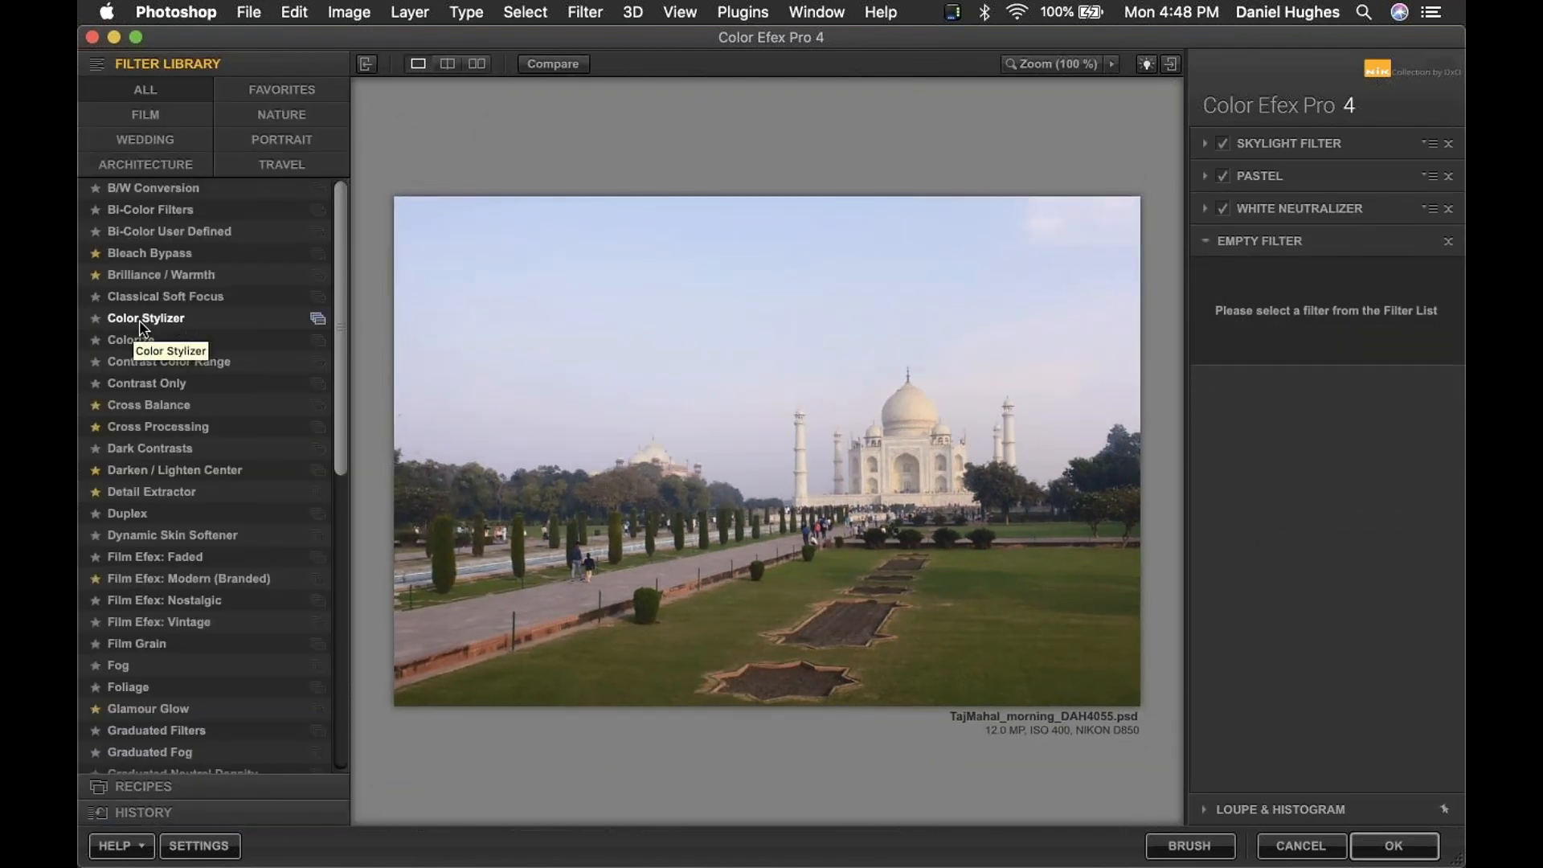
{"action": "scroll", "coordinate": [193, 751], "scroll_direction": "down", "scroll_amount": 5}
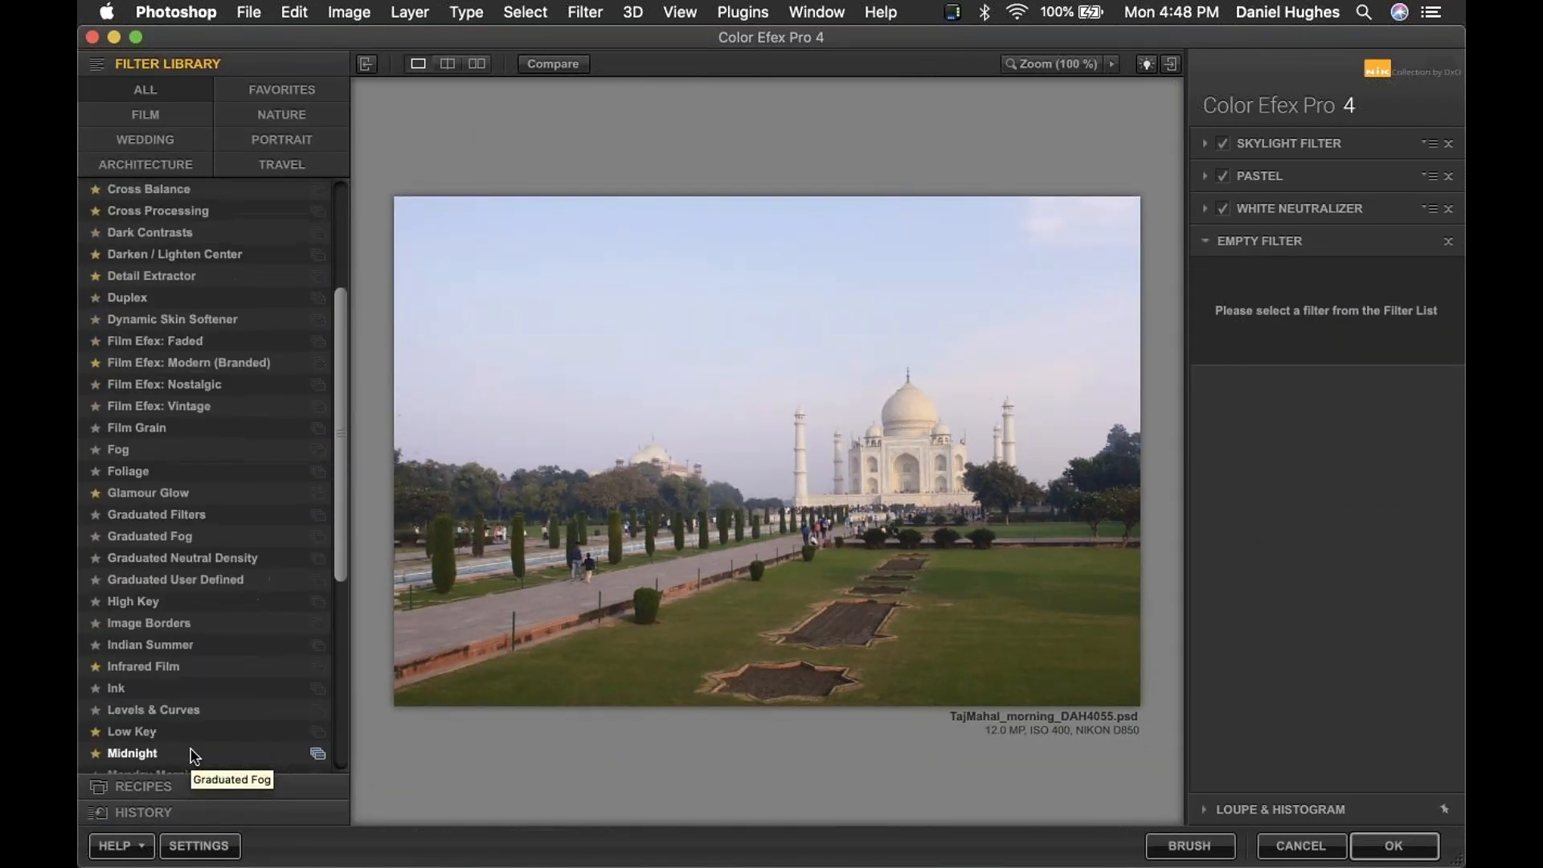
{"action": "scroll", "coordinate": [192, 755], "scroll_direction": "down", "scroll_amount": 8}
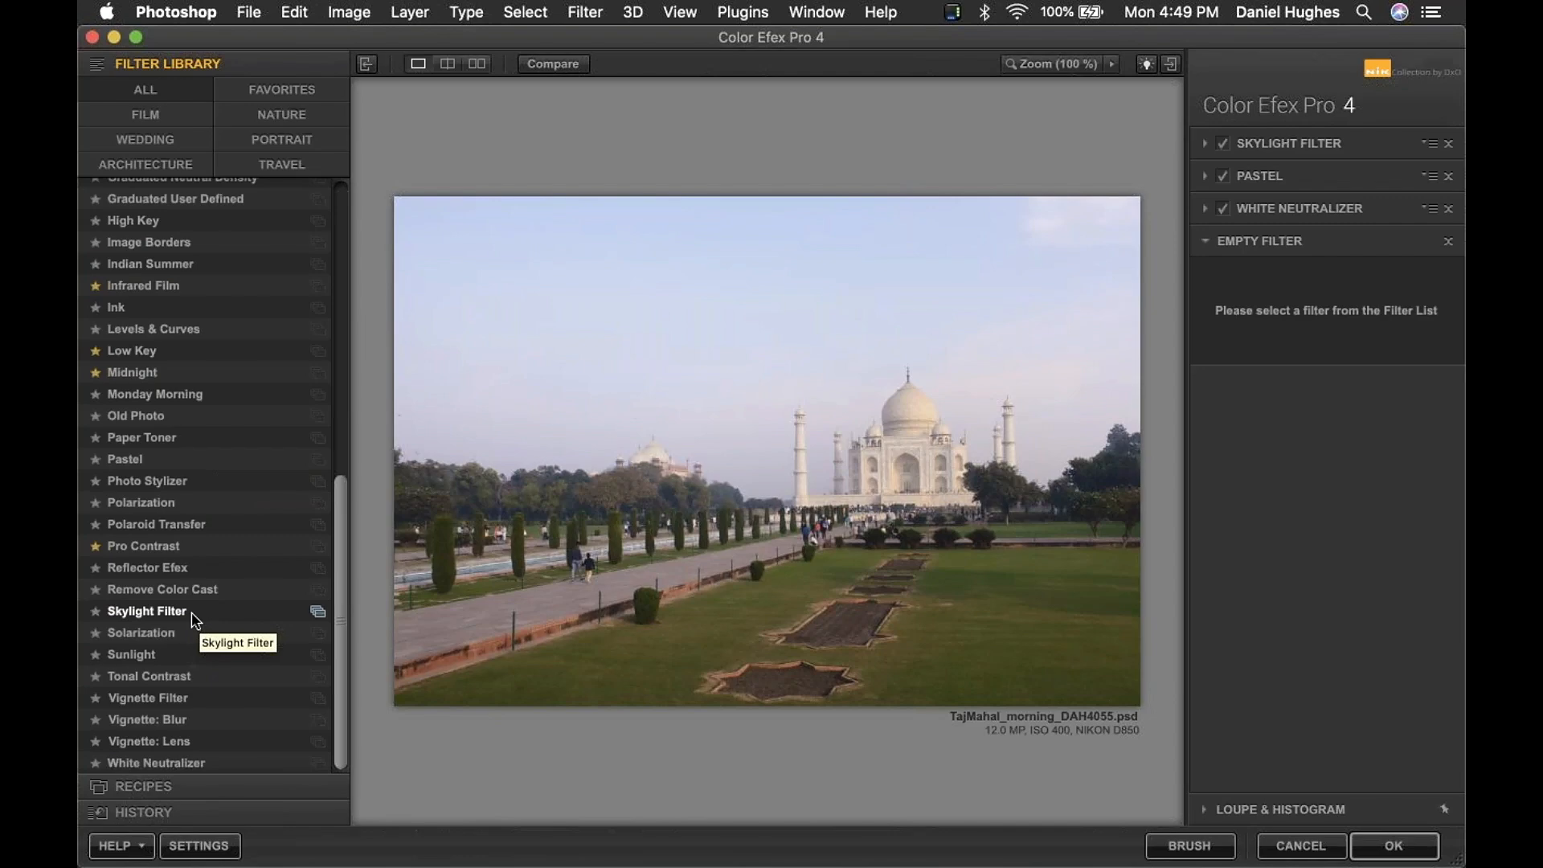
{"action": "left_click", "coordinate": [165, 678]}
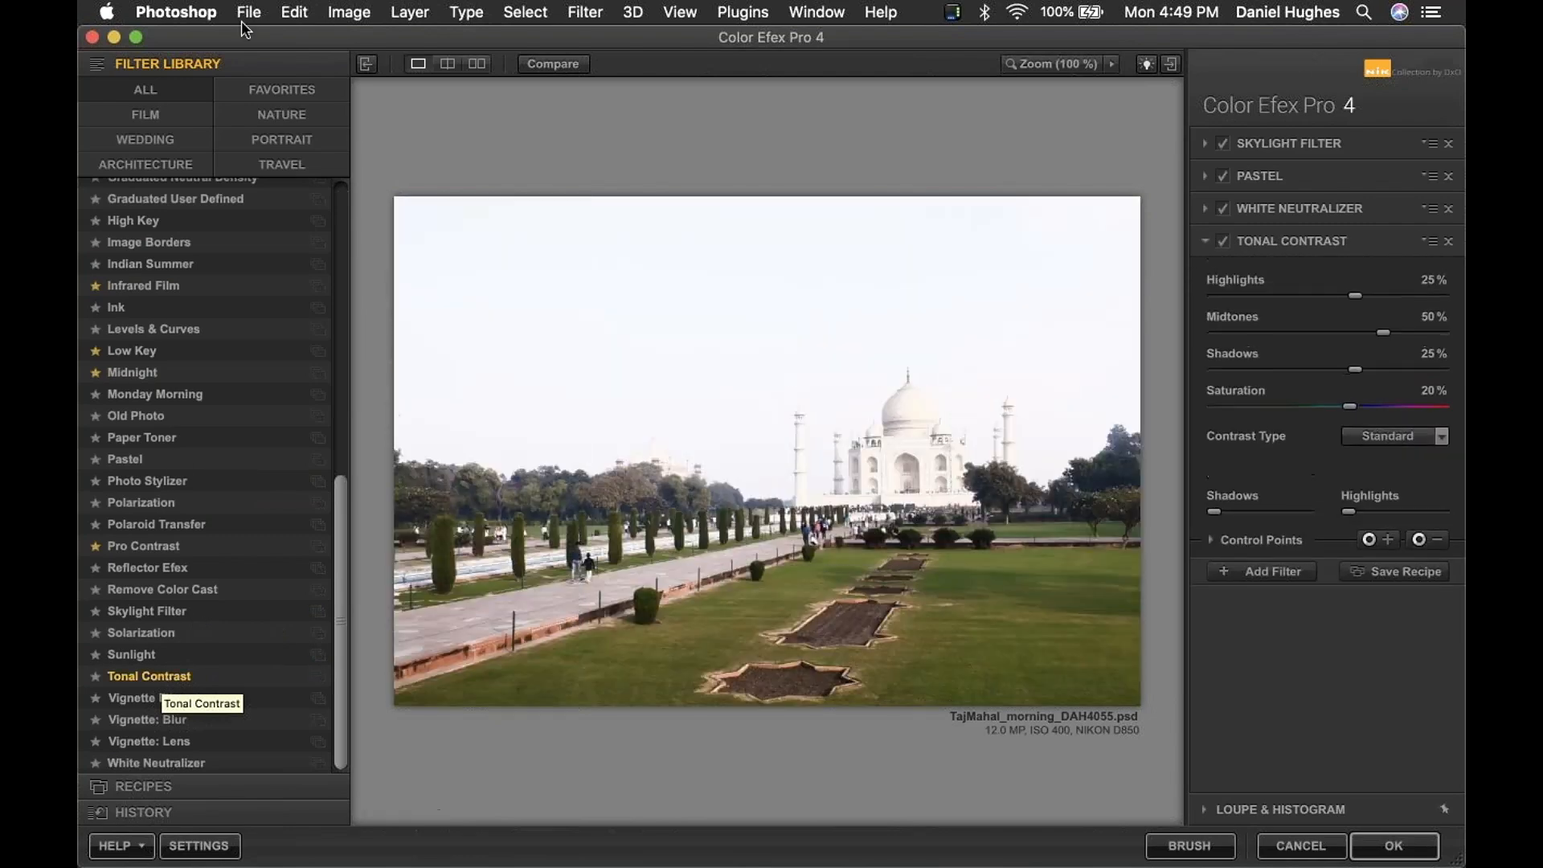
{"action": "left_click", "coordinate": [367, 66]}
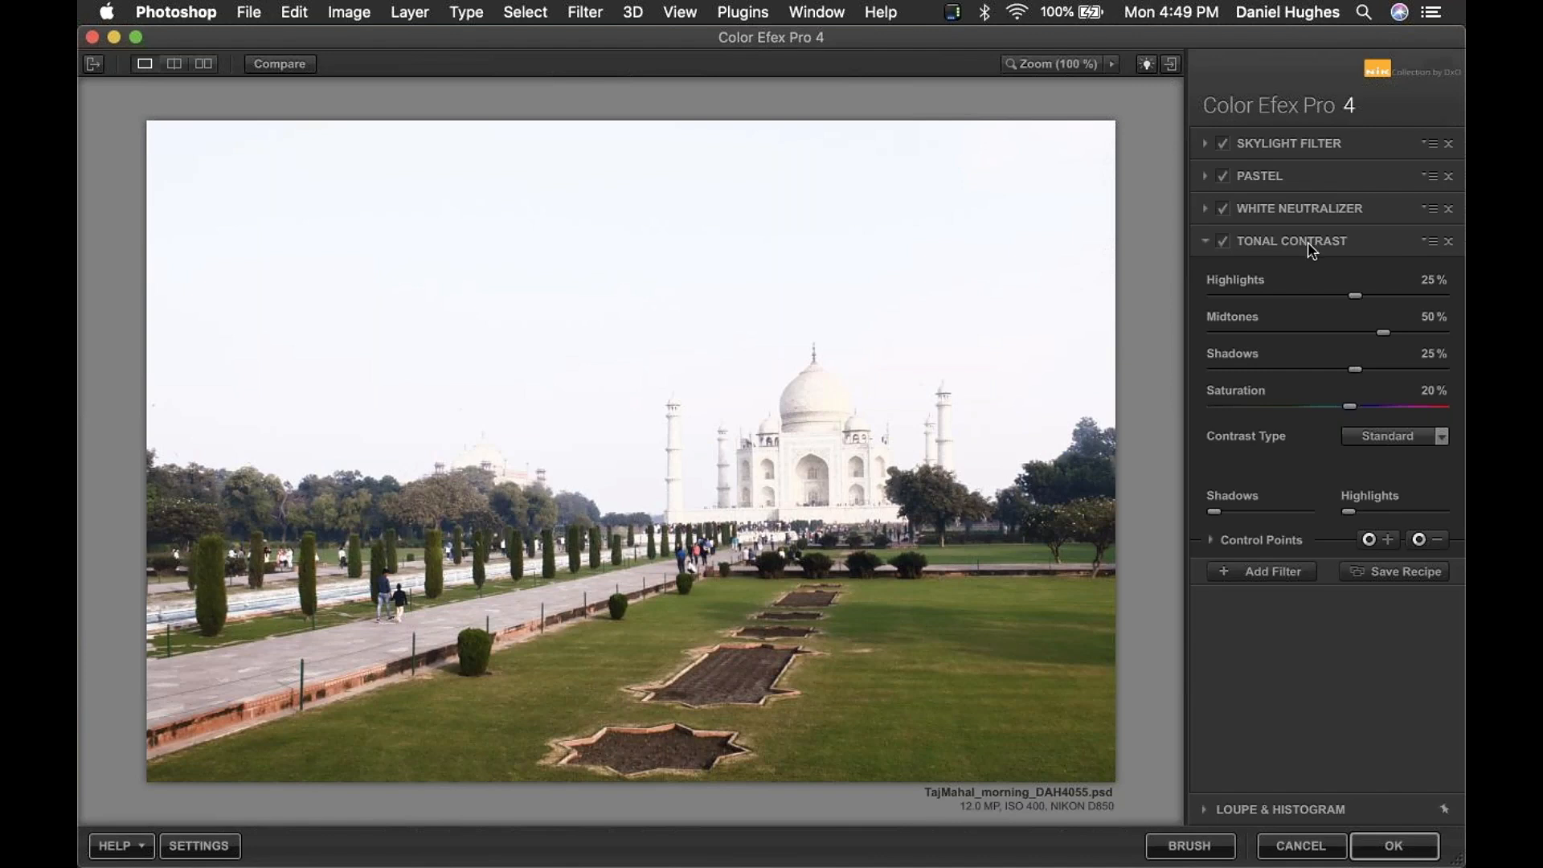
Step: Move Tonal Contrast above Skylight Filter in the stack and switch it off and on to compare its effect
{"action": "left_click", "coordinate": [1264, 247]}
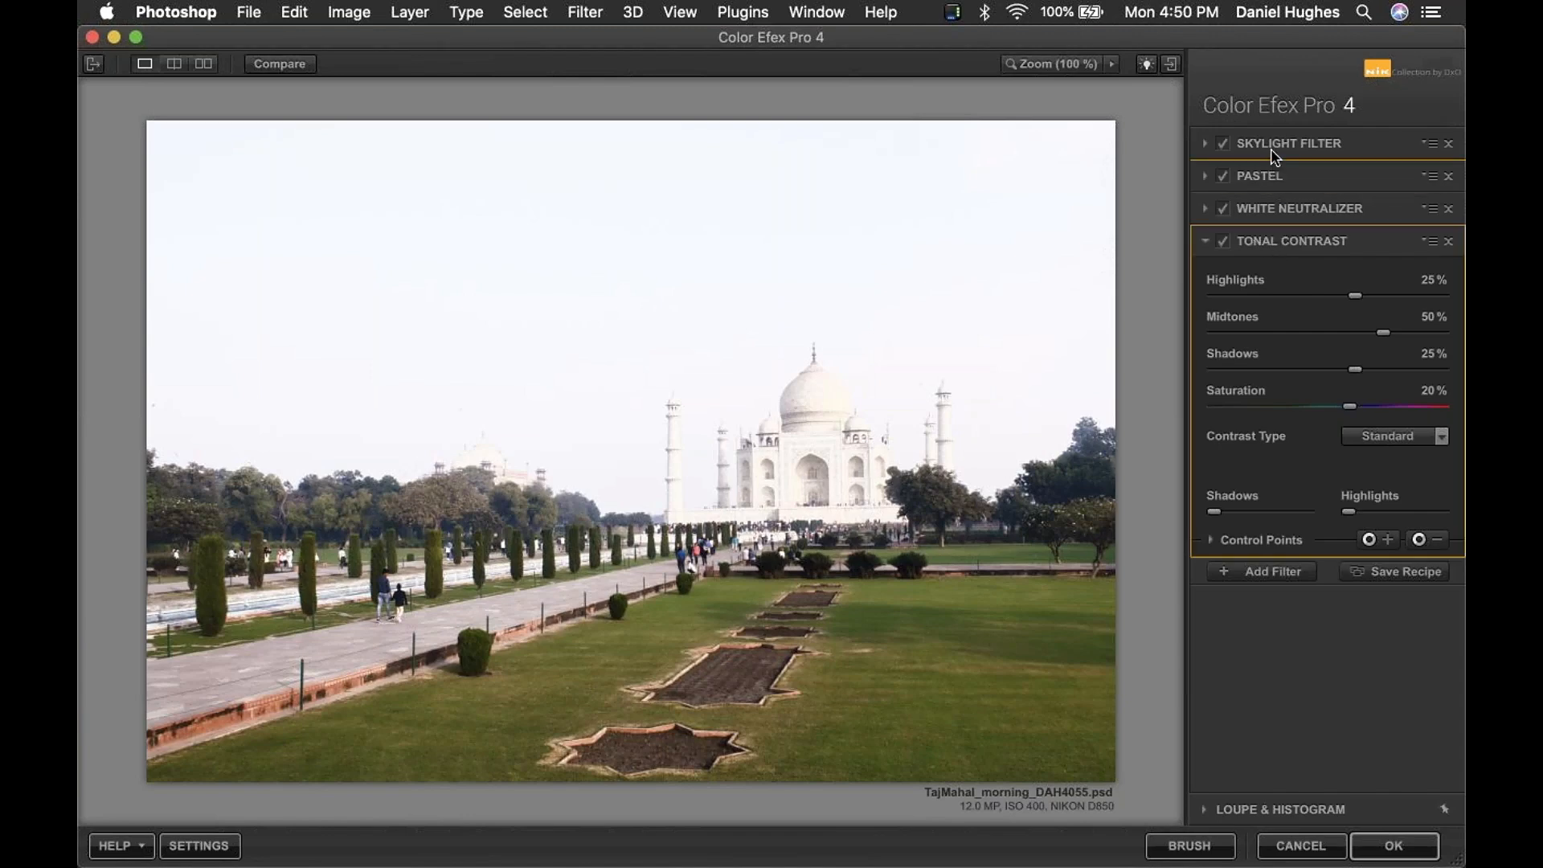
{"action": "left_click_drag", "start_coordinate": [1267, 134], "coordinate": [1268, 136]}
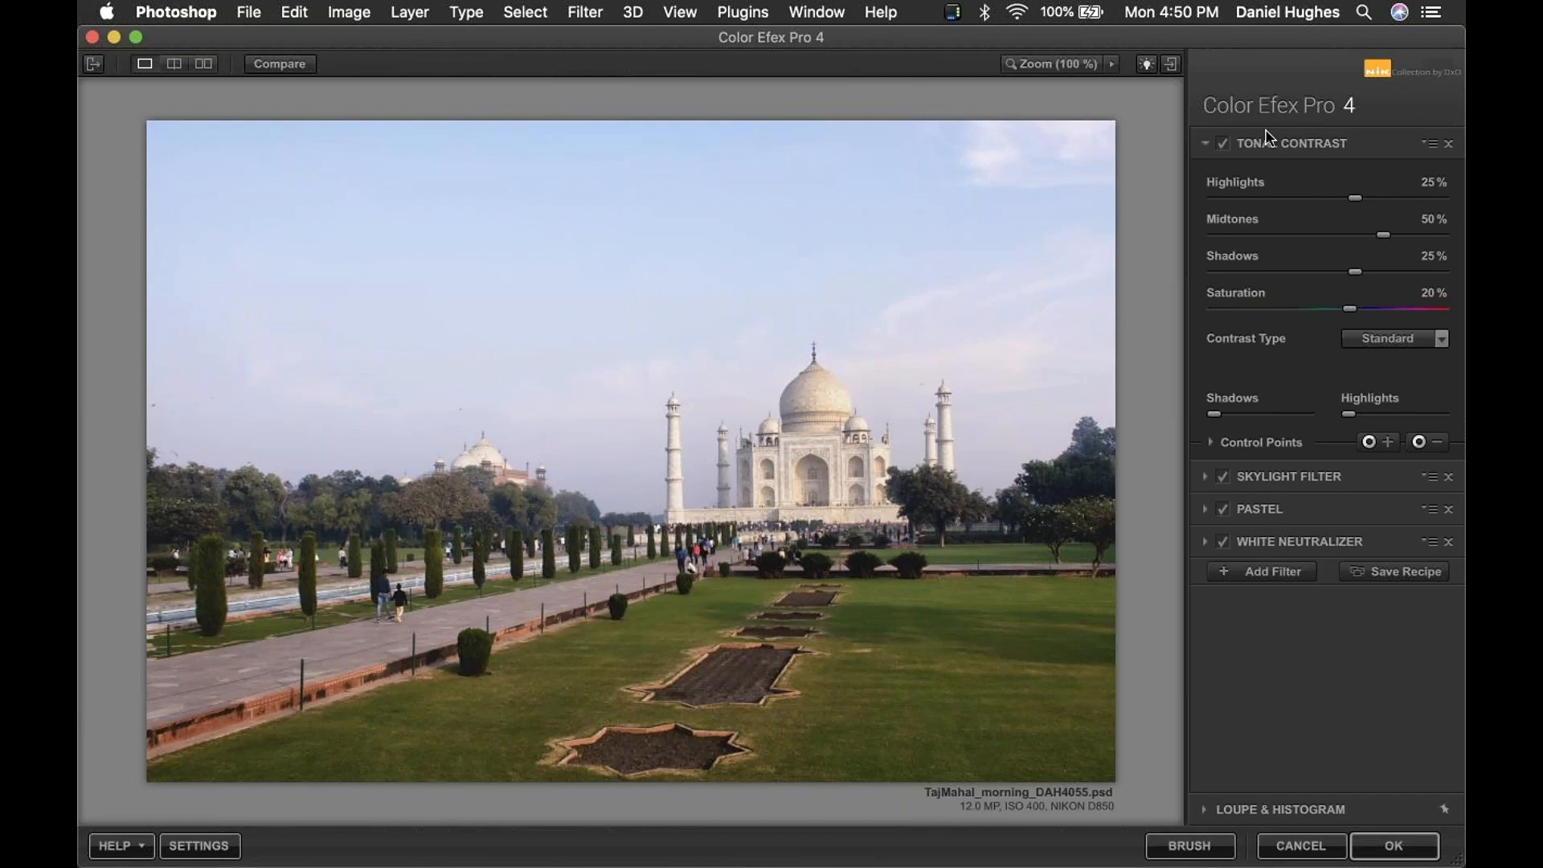
{"action": "left_click", "coordinate": [1224, 145]}
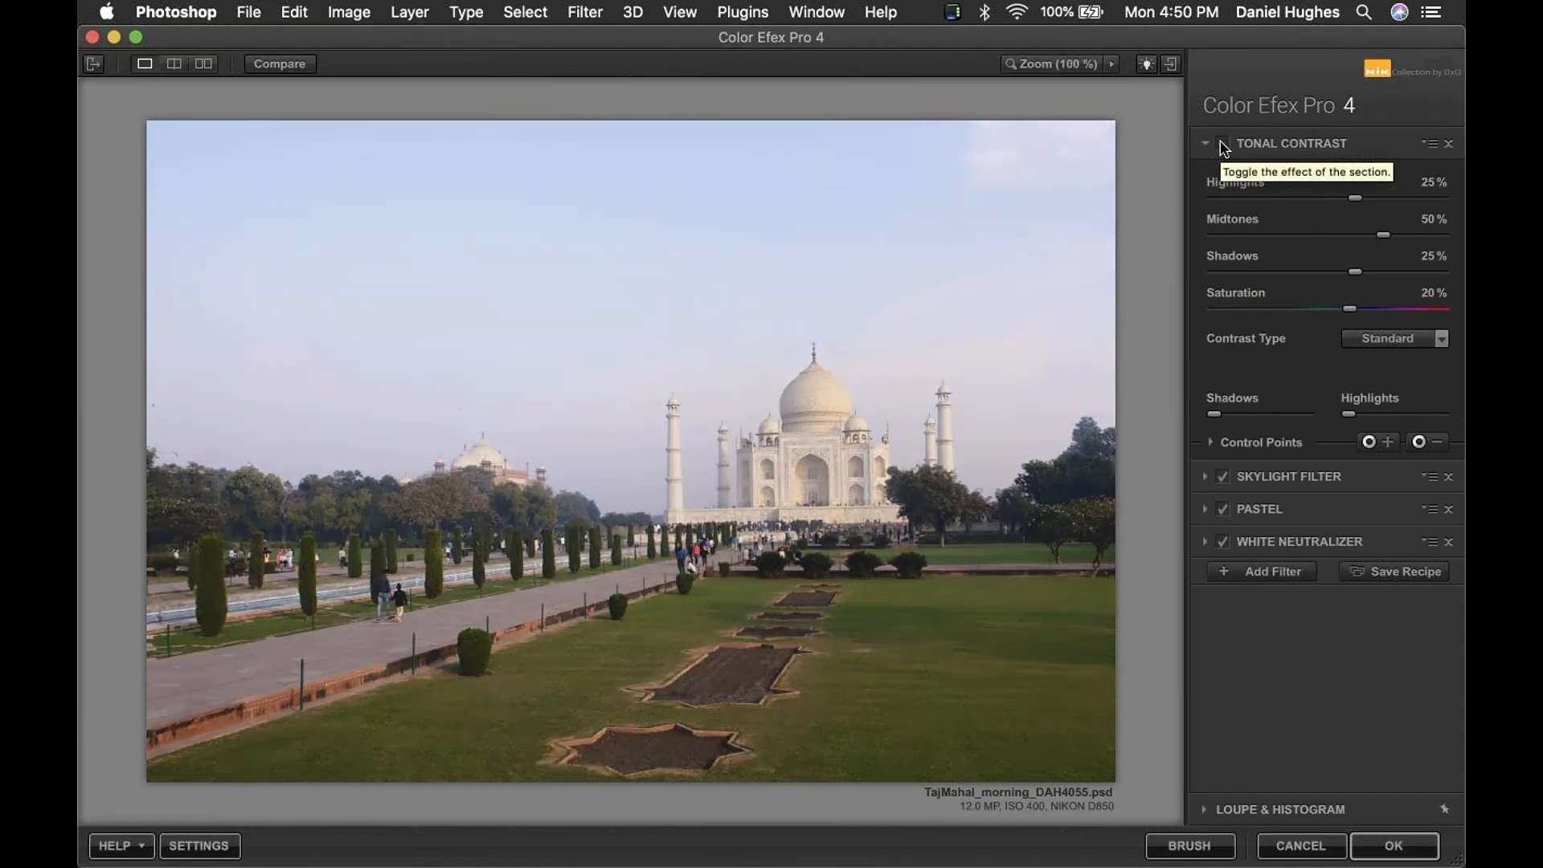
{"action": "left_click", "coordinate": [1223, 145]}
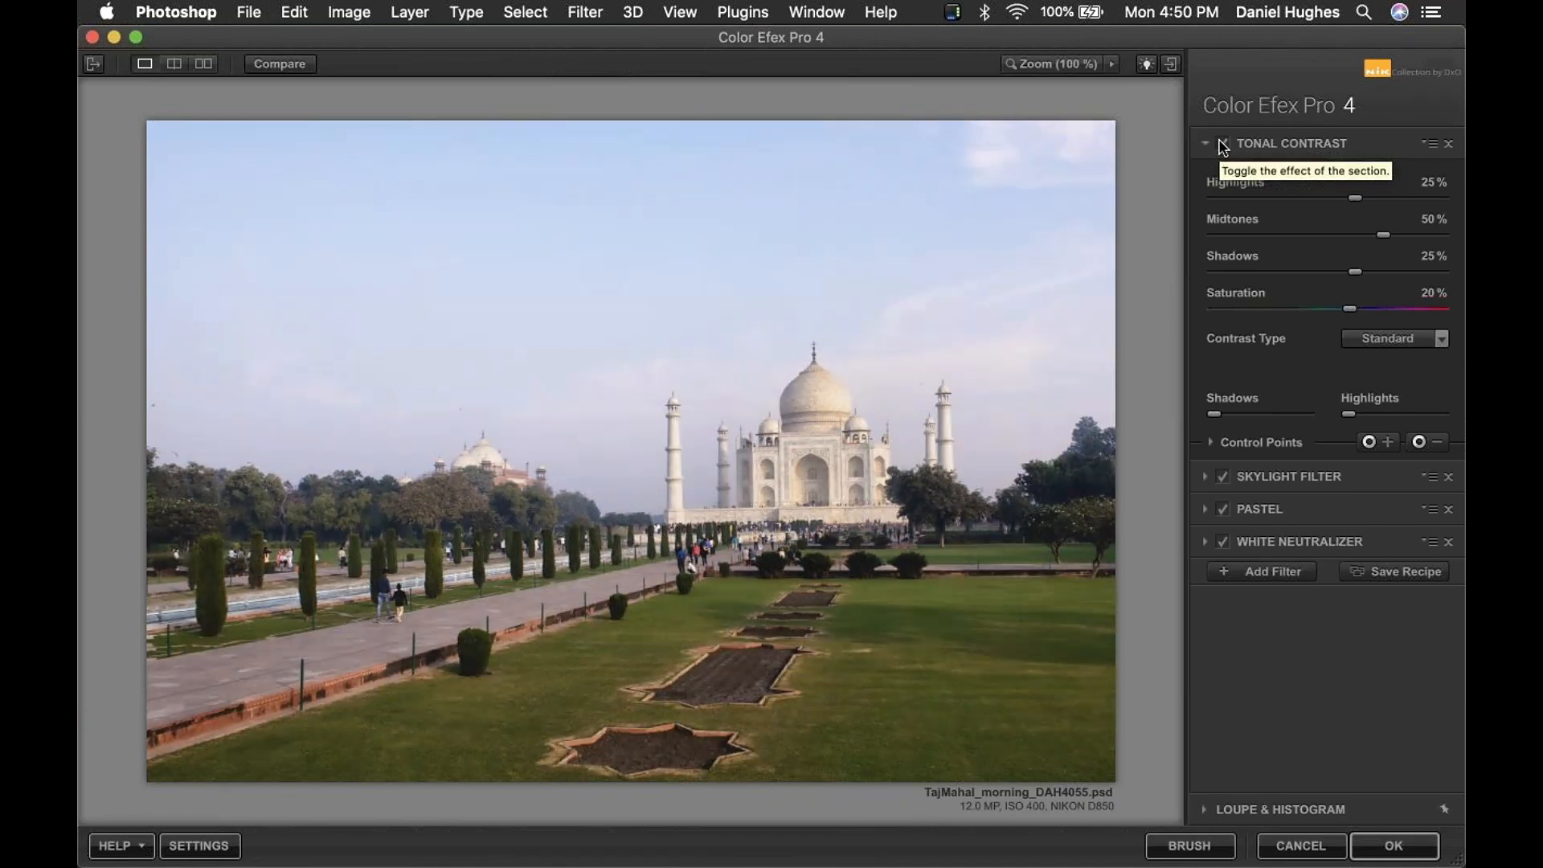
{"action": "left_click", "coordinate": [1219, 141]}
{"action": "left_click", "coordinate": [1220, 142]}
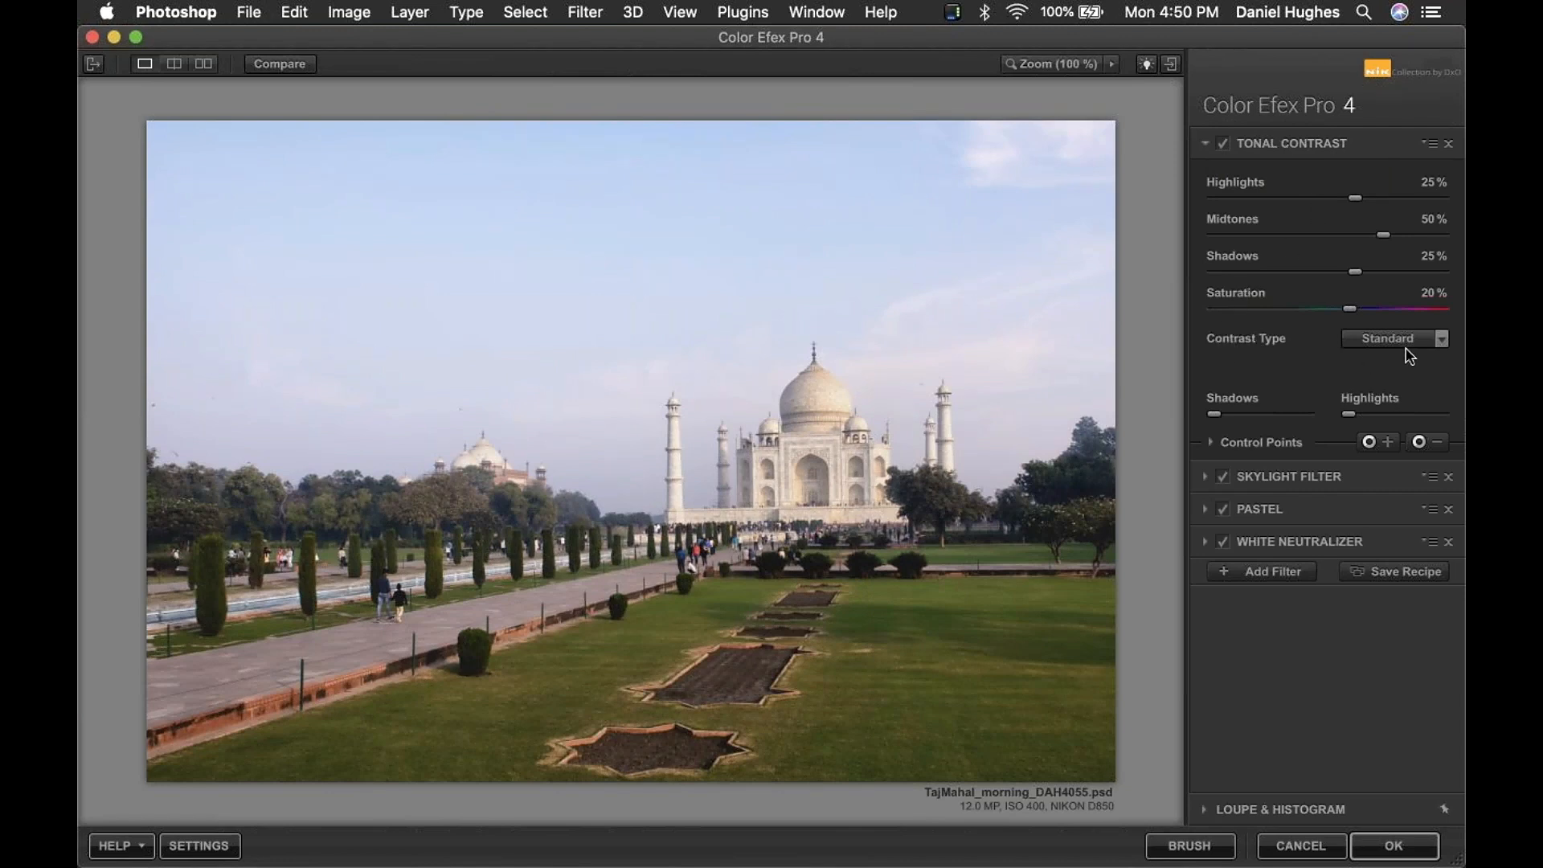
Step: Set Tonal Contrast to the High Pass type with Highlights 15%, Midtones 24%, Shadows 0% and Saturation 0%
{"action": "left_click", "coordinate": [1442, 341]}
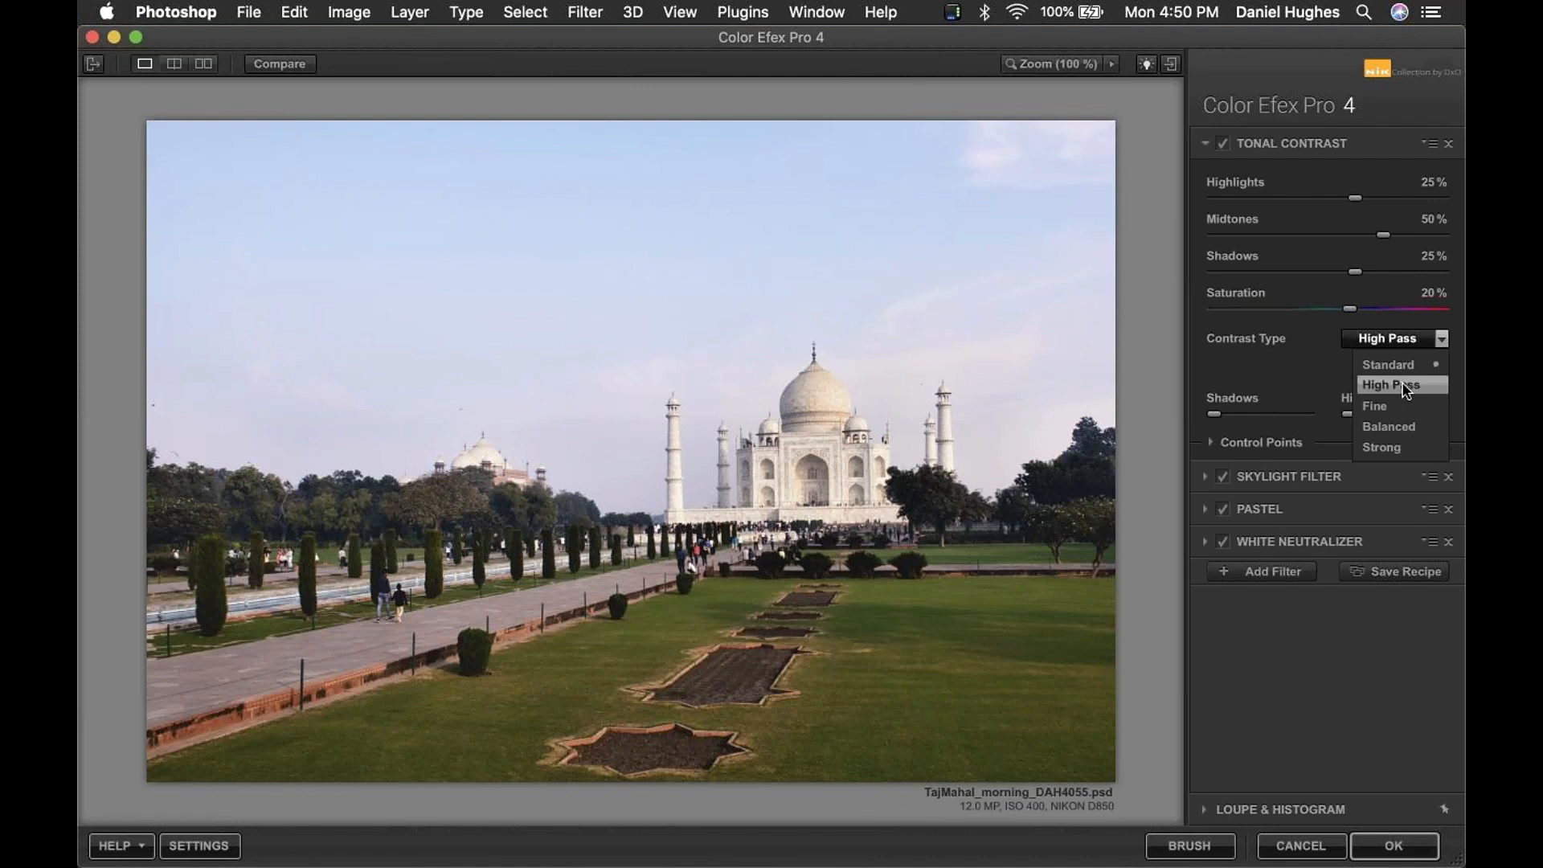
{"action": "left_click", "coordinate": [1416, 389]}
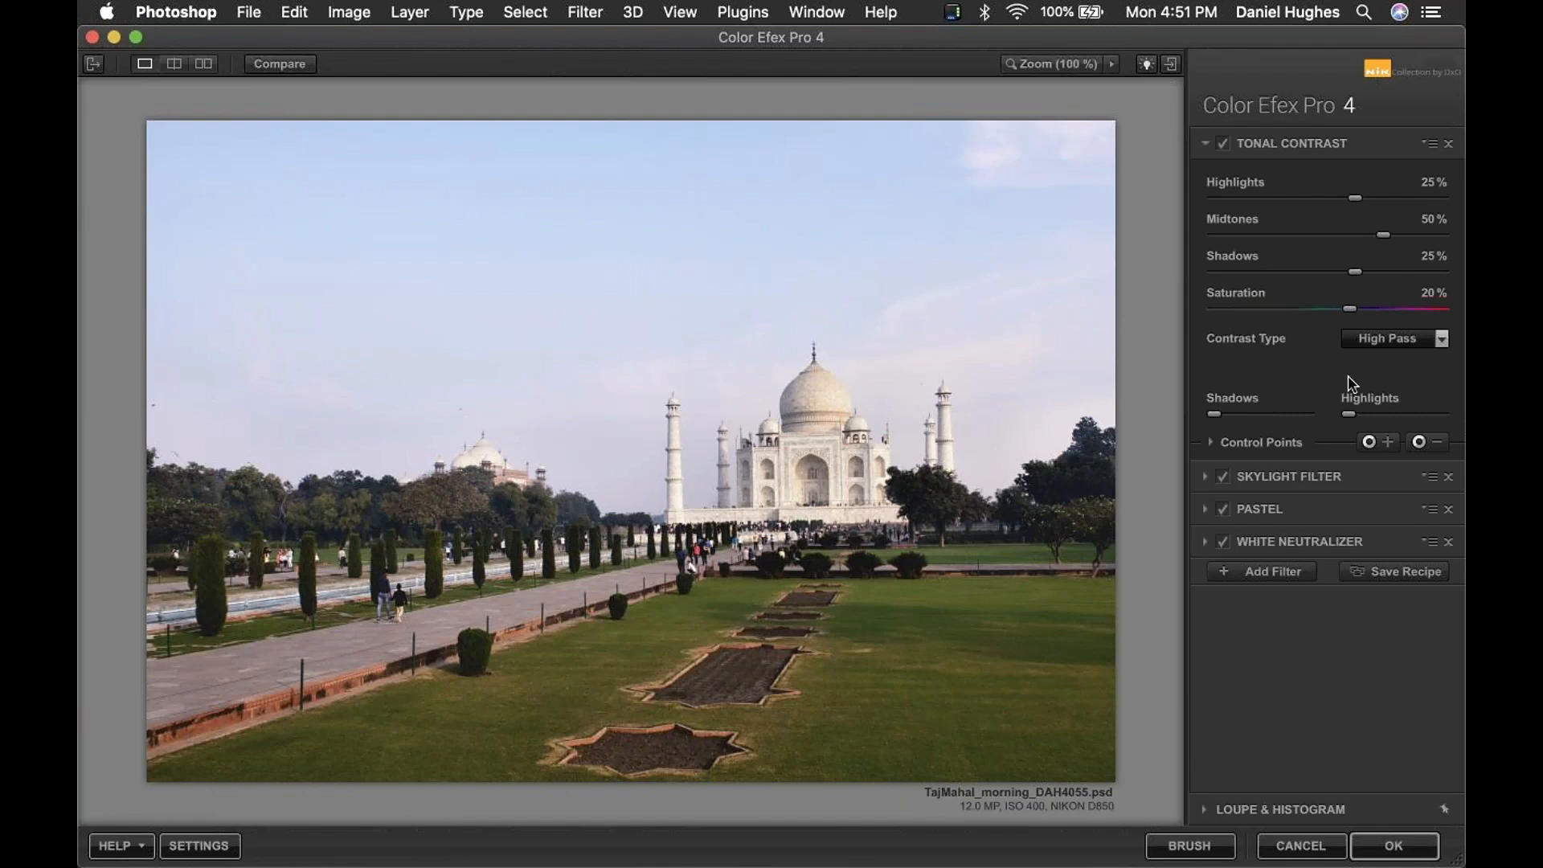
{"action": "left_click", "coordinate": [1427, 294]}
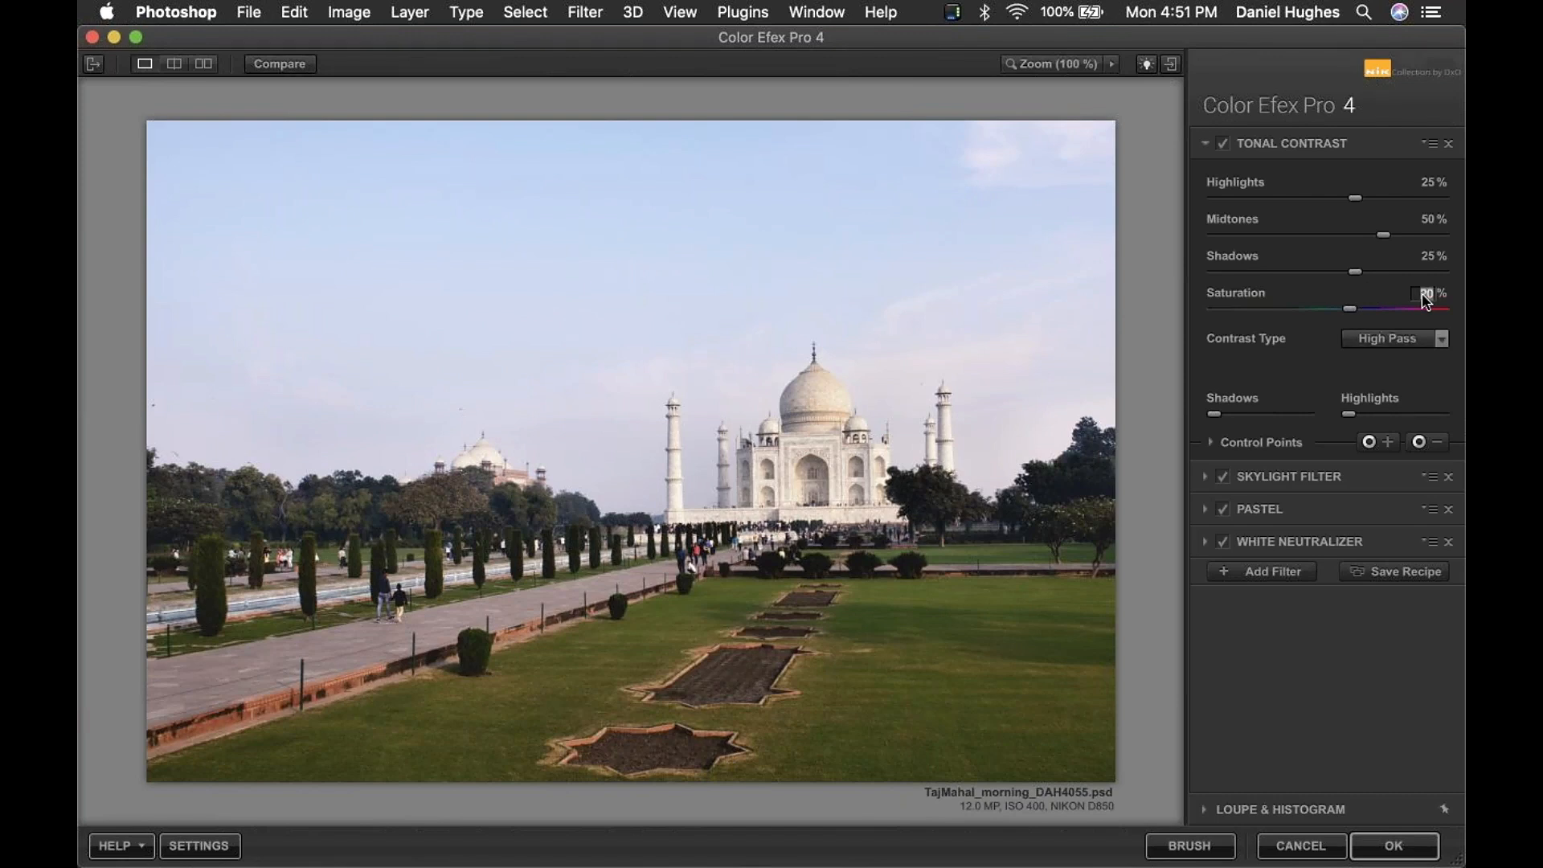
{"action": "type", "text": "0"}
{"action": "key", "text": "shift+Tab"}
{"action": "type", "text": "0"}
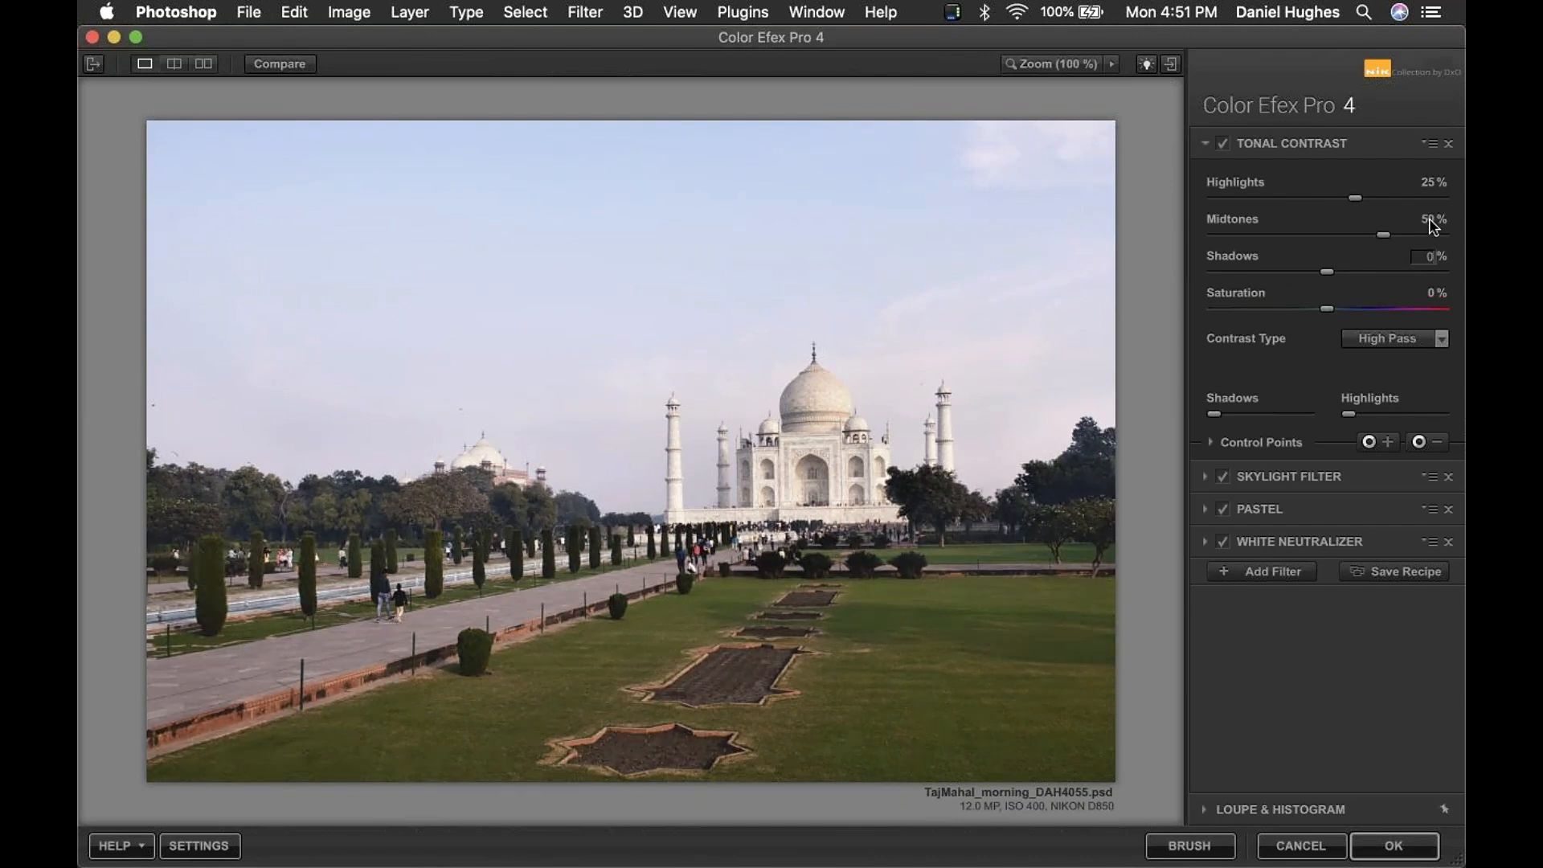
{"action": "double_click", "coordinate": [1430, 221]}
{"action": "left_click_drag", "start_coordinate": [1384, 233], "coordinate": [1345, 199]}
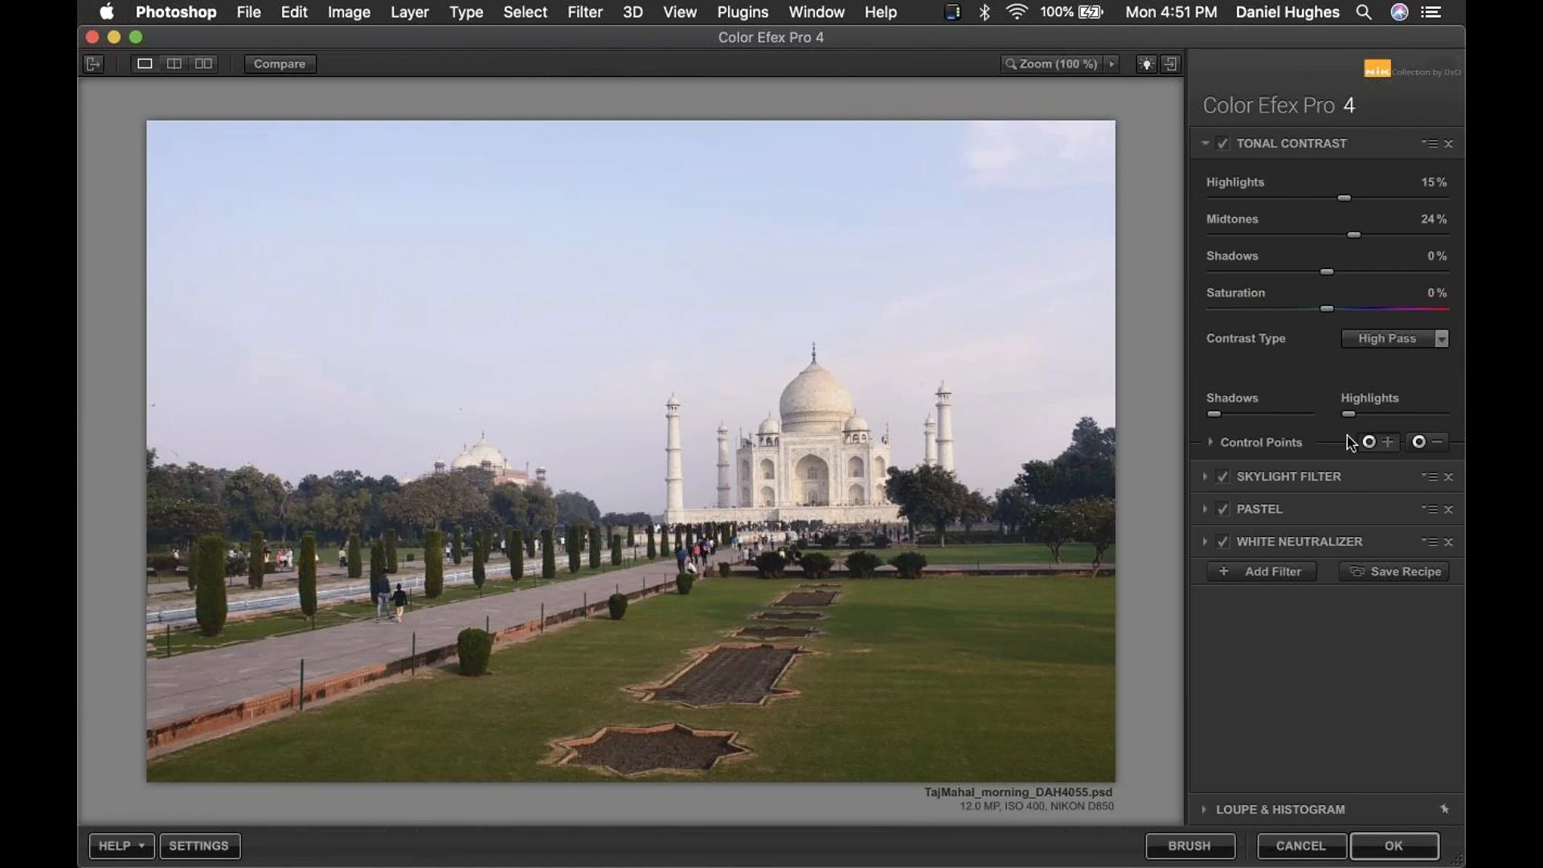
Step: Add a 100% opacity Tonal Contrast control point on the Taj Mahal's facade and reduce its area to fit the building
{"action": "left_click", "coordinate": [1388, 442]}
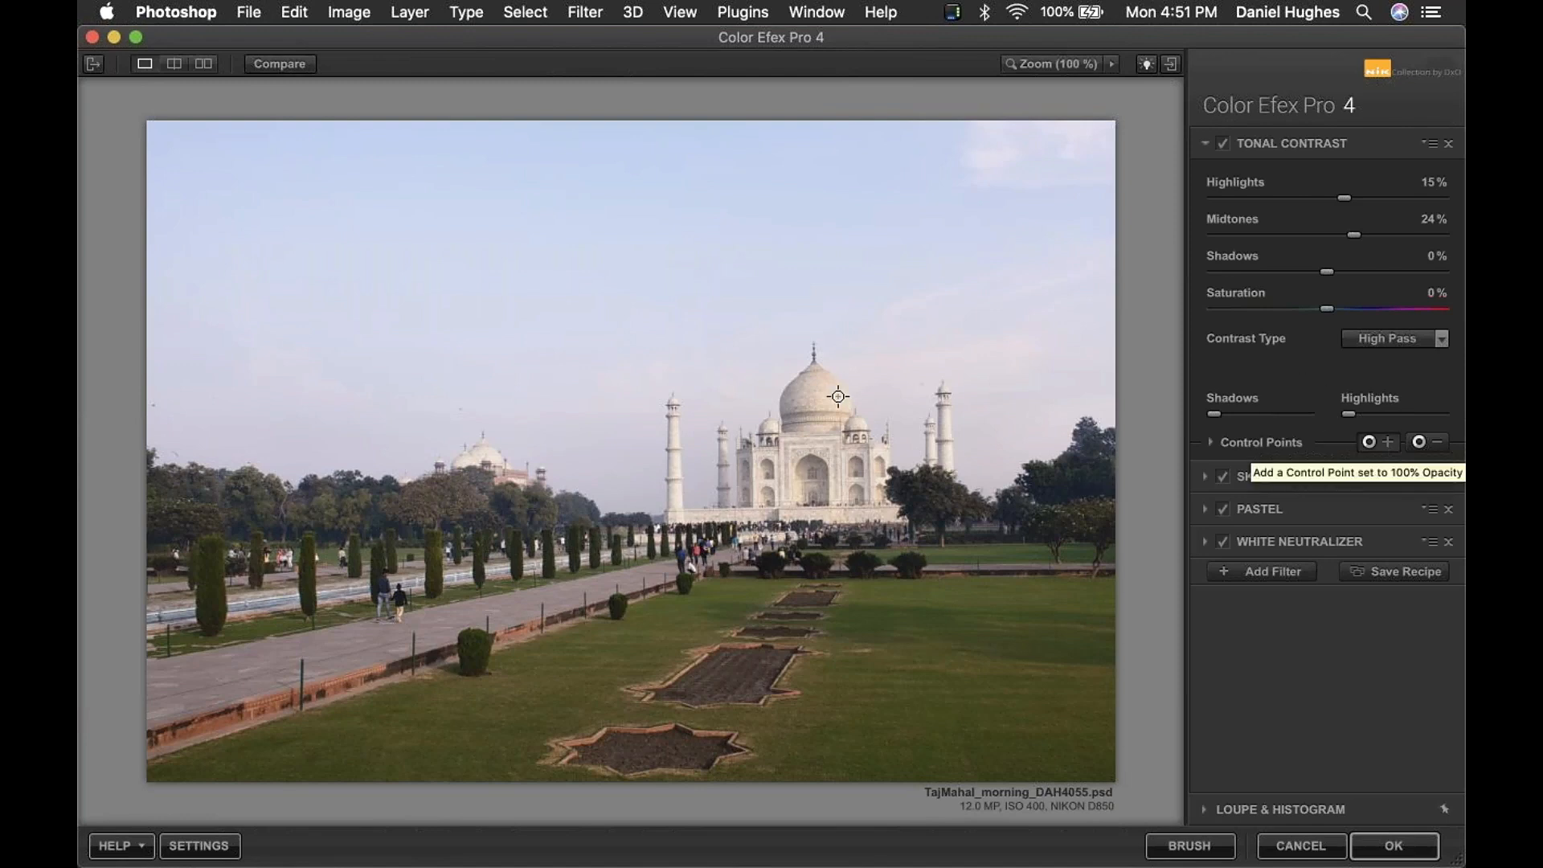
{"action": "left_click", "coordinate": [828, 454]}
{"action": "left_click_drag", "start_coordinate": [881, 455], "coordinate": [850, 454]}
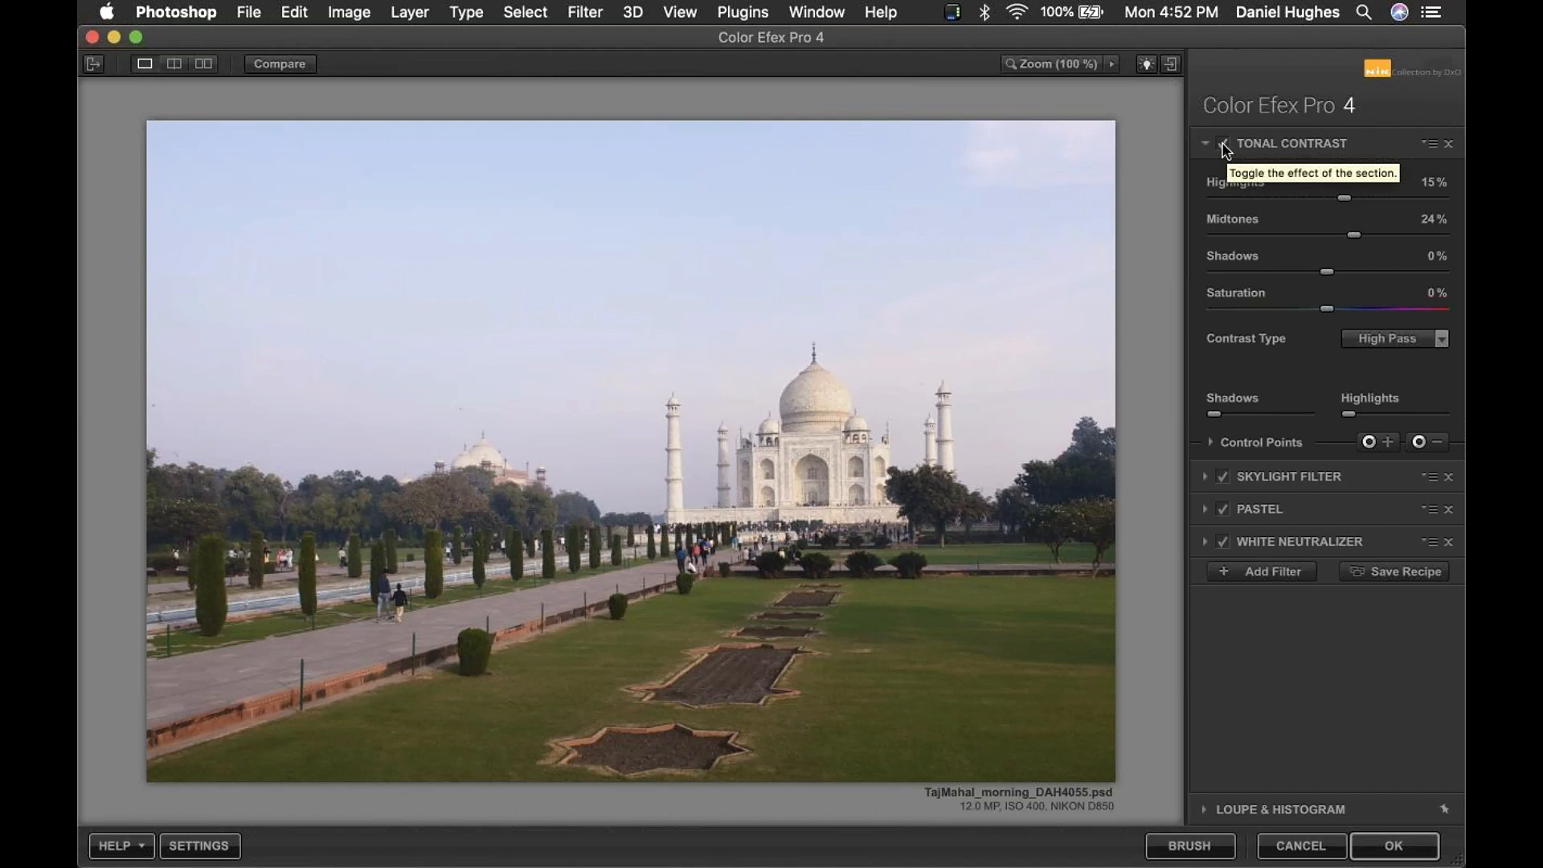
Step: Toggle Tonal Contrast to check its effect, and reduce its Highlights to 10% and Midtones to 8%
{"action": "left_click", "coordinate": [1224, 146]}
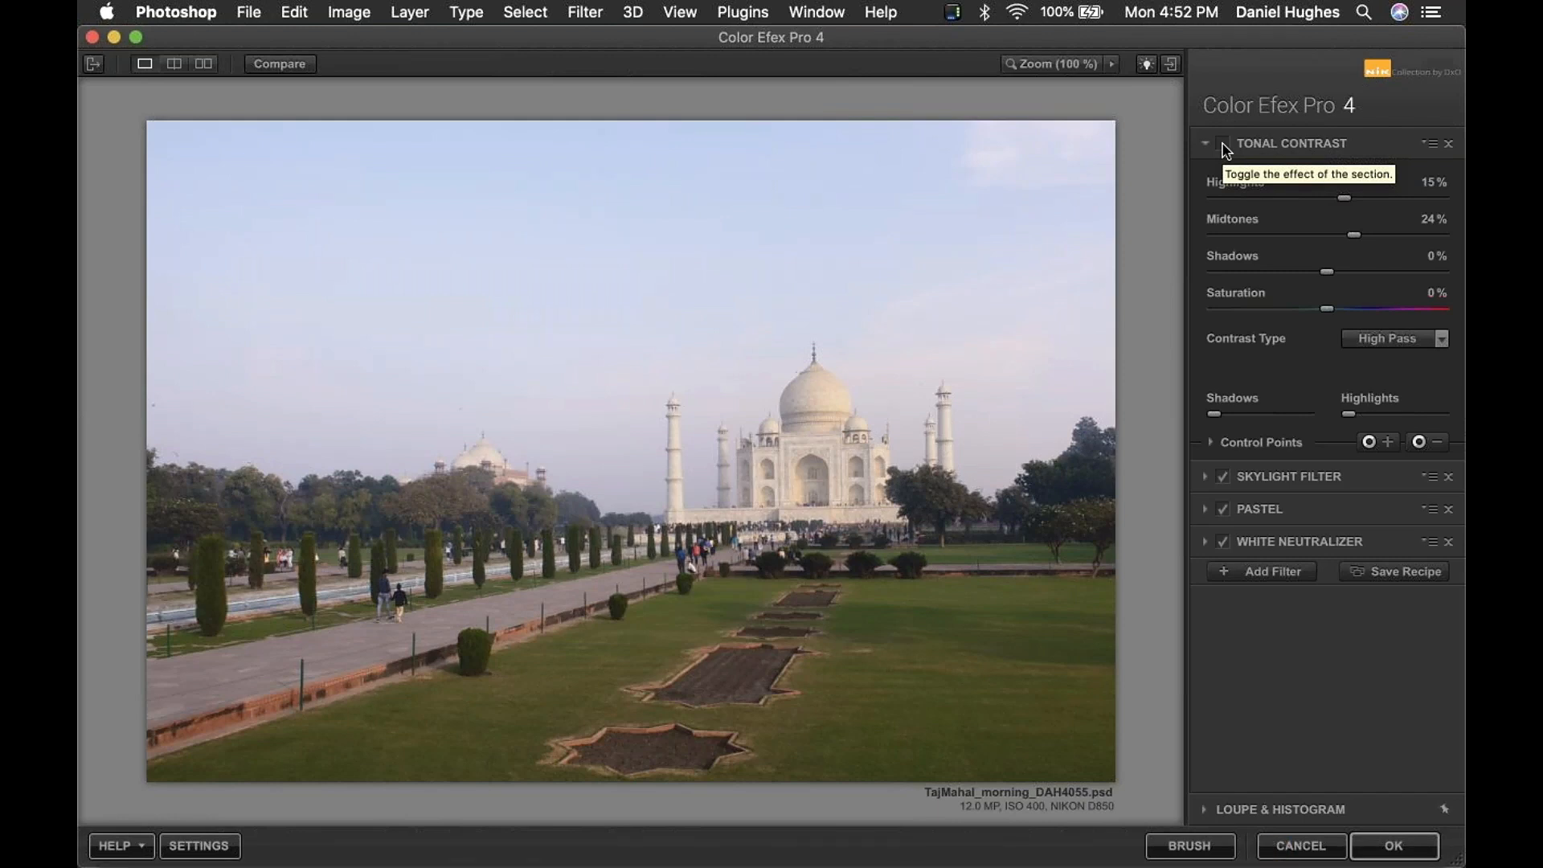
{"action": "left_click", "coordinate": [1224, 146]}
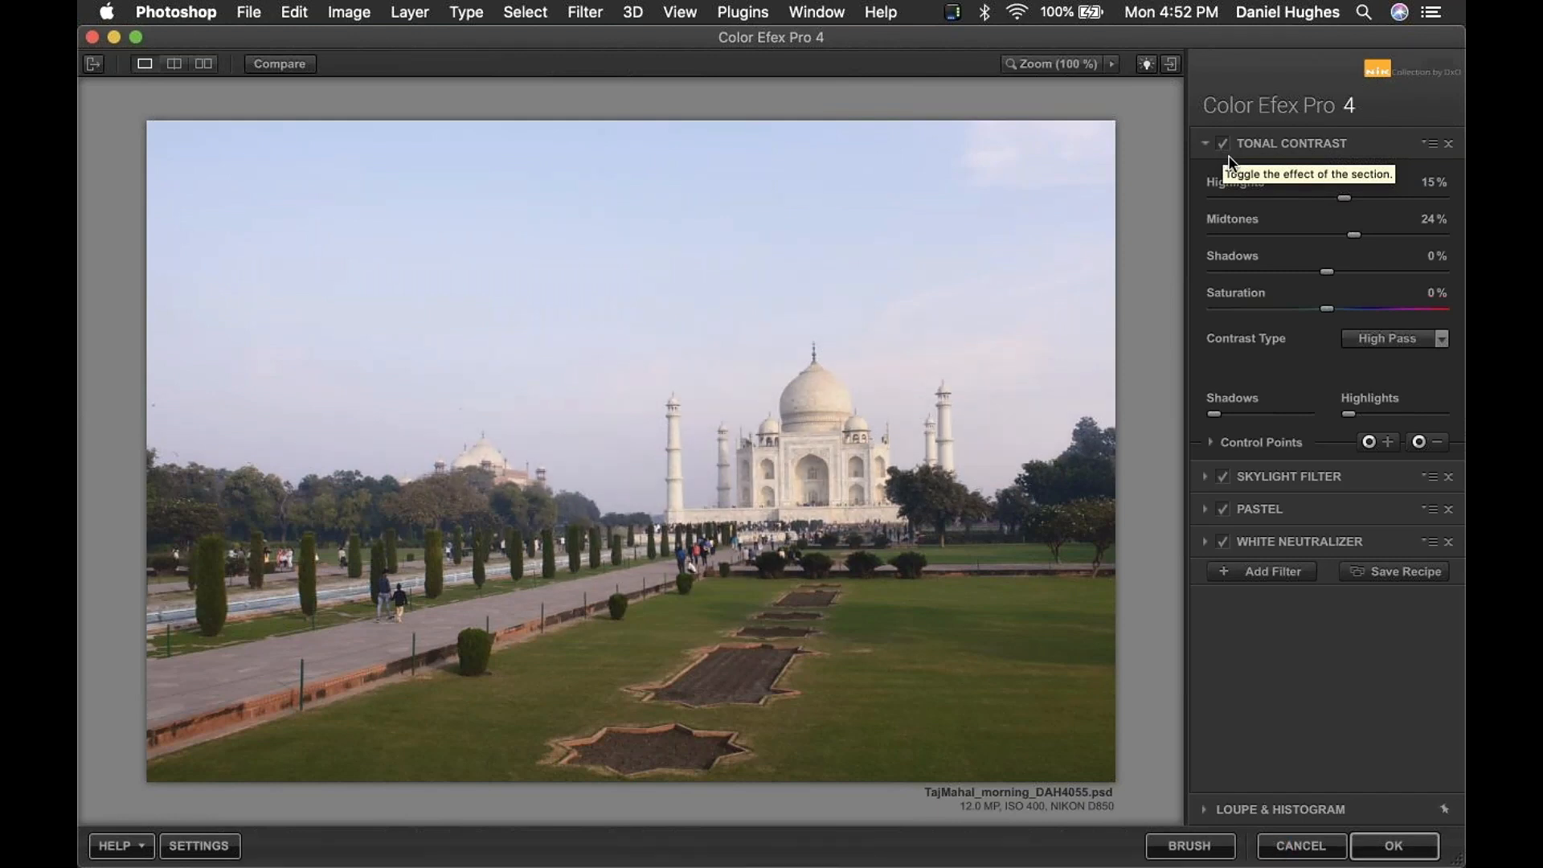
{"action": "left_click_drag", "start_coordinate": [1344, 199], "coordinate": [1338, 236]}
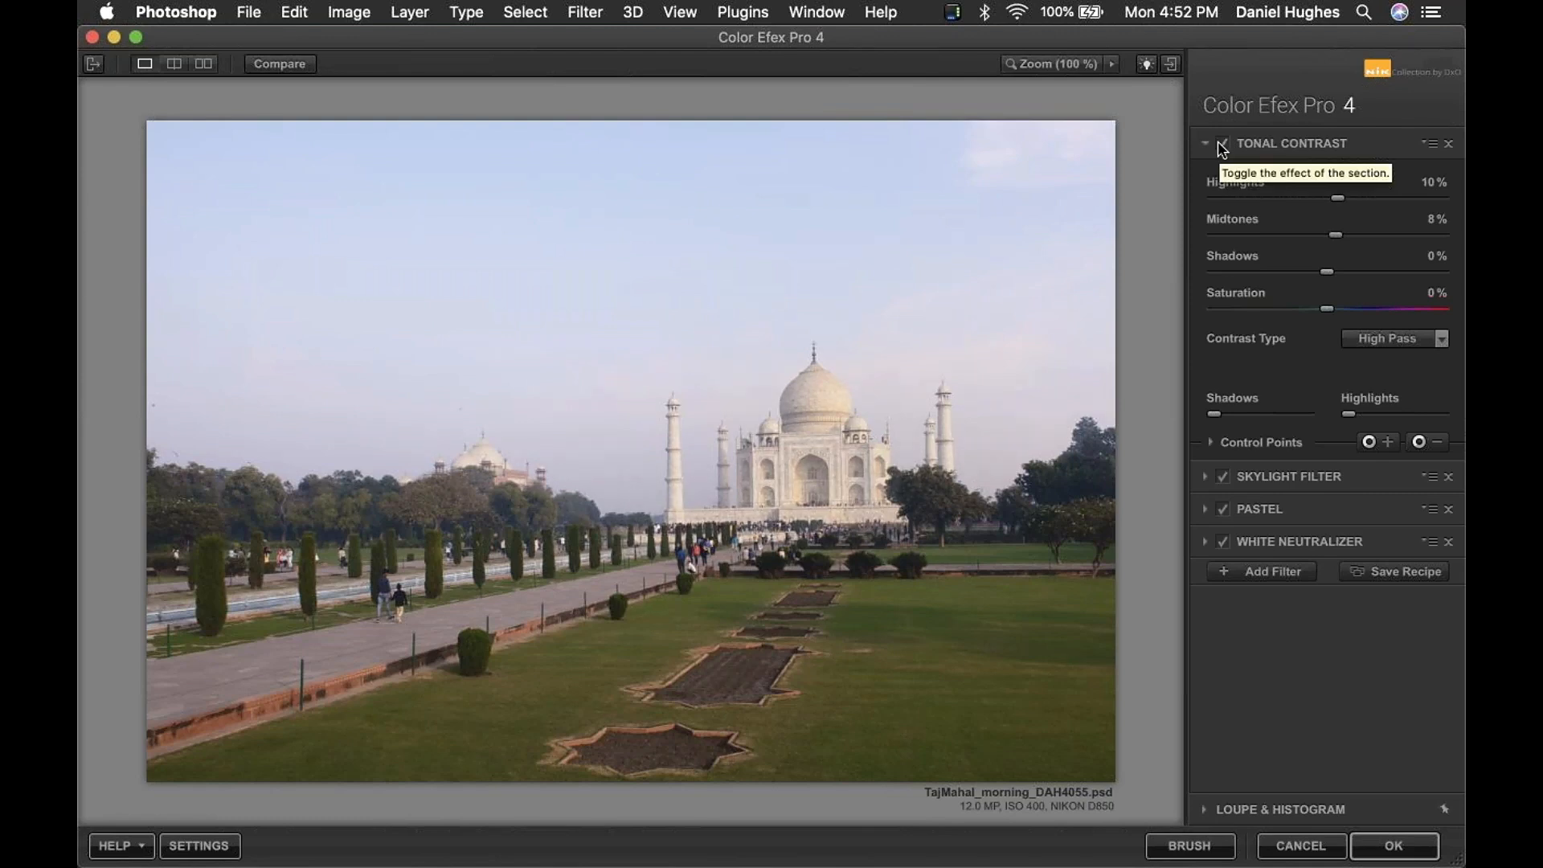
Step: Add a Darken / Lighten Center filter at the end of the stack and place its center on the Taj Mahal
{"action": "left_click", "coordinate": [1263, 576]}
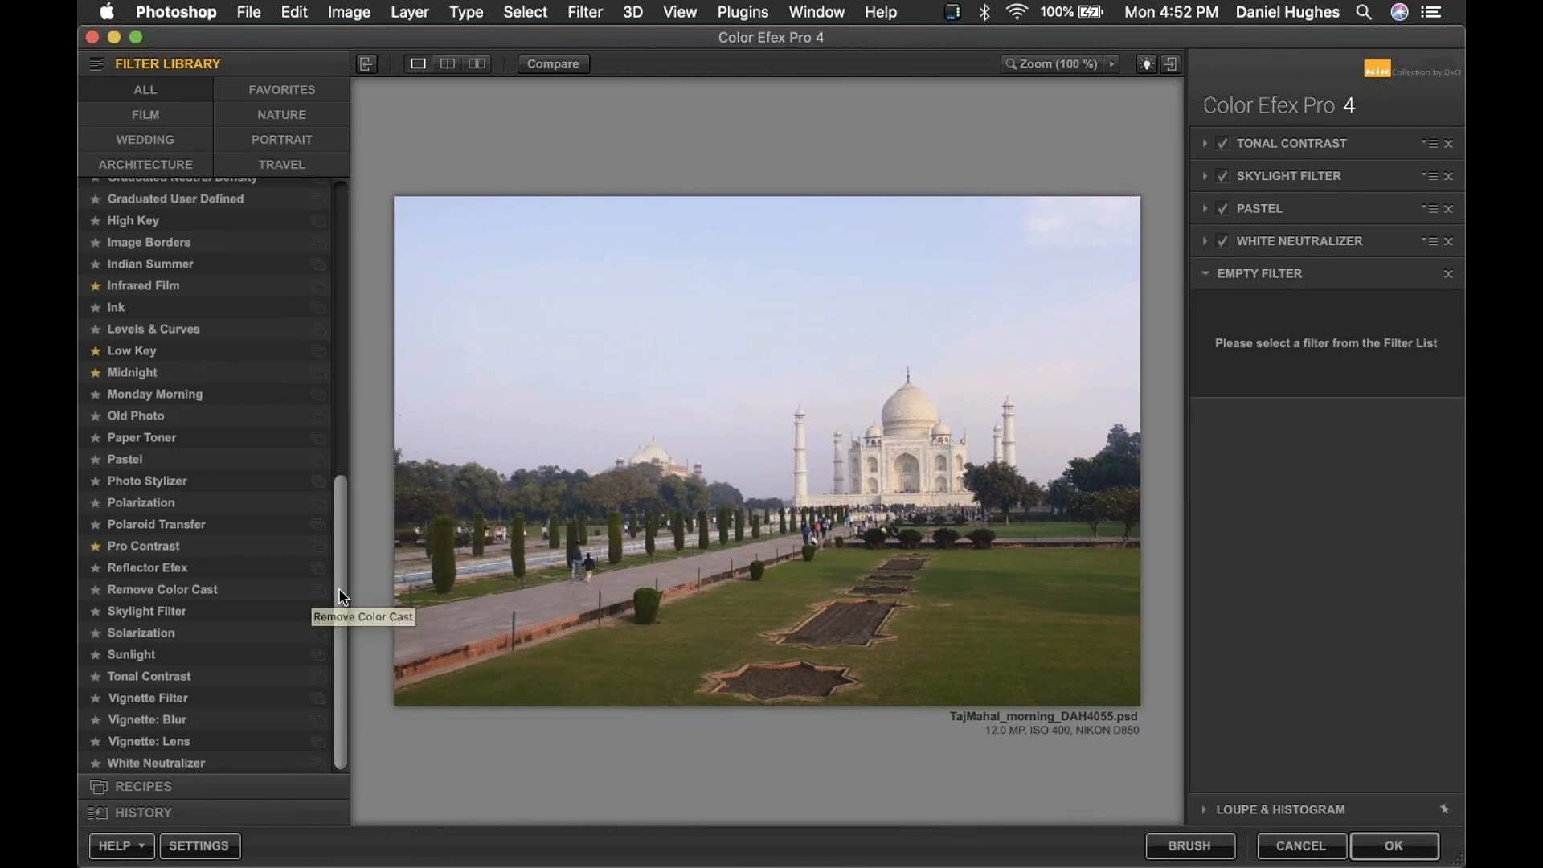
{"action": "left_click_drag", "start_coordinate": [340, 587], "coordinate": [337, 341]}
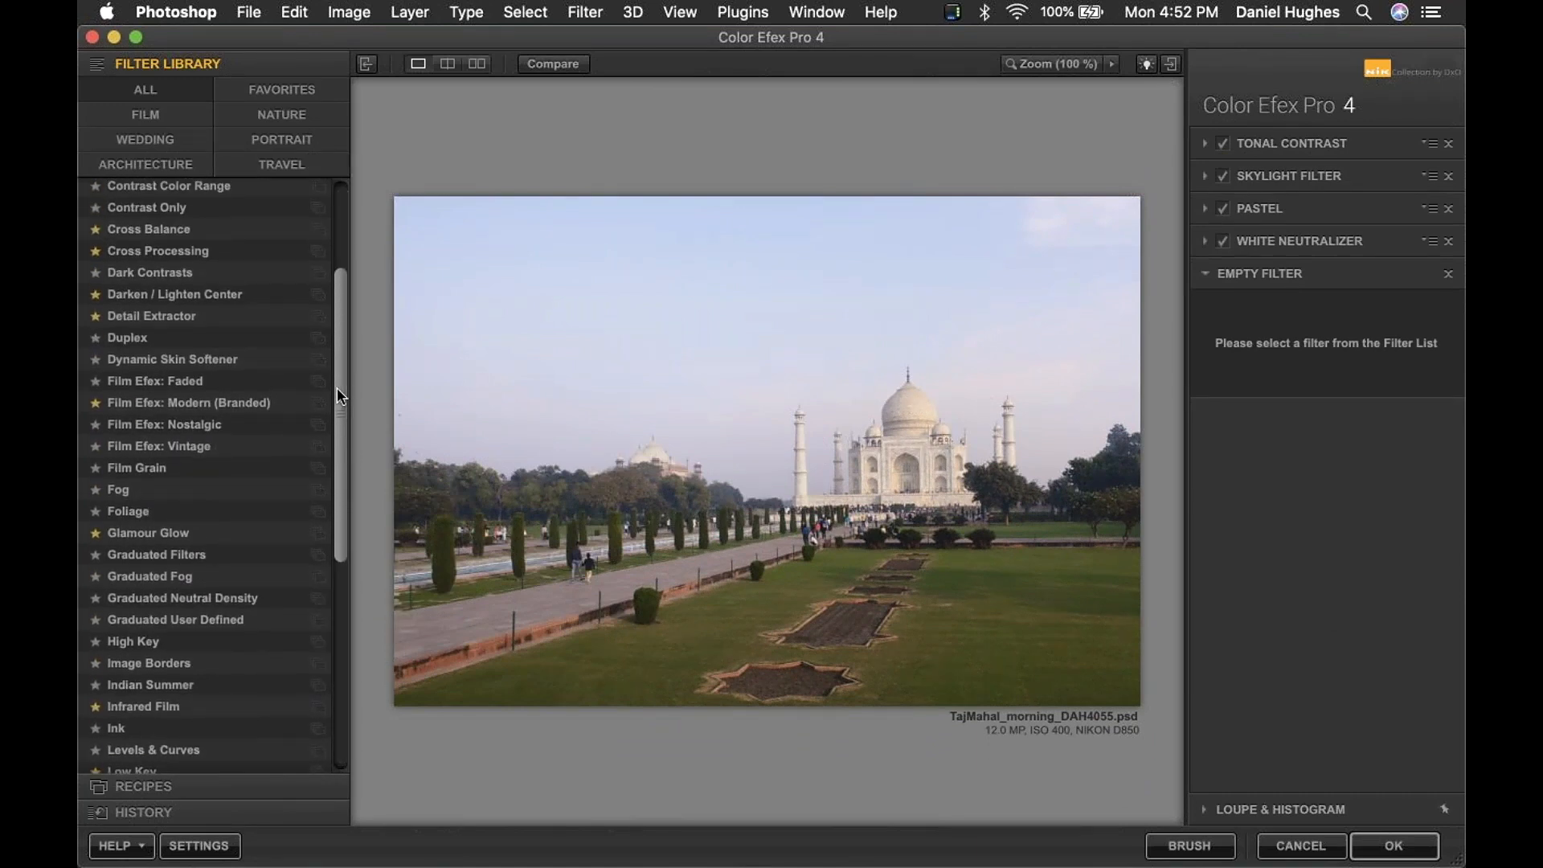
{"action": "left_click", "coordinate": [122, 296]}
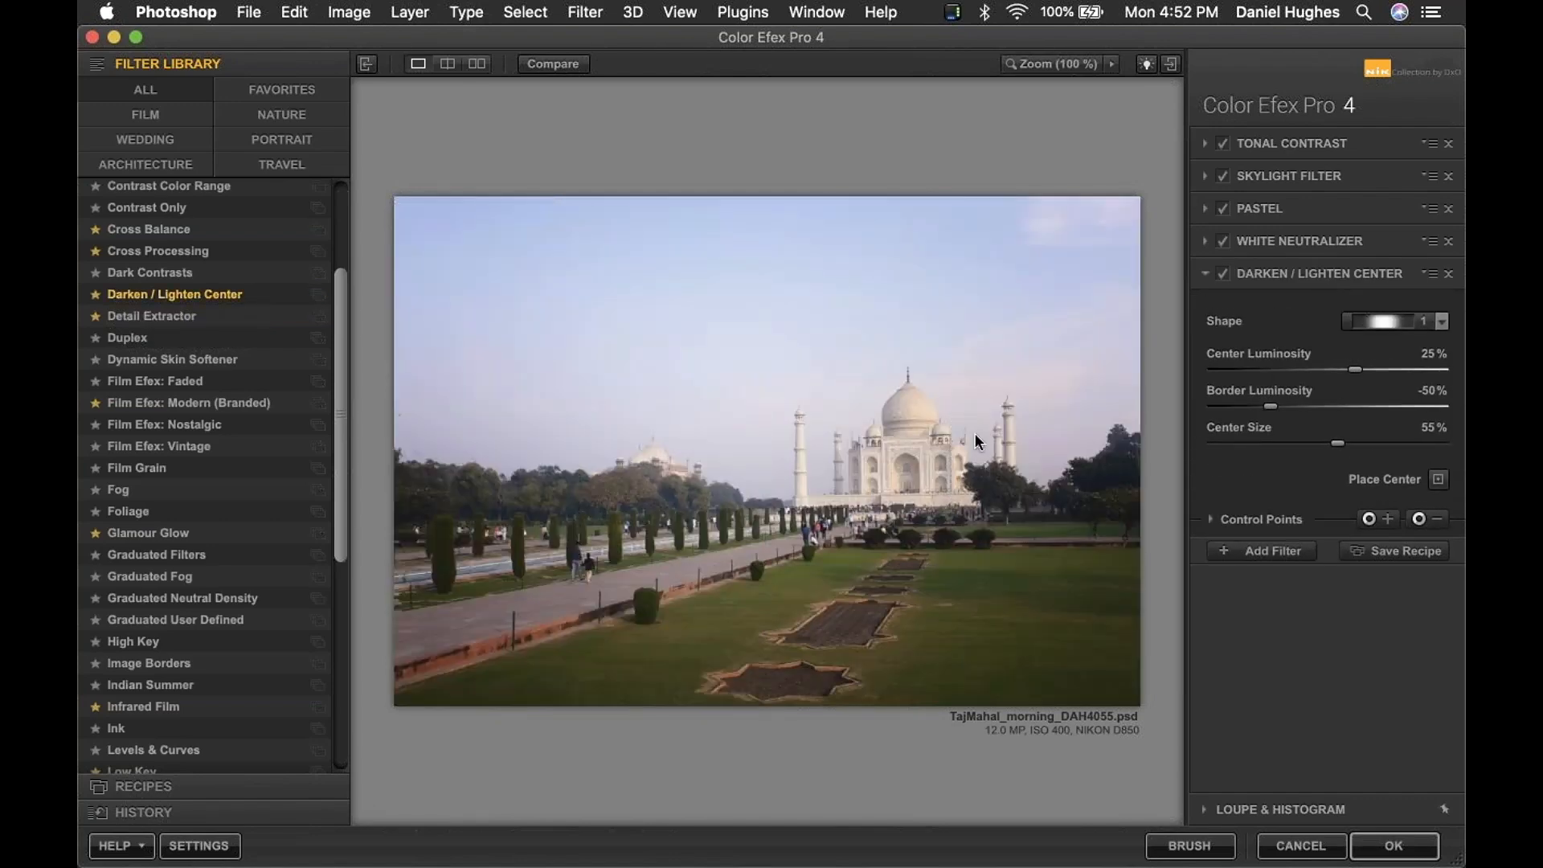
{"action": "left_click", "coordinate": [1439, 479]}
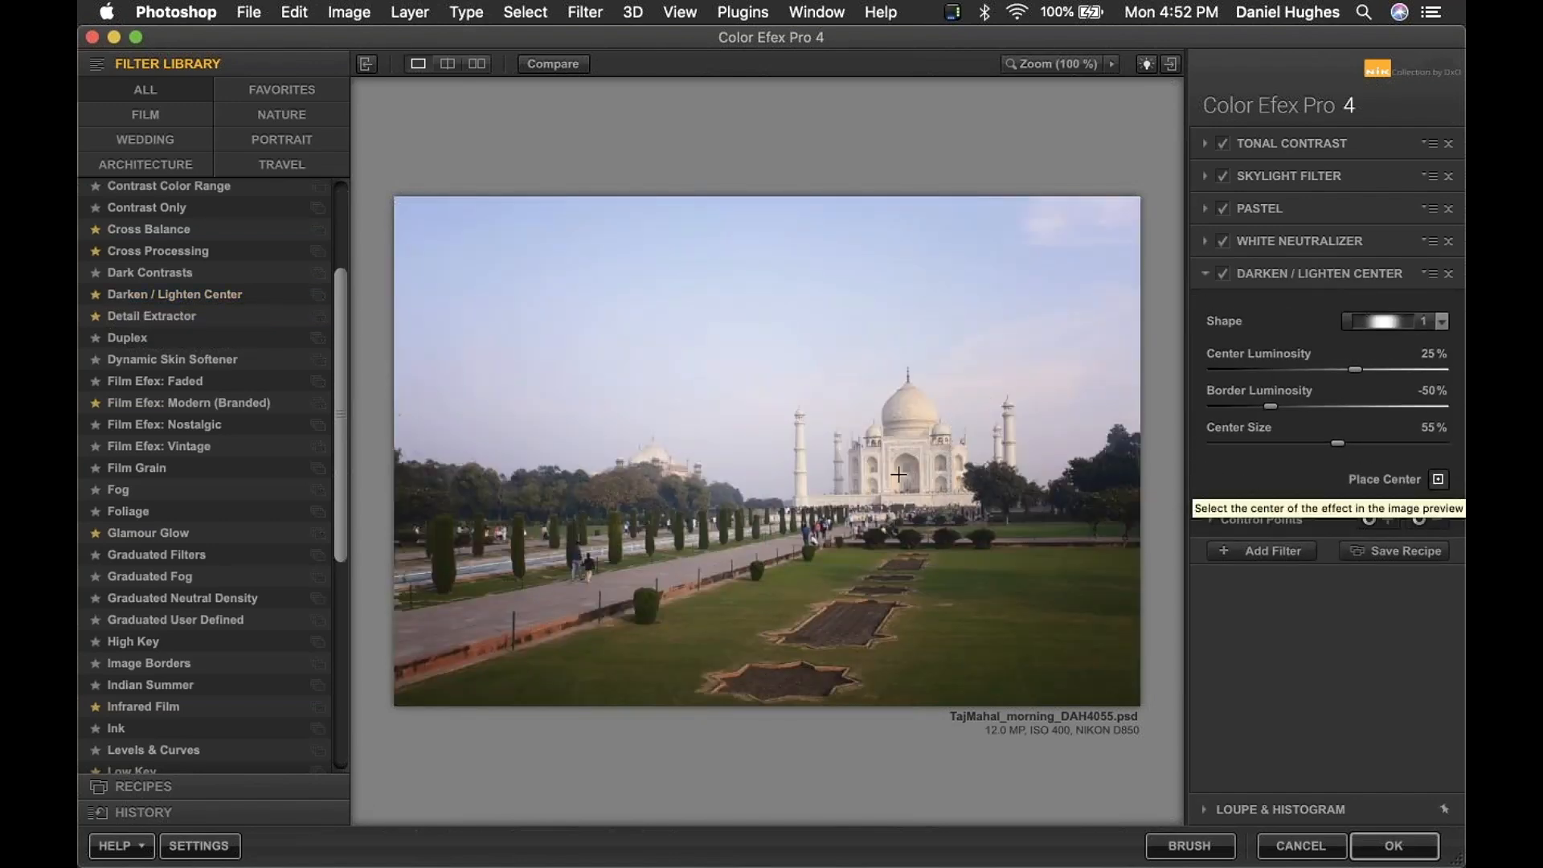
{"action": "left_click", "coordinate": [851, 458]}
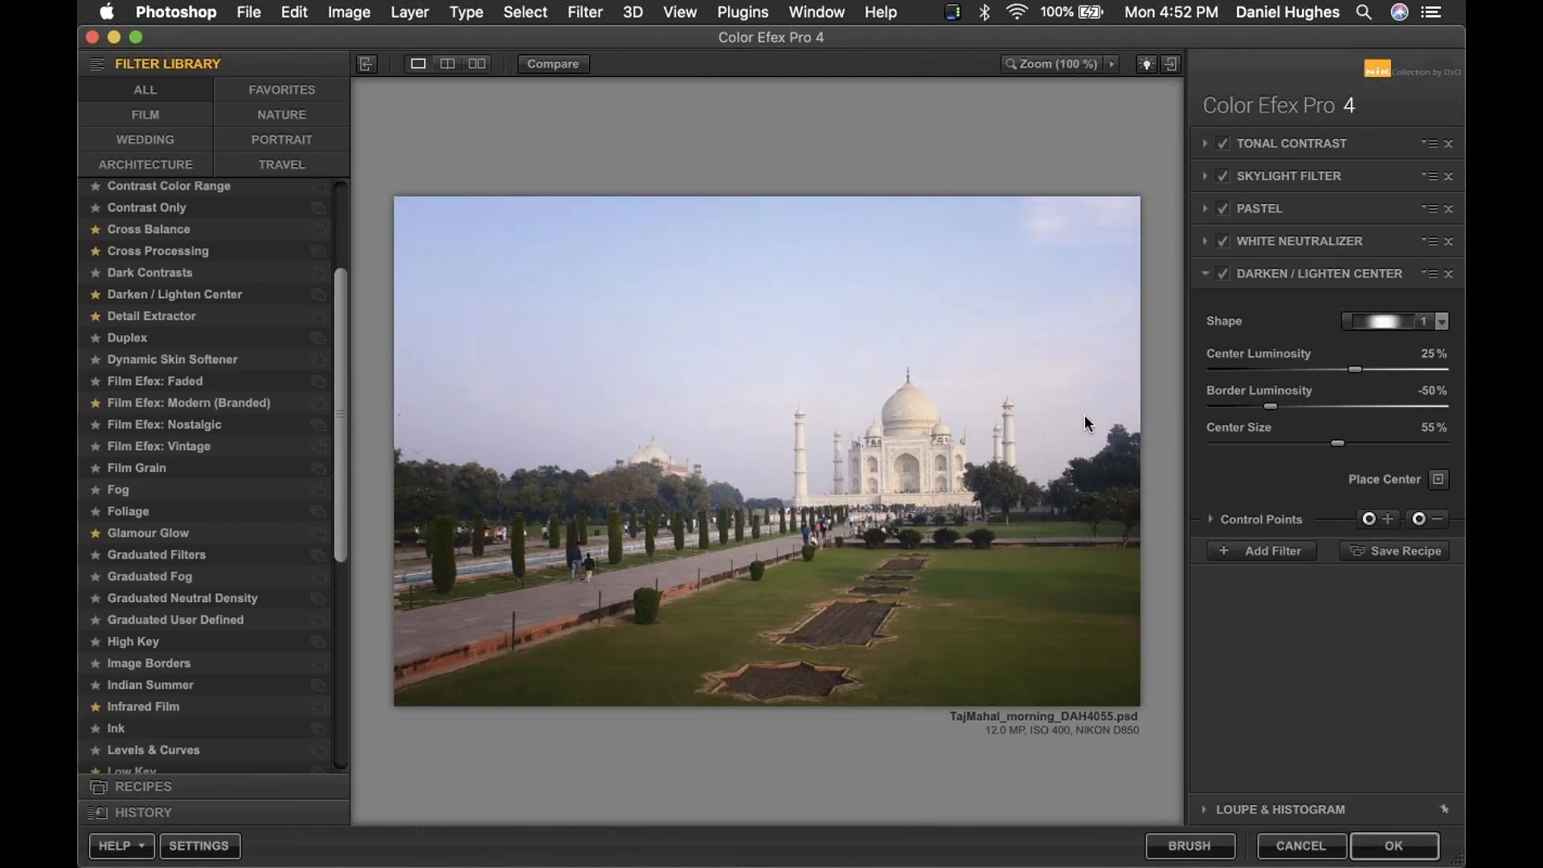
Step: Set Darken / Lighten Center to shape 2 with Center Luminosity 18%, try Border Luminosity at -14%, and settle on -50%
{"action": "left_click", "coordinate": [1395, 322]}
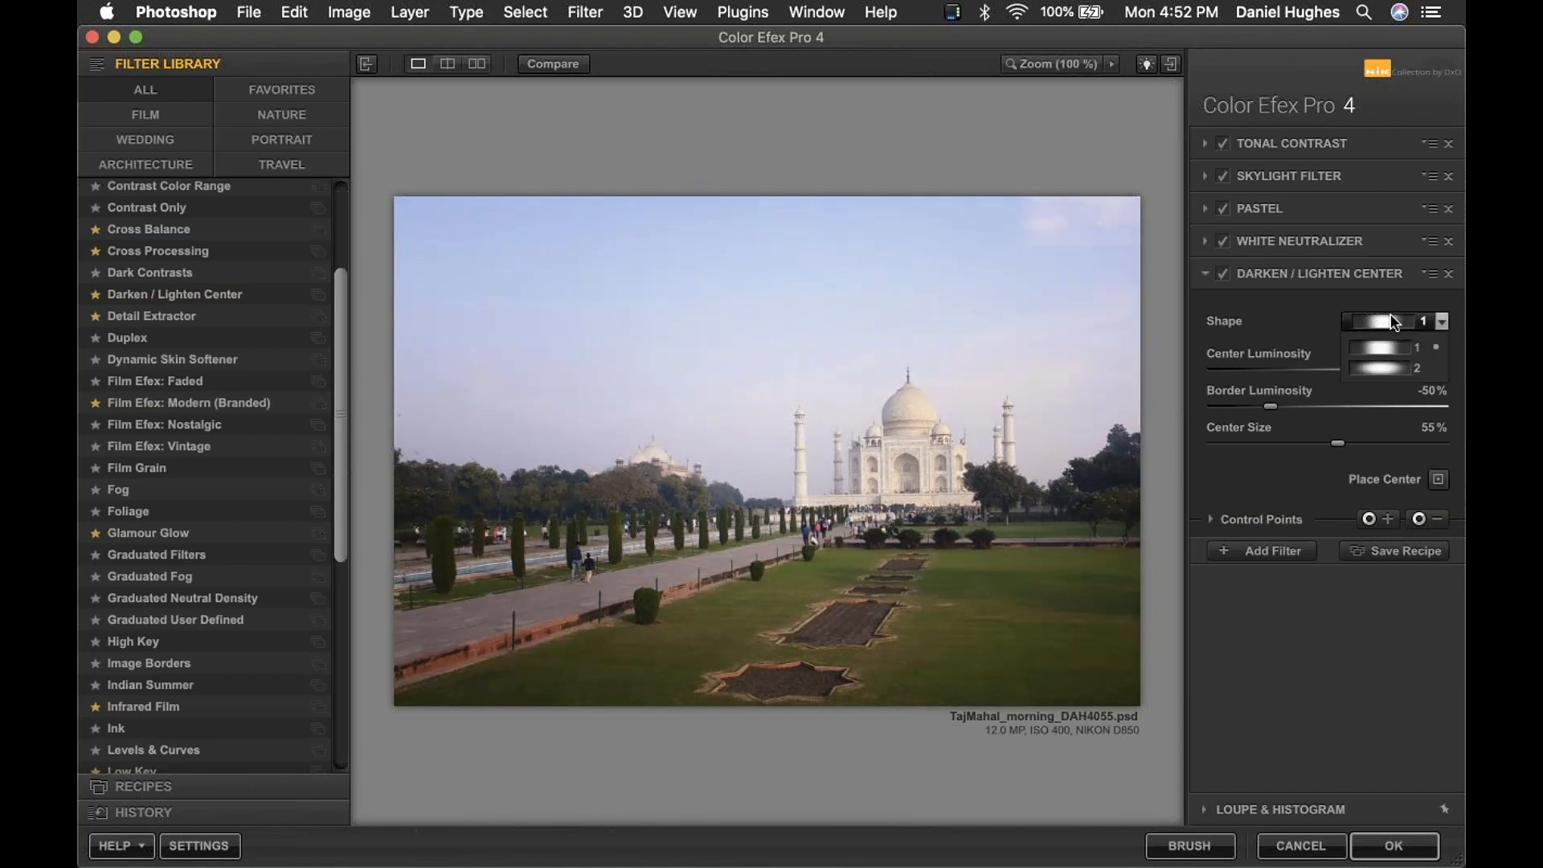
{"action": "left_click", "coordinate": [1379, 368]}
{"action": "left_click_drag", "start_coordinate": [1269, 407], "coordinate": [1348, 371]}
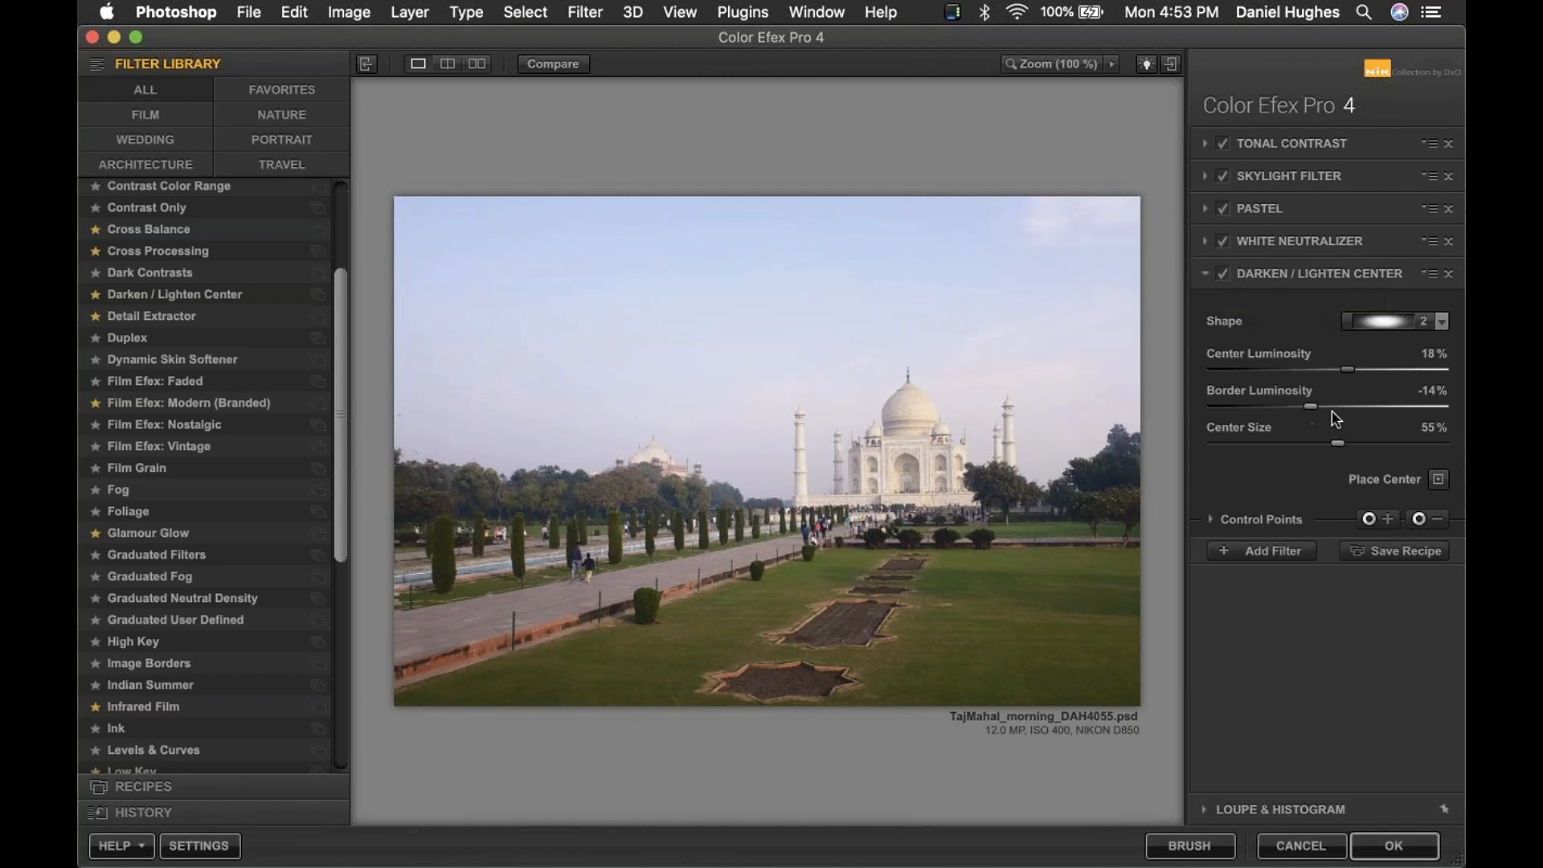
{"action": "left_click_drag", "start_coordinate": [1310, 408], "coordinate": [1270, 408]}
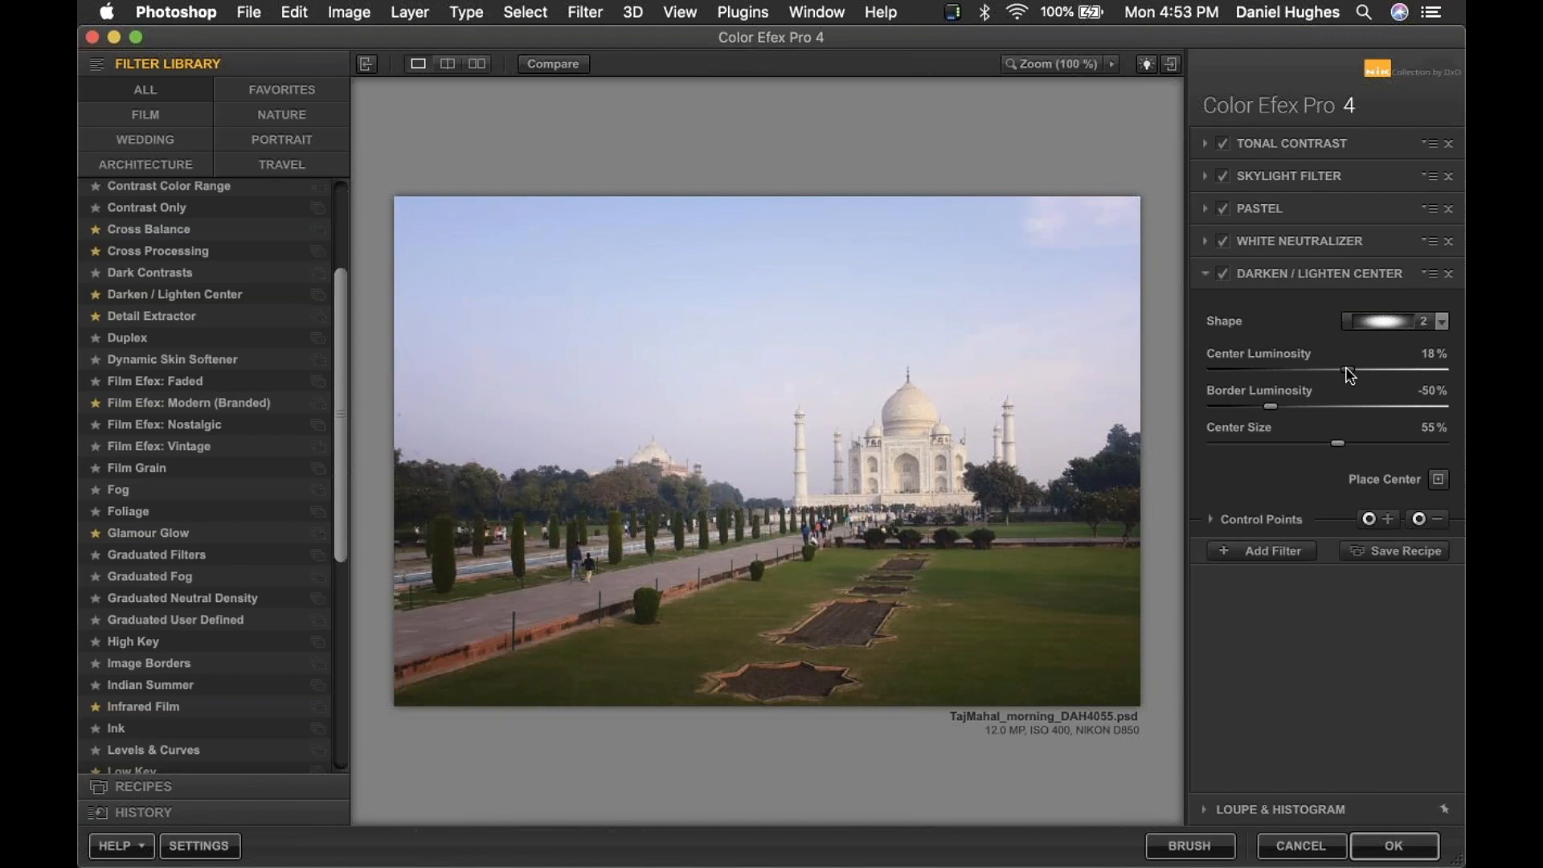
Step: Try a Center Luminosity of 25% and toggle the Darken / Lighten Center filter to check its effect
{"action": "left_click_drag", "start_coordinate": [1347, 369], "coordinate": [1355, 369]}
{"action": "left_click", "coordinate": [1222, 279]}
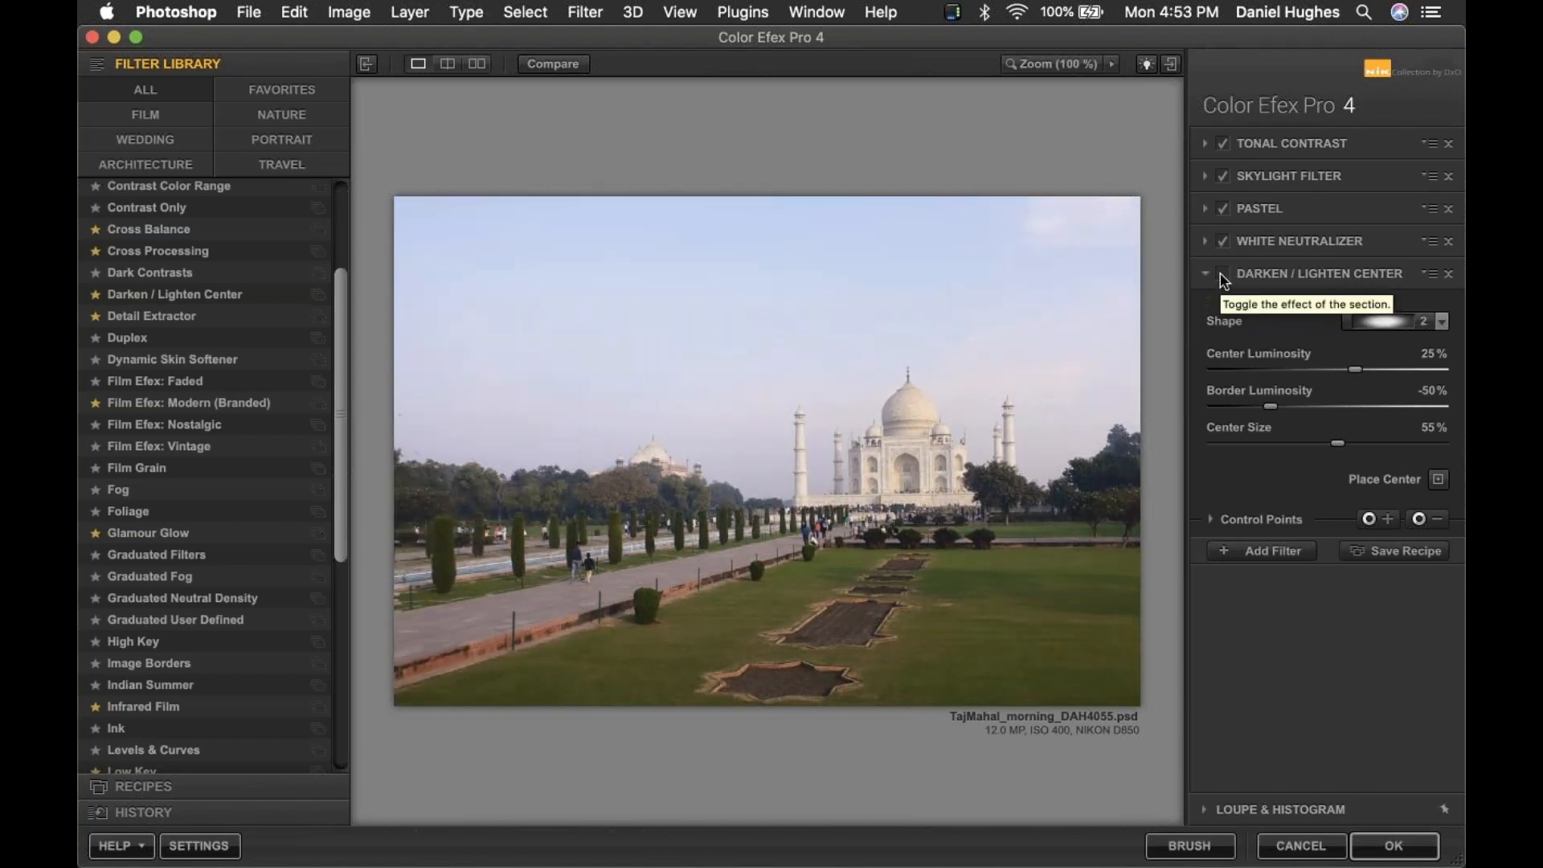
{"action": "left_click", "coordinate": [1222, 277]}
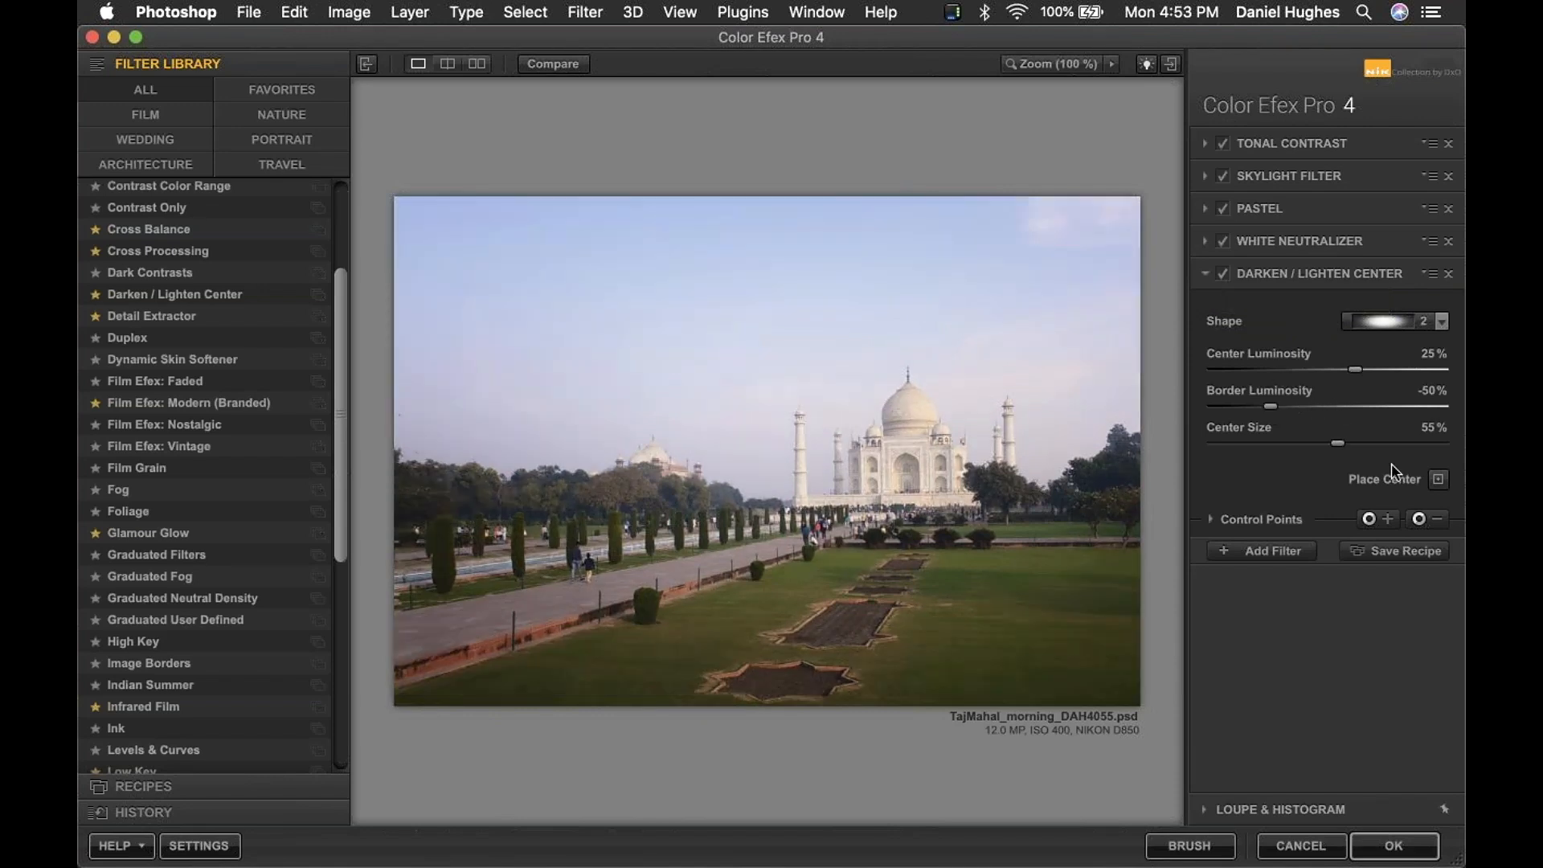
Step: Place the Darken / Lighten Center's center on the Taj Mahal again, and set Border Luminosity to -32% and Center Luminosity to 13%
{"action": "left_click", "coordinate": [1439, 479]}
{"action": "left_click", "coordinate": [862, 458]}
{"action": "left_click_drag", "start_coordinate": [1273, 408], "coordinate": [1345, 375]}
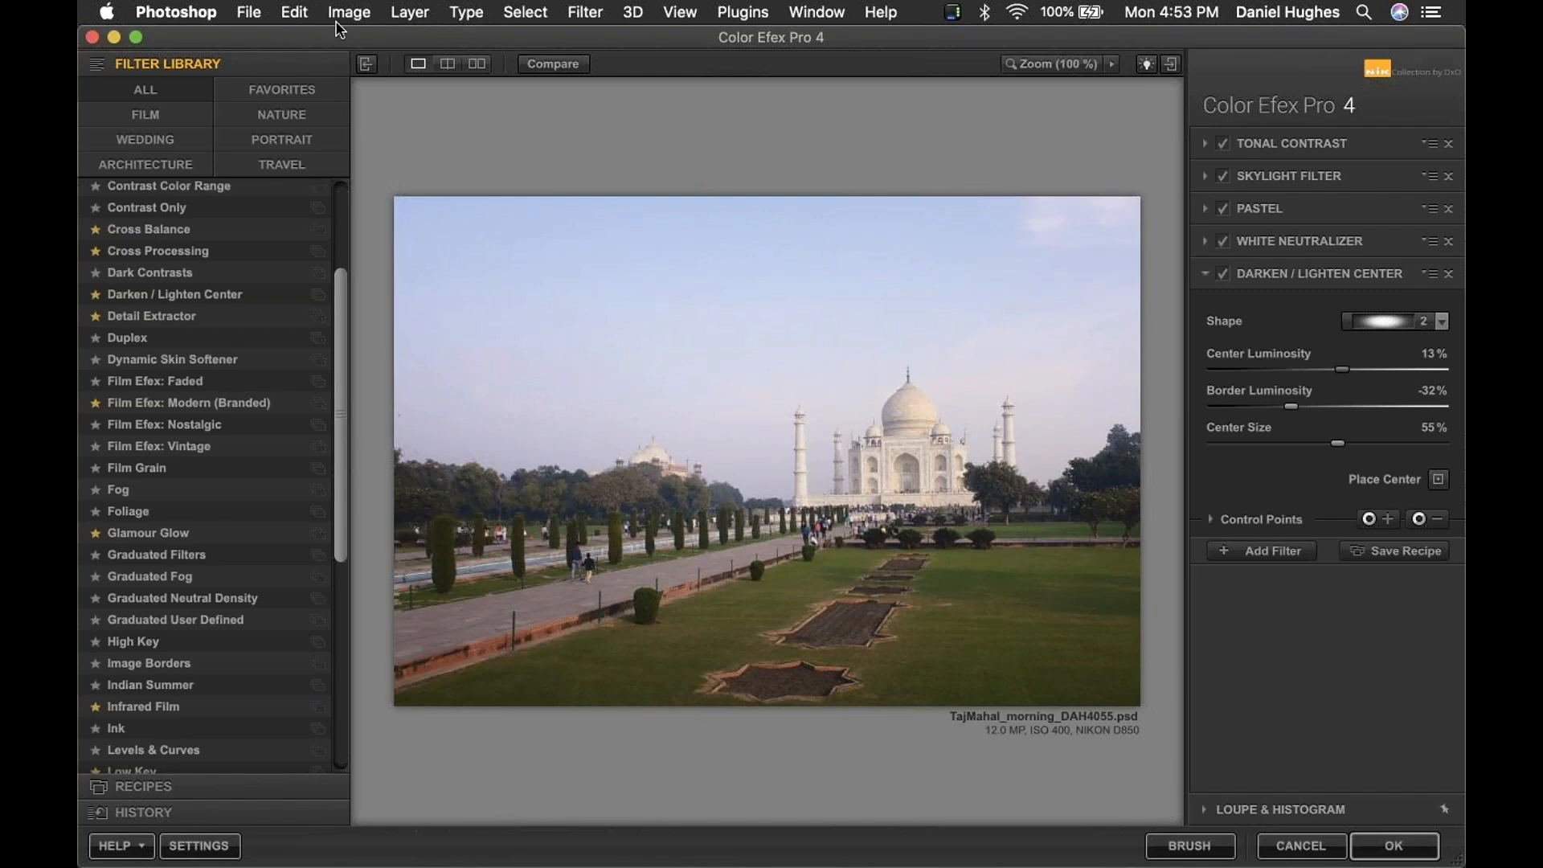
Step: Compare the original and edited Taj Mahal side by side in an enlarged preview, and return to the single-image view
{"action": "left_click", "coordinate": [368, 59]}
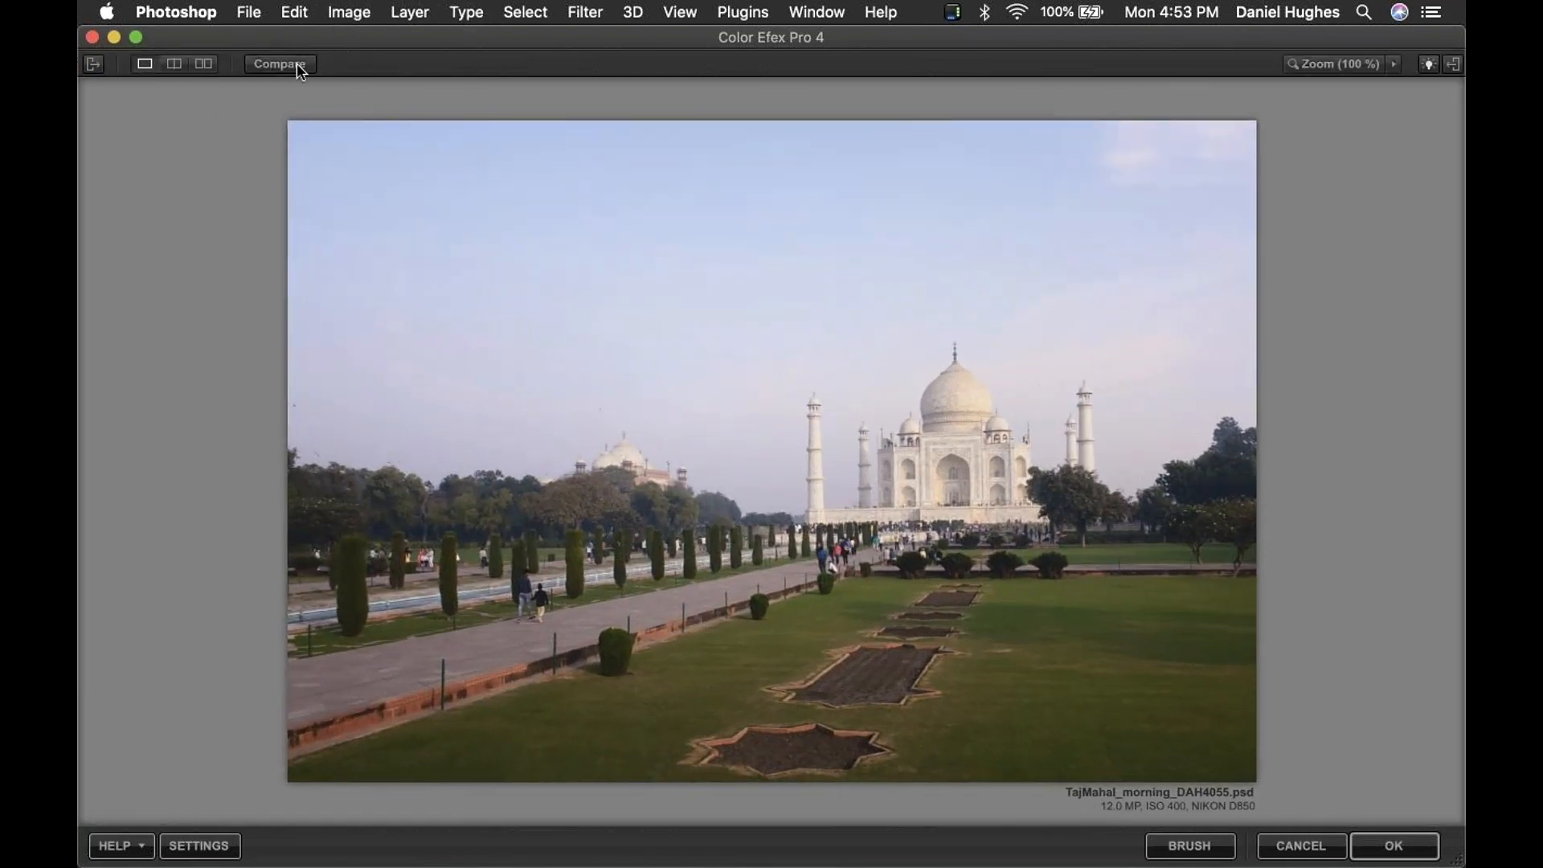
{"action": "left_click", "coordinate": [204, 71]}
{"action": "left_click", "coordinate": [774, 448]}
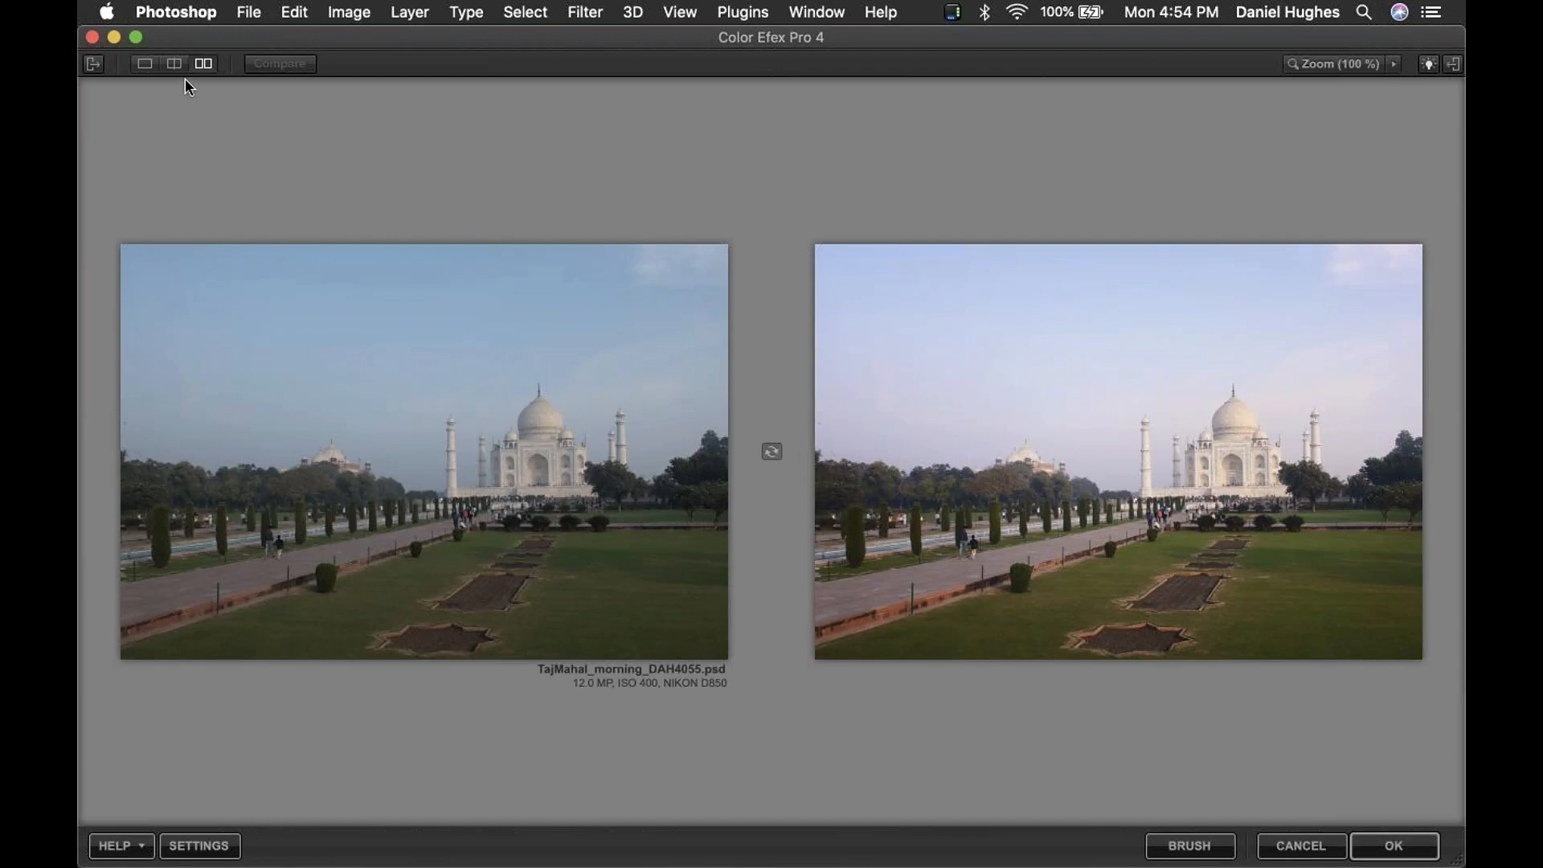
{"action": "left_click", "coordinate": [147, 68]}
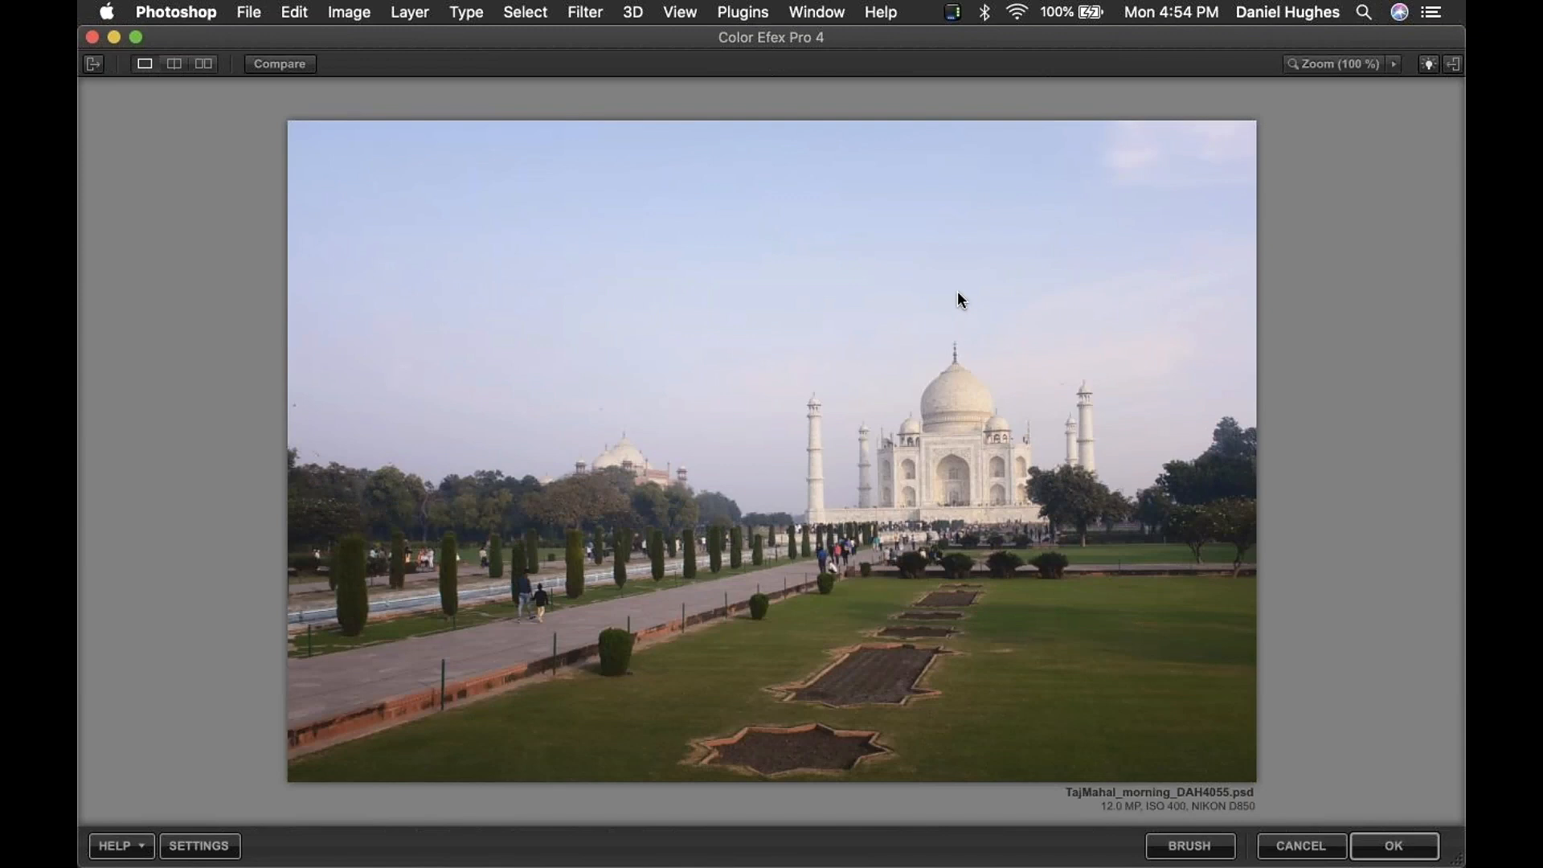
Step: Apply the Color Efex Pro 4 filters to the Taj Mahal document and minimize the Nik Collection Selective Tool
{"action": "left_click", "coordinate": [1390, 843]}
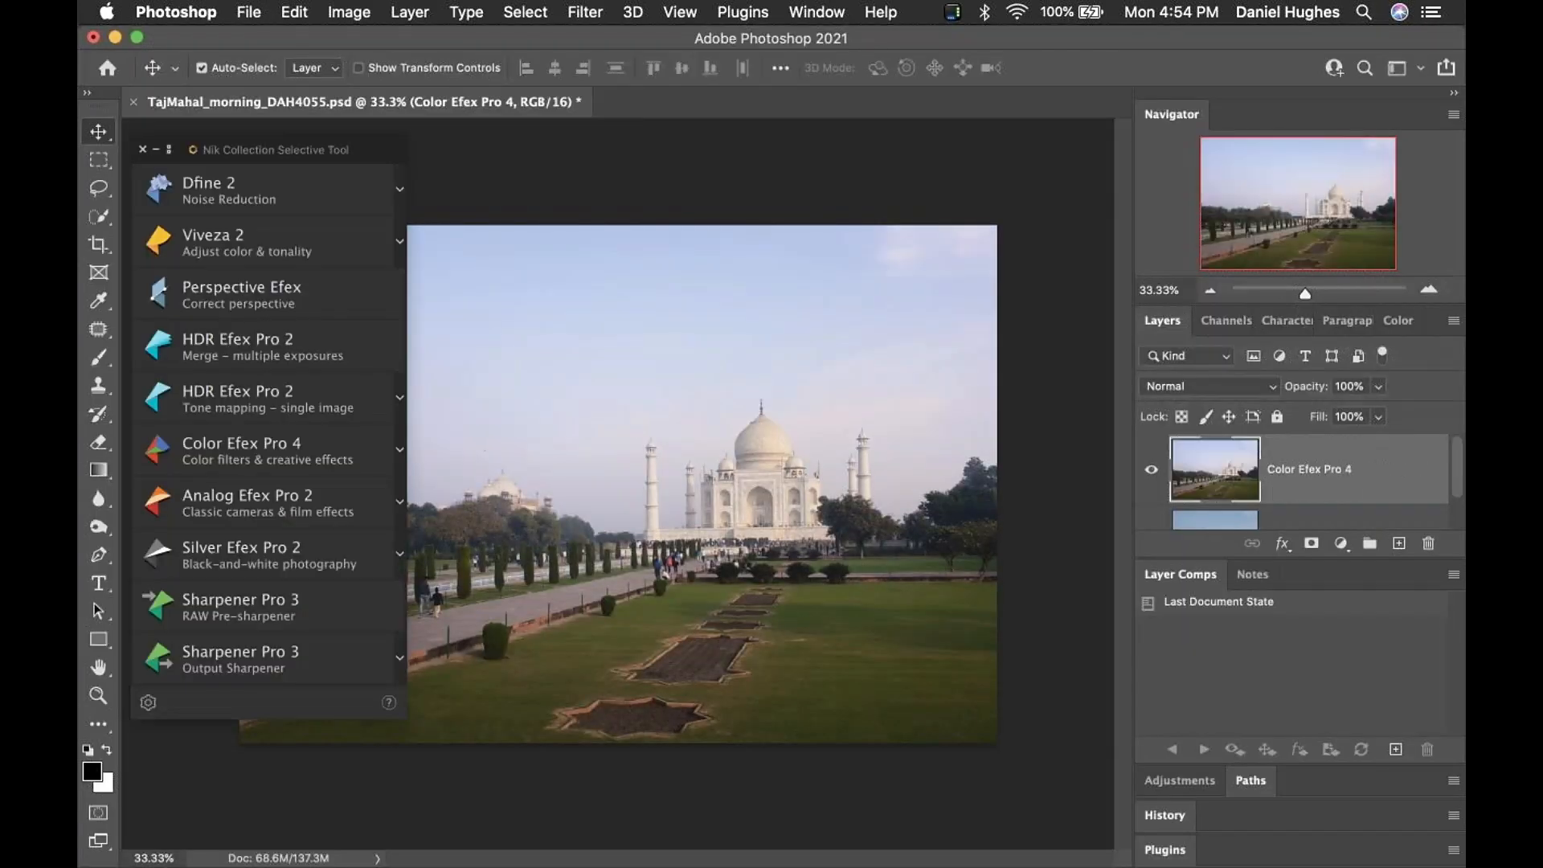
{"action": "left_click", "coordinate": [155, 149]}
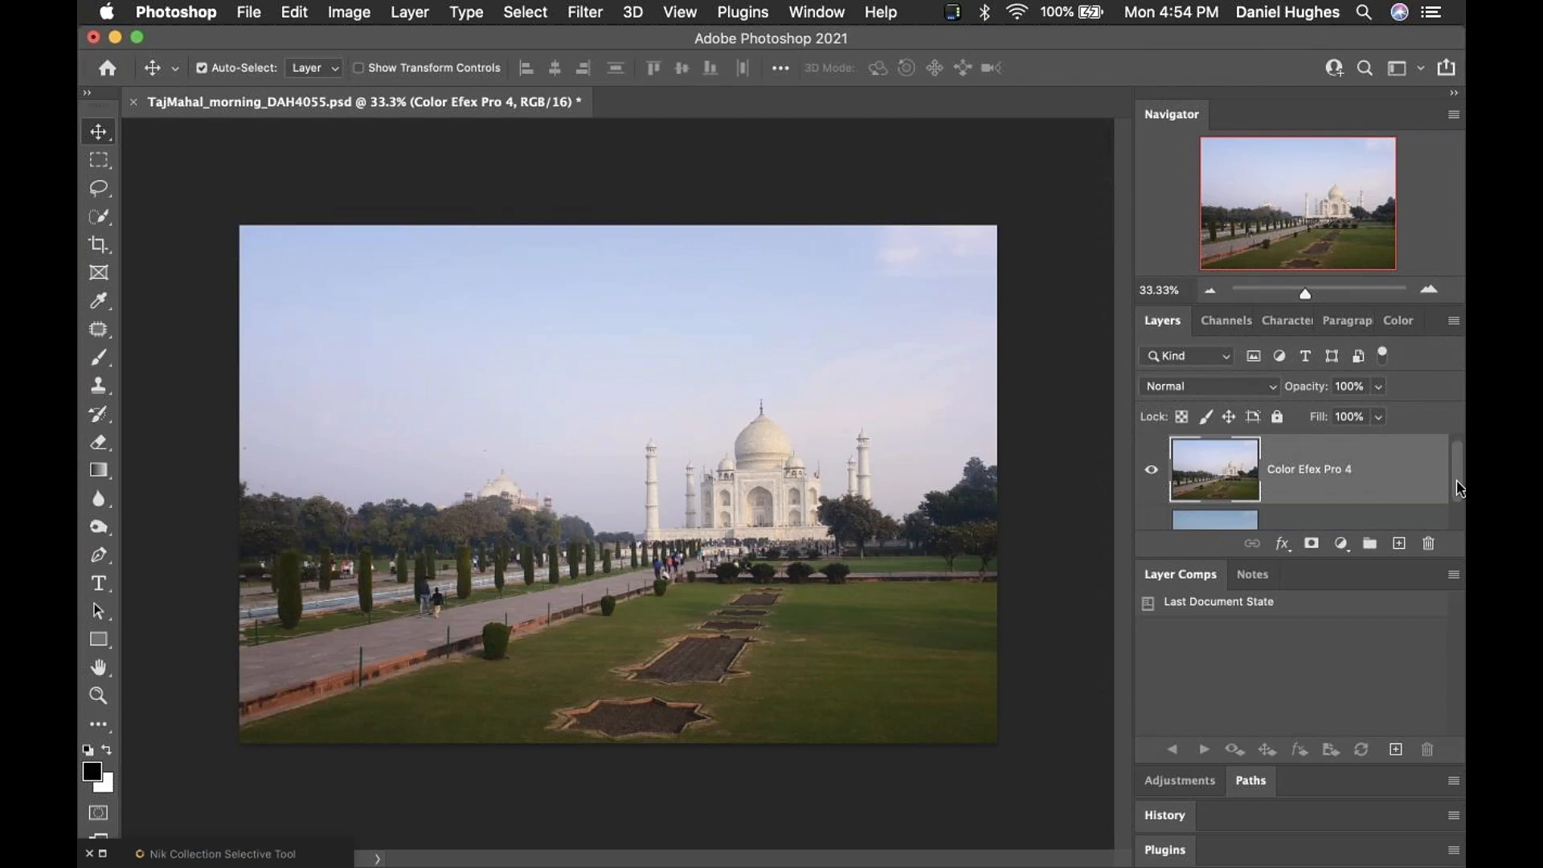
{"action": "left_click_drag", "start_coordinate": [1460, 482], "coordinate": [1459, 492]}
Step: Switch to DxO PhotoLab 4 and select the House of Blues photo _9220487.ORF
{"action": "key", "text": "super+Tab"}
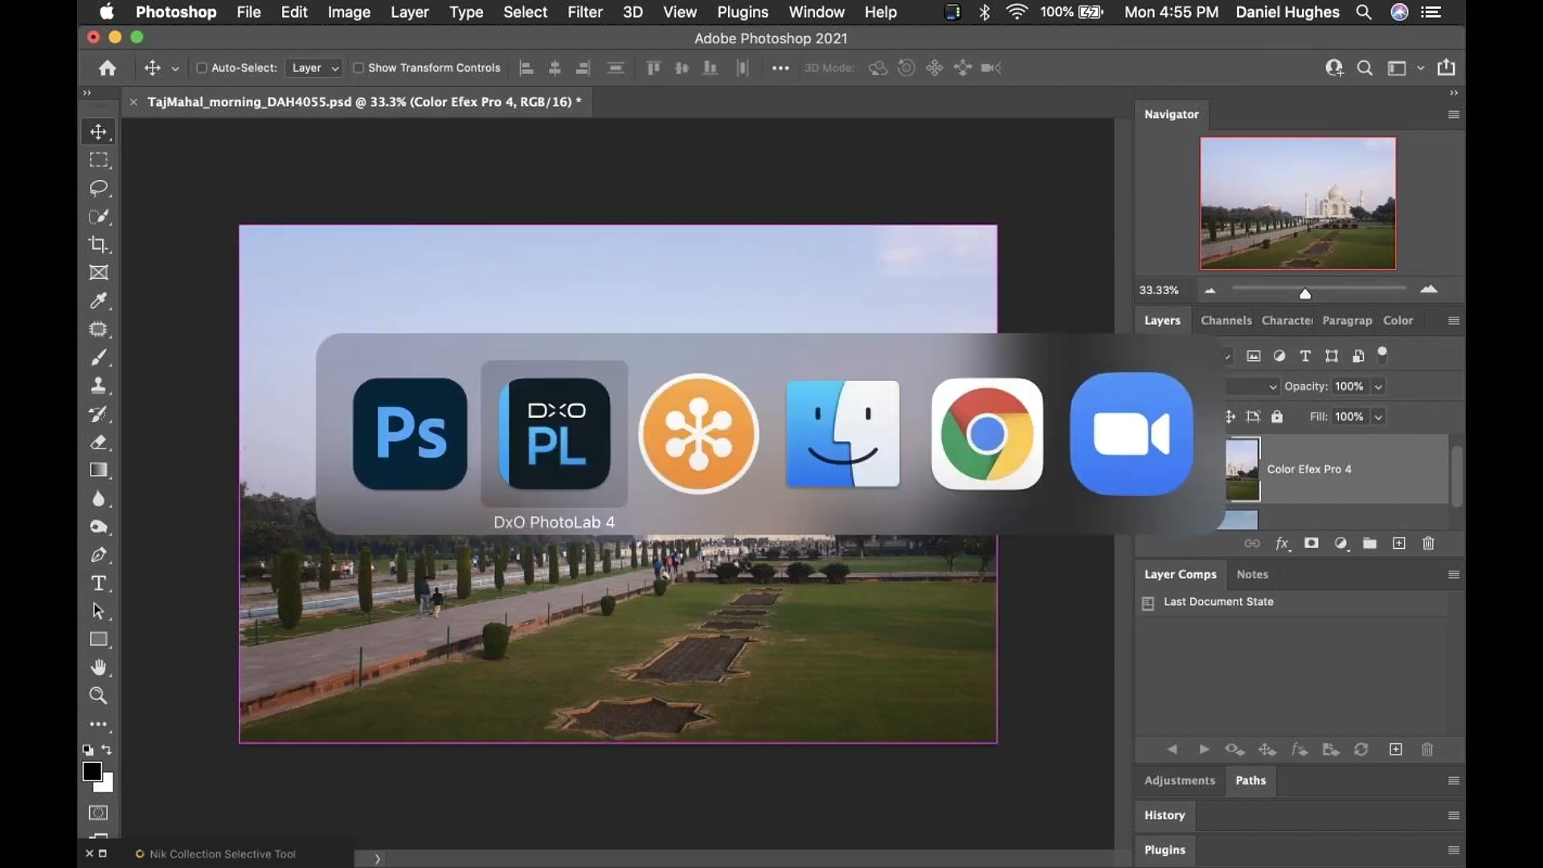
{"action": "mouse_move", "coordinate": [713, 855]}
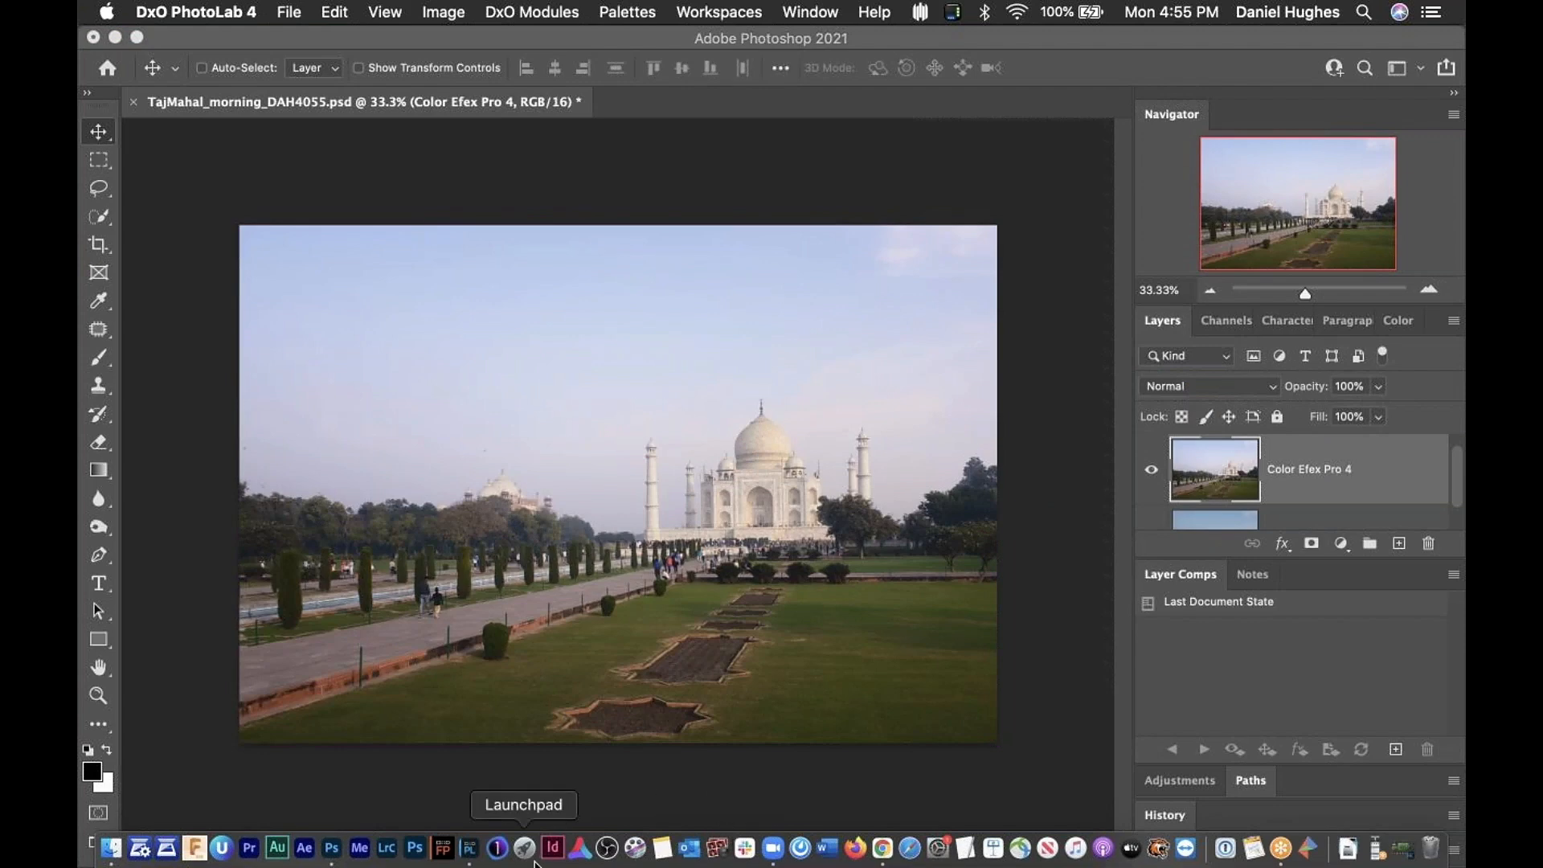
{"action": "left_click", "coordinate": [468, 850]}
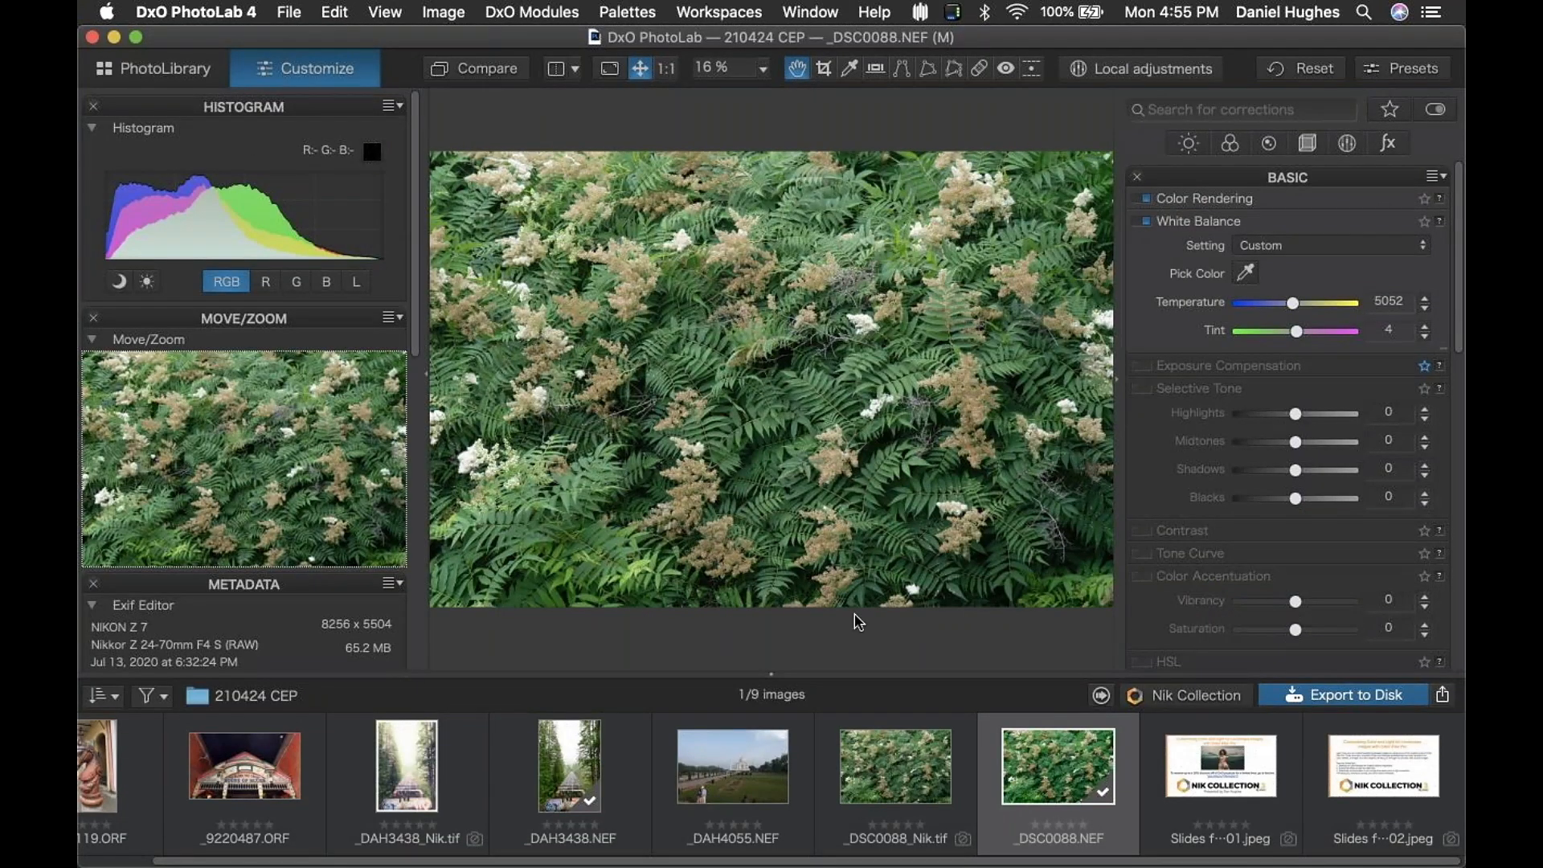
{"action": "scroll", "coordinate": [718, 784], "scroll_direction": "left", "scroll_amount": 2}
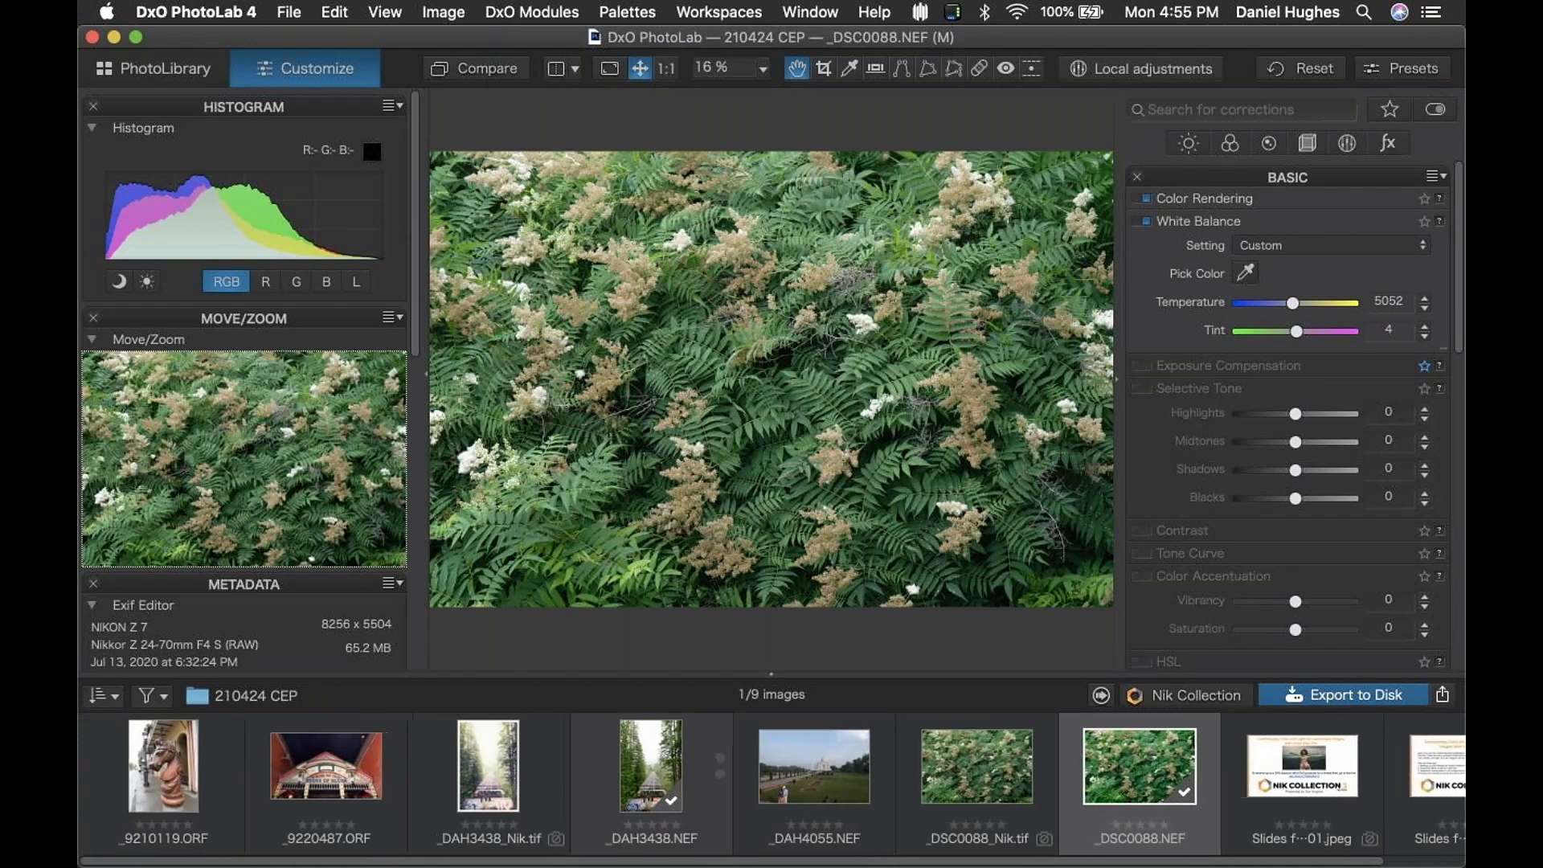
{"action": "left_click", "coordinate": [305, 765]}
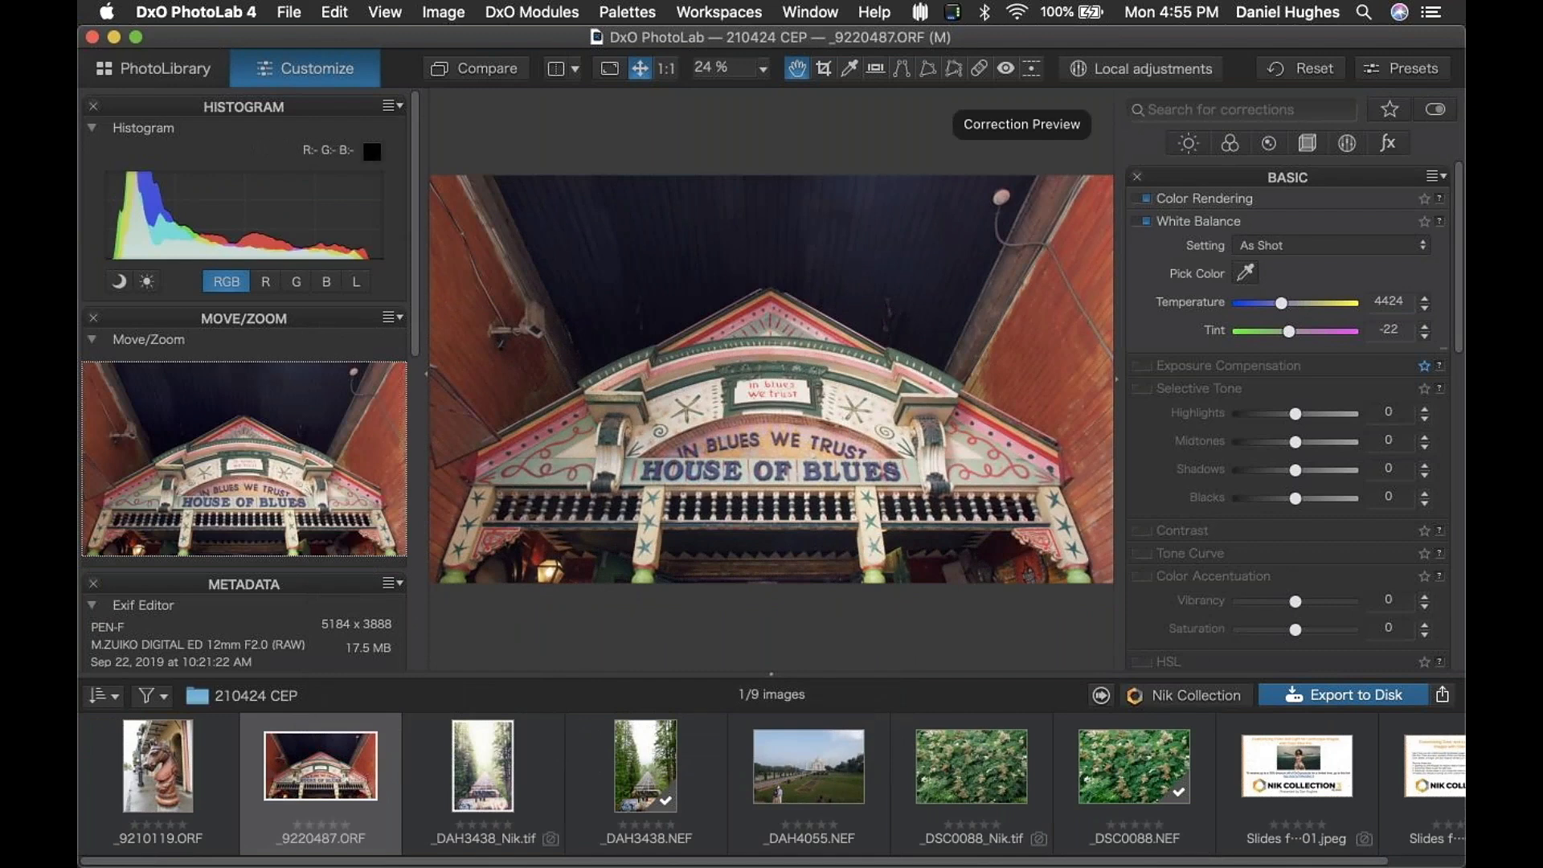
Step: Send the House of Blues photo to Color Efex Pro 4 and dismiss the TIFF notice
{"action": "left_click", "coordinate": [1179, 699]}
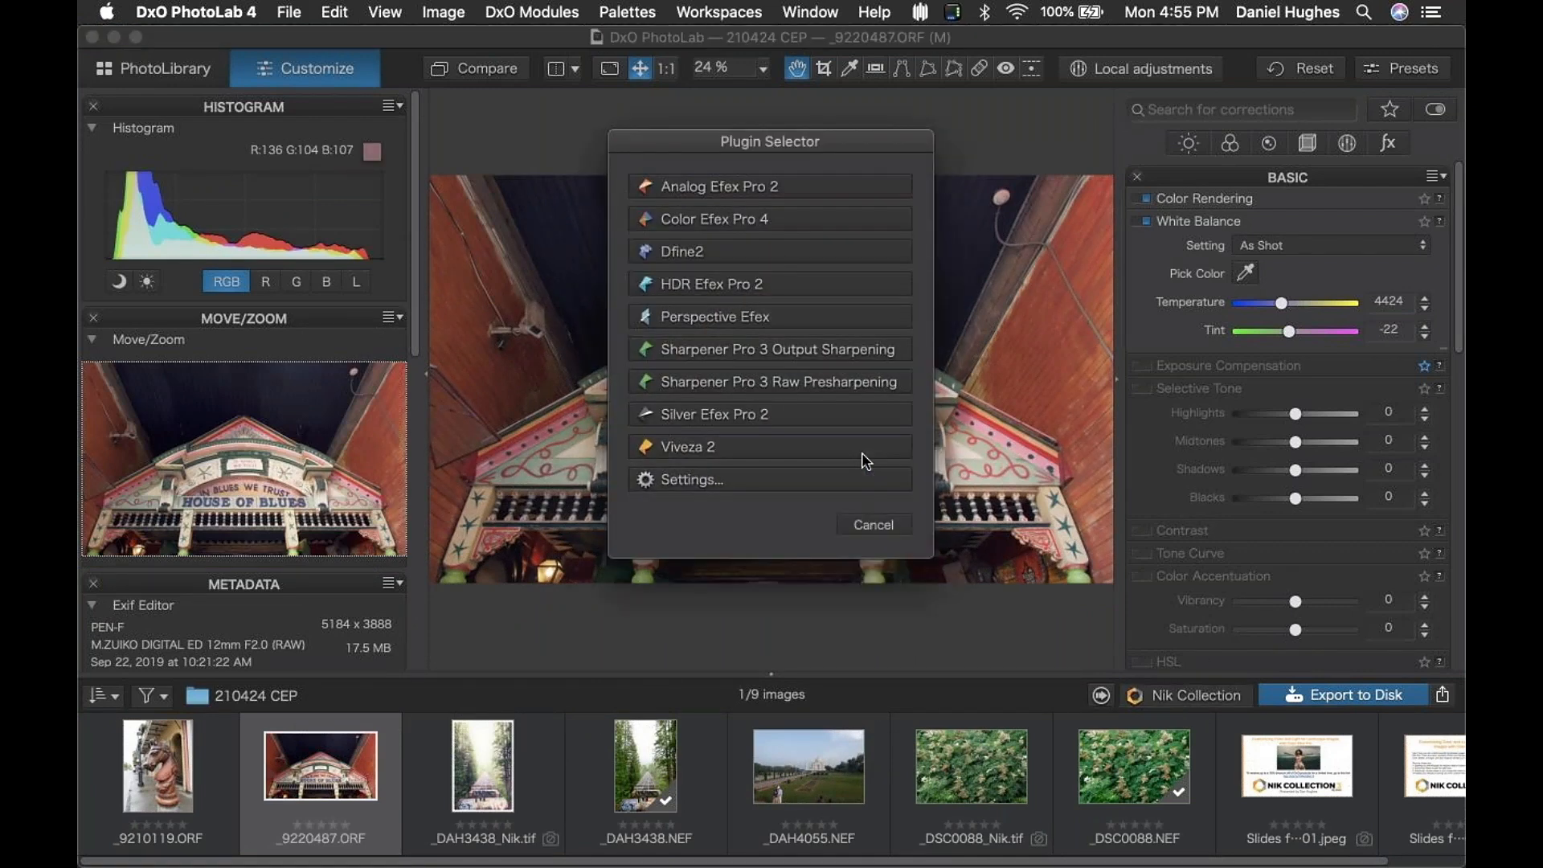
{"action": "left_click", "coordinate": [750, 219]}
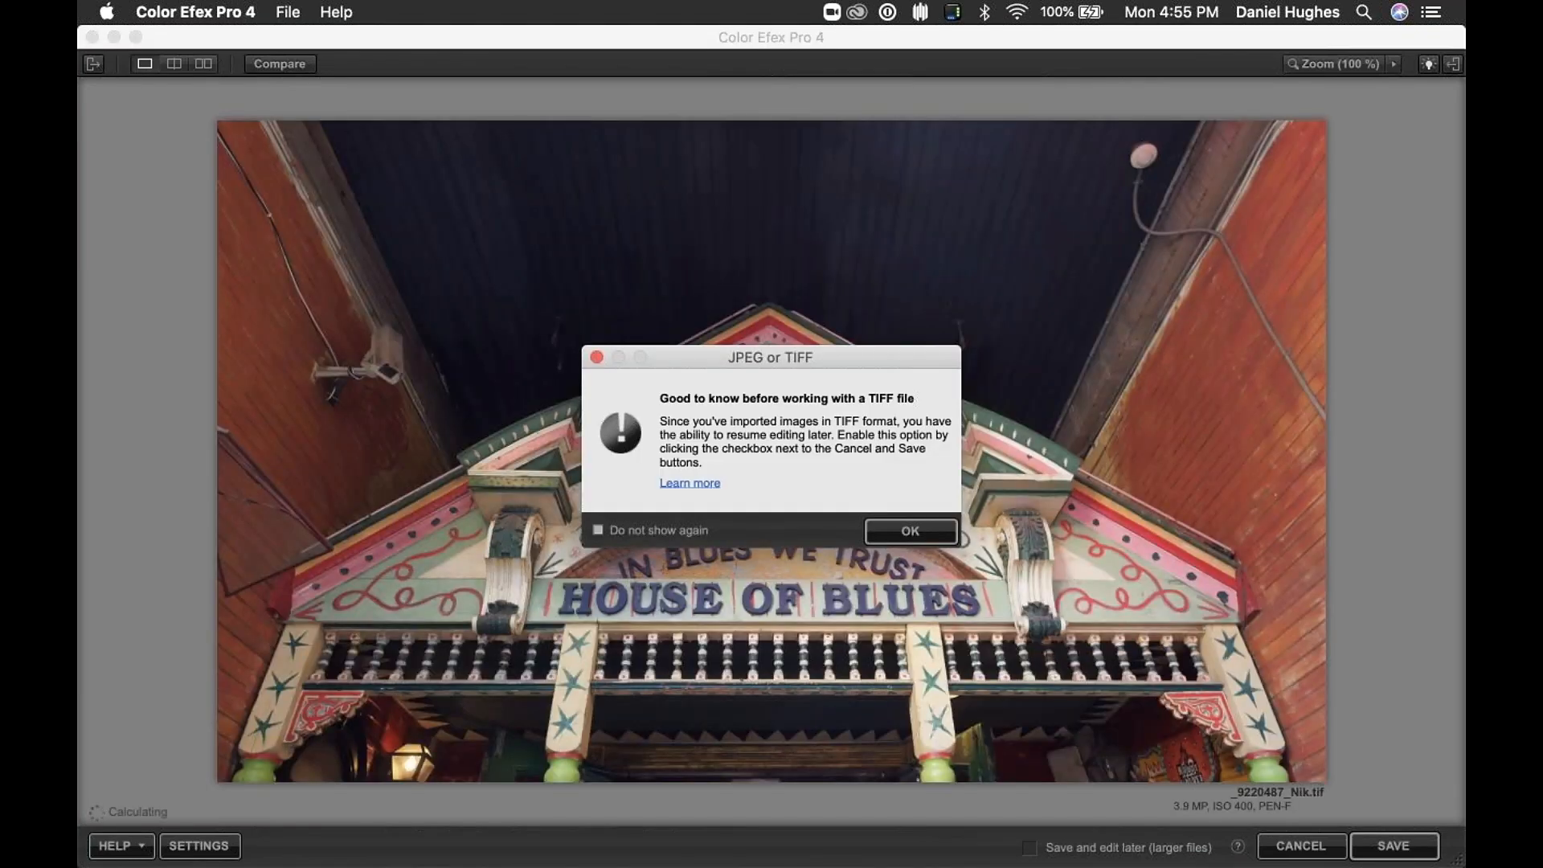
{"action": "left_click", "coordinate": [917, 532]}
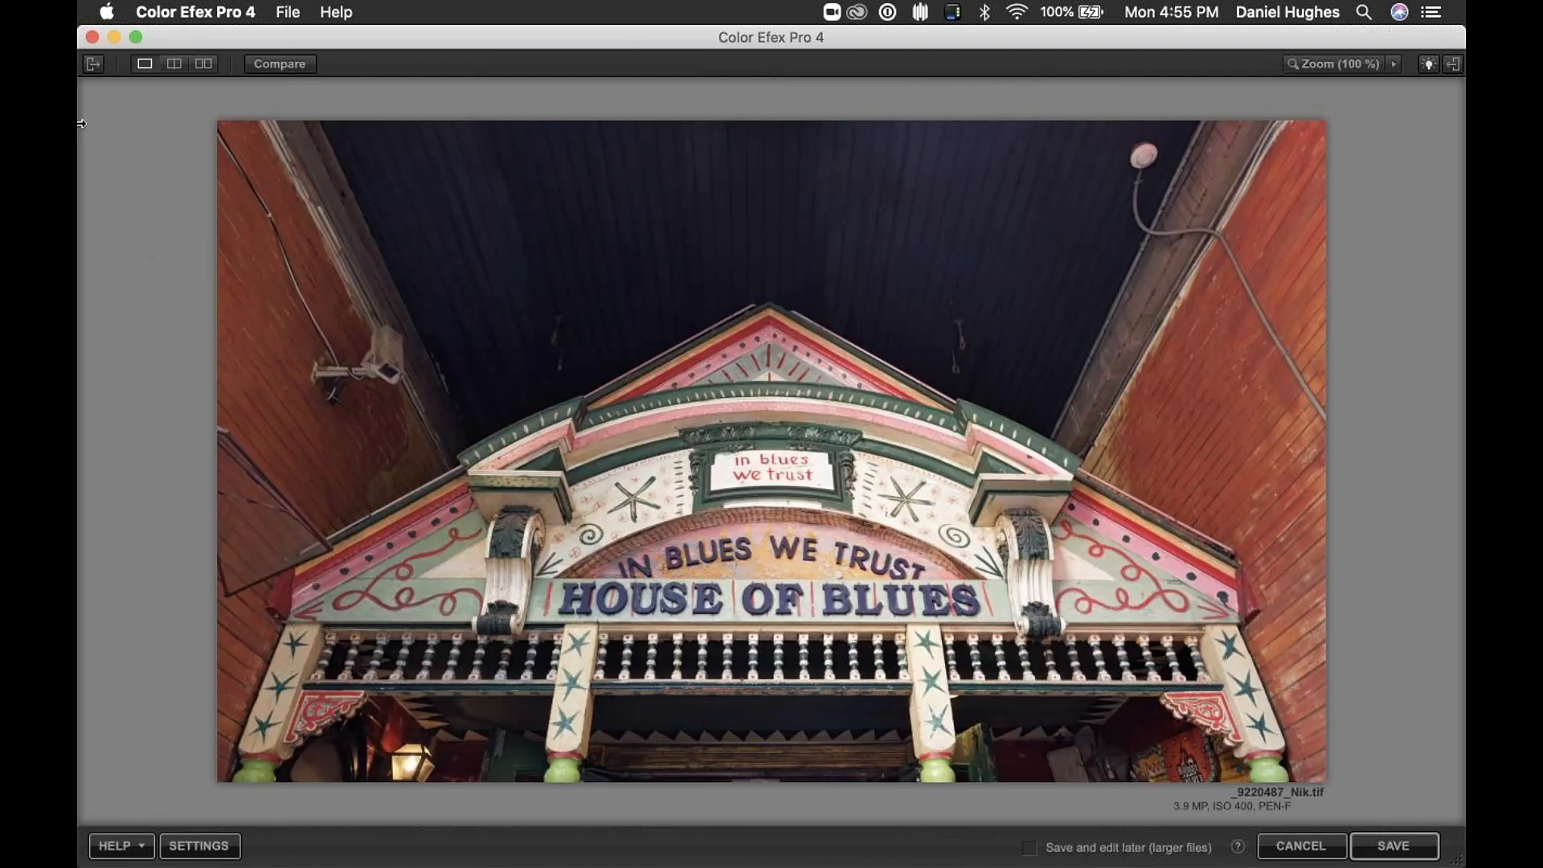
Step: Show the Custom recipes and apply the Awakening recipe to the House of Blues photo
{"action": "left_click", "coordinate": [92, 64]}
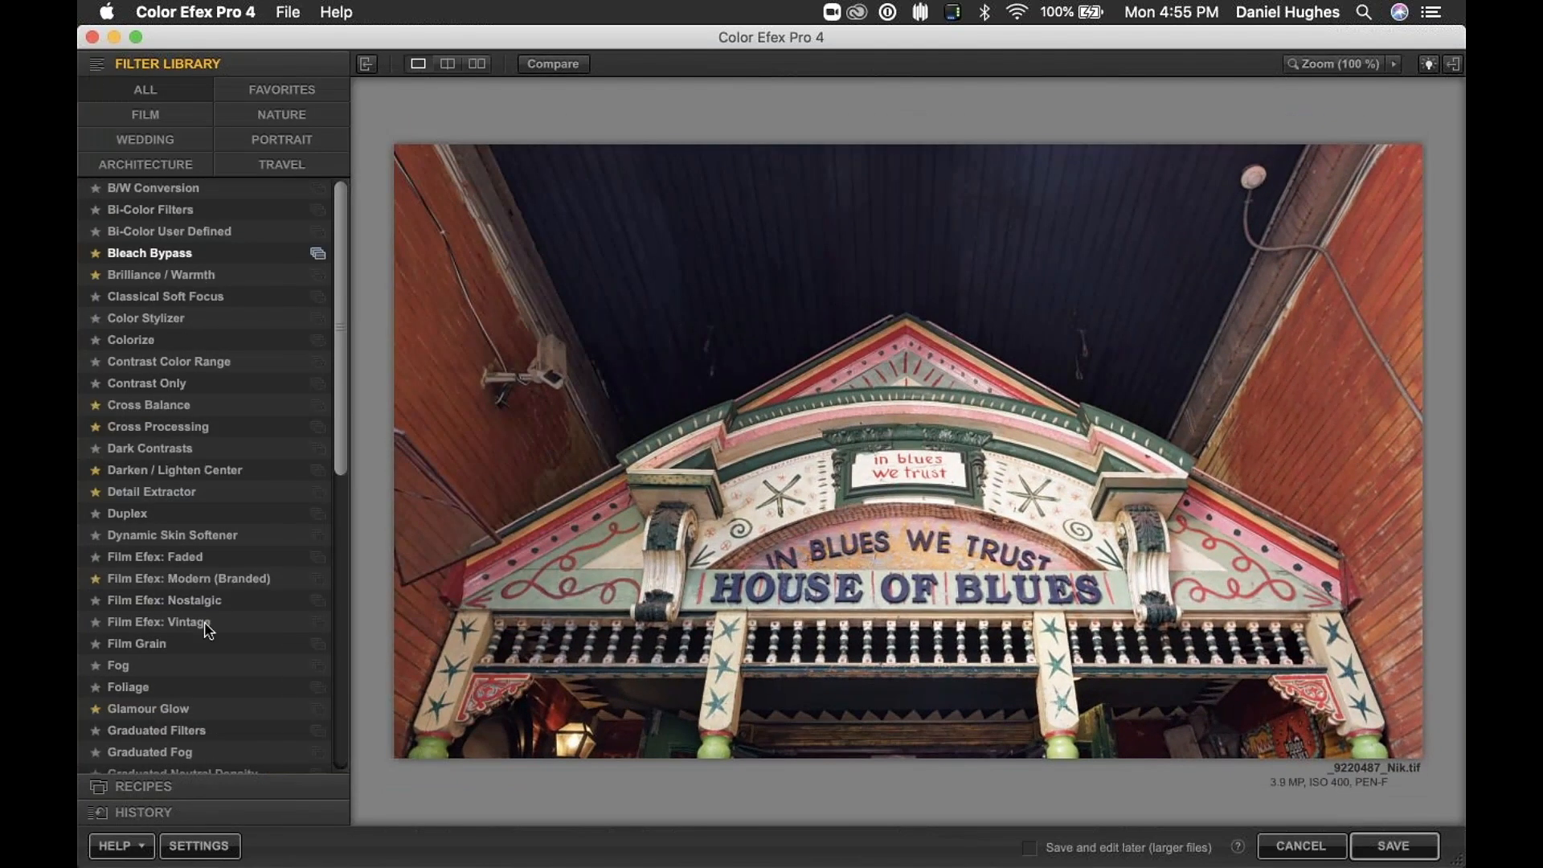
{"action": "left_click", "coordinate": [155, 784]}
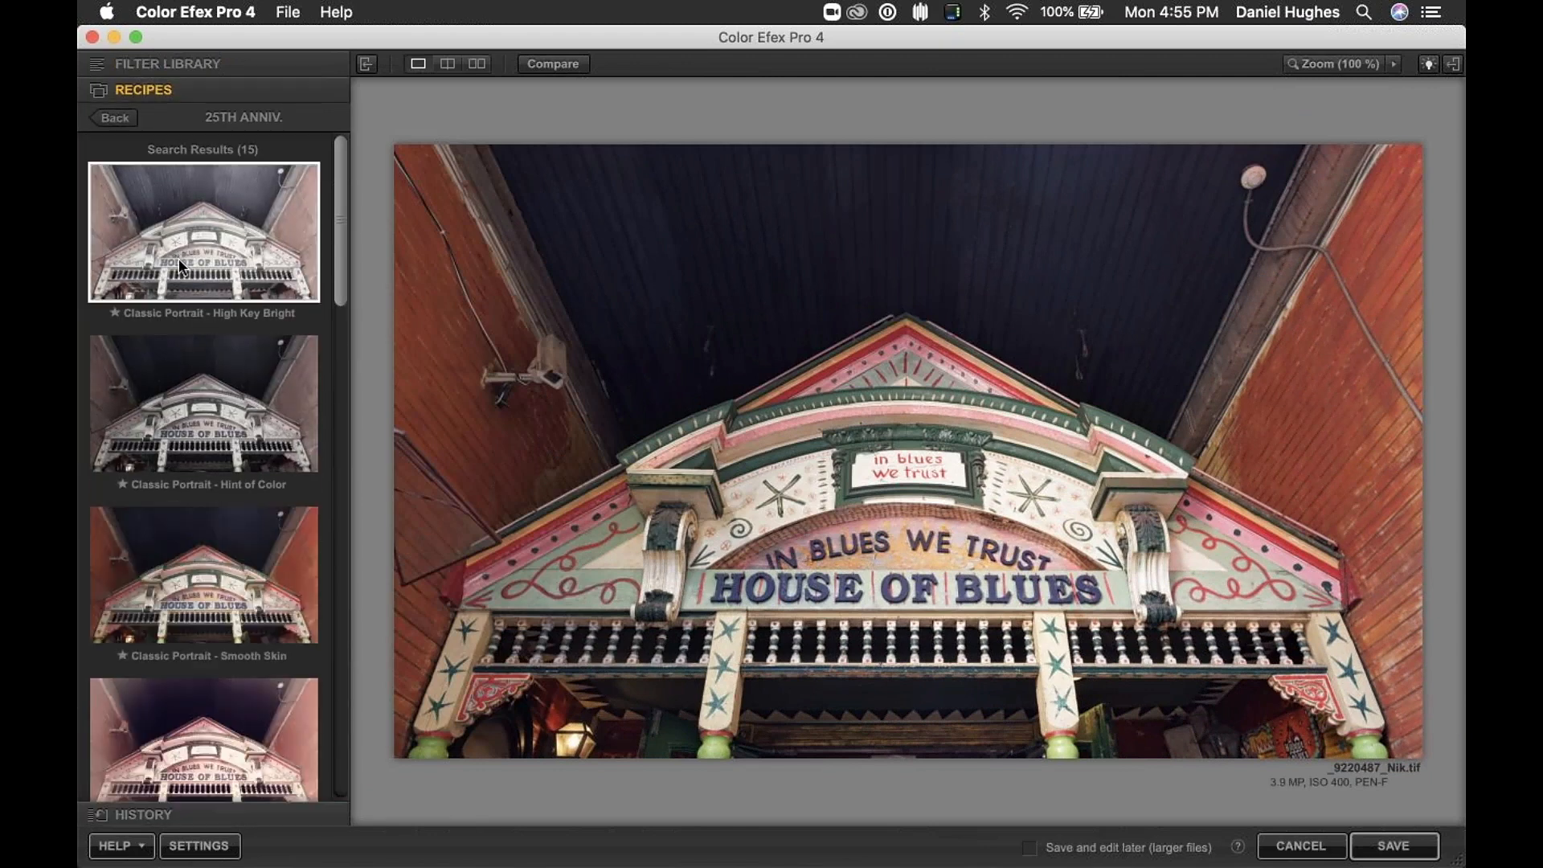
{"action": "left_click", "coordinate": [113, 118]}
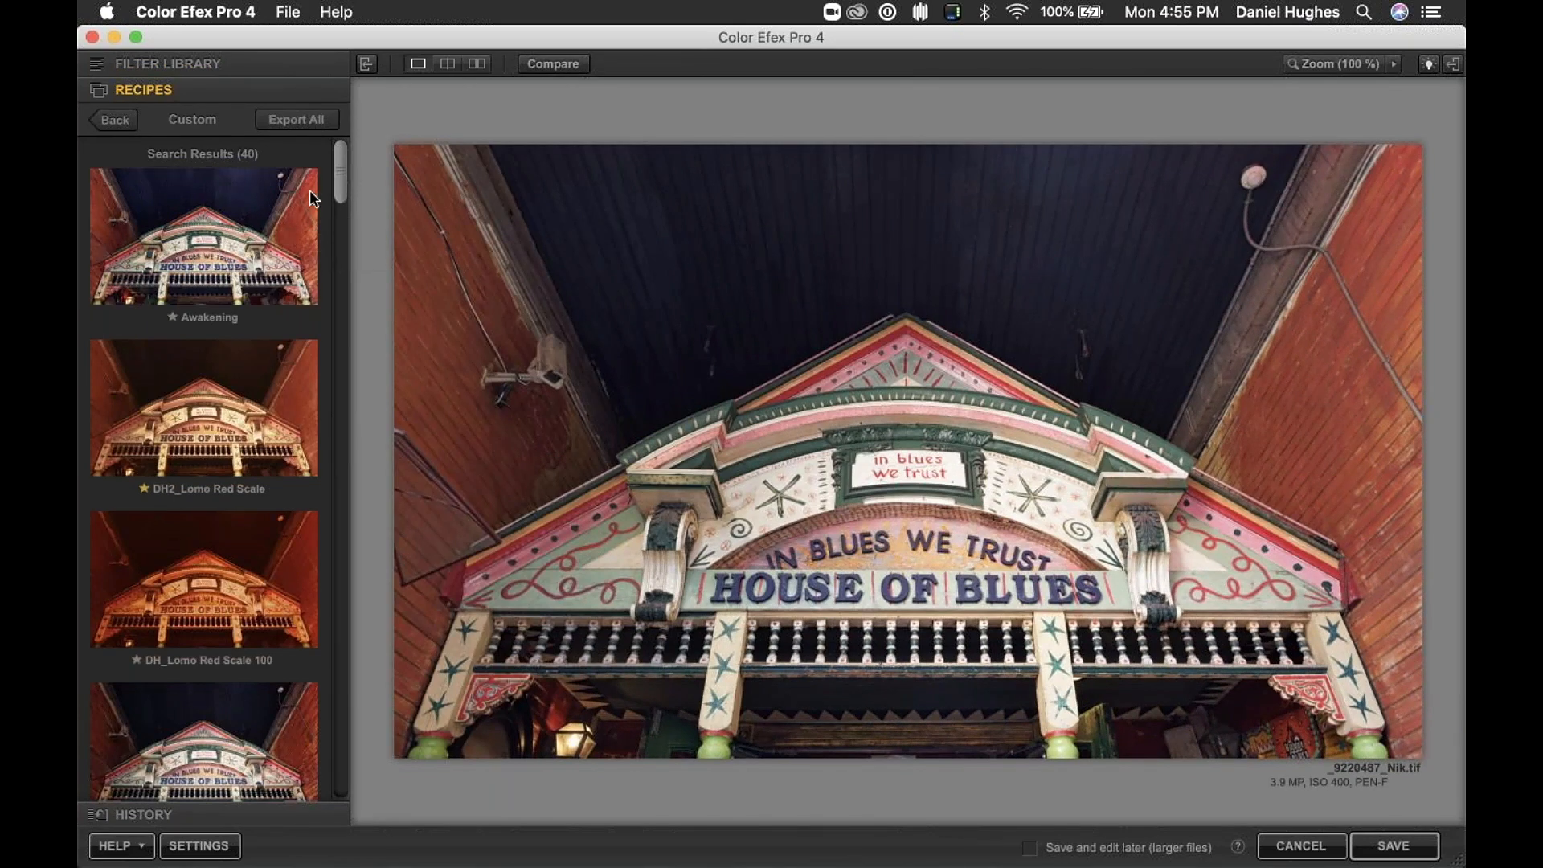
{"action": "left_click", "coordinate": [195, 234]}
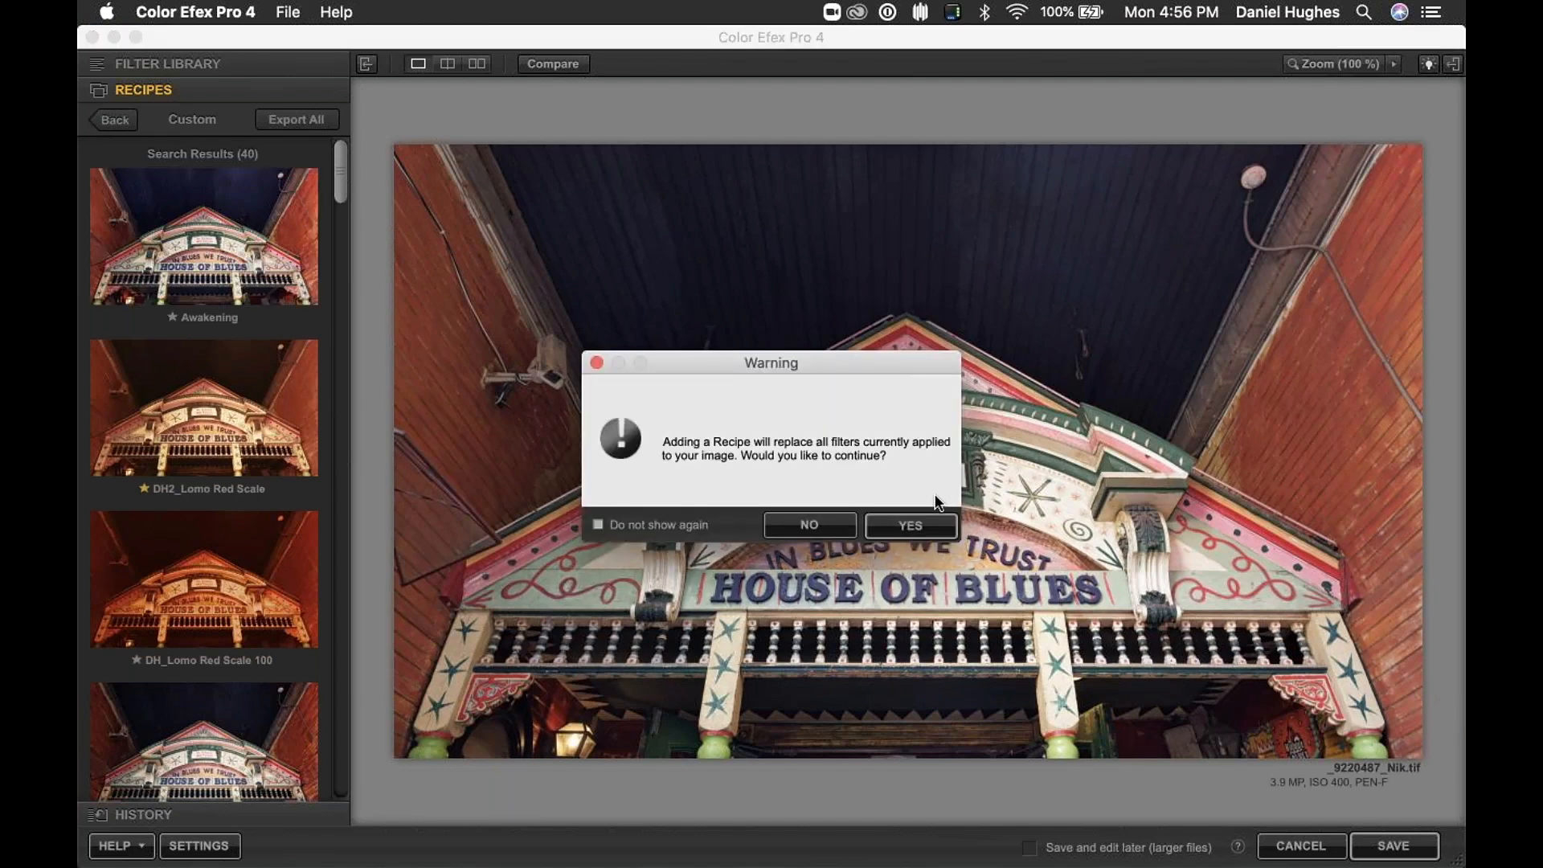
{"action": "left_click", "coordinate": [910, 526]}
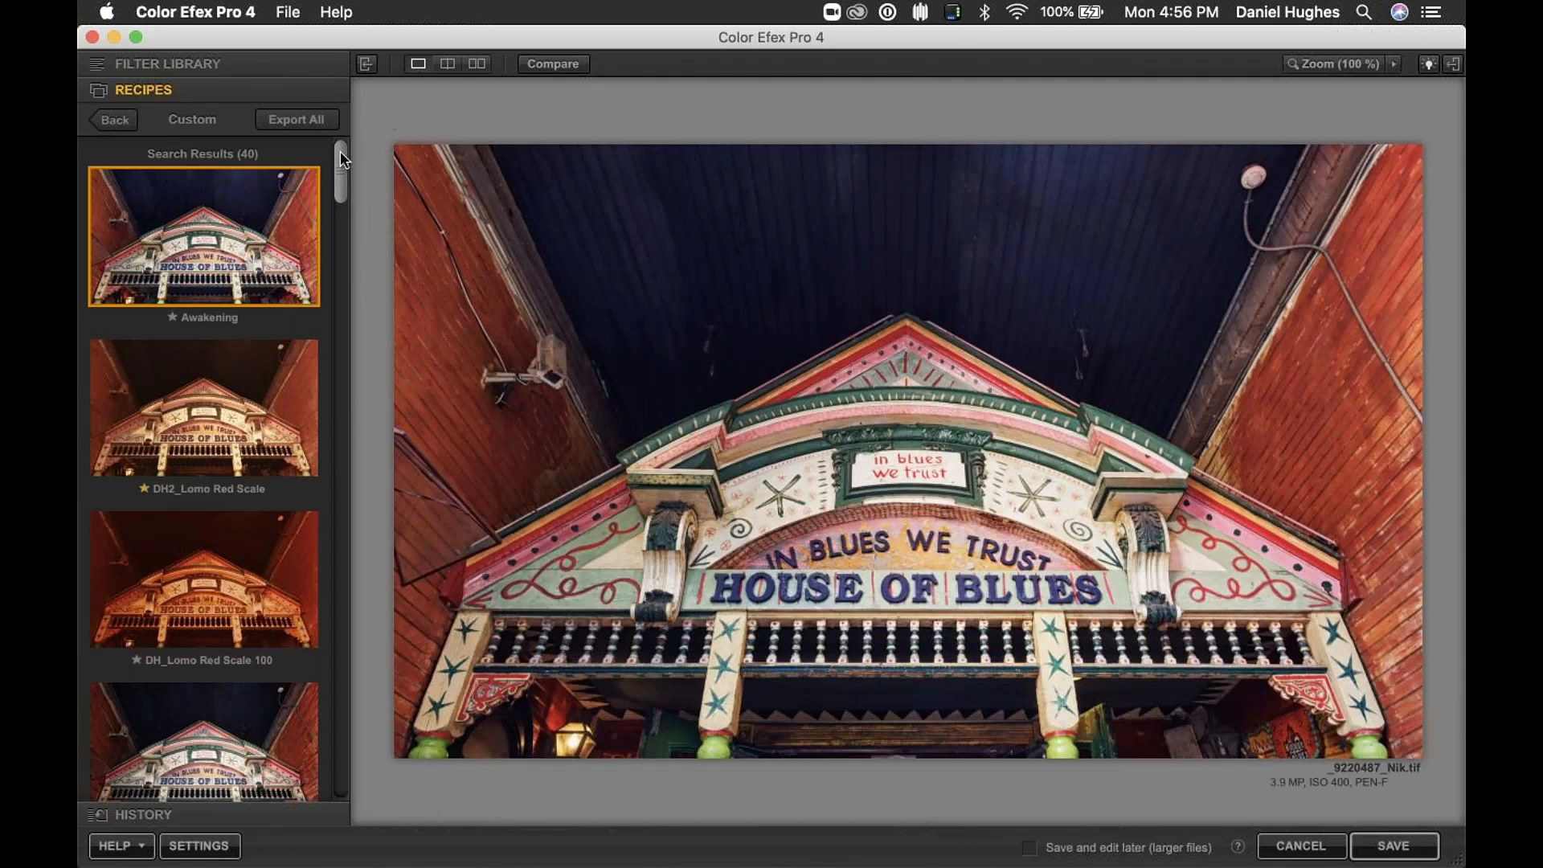
Step: Replace the current filters with the Detail PoP custom recipe
{"action": "left_click_drag", "start_coordinate": [340, 152], "coordinate": [339, 190]}
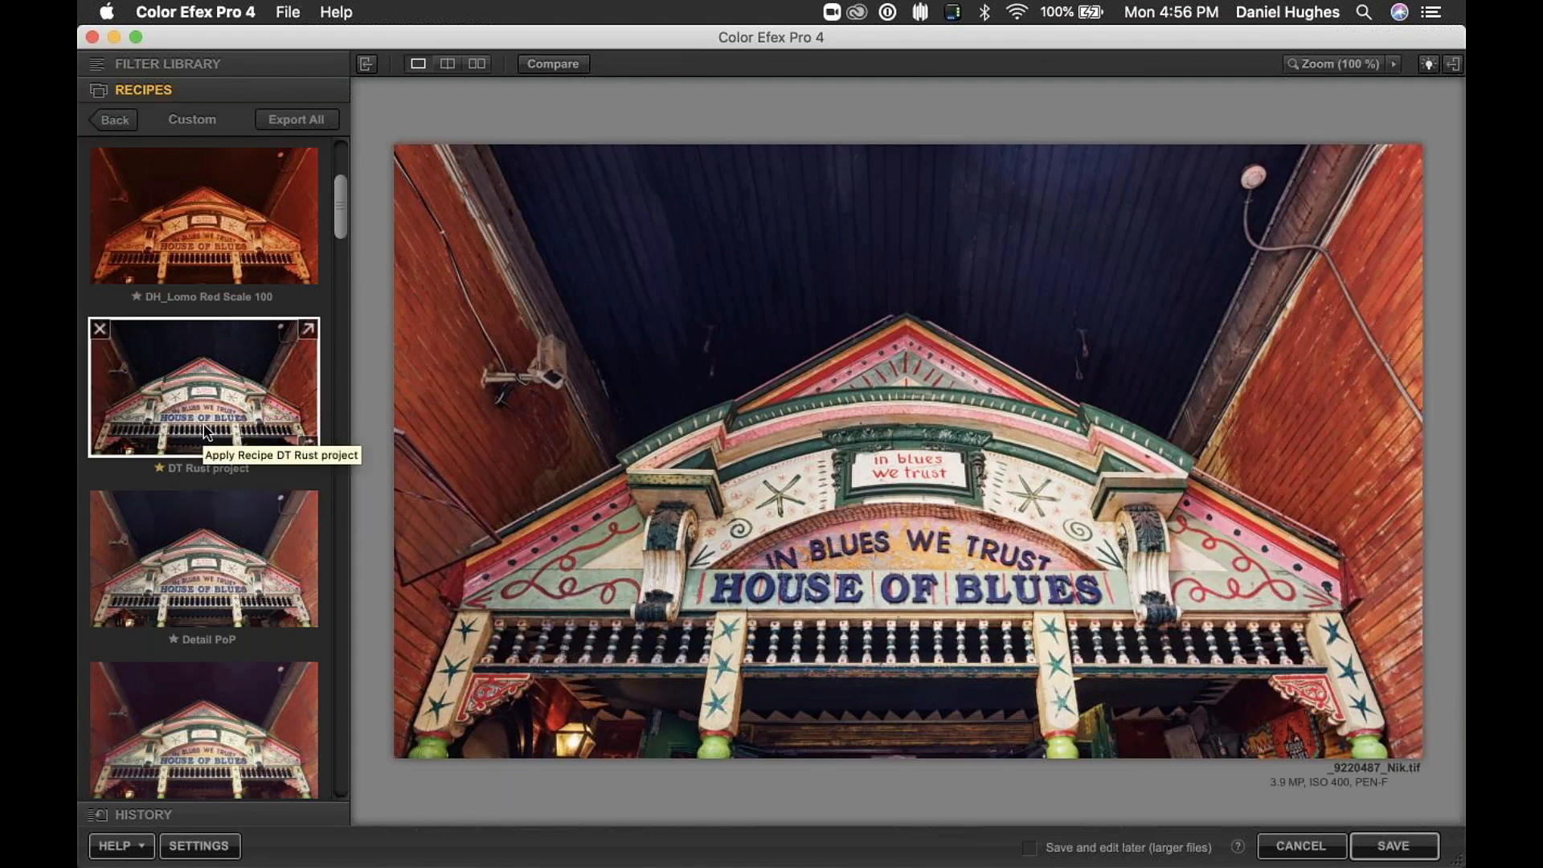
{"action": "scroll", "coordinate": [207, 431], "scroll_direction": "down", "scroll_amount": 2}
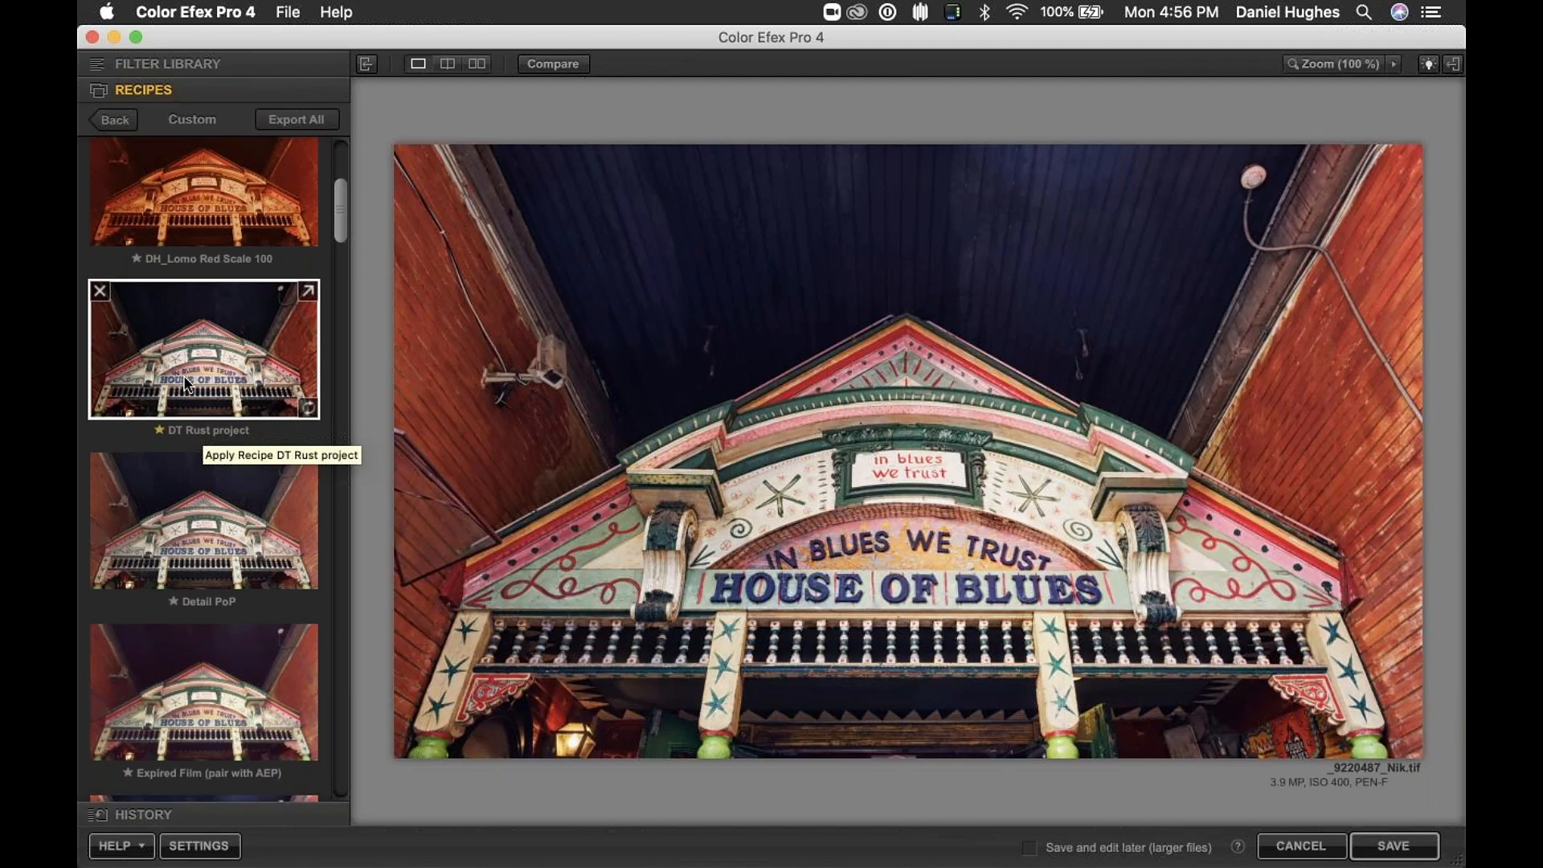
{"action": "scroll", "coordinate": [201, 401], "scroll_direction": "down", "scroll_amount": 3}
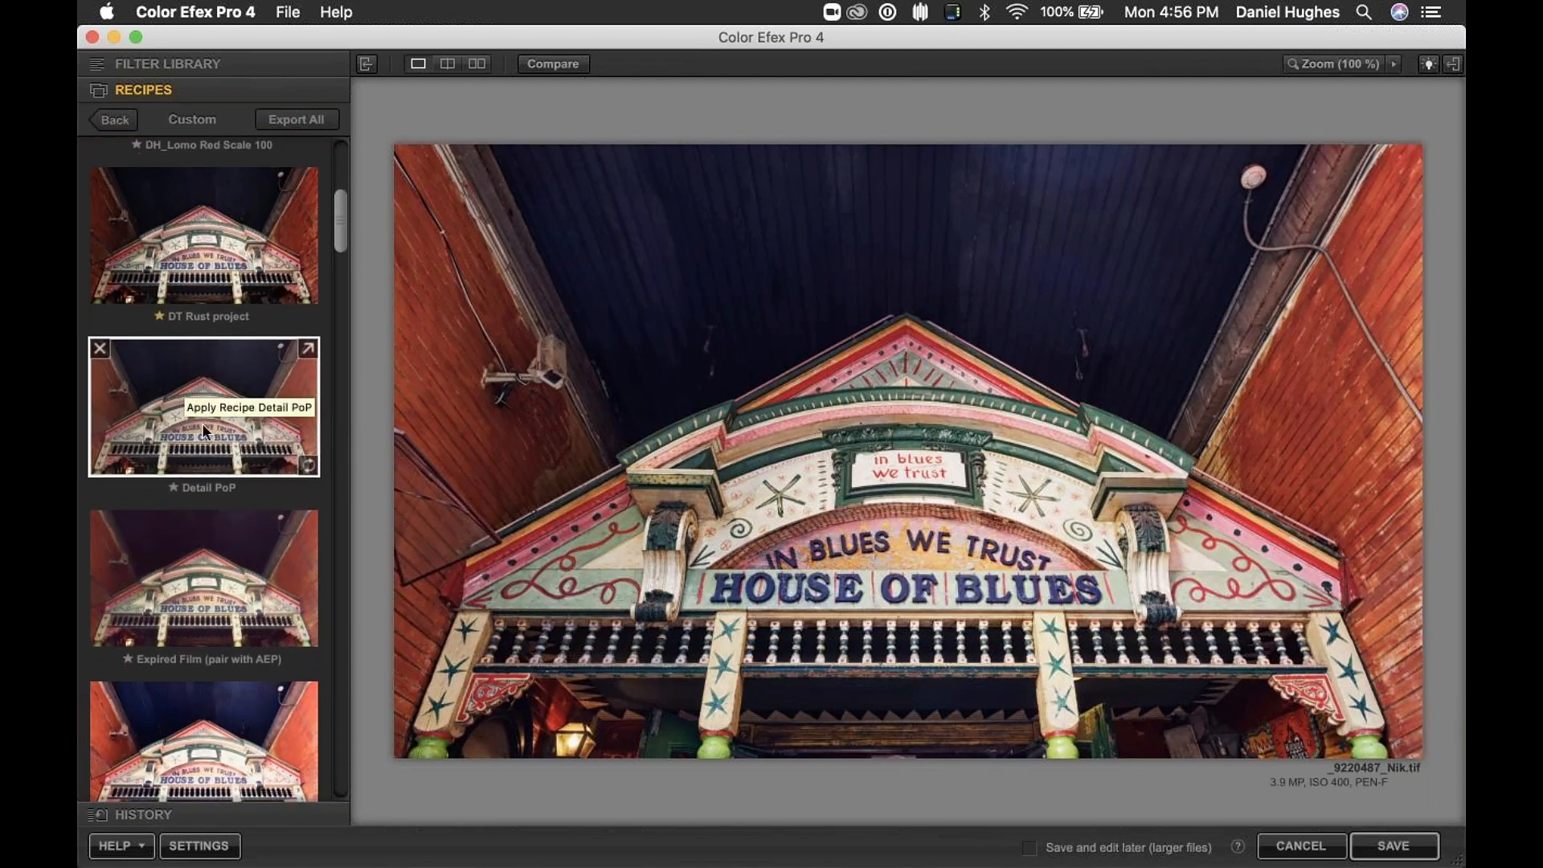
{"action": "left_click", "coordinate": [163, 447]}
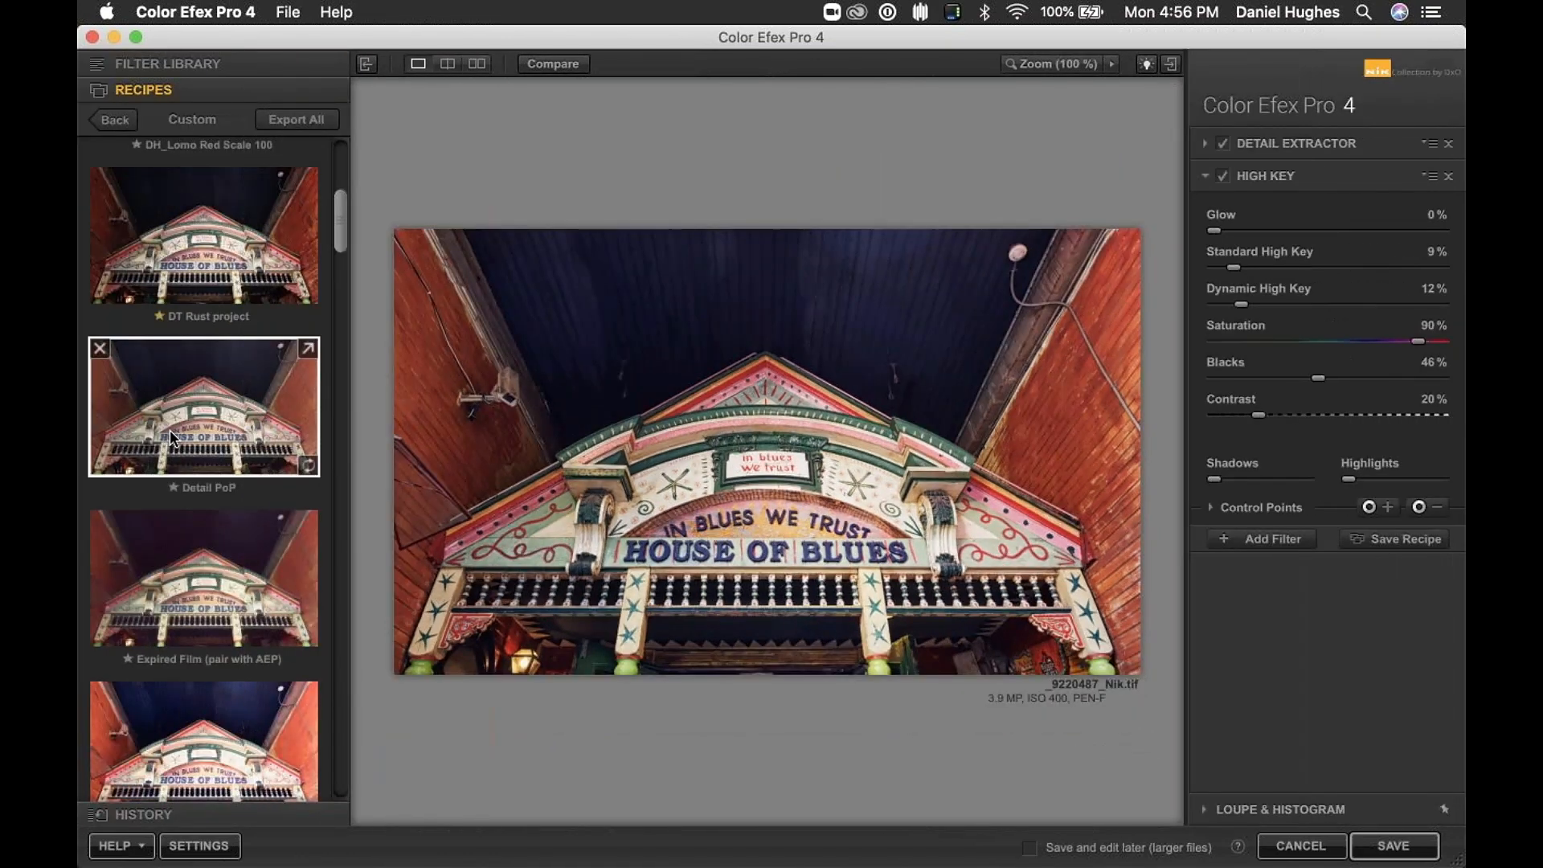
{"action": "left_click", "coordinate": [171, 429]}
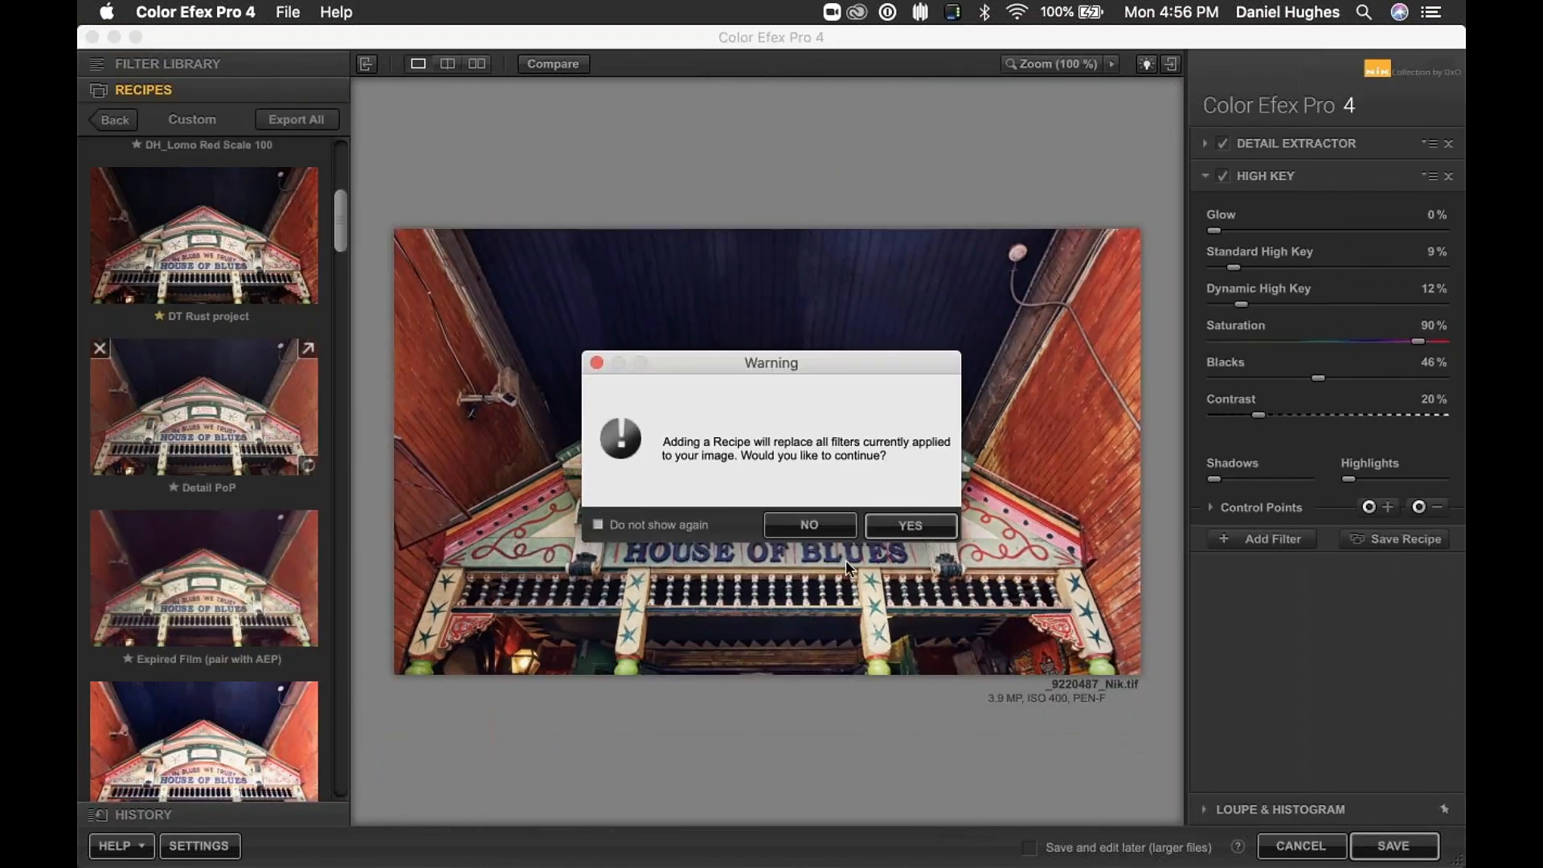
{"action": "left_click", "coordinate": [911, 526]}
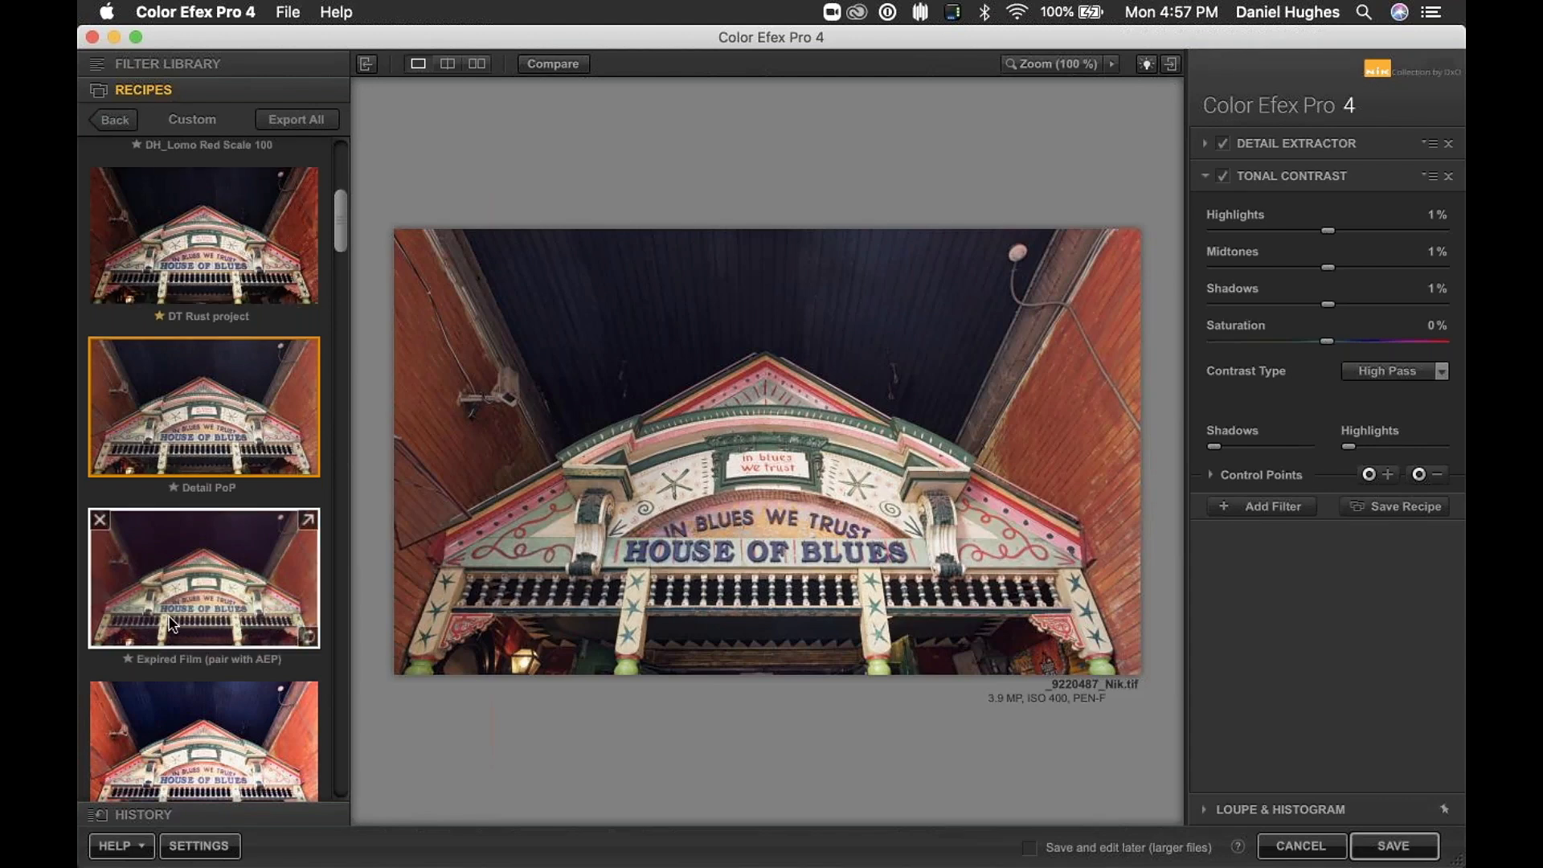
Step: Replace the current filters with the Expired Film (pair with AEP) recipe, and add the Detail PoP recipe's filters beneath it
{"action": "left_click", "coordinate": [173, 619]}
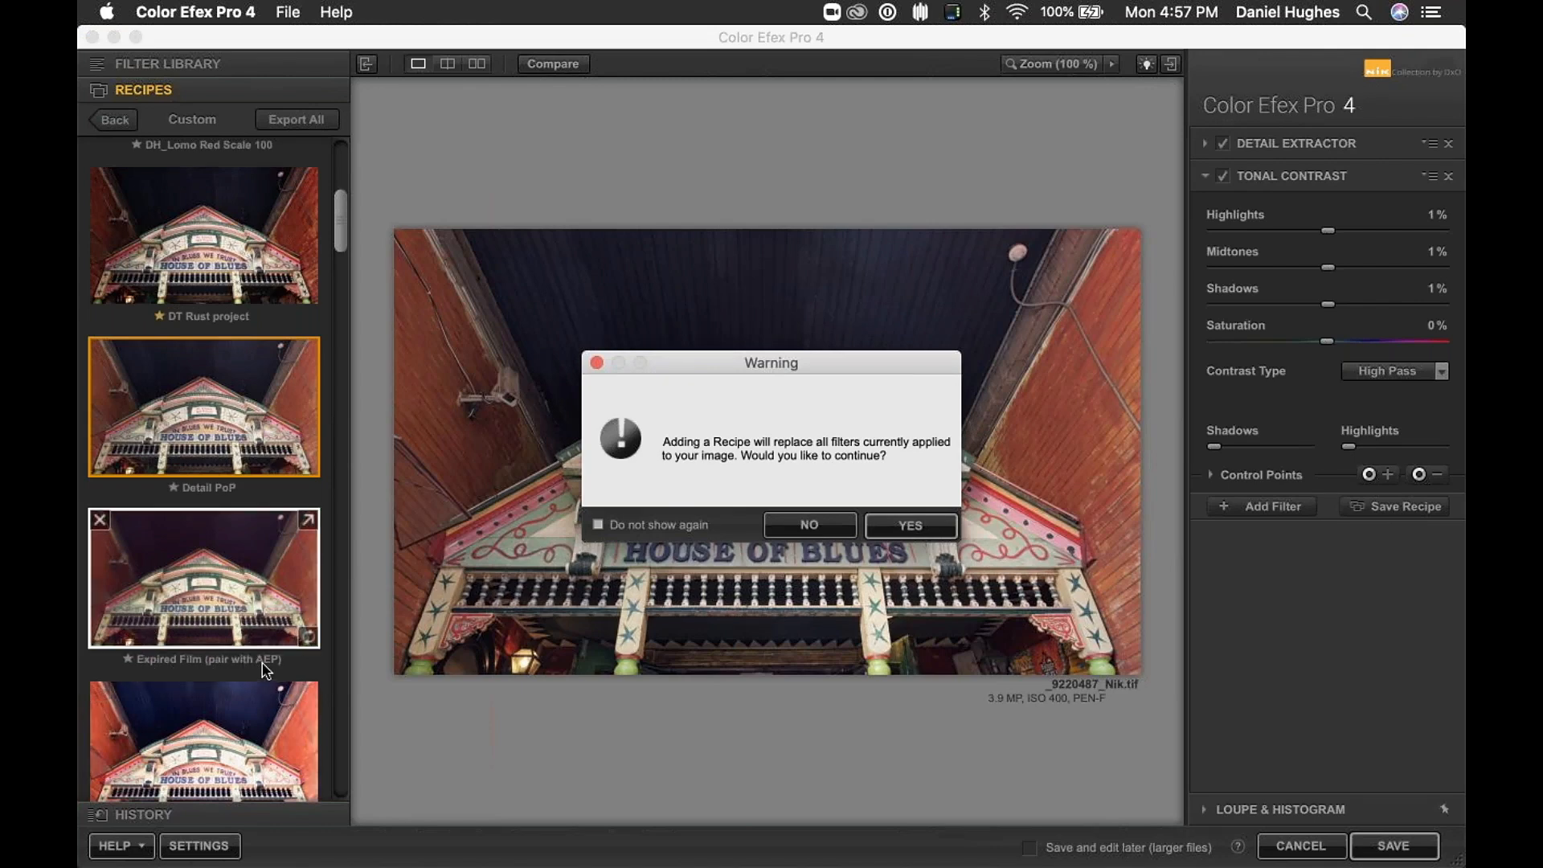
{"action": "left_click", "coordinate": [910, 526]}
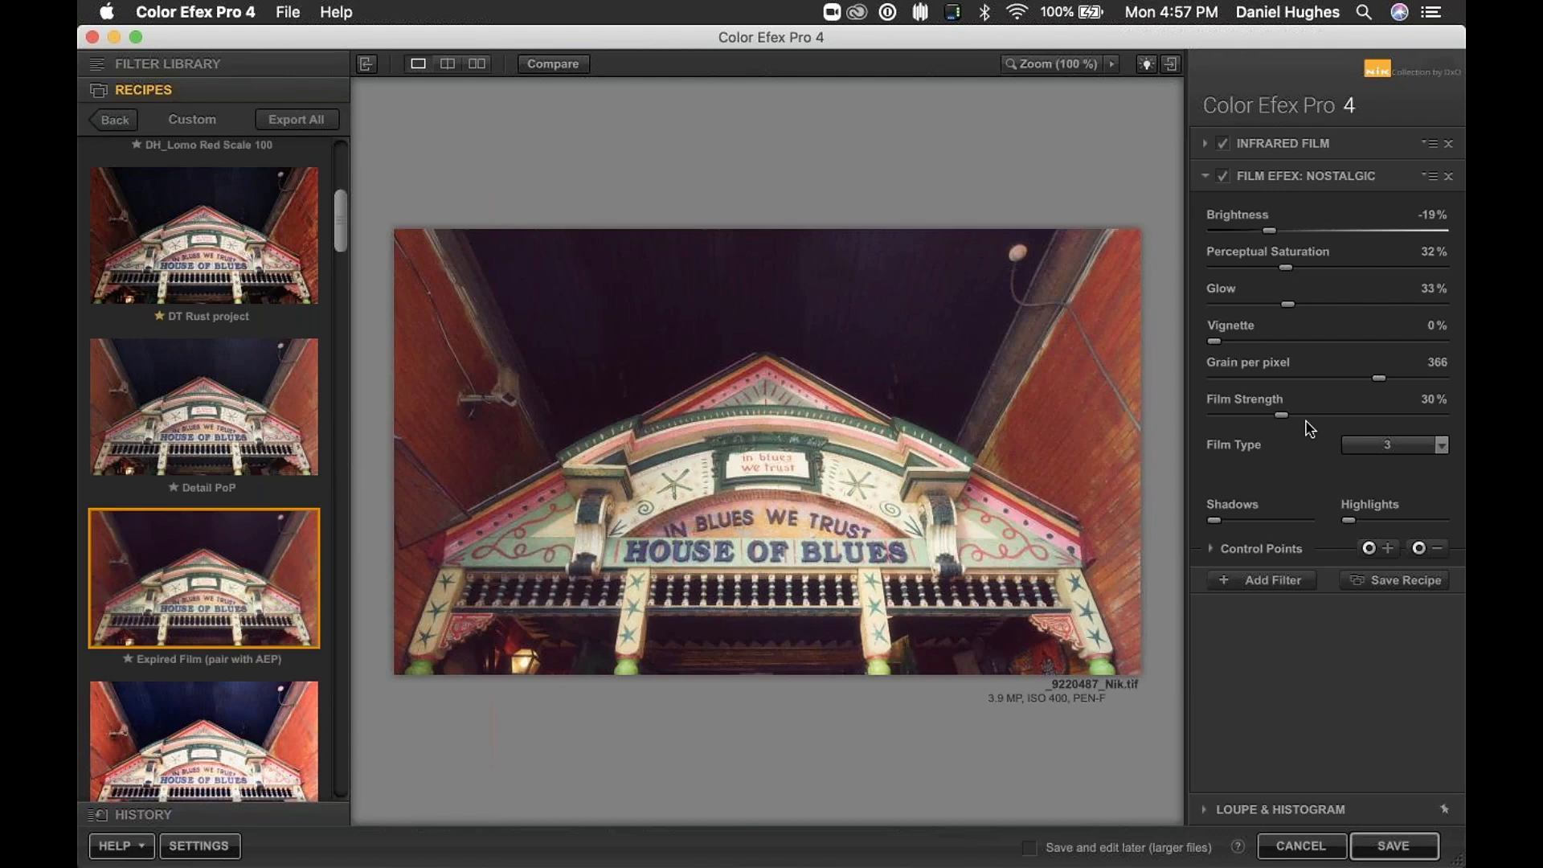
{"action": "mouse_move", "coordinate": [237, 386]}
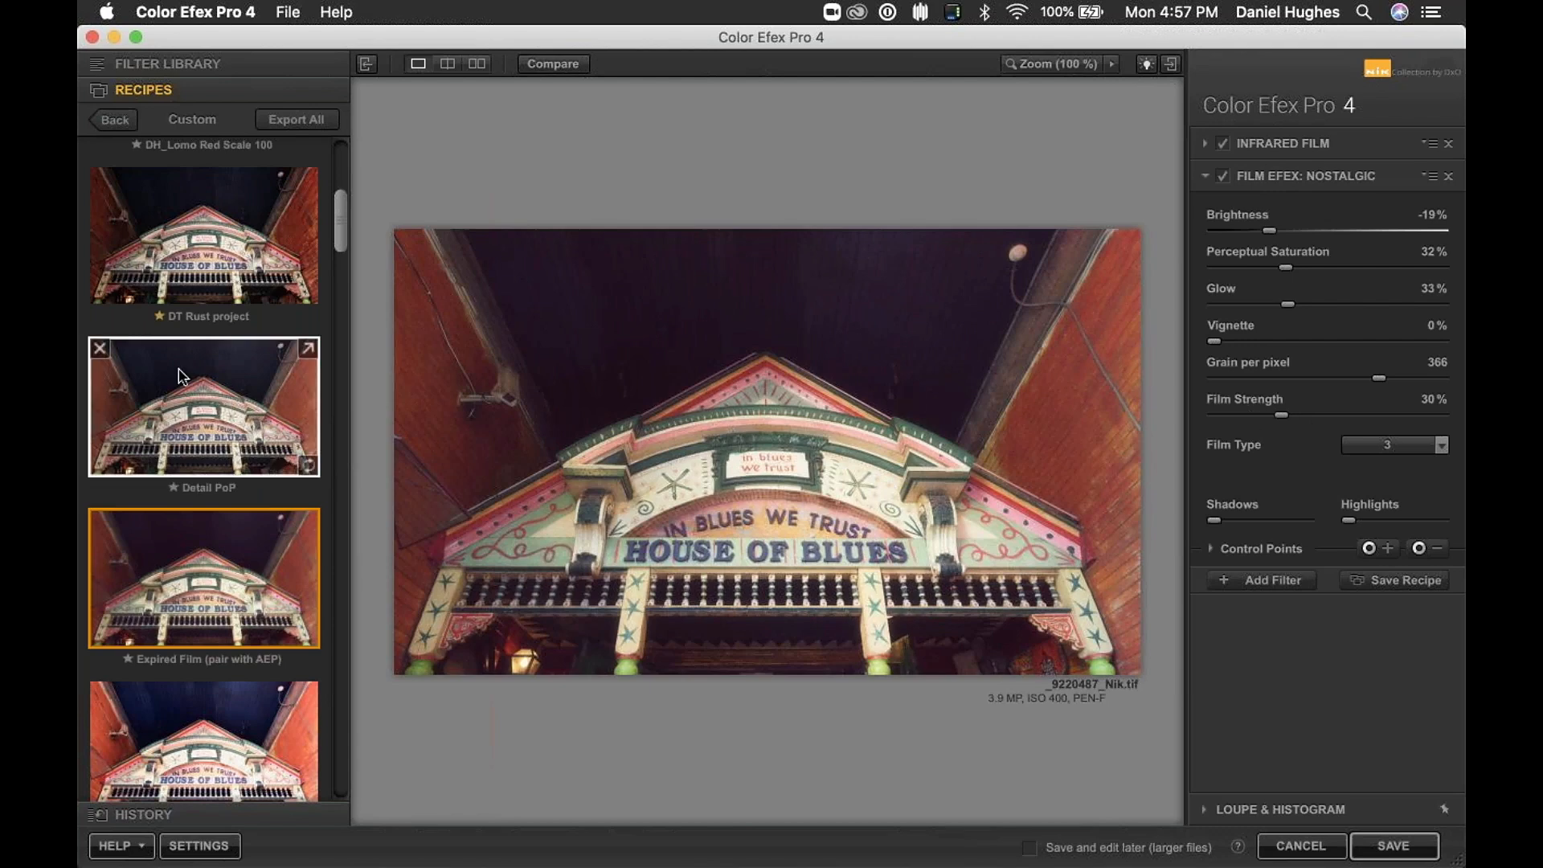
{"action": "left_click", "coordinate": [221, 416]}
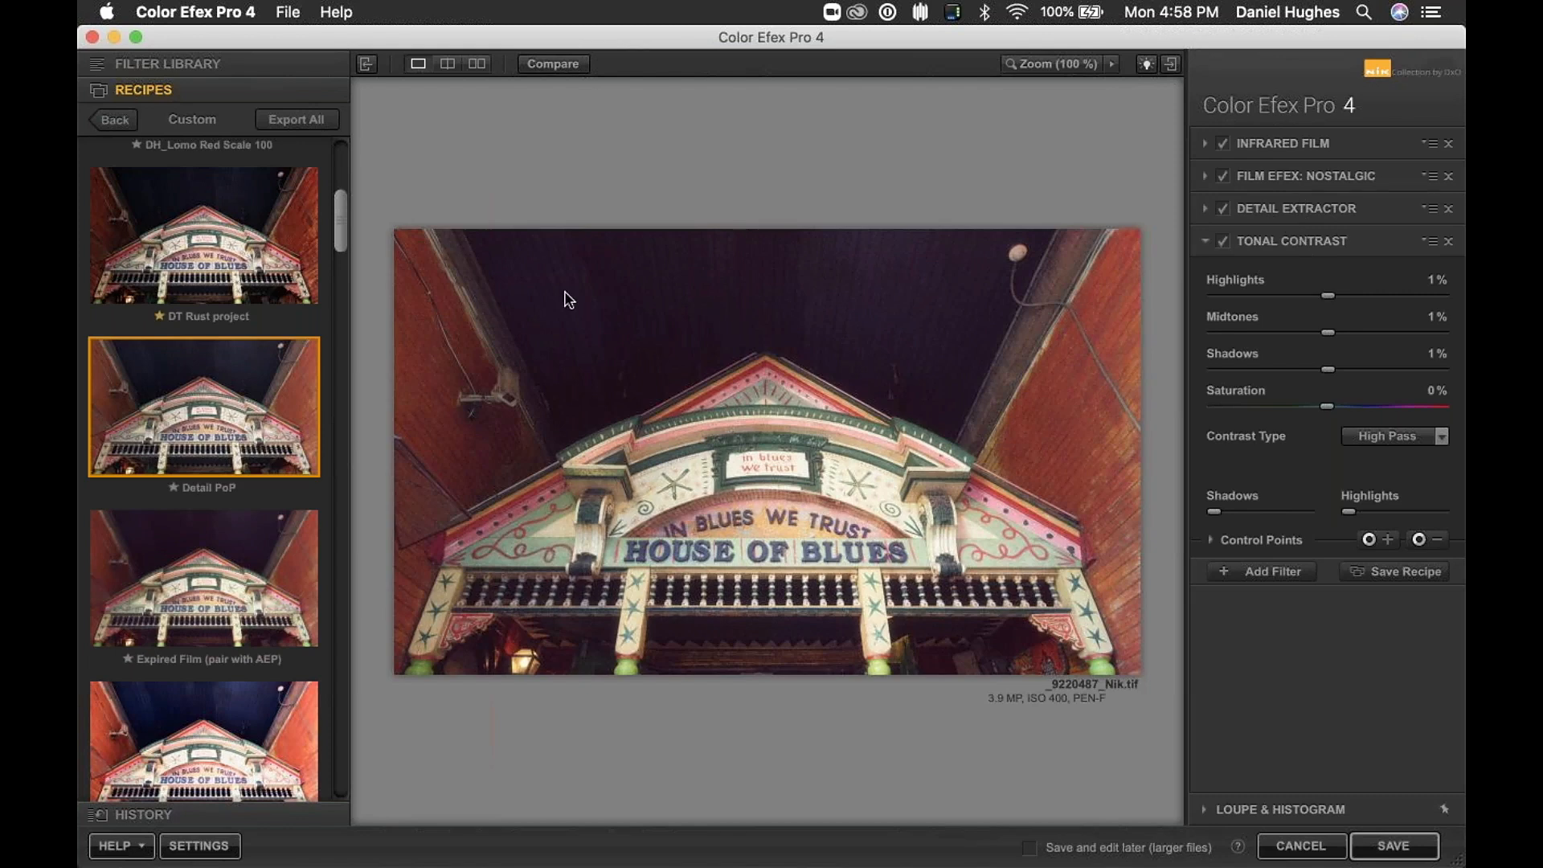
Step: Browse further custom recipe previews, including Fuji Provia Glow and INVERTED GLOW
{"action": "scroll", "coordinate": [338, 281], "scroll_direction": "down", "scroll_amount": 6}
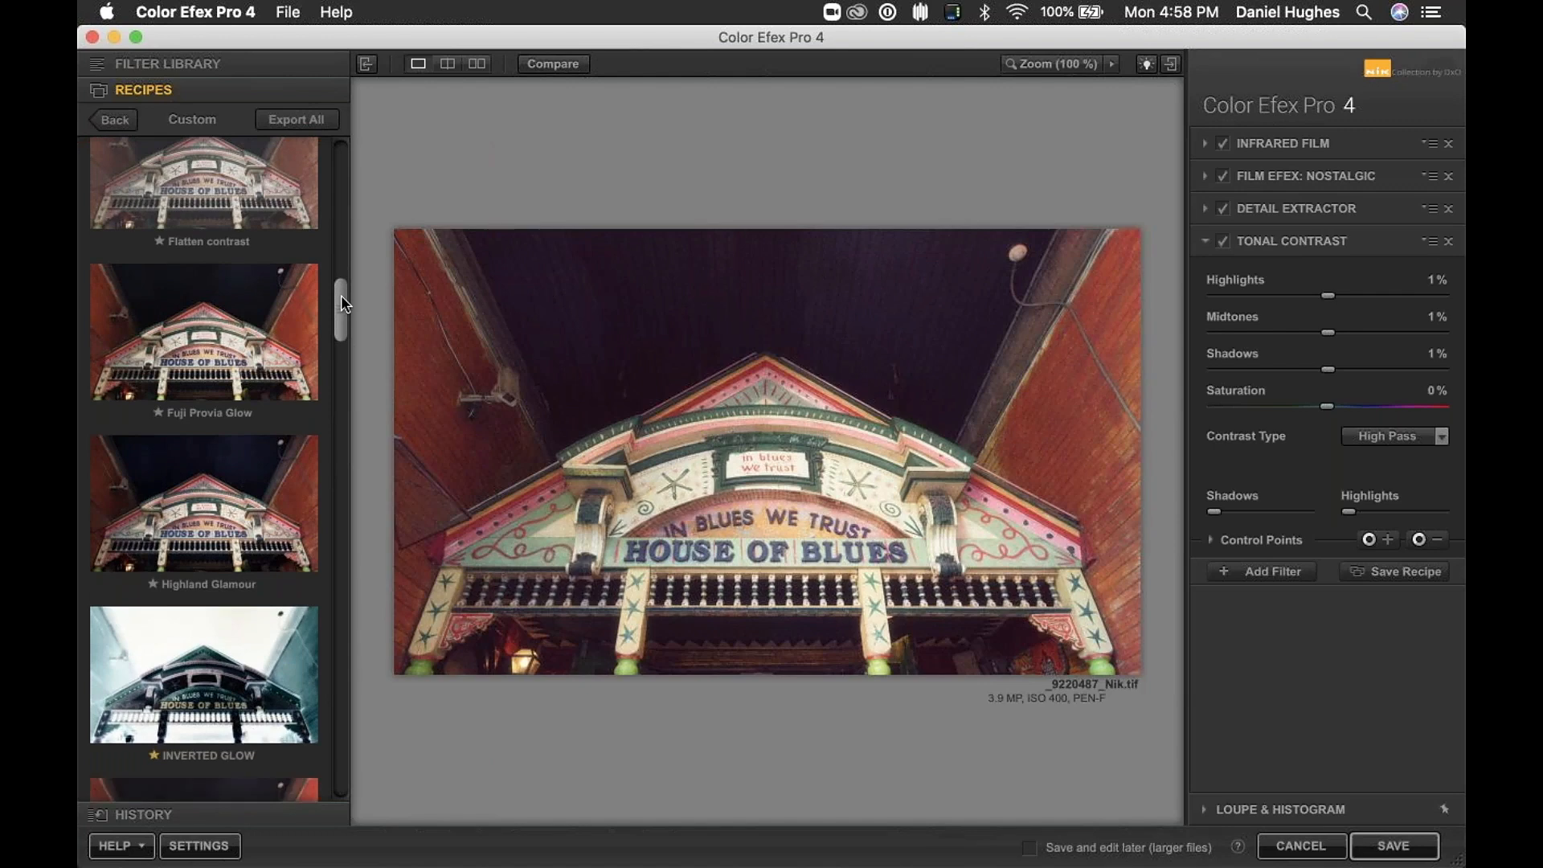
{"action": "scroll", "coordinate": [335, 303], "scroll_direction": "down", "scroll_amount": 2}
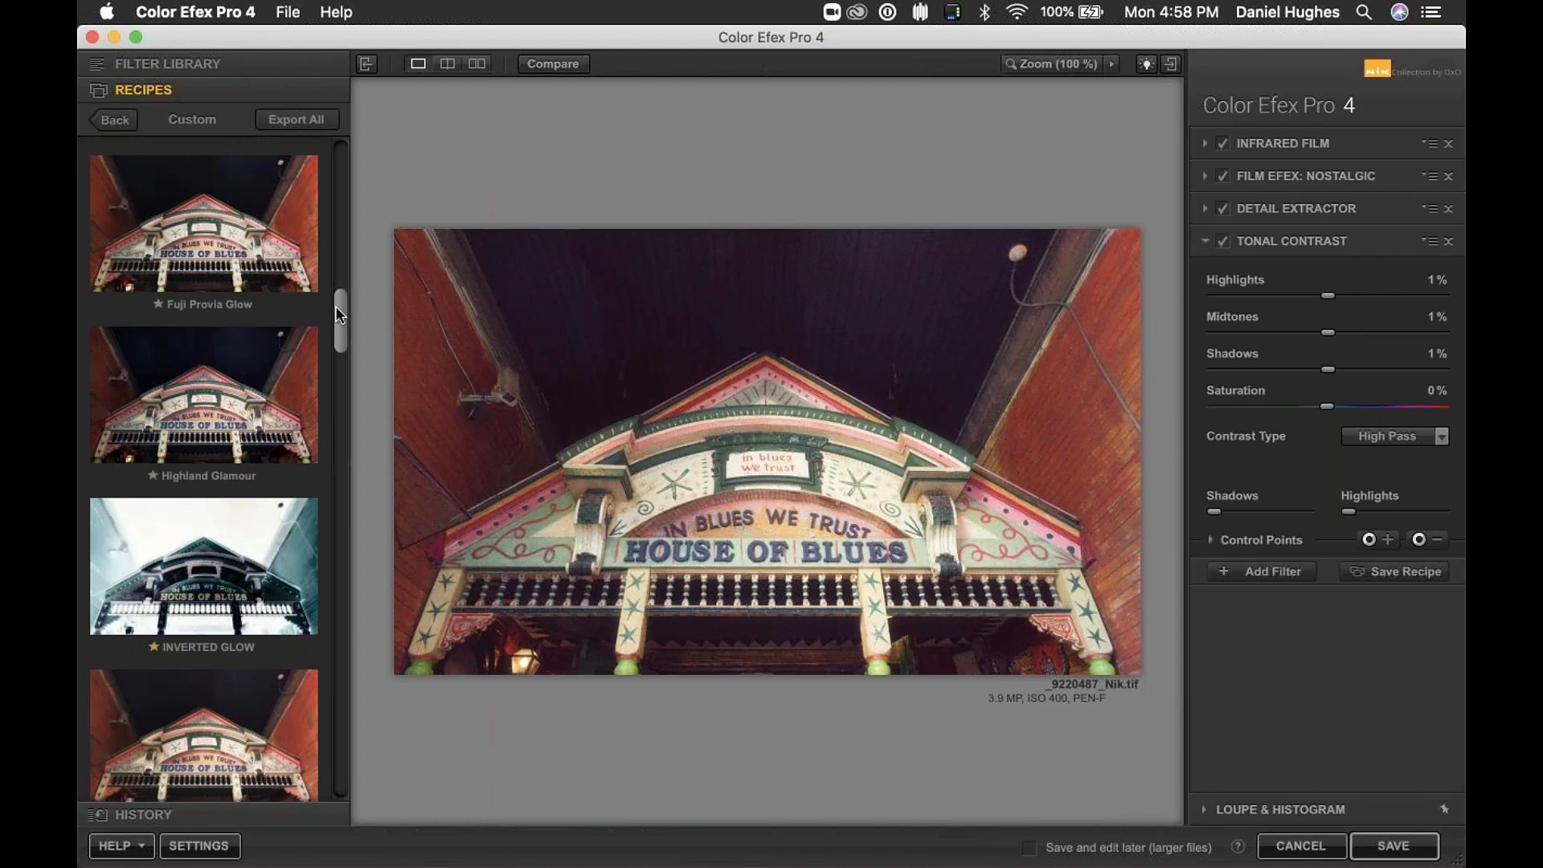
{"action": "mouse_move", "coordinate": [210, 227]}
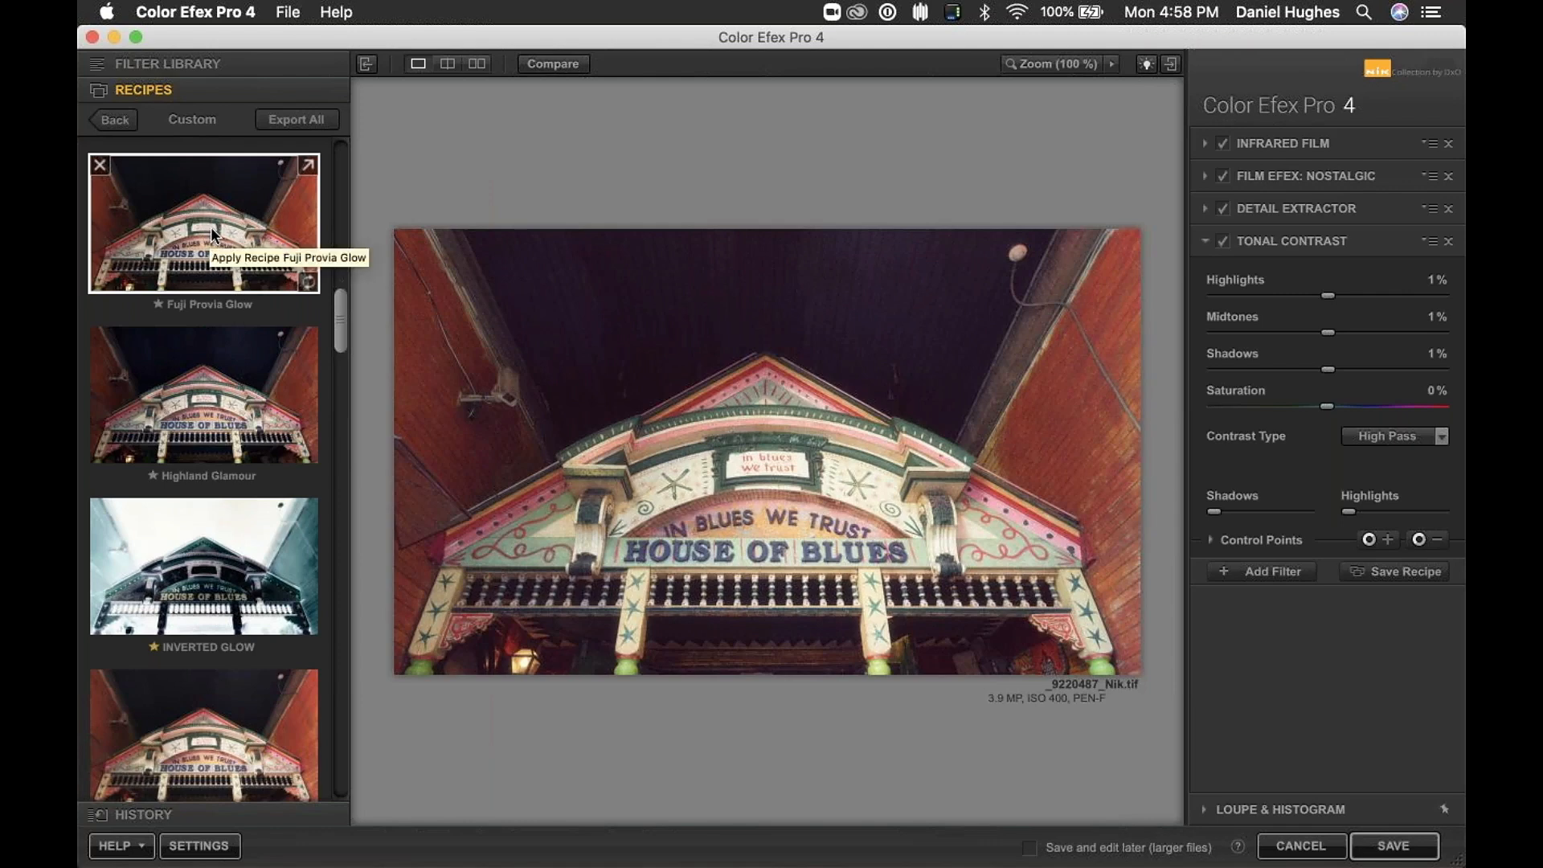
{"action": "mouse_move", "coordinate": [175, 514]}
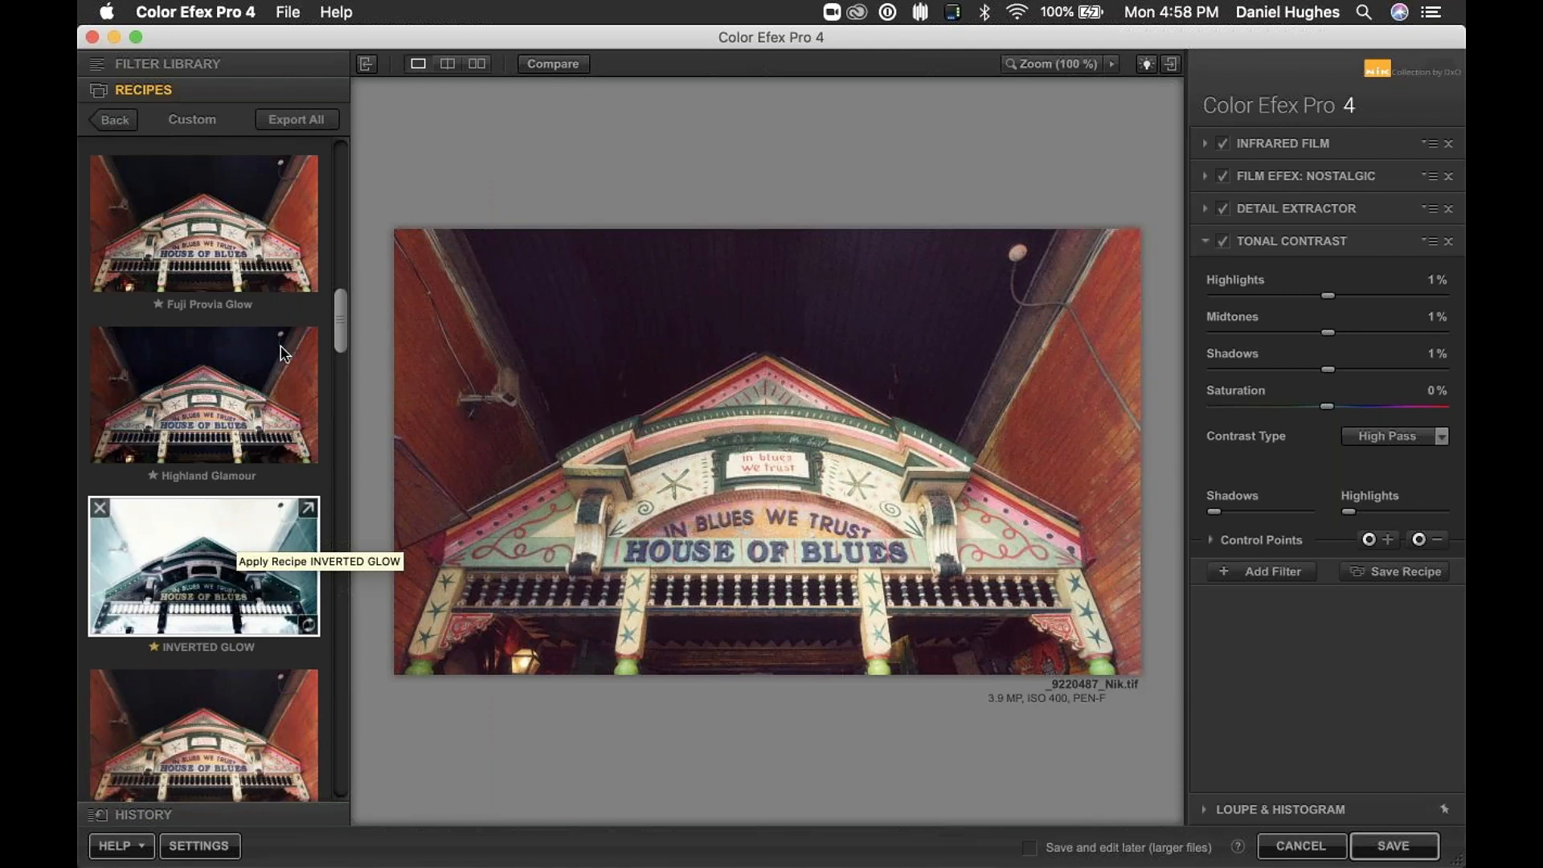
Step: Place a negative Tonal Contrast control point with 48% diameter on the dark ceiling, and duplicate it across the ceiling and both brick walls
{"action": "left_click_drag", "start_coordinate": [339, 325], "coordinate": [335, 451]}
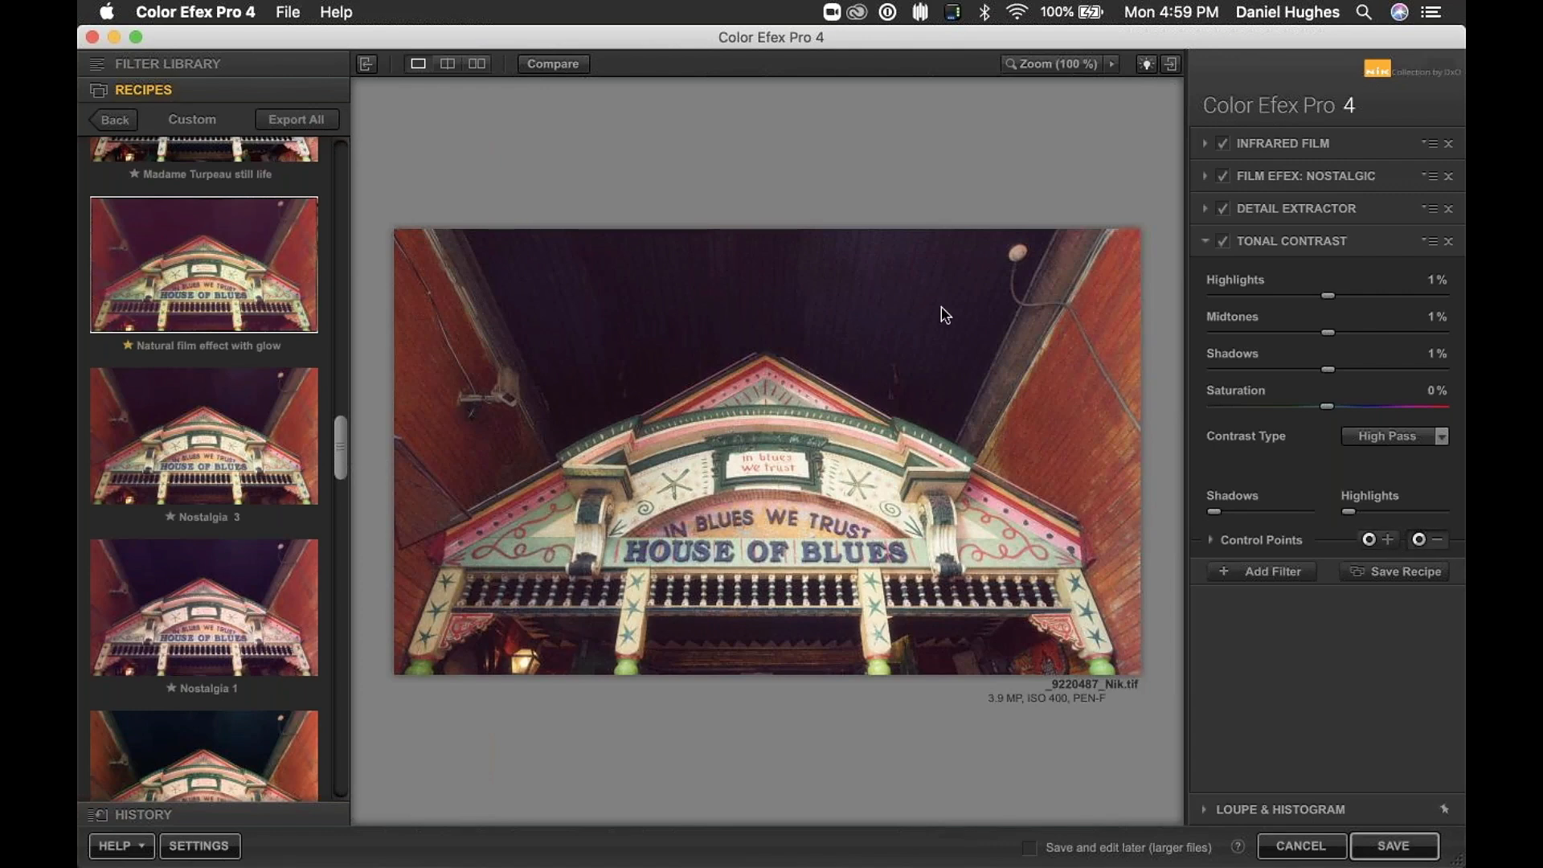
{"action": "left_click", "coordinate": [1422, 543]}
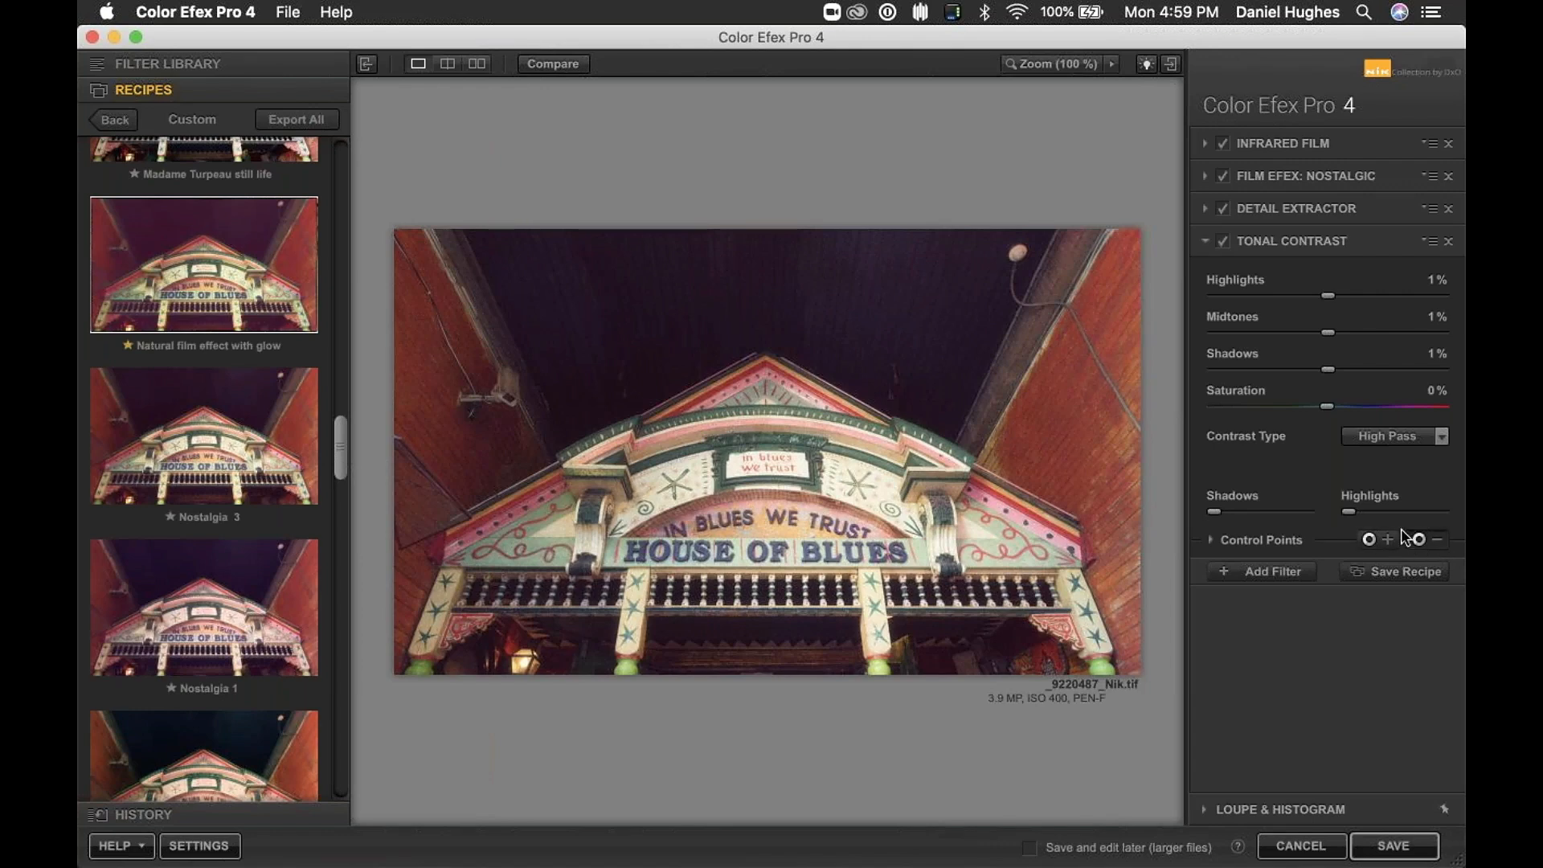
{"action": "left_click", "coordinate": [941, 305]}
{"action": "left_click_drag", "start_coordinate": [994, 305], "coordinate": [392, 416]}
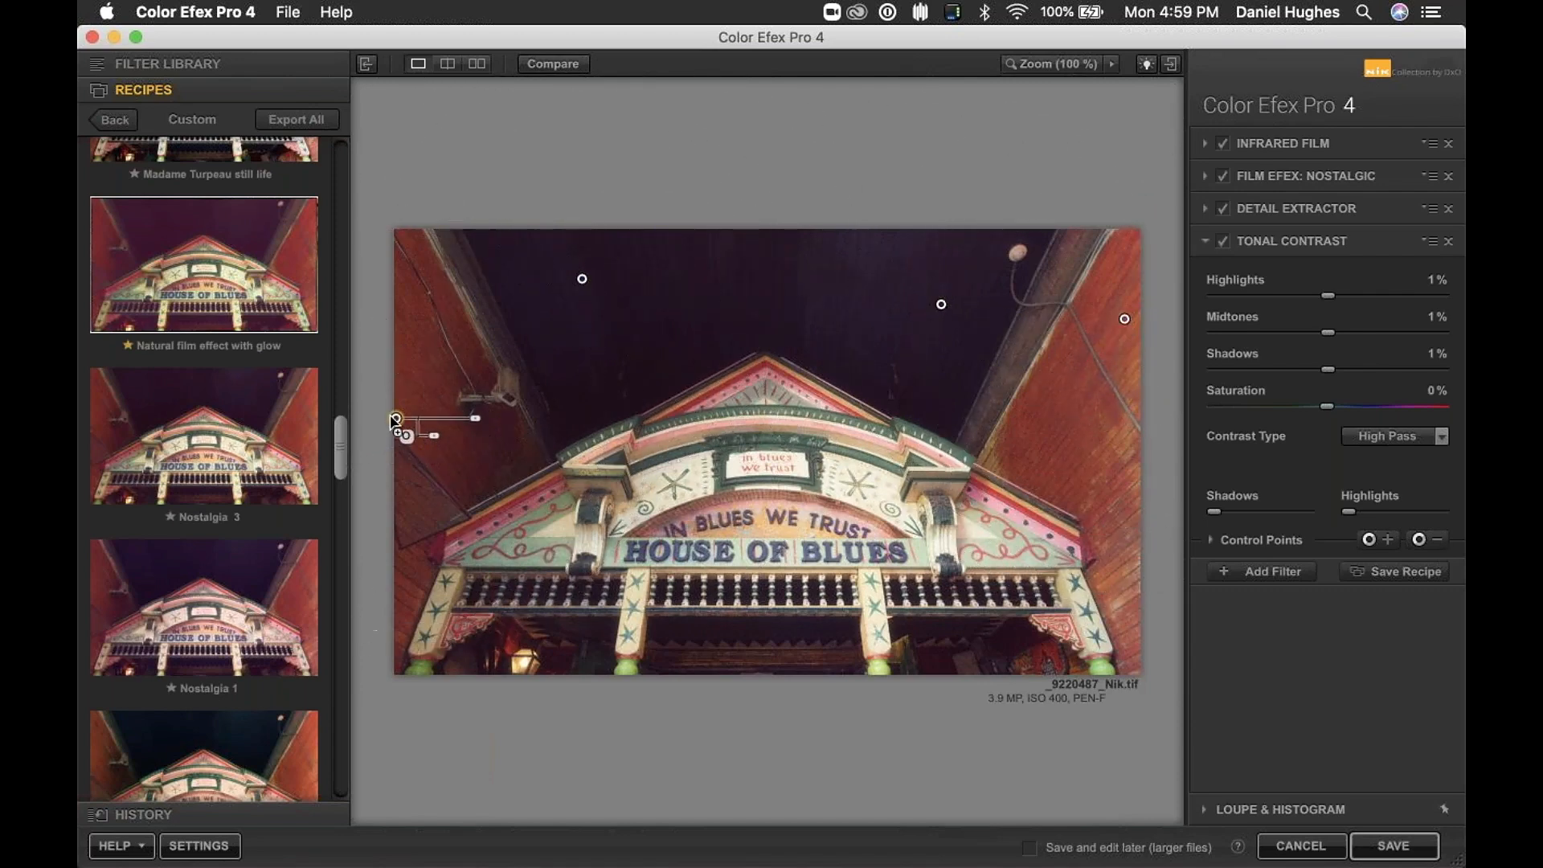
Step: Set Tonal Contrast to Highlights 12%, Shadows 19% and Midtones 10%
{"action": "left_click", "coordinate": [1341, 295]}
{"action": "left_click", "coordinate": [1348, 370]}
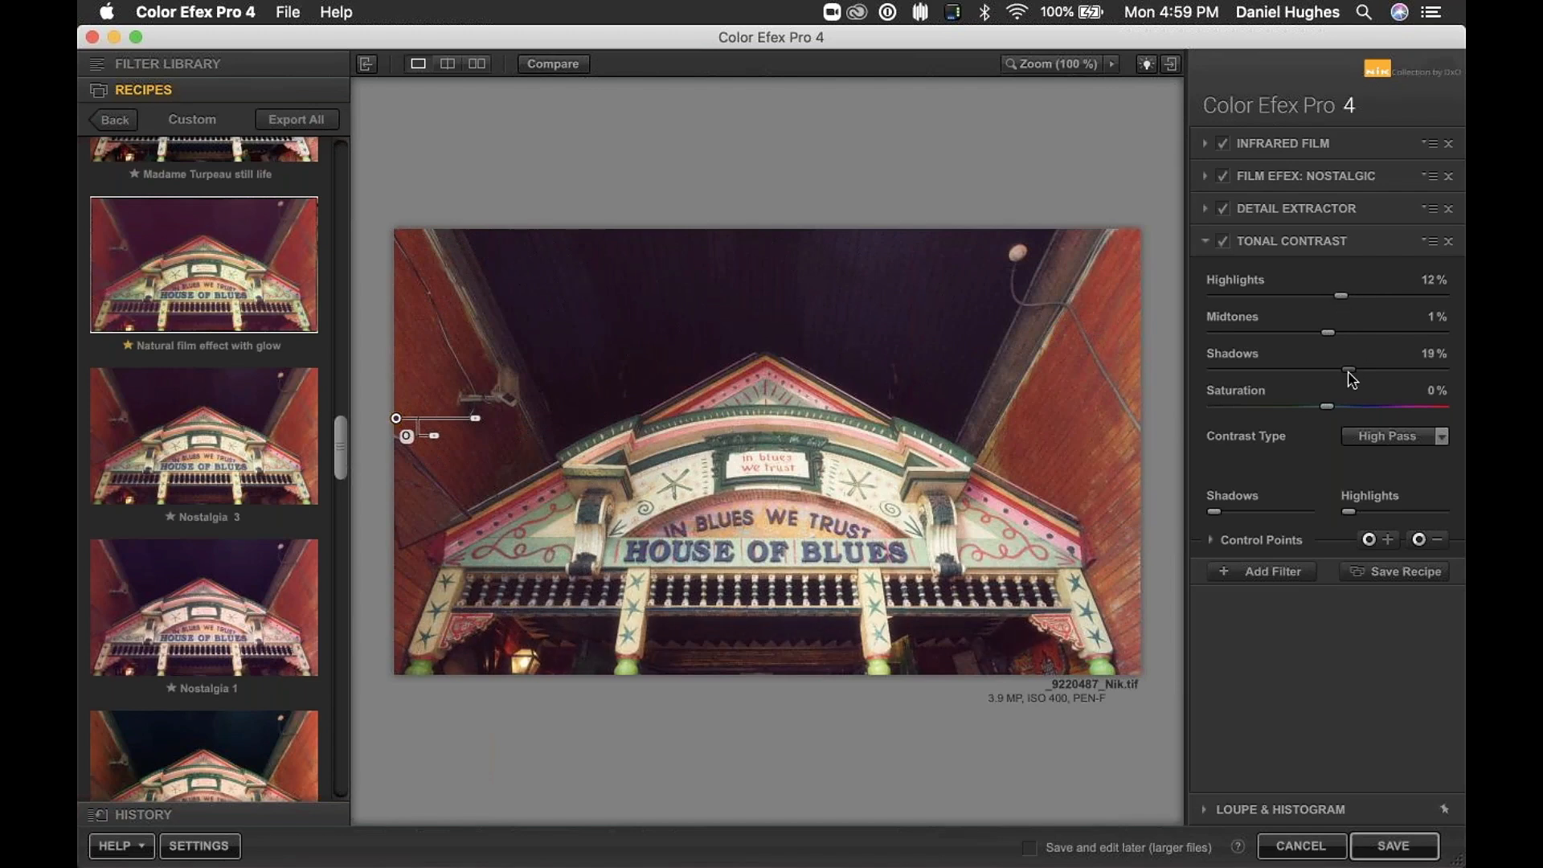
{"action": "left_click", "coordinate": [1338, 332]}
Step: Place a positive control point with 41% diameter above the House of Blues lettering, duplicate it three times across the facade and delete the last copy
{"action": "left_click", "coordinate": [1387, 541]}
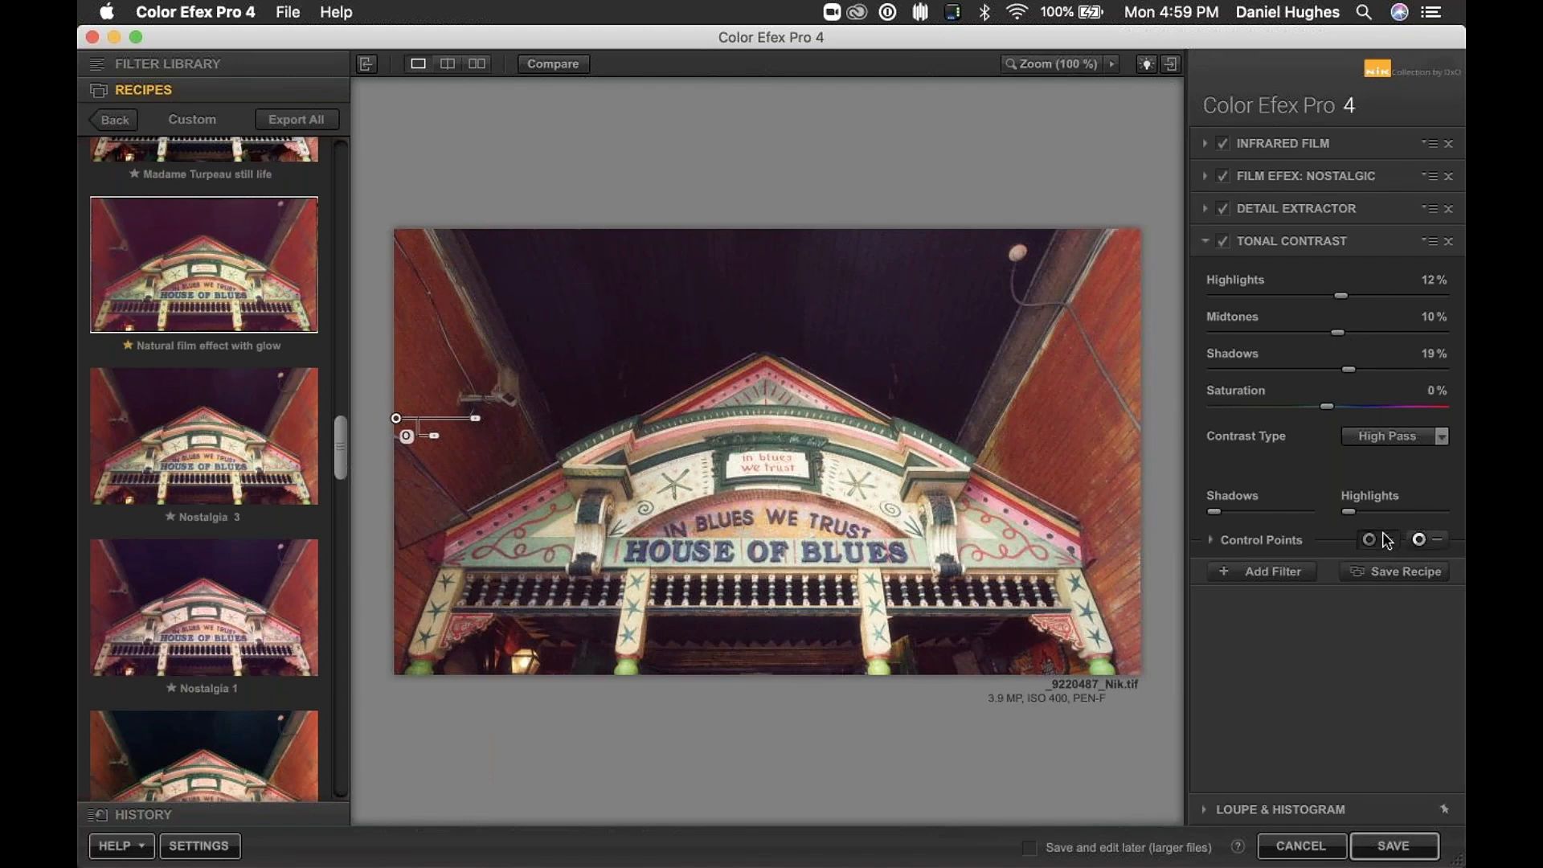
{"action": "left_click", "coordinate": [762, 500]}
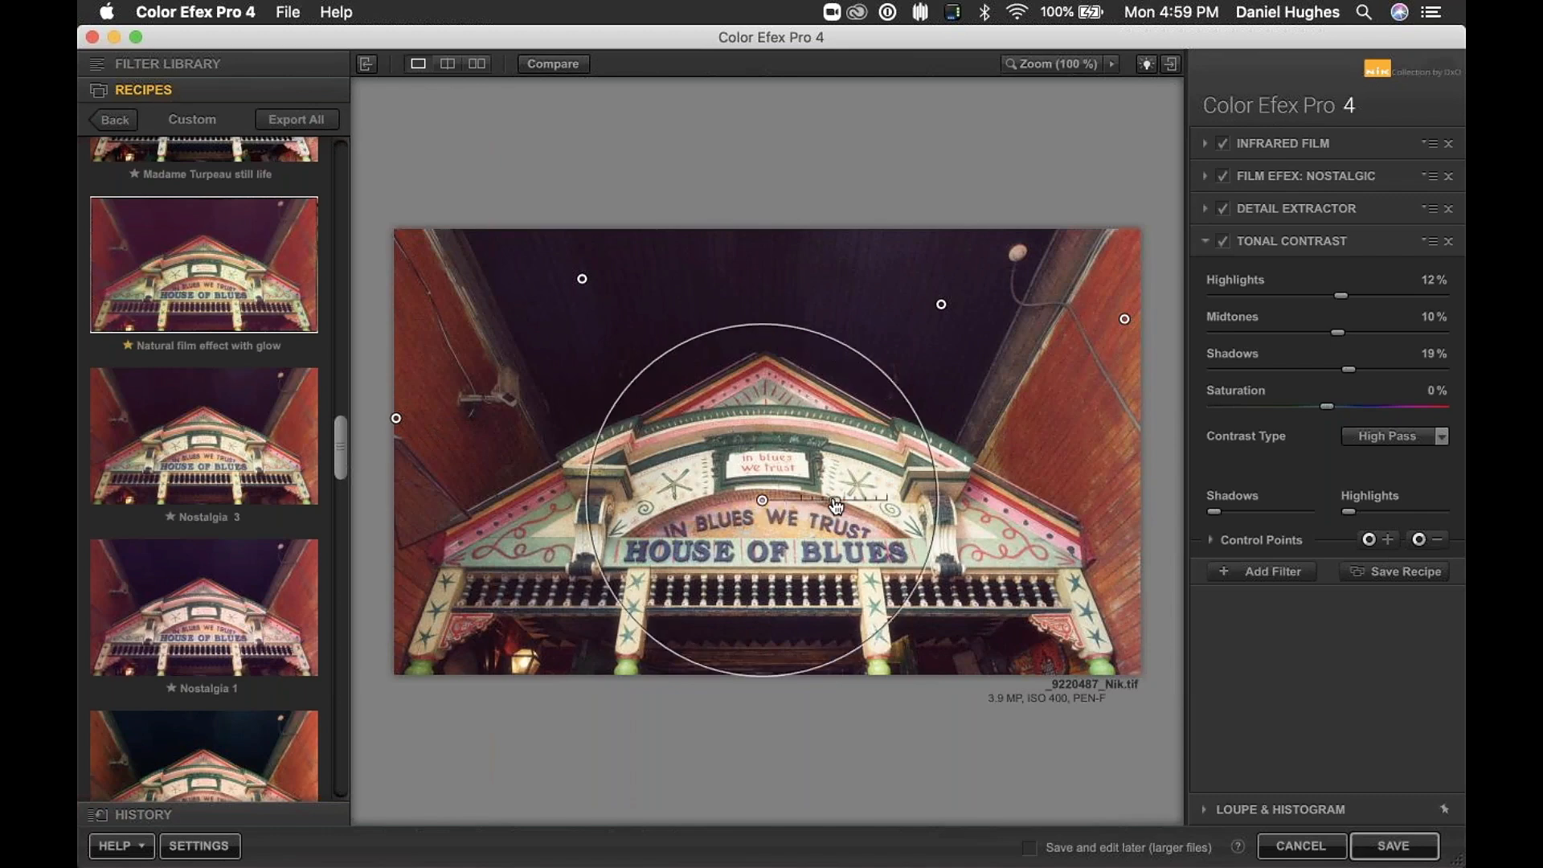
{"action": "left_click_drag", "start_coordinate": [763, 500], "coordinate": [544, 539]}
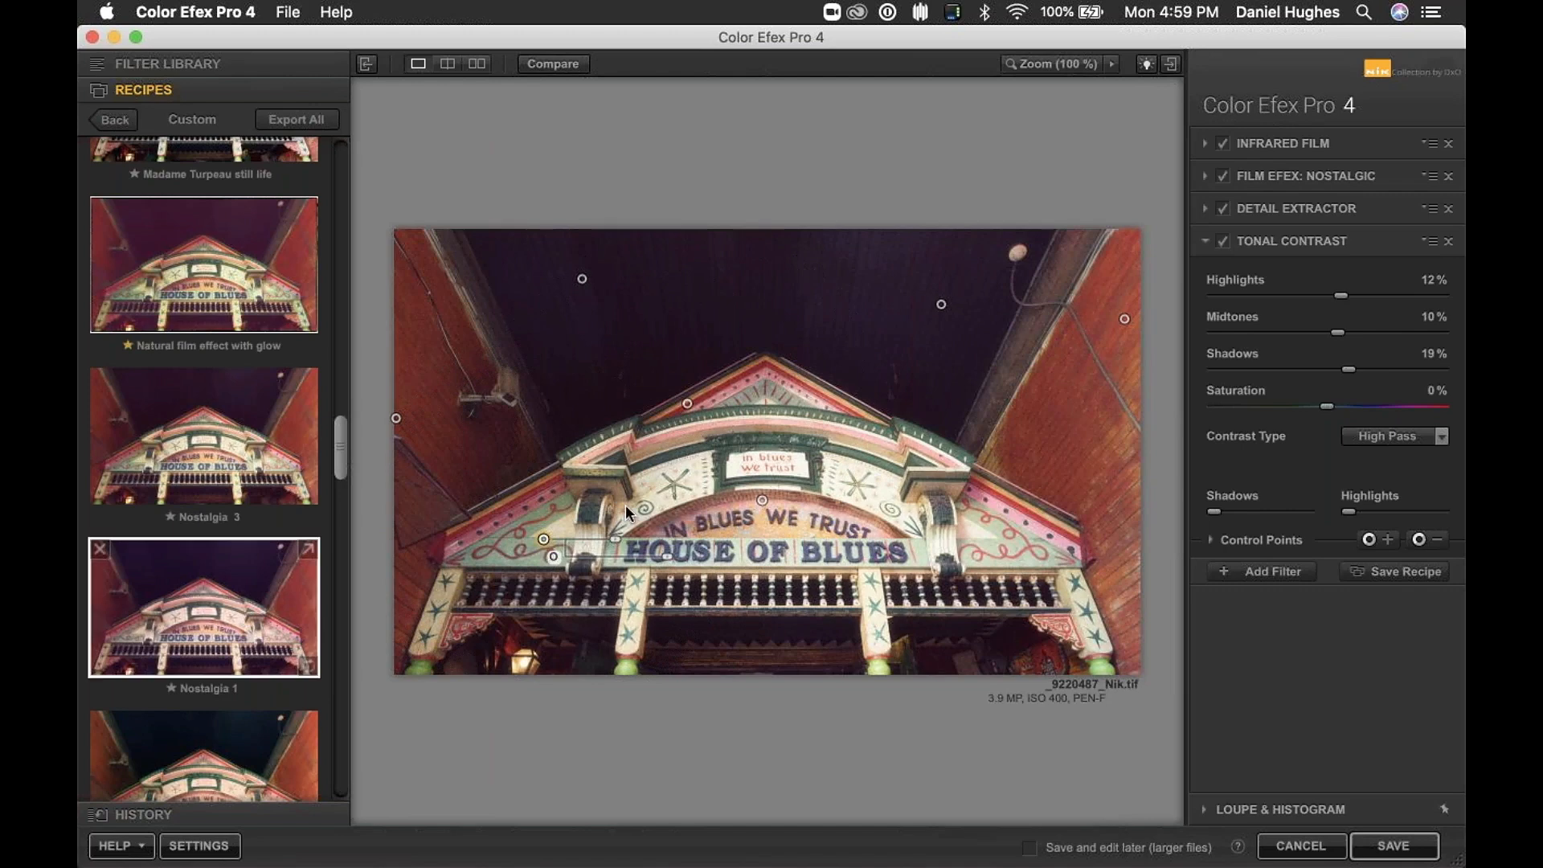
{"action": "left_click_drag", "start_coordinate": [687, 403], "coordinate": [973, 535]}
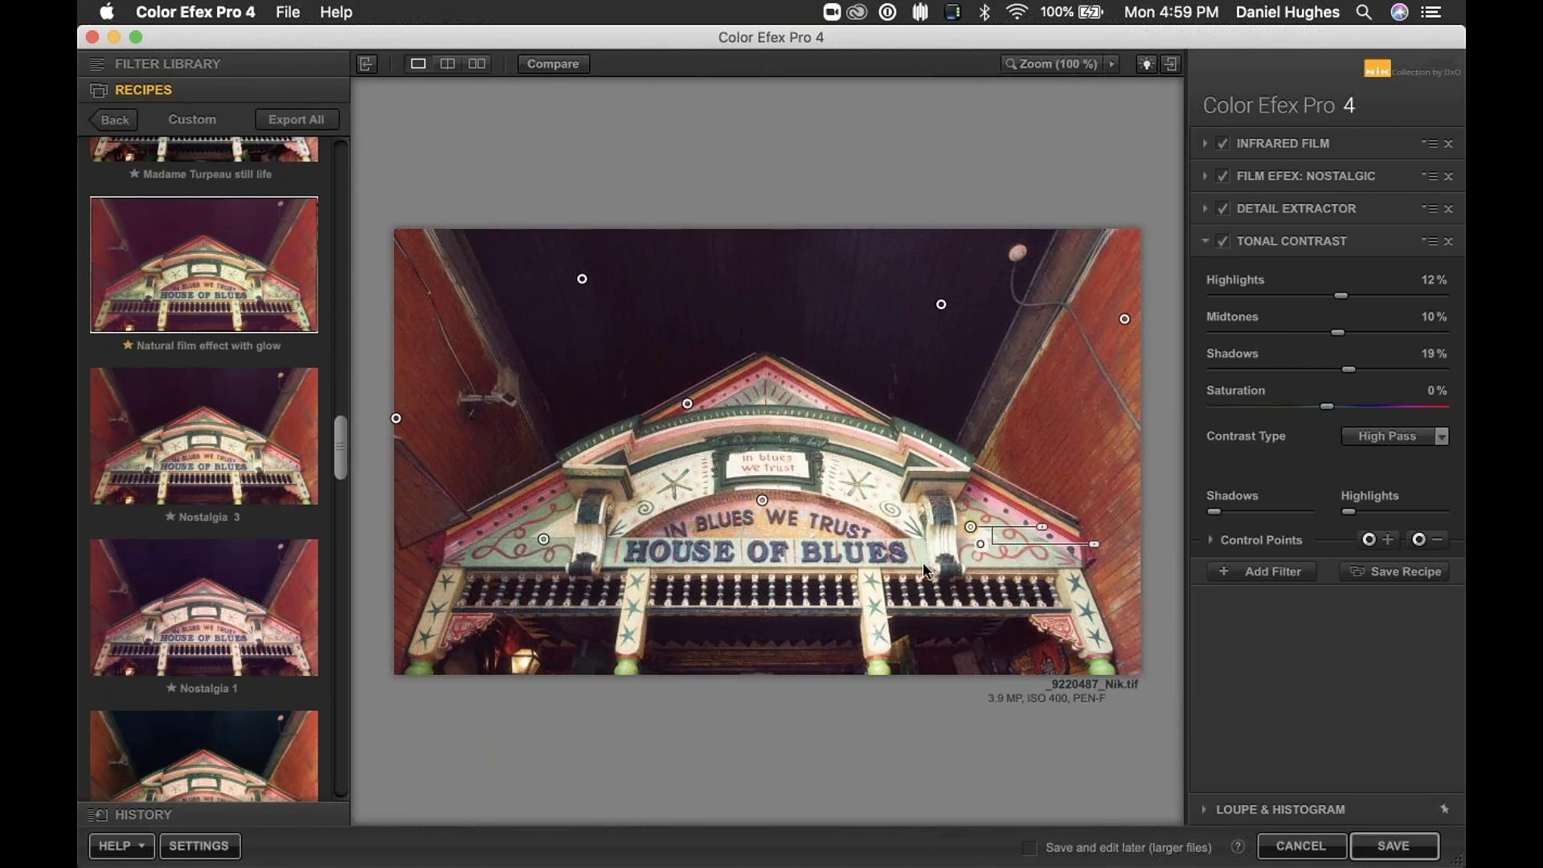
{"action": "key", "text": "Delete"}
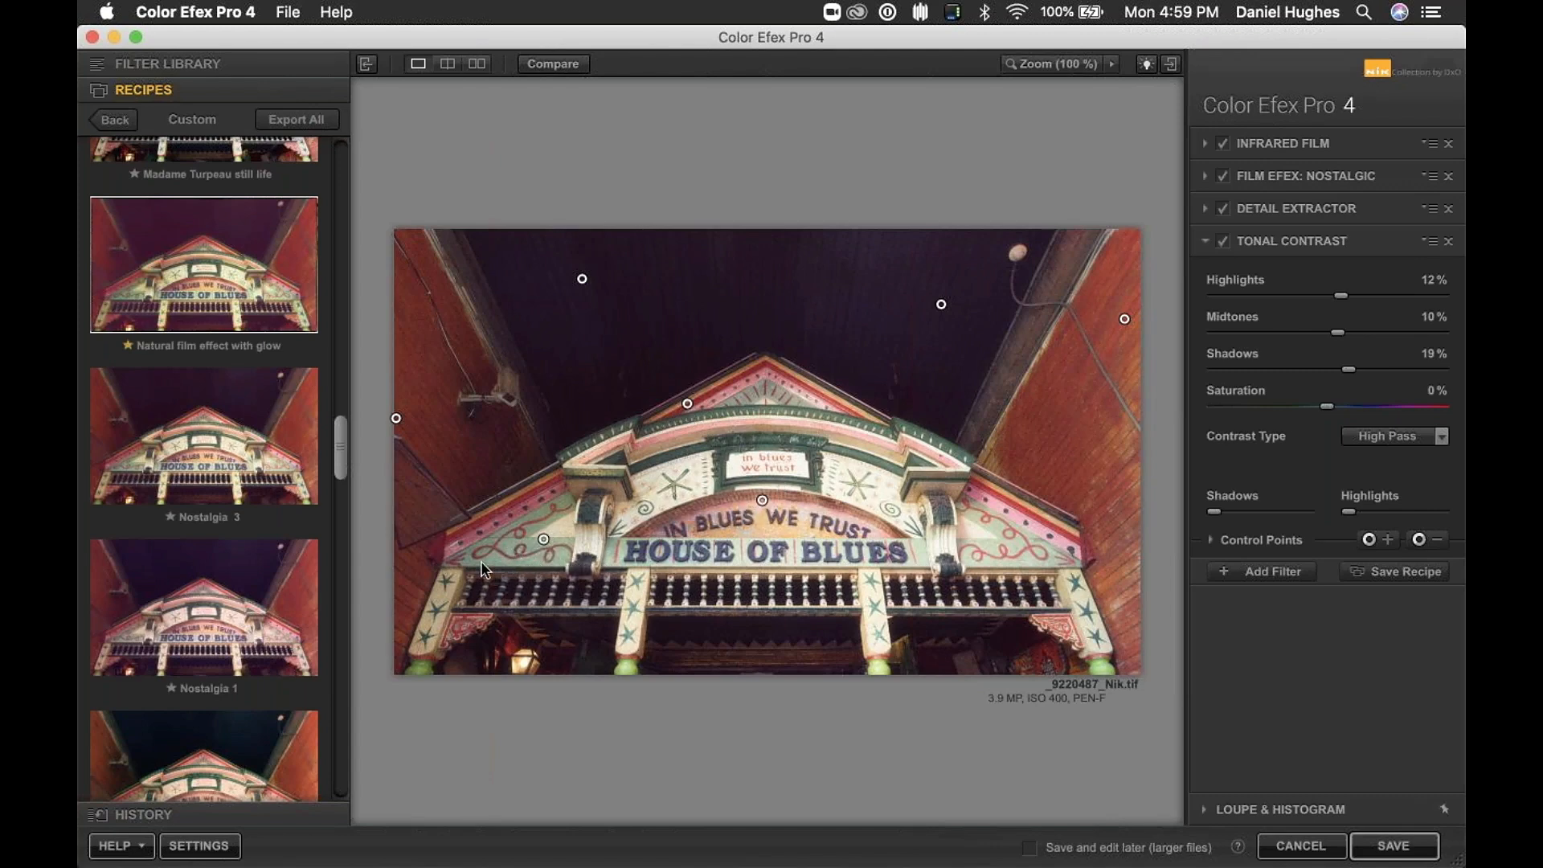
Step: Select the three remaining control points on the painted facade together and delete them
{"action": "left_click", "coordinate": [544, 539]}
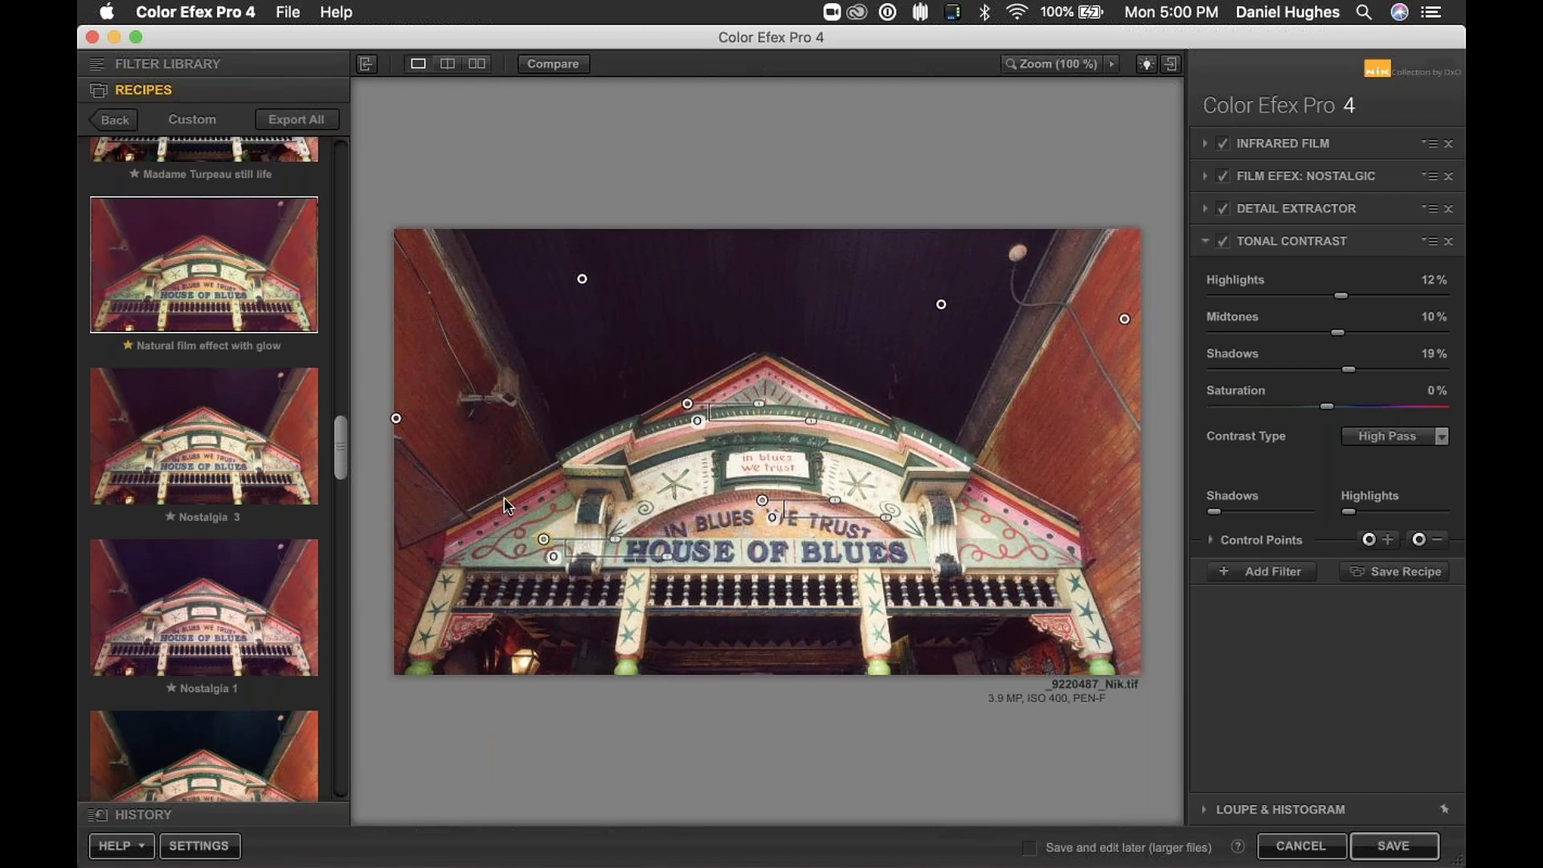
{"action": "left_click", "coordinate": [515, 530]}
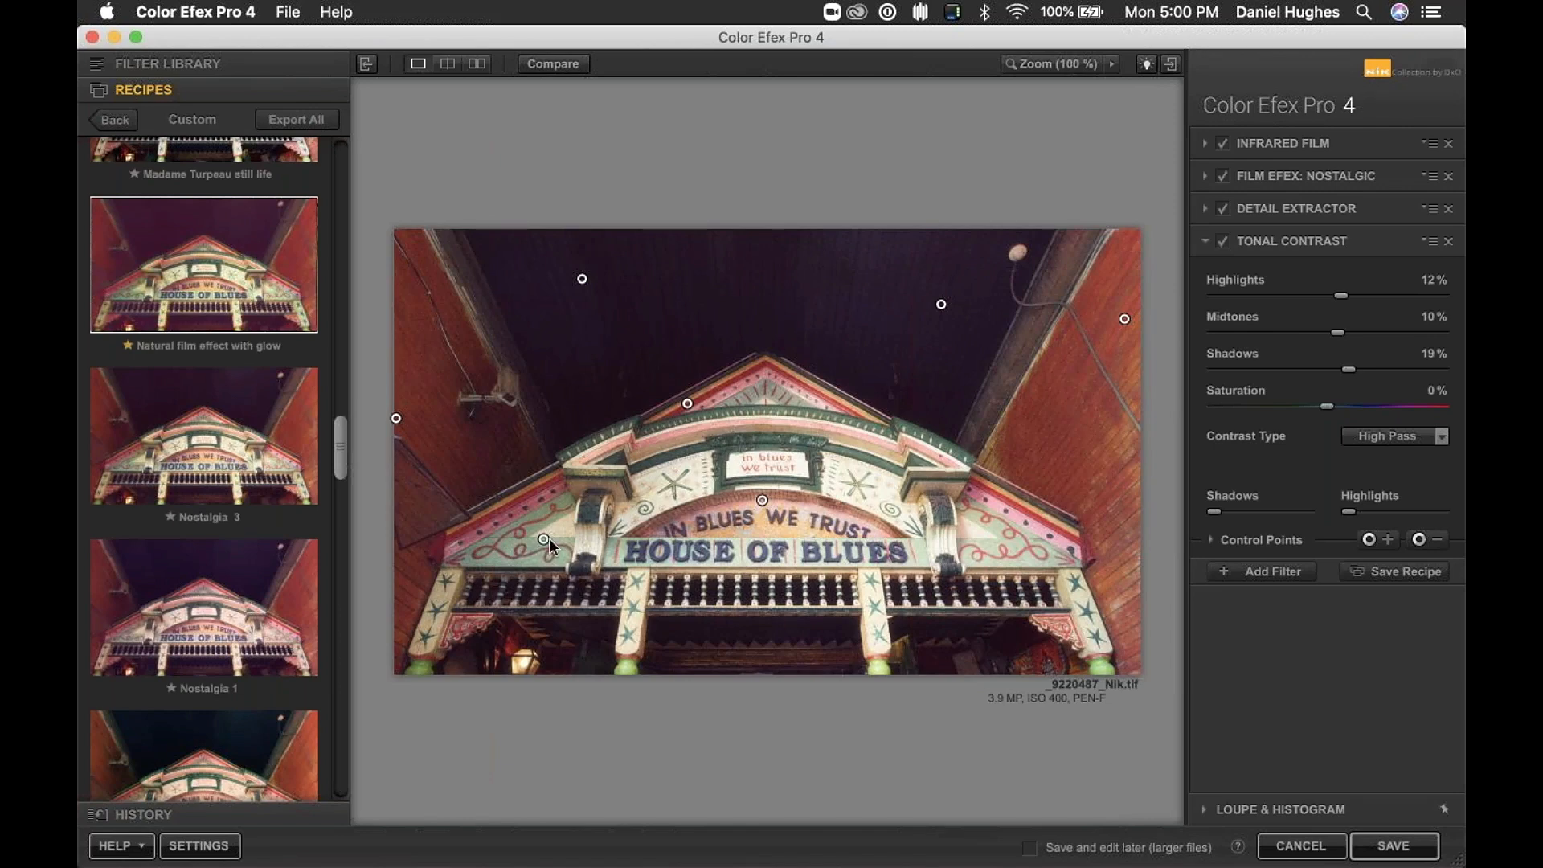
{"action": "left_click_drag", "start_coordinate": [514, 573], "coordinate": [827, 354]}
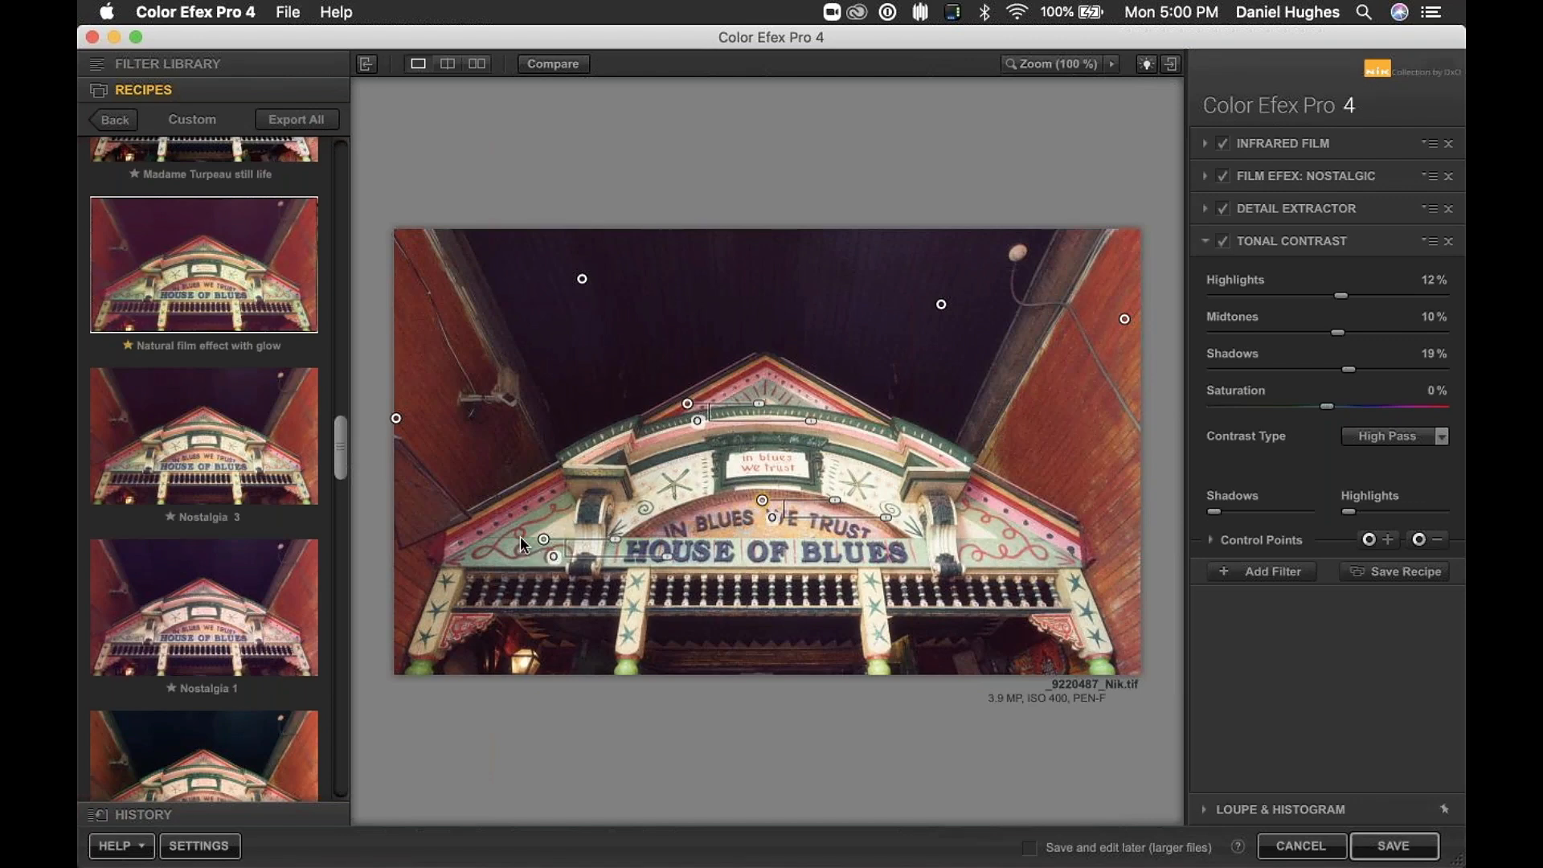
{"action": "key", "text": "Delete"}
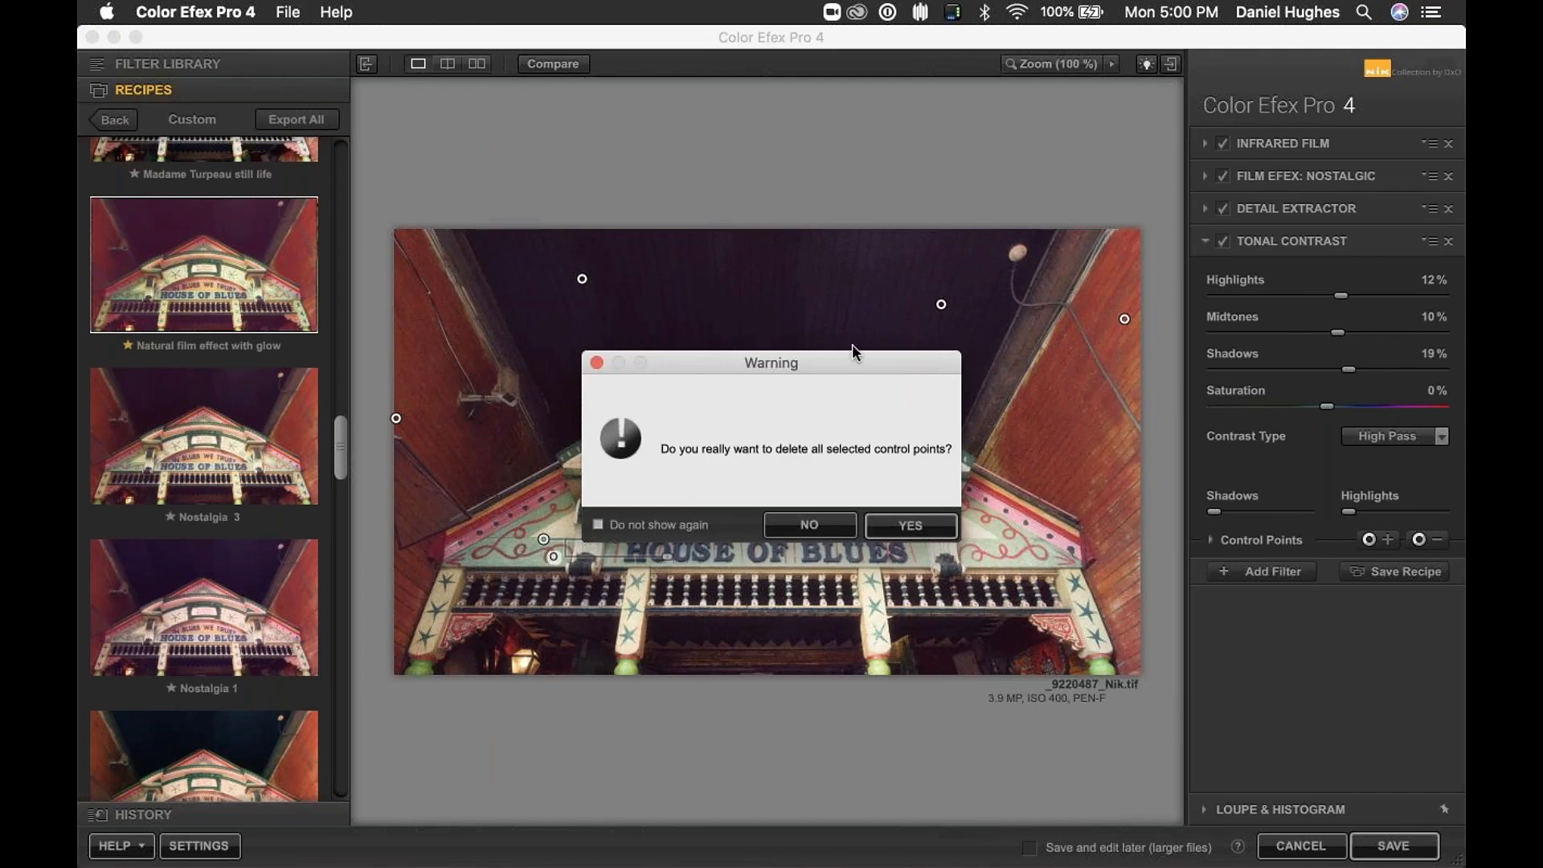
{"action": "left_click_drag", "start_coordinate": [776, 368], "coordinate": [851, 185]}
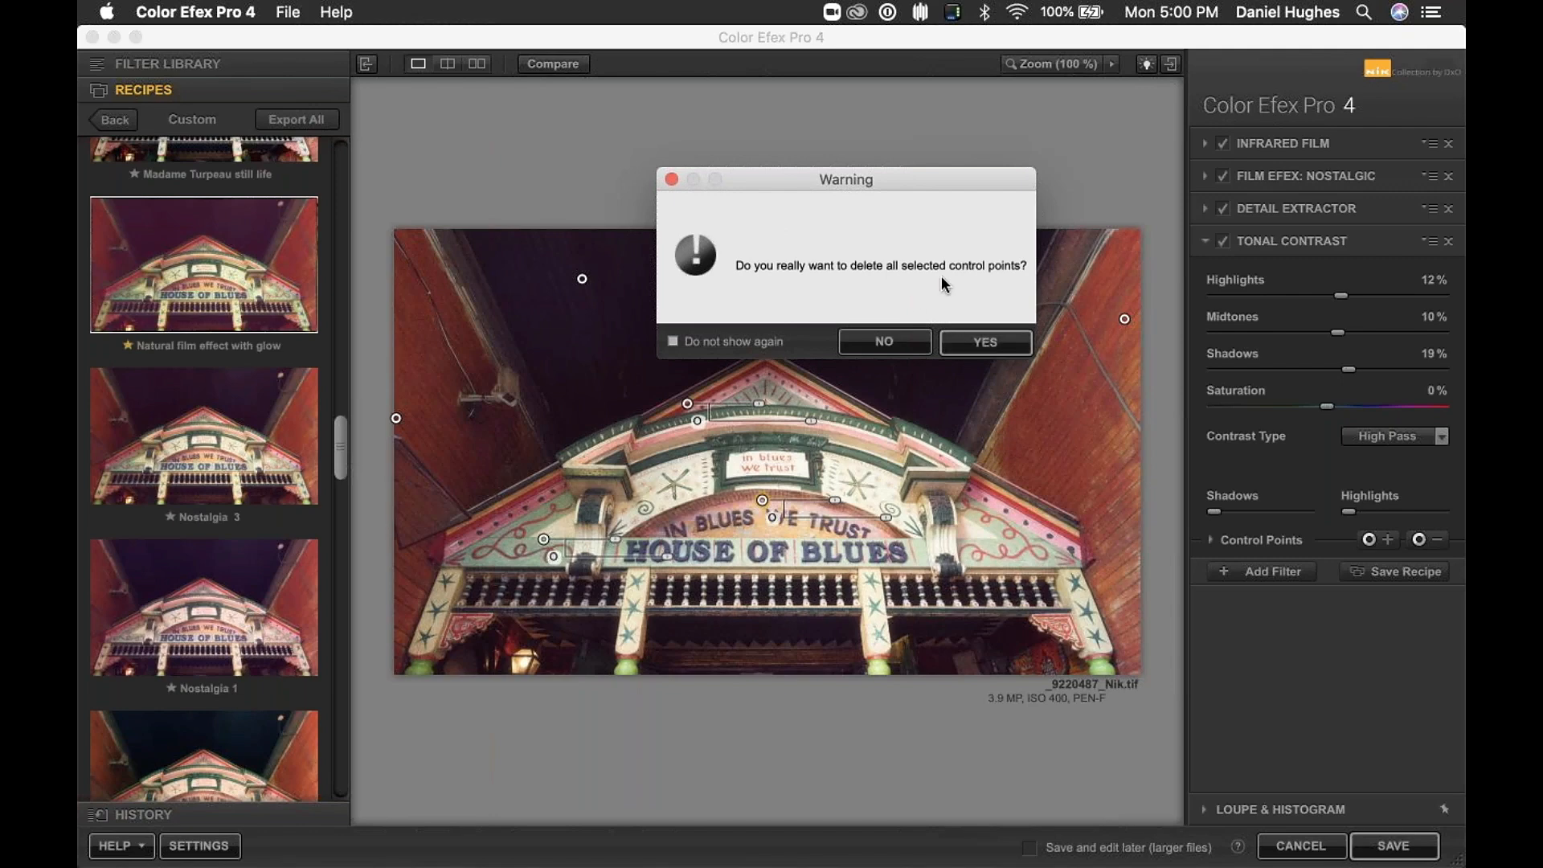
{"action": "left_click", "coordinate": [984, 342]}
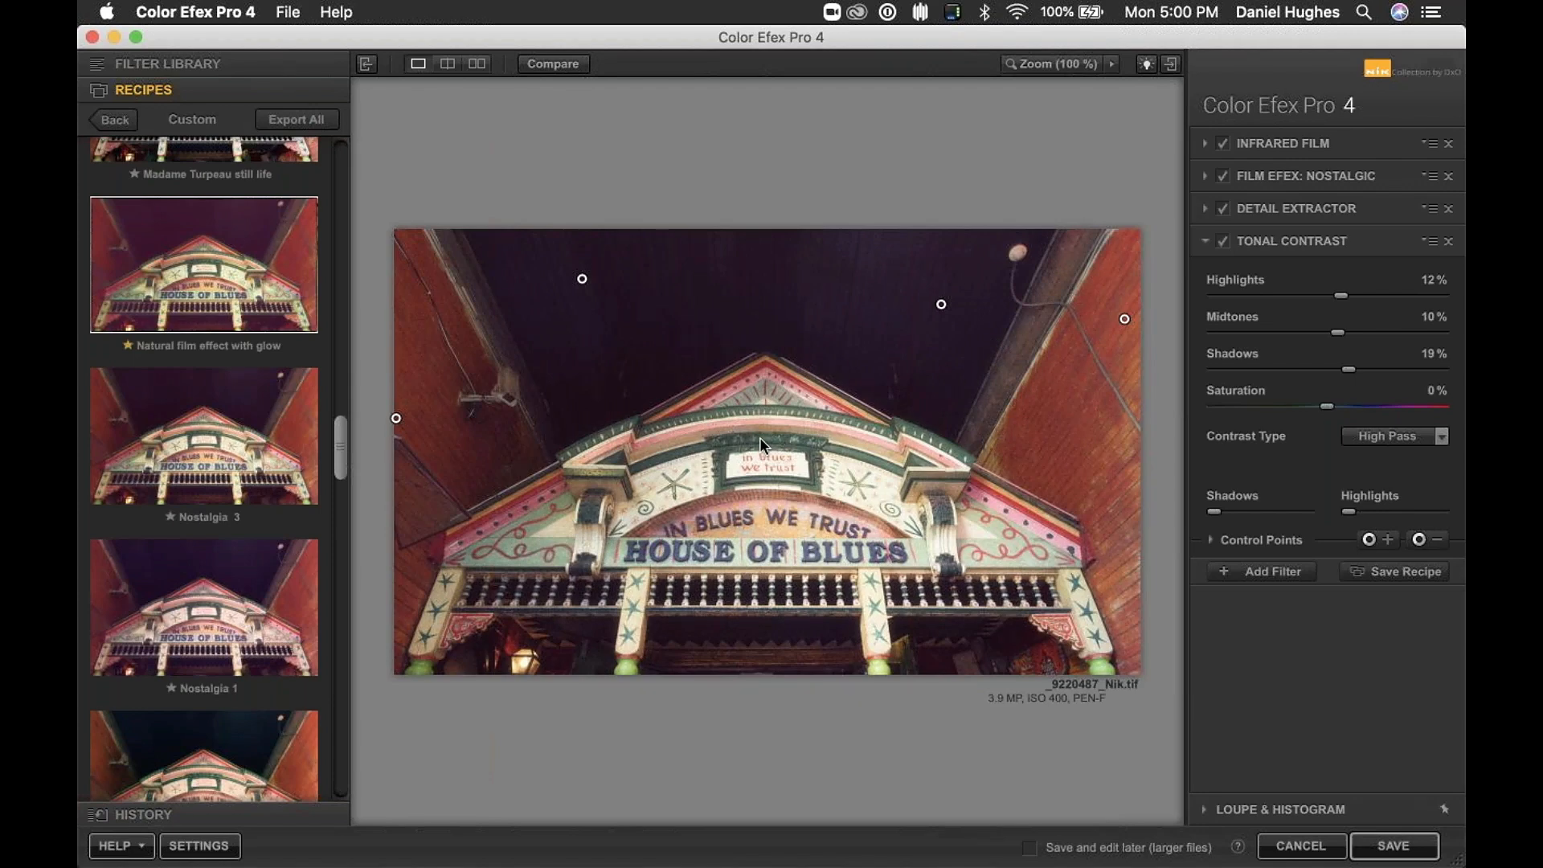
{"action": "scroll", "coordinate": [338, 465], "scroll_direction": "down", "scroll_amount": 5}
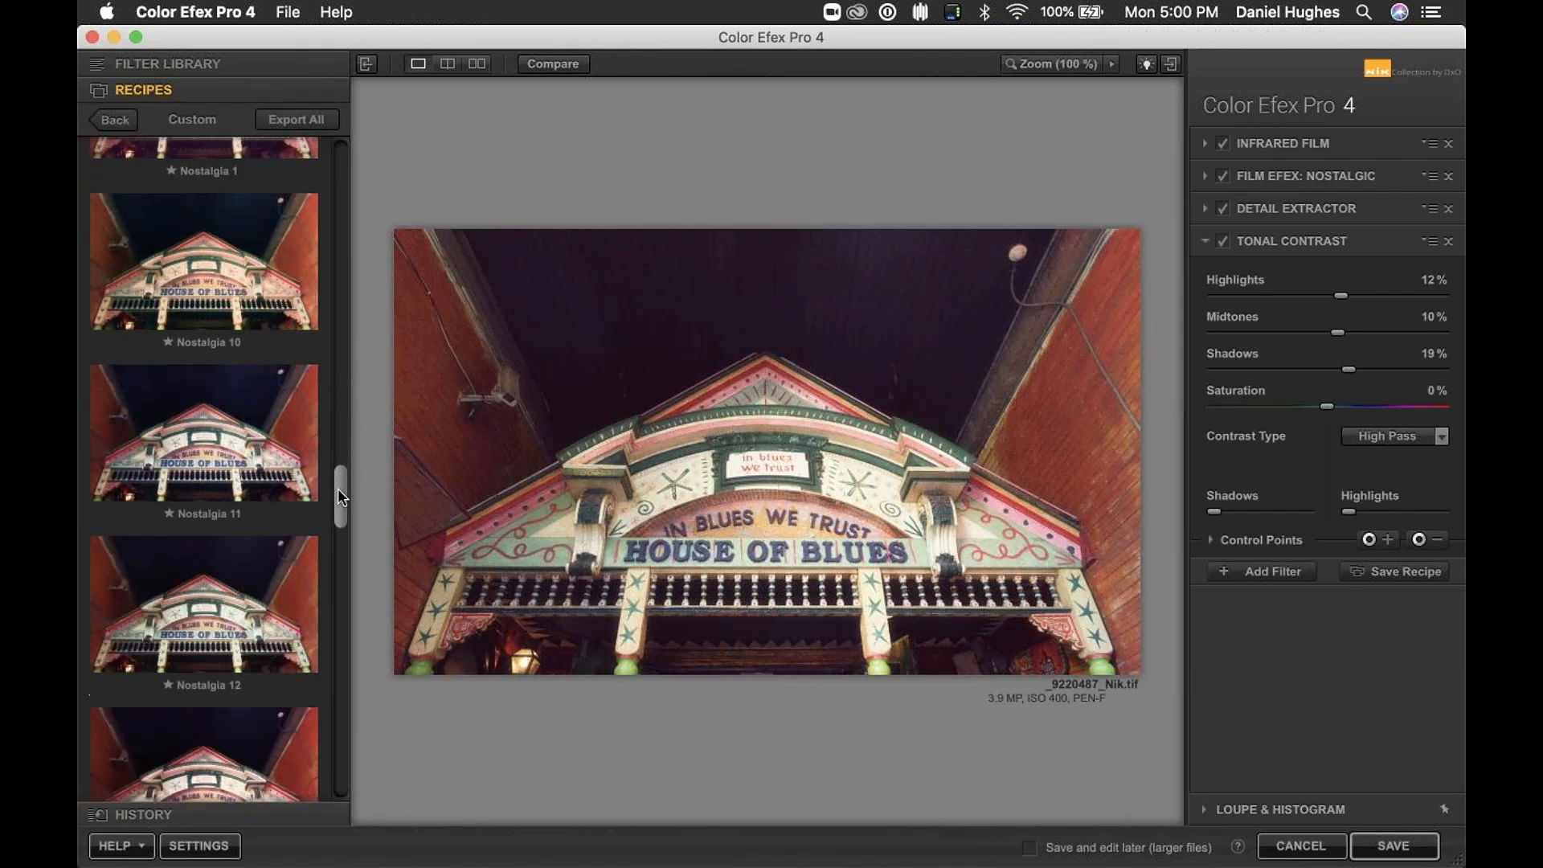
{"action": "scroll", "coordinate": [337, 496], "scroll_direction": "down", "scroll_amount": 5}
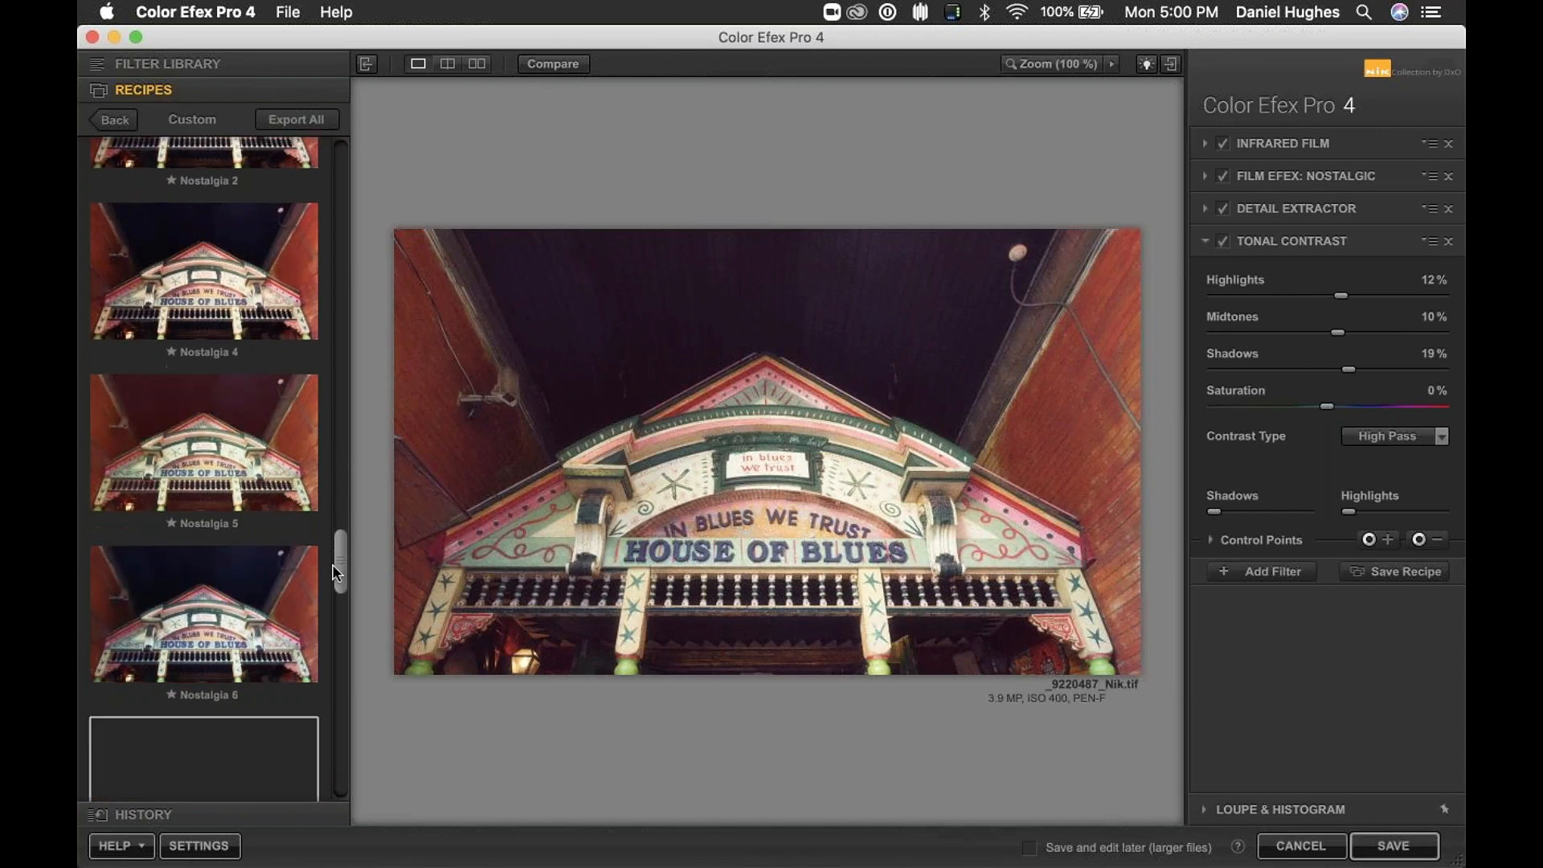
{"action": "left_click_drag", "start_coordinate": [337, 572], "coordinate": [373, 128]}
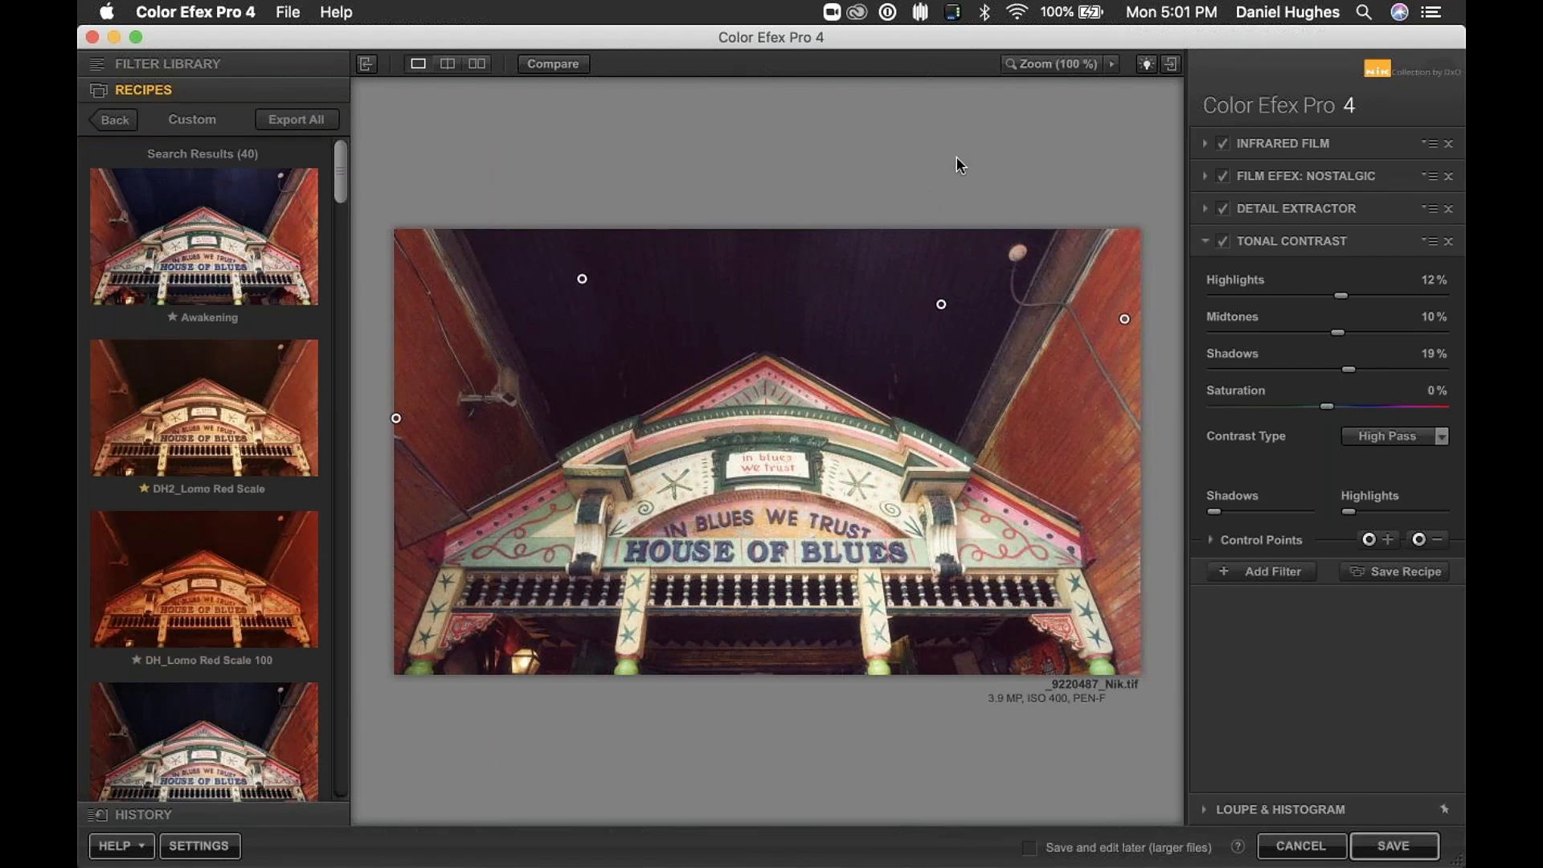
Step: Remove the Tonal Contrast, Detail Extractor, Film Efex: Nostalgic and Infrared Film filters from the photo
{"action": "left_click", "coordinate": [1449, 241]}
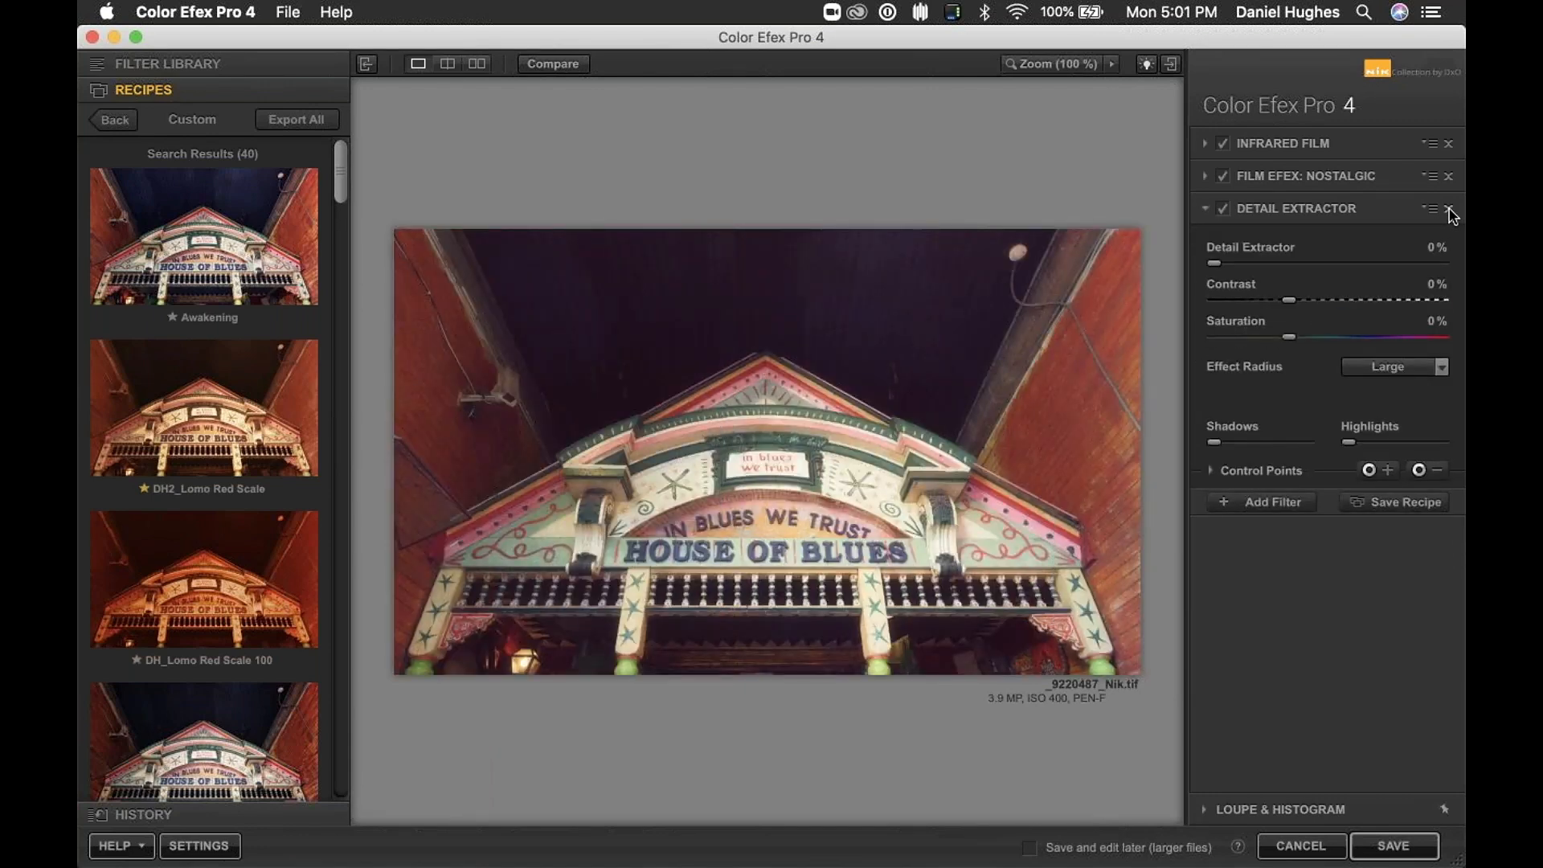
{"action": "left_click", "coordinate": [1449, 210]}
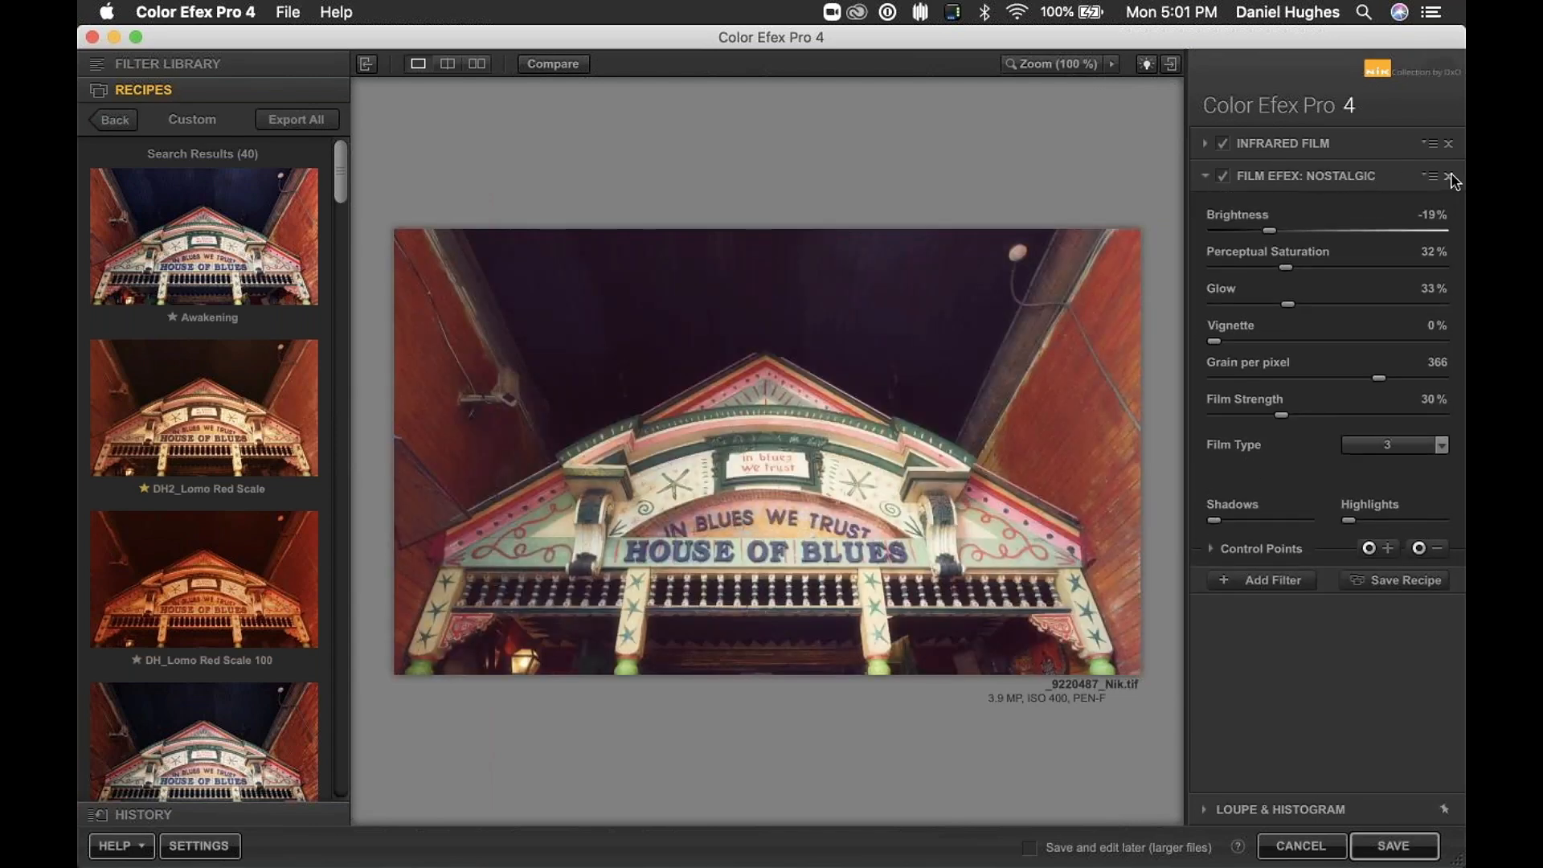
{"action": "left_click", "coordinate": [1449, 177]}
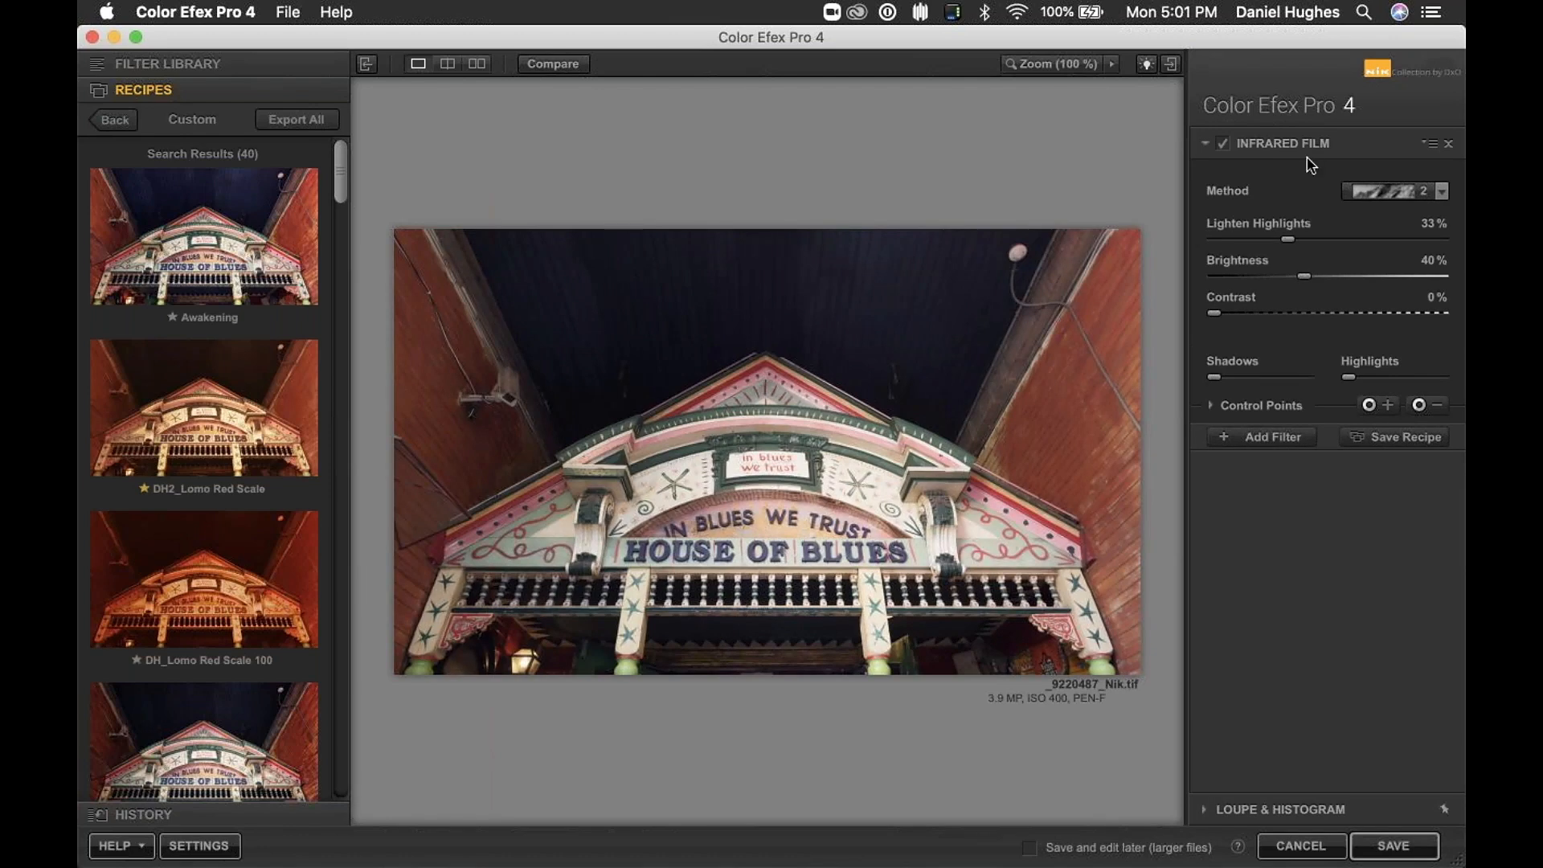
{"action": "left_click", "coordinate": [1448, 143]}
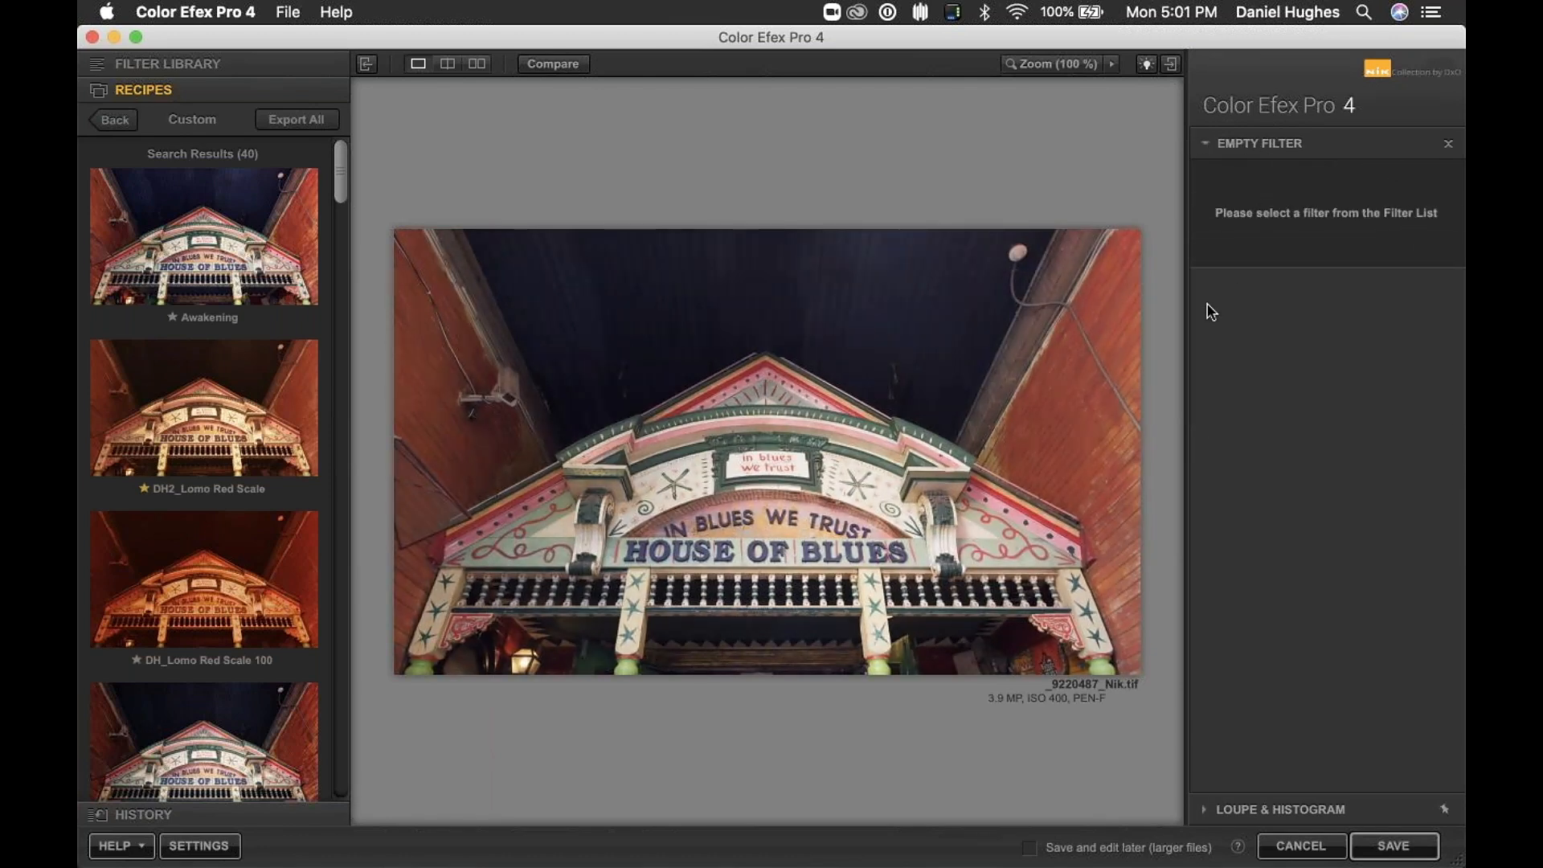
Step: Review the Awakening, Tonal Contrast and Duplicate Control Point 2 states in the edit history, ending on the initial Tonal Contrast state
{"action": "left_click", "coordinate": [138, 817]}
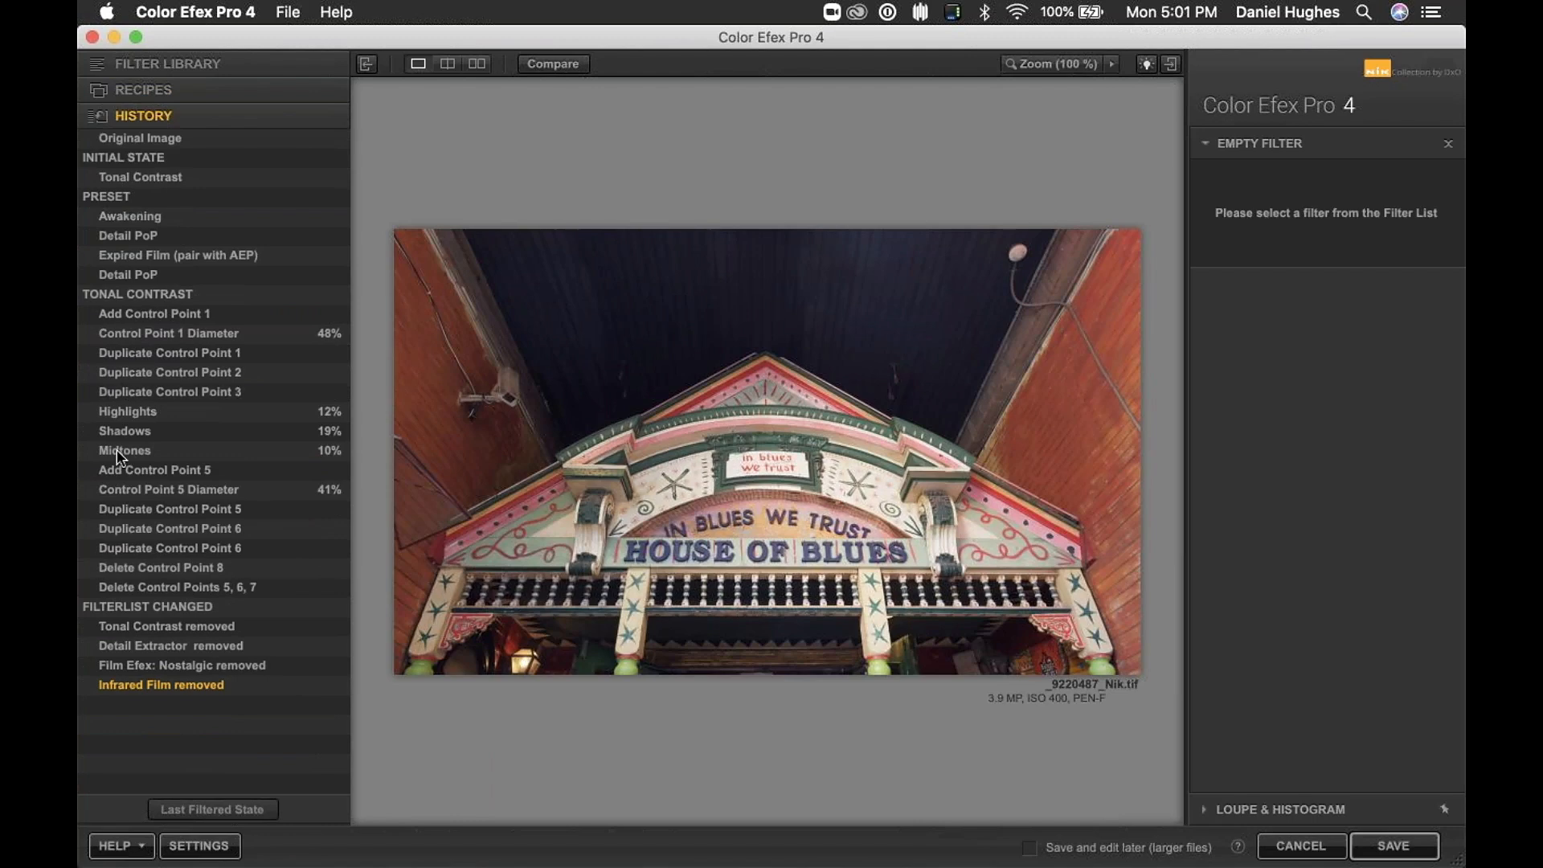
{"action": "left_click", "coordinate": [129, 217]}
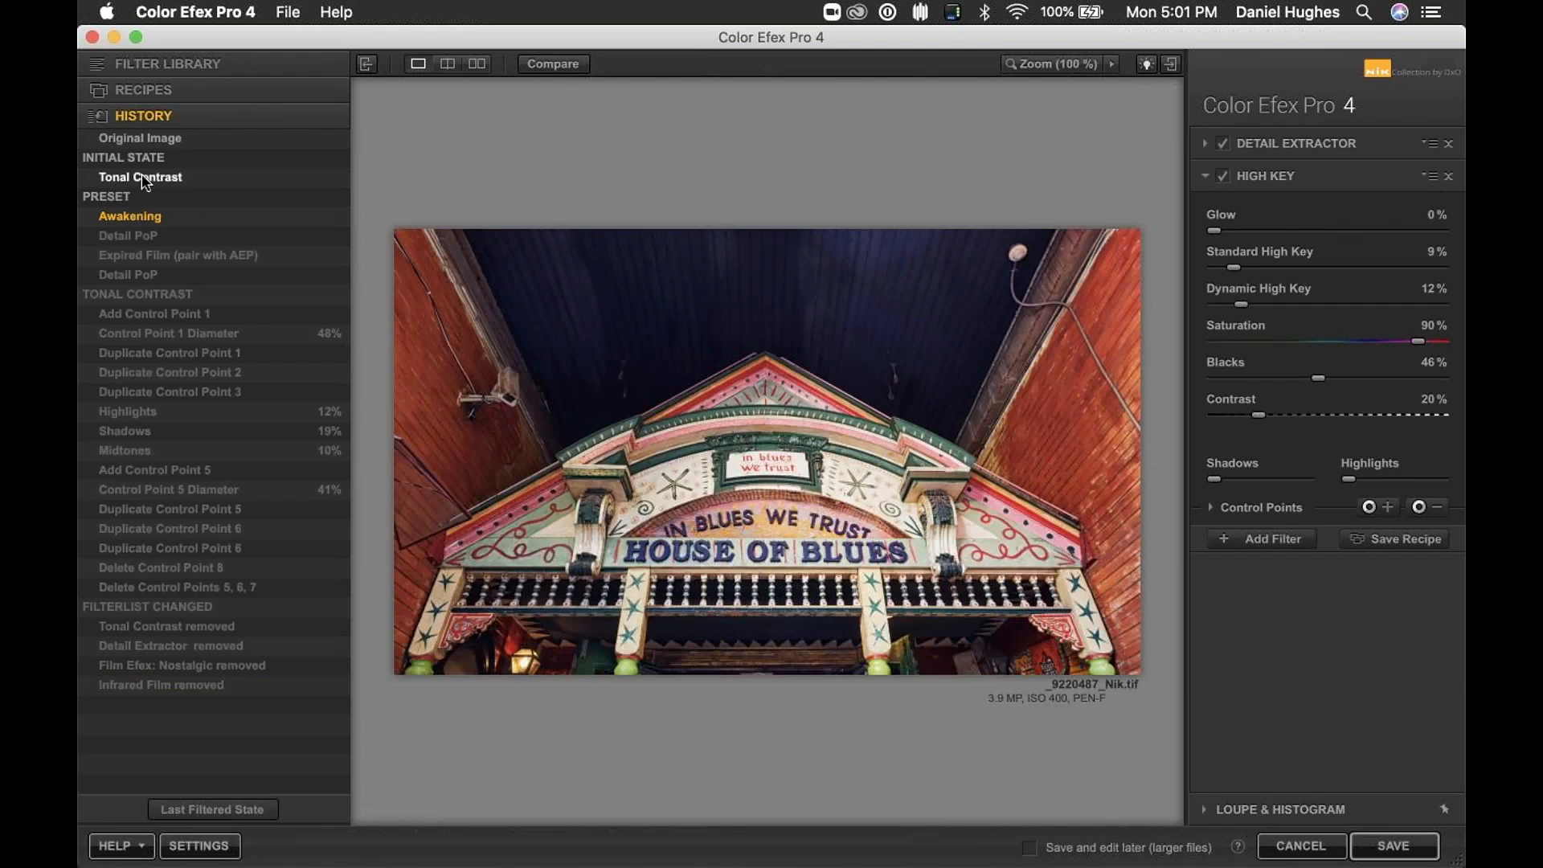
{"action": "left_click", "coordinate": [173, 183]}
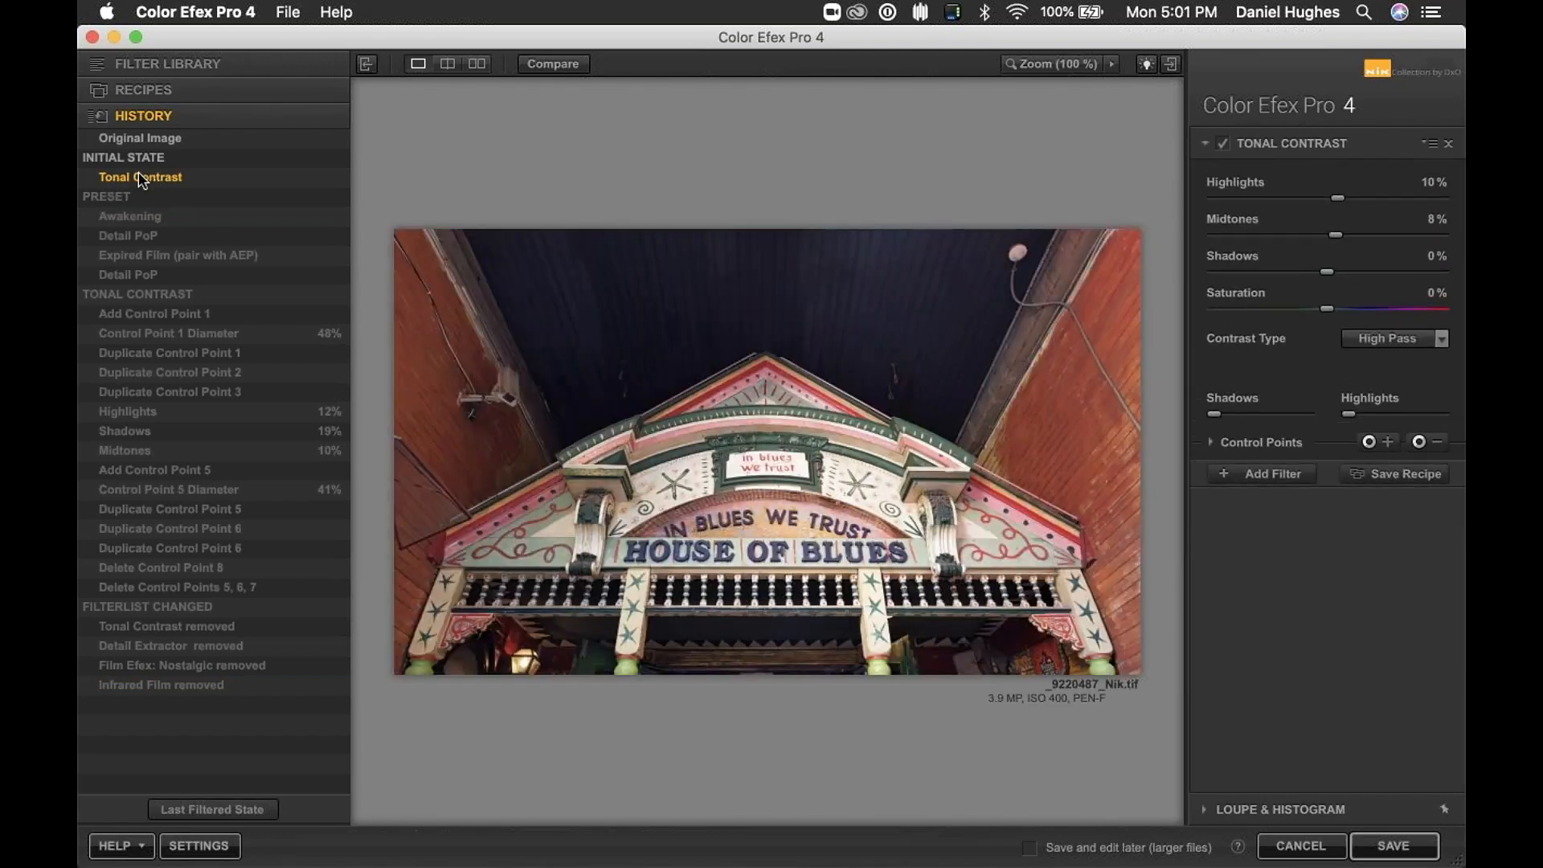
{"action": "left_click", "coordinate": [138, 371]}
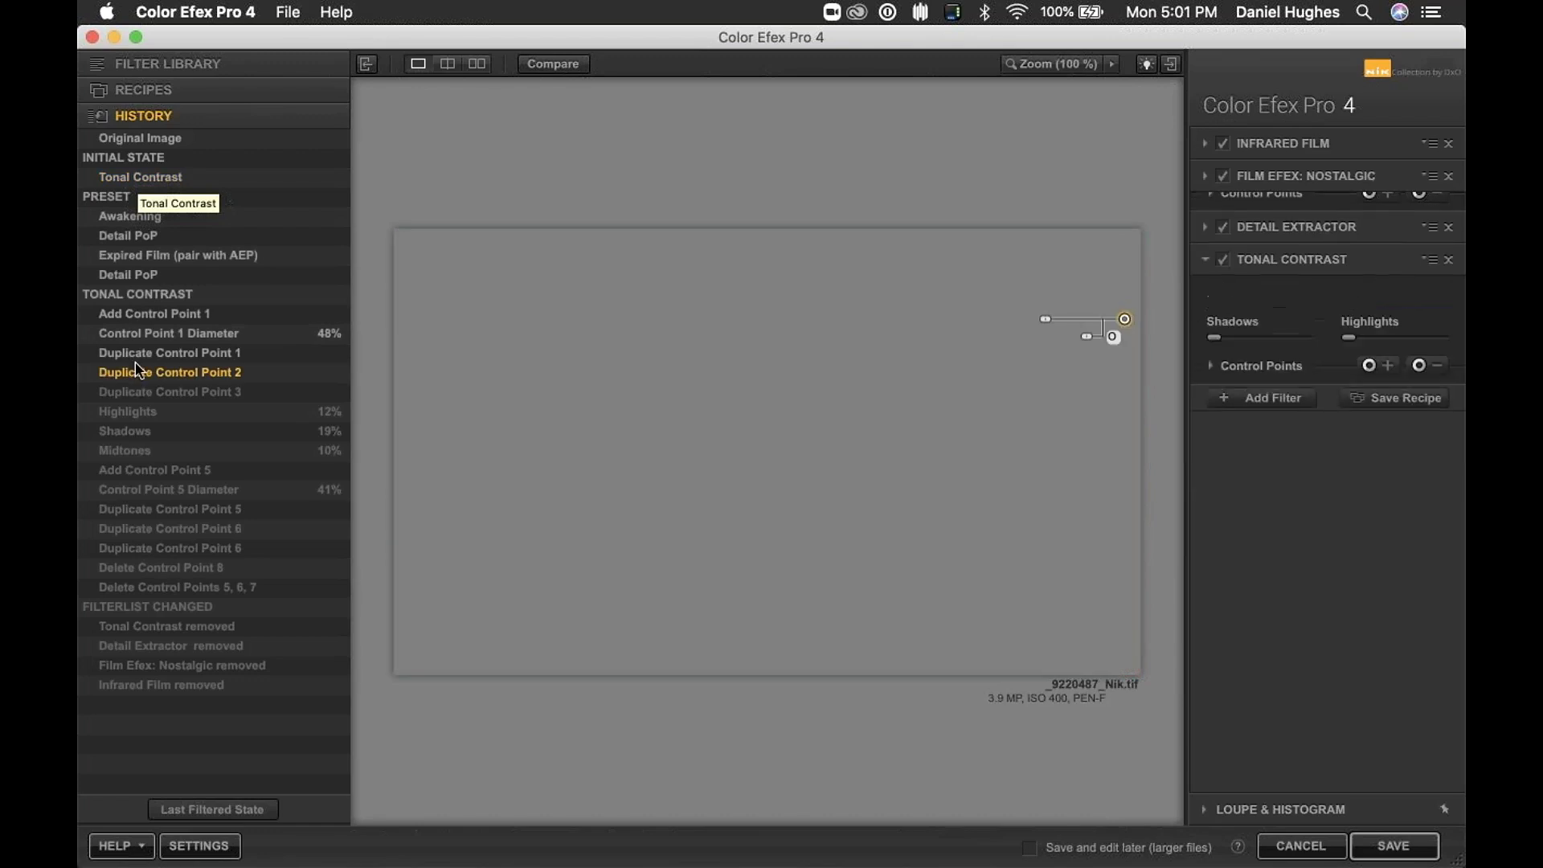
{"action": "left_click", "coordinate": [126, 178]}
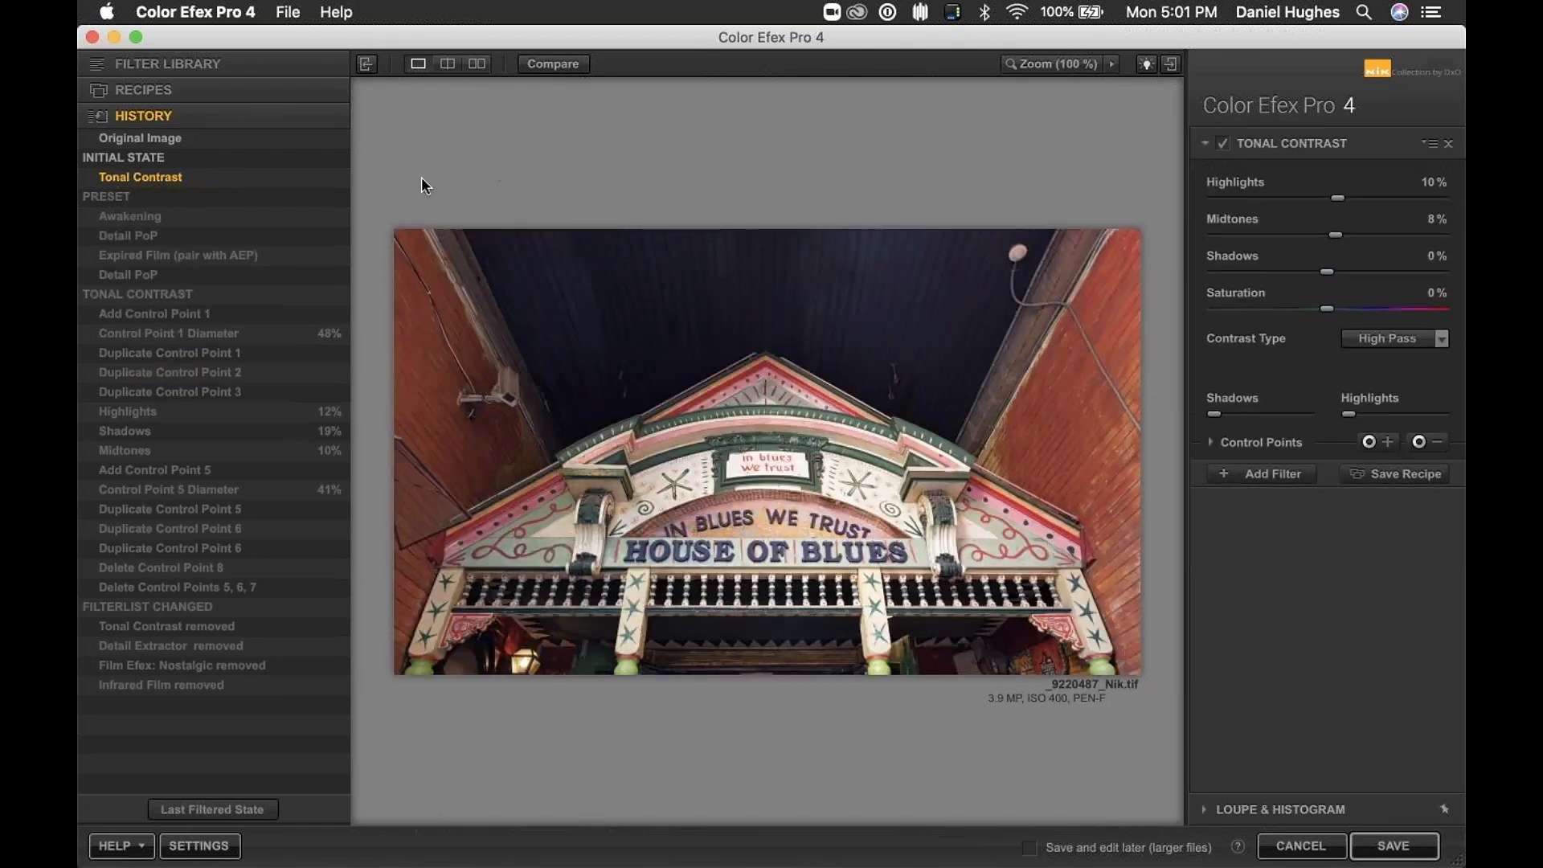
Step: Close Color Efex Pro without saving the House of Blues edits, and show the second Slides image full screen in DxO PhotoLab
{"action": "left_click", "coordinate": [173, 90]}
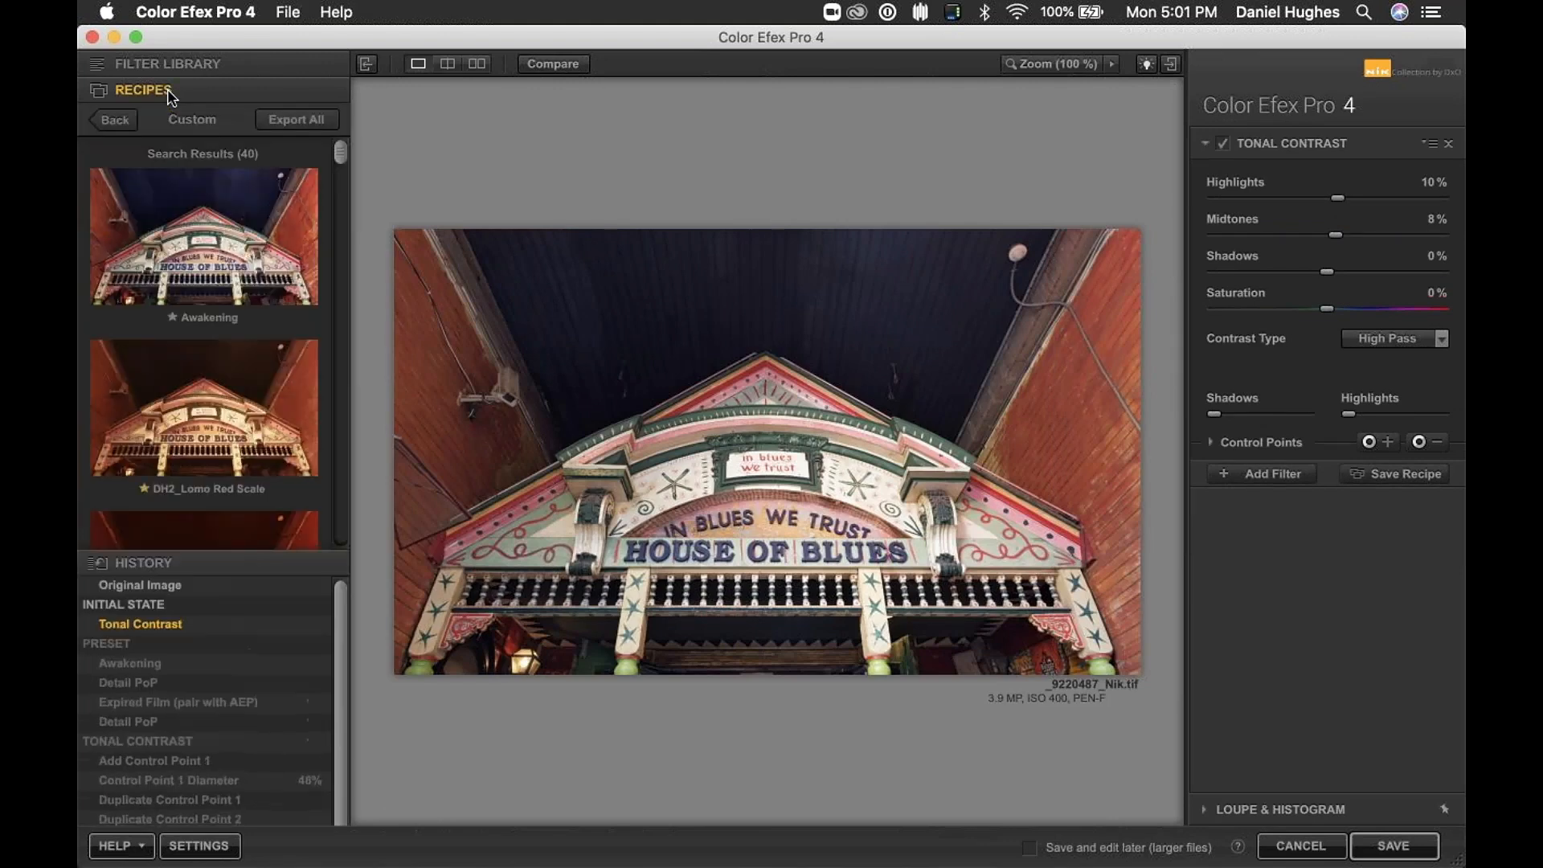
{"action": "left_click", "coordinate": [184, 68]}
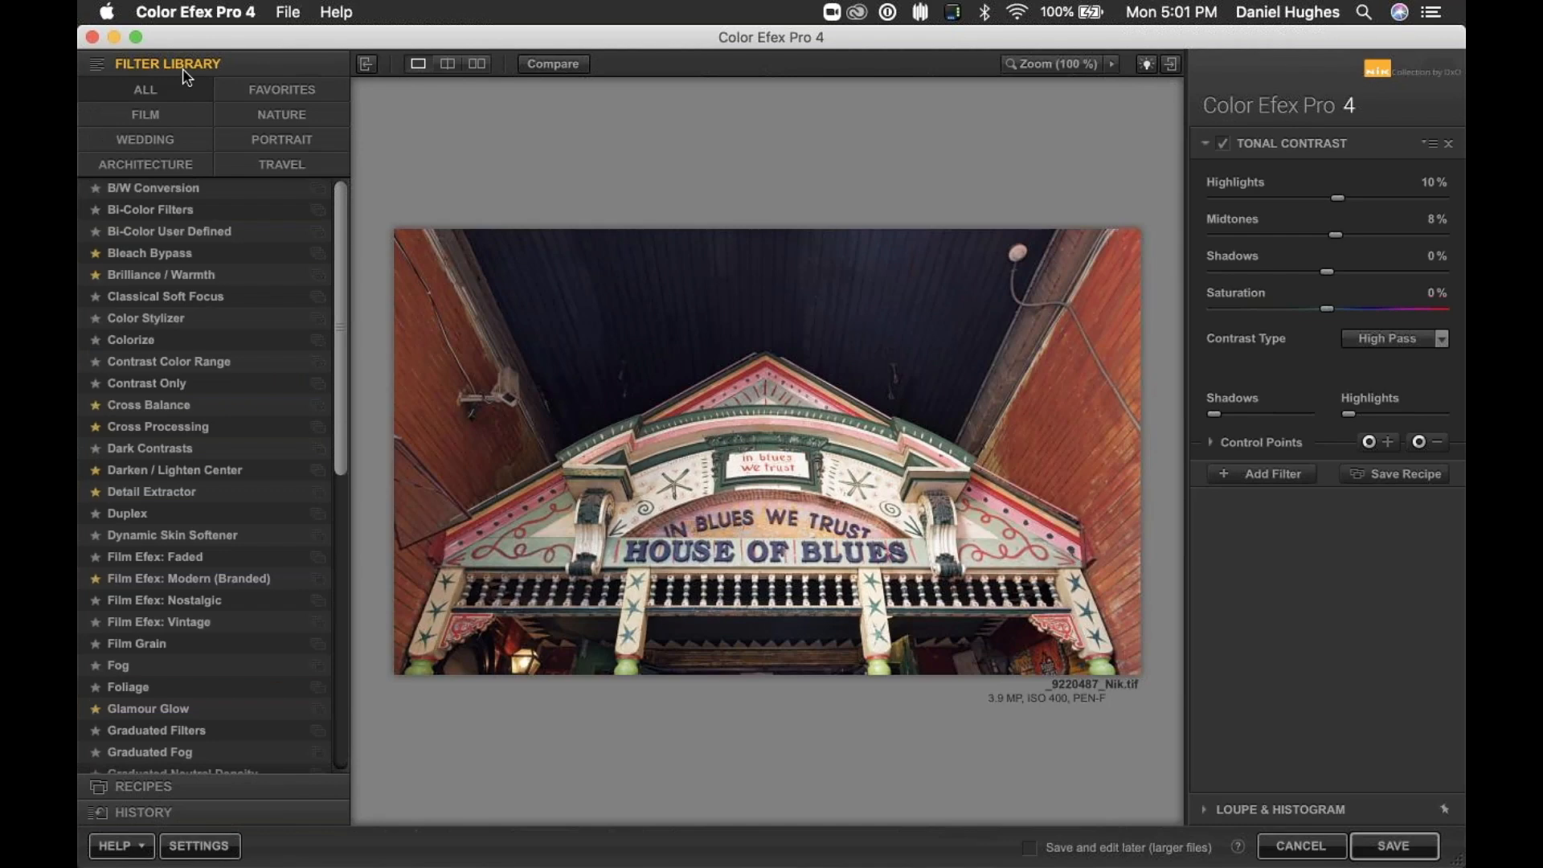
{"action": "left_click", "coordinate": [1291, 848]}
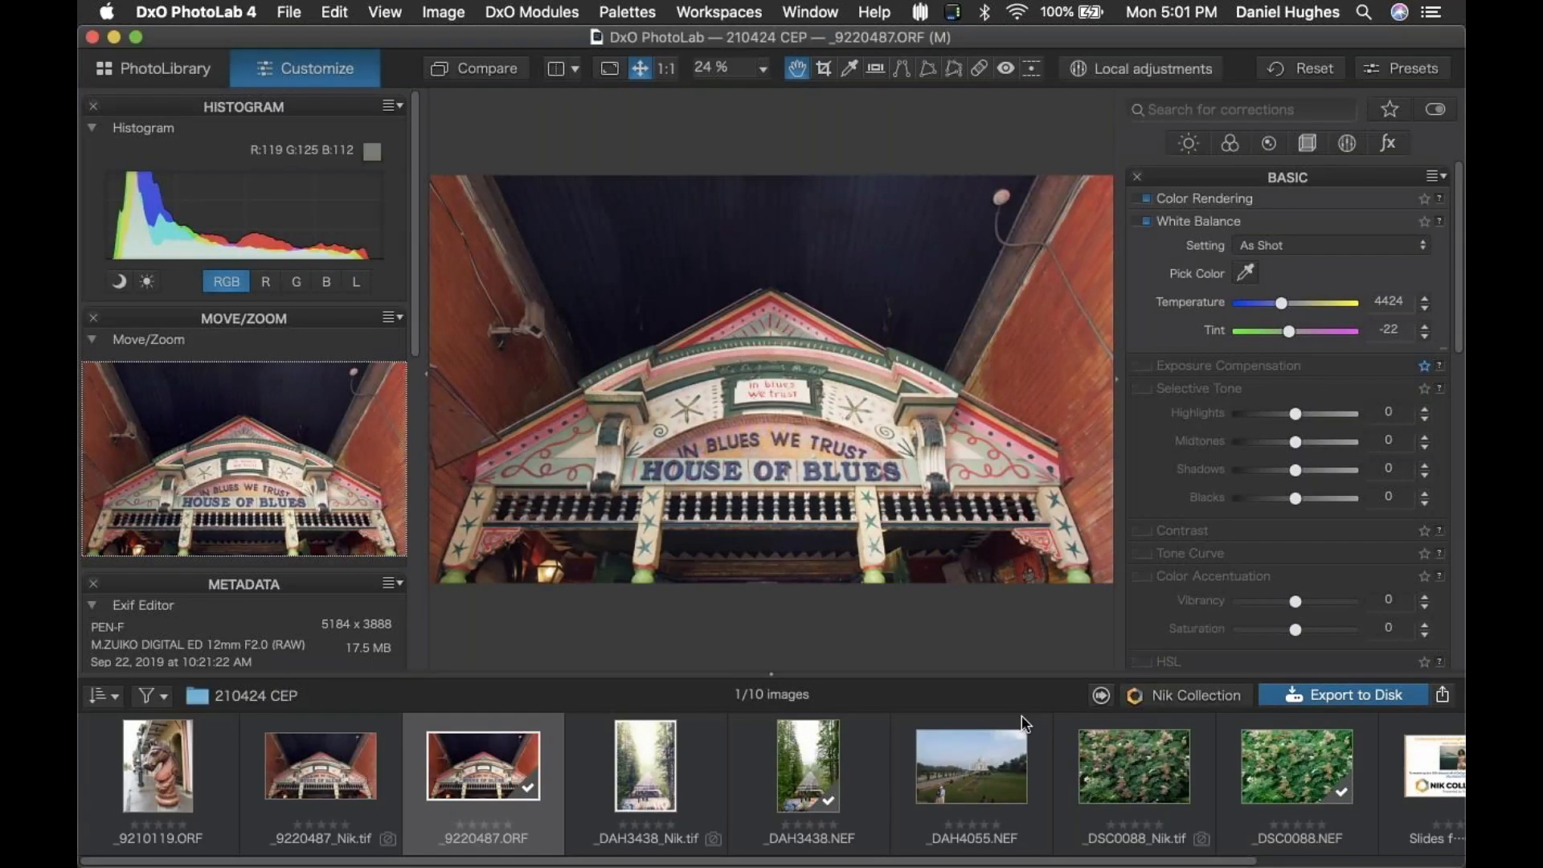
{"action": "scroll", "coordinate": [1221, 771], "scroll_direction": "right", "scroll_amount": 6}
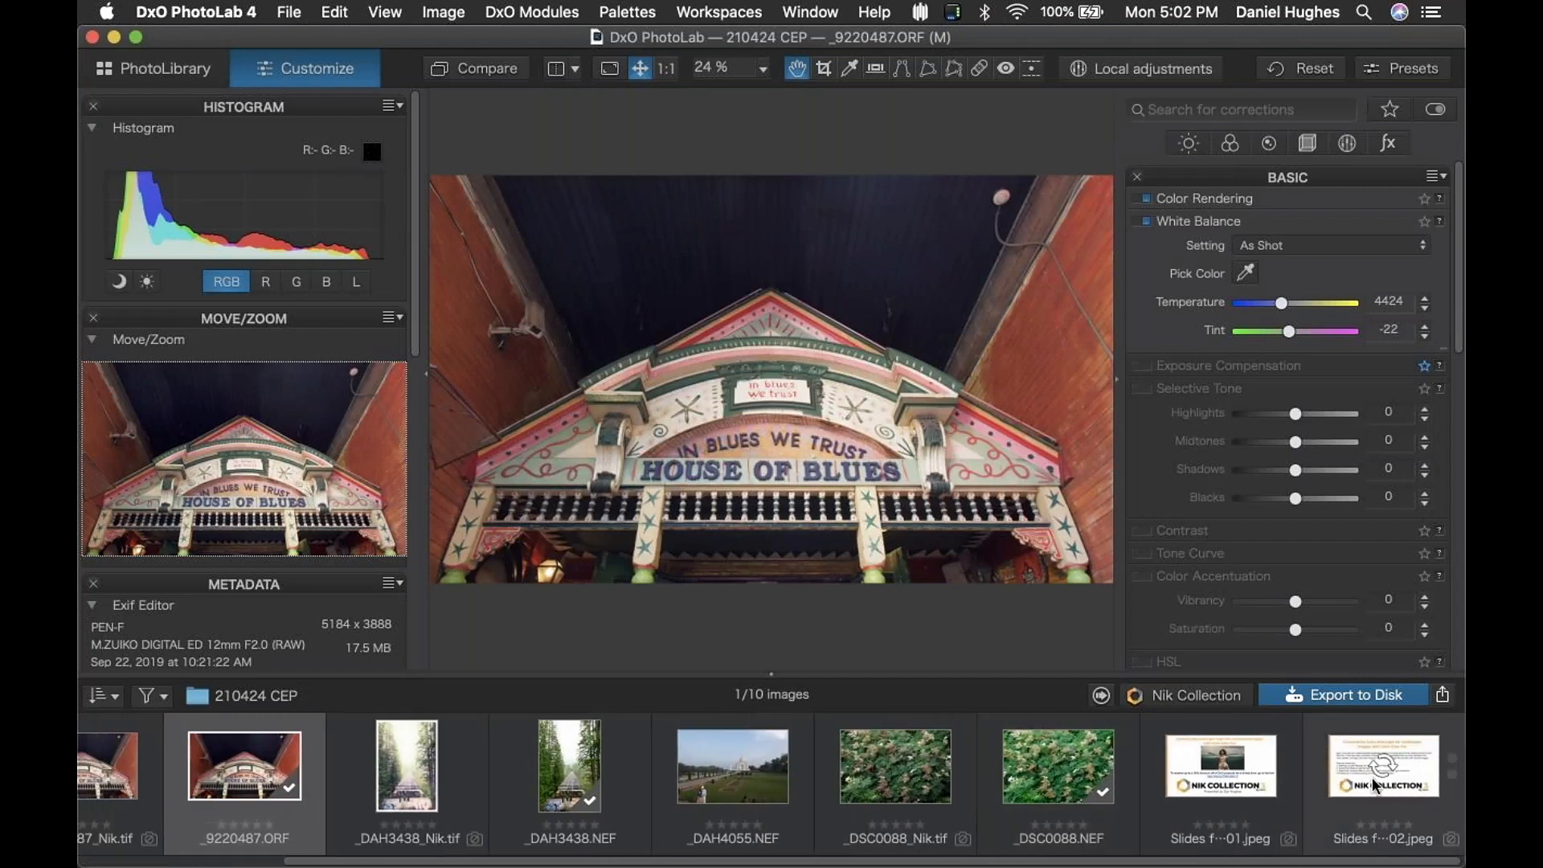
{"action": "left_click", "coordinate": [1375, 783]}
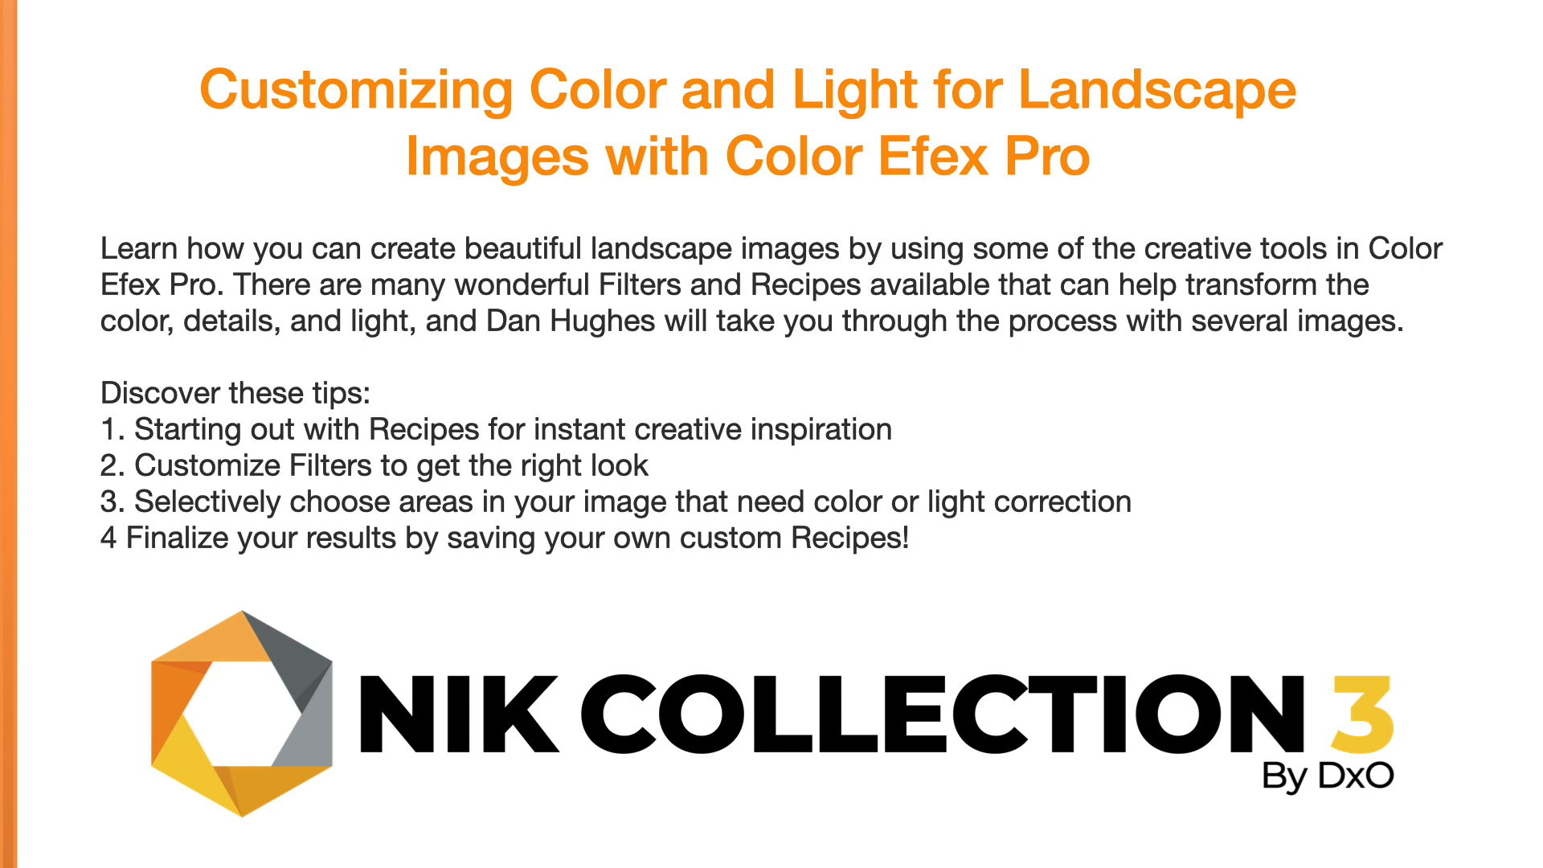